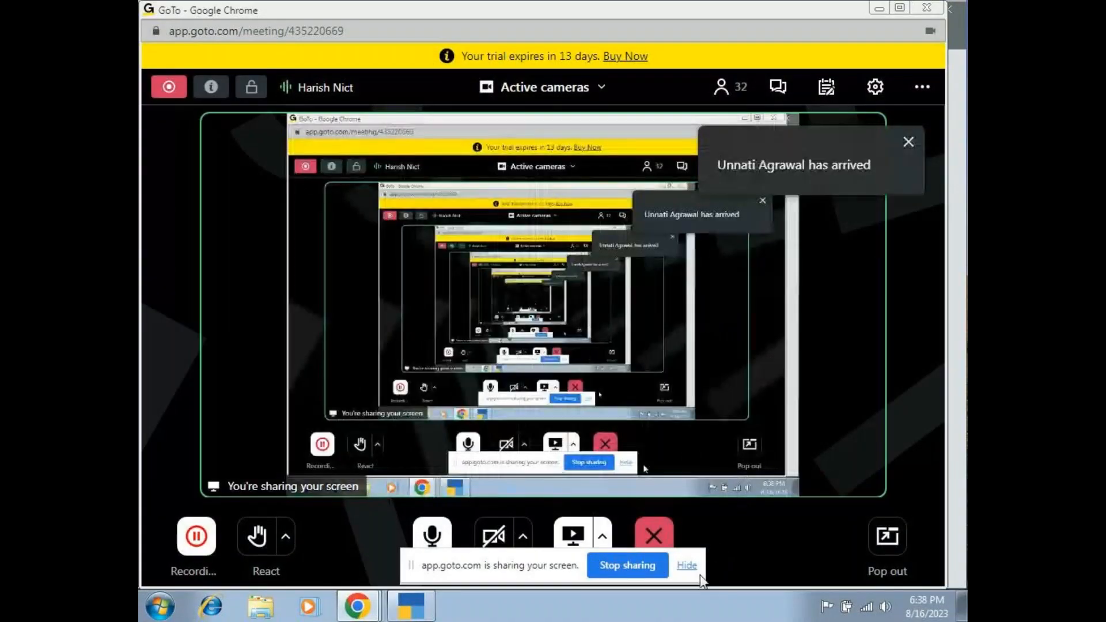
Hide the screen-sharing notice, minimize the GoTo meeting window and open the company REX Pvt Ltd in TallyPrime.
{"action": "left_click", "coordinate": [690, 566]}
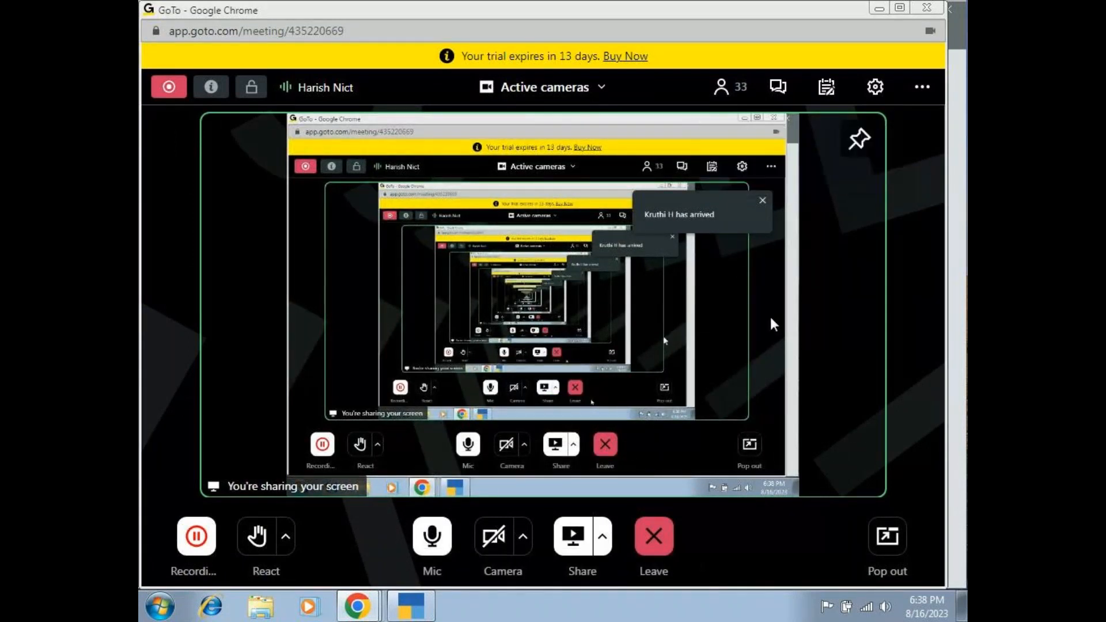
{"action": "left_click", "coordinate": [880, 7]}
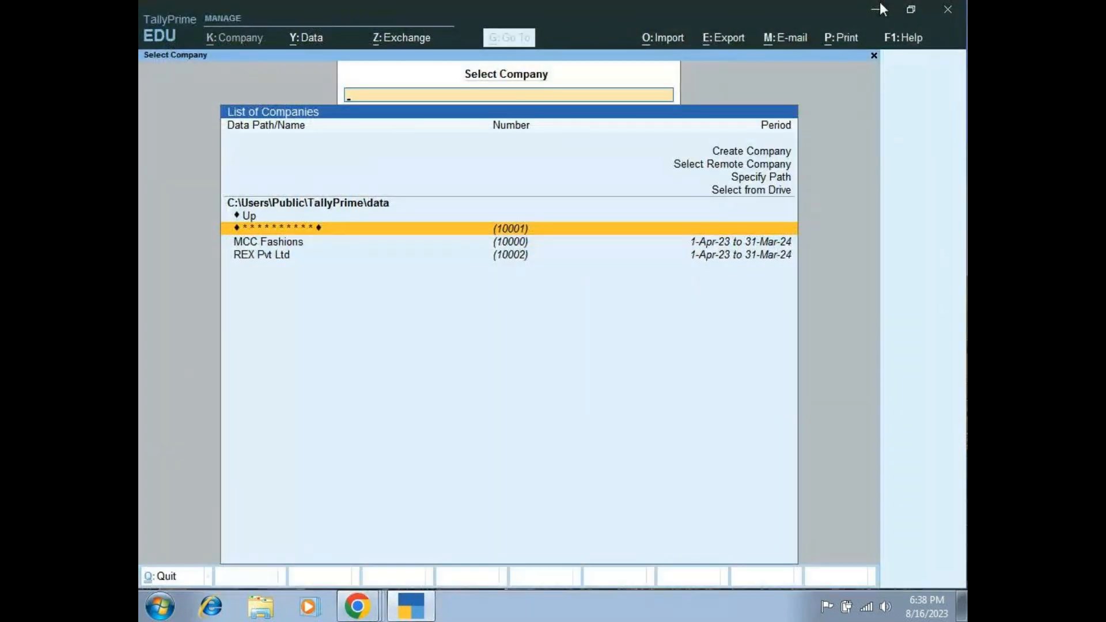
{"action": "key", "text": "Down"}
{"action": "key", "text": "Down"}
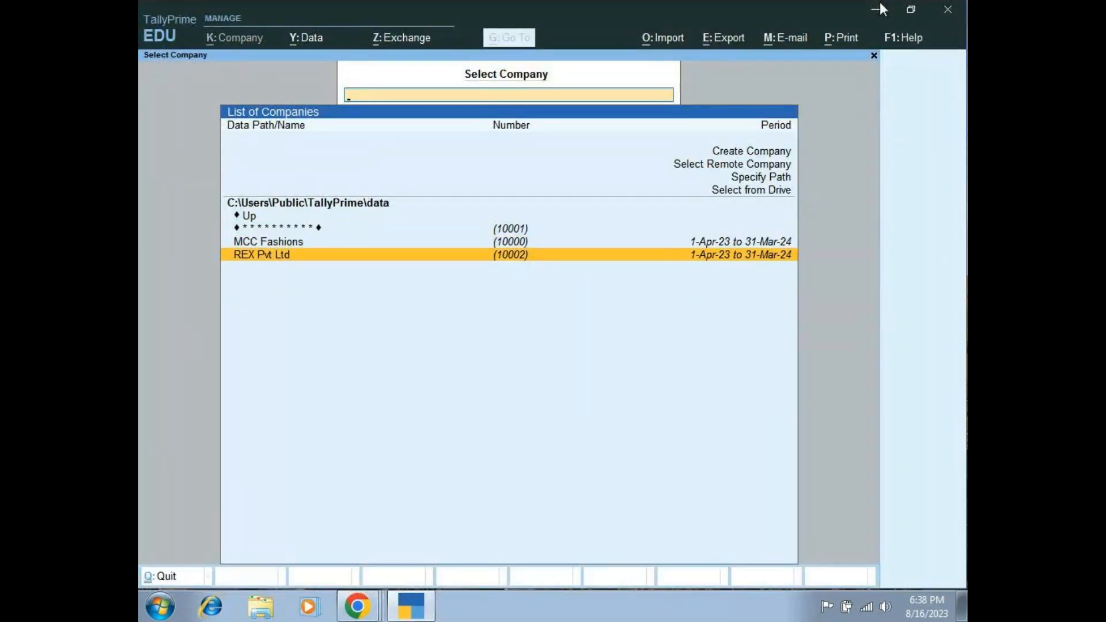
{"action": "key", "text": "Return"}
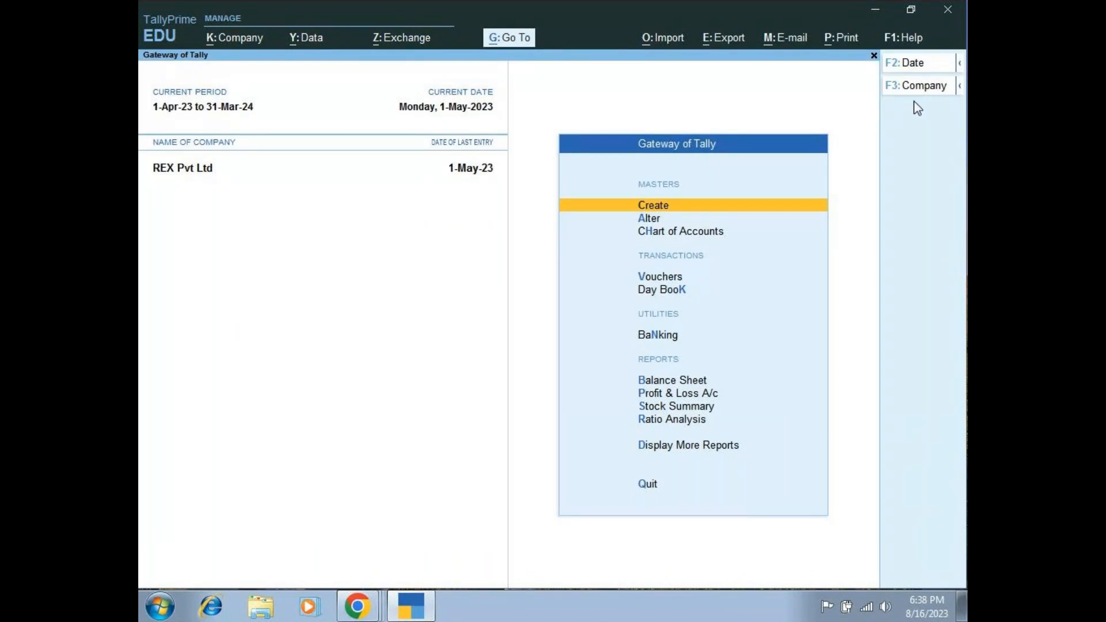
Open the Day Book and set its period to 1-Apr-23 to 1-May-23.
{"action": "left_click", "coordinate": [666, 291]}
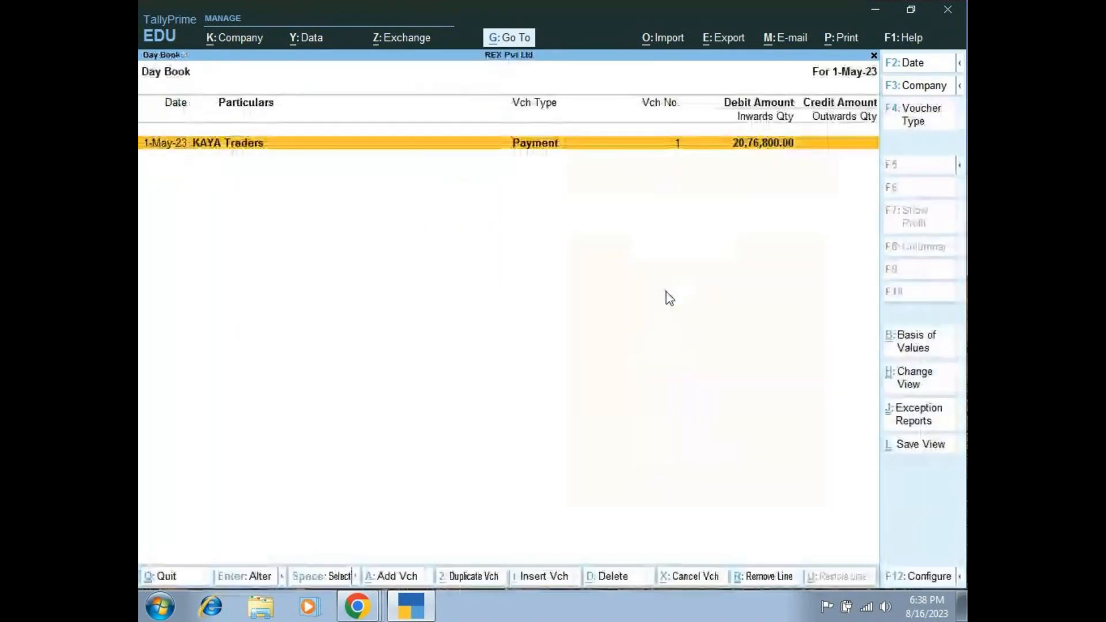
{"action": "left_click", "coordinate": [960, 68]}
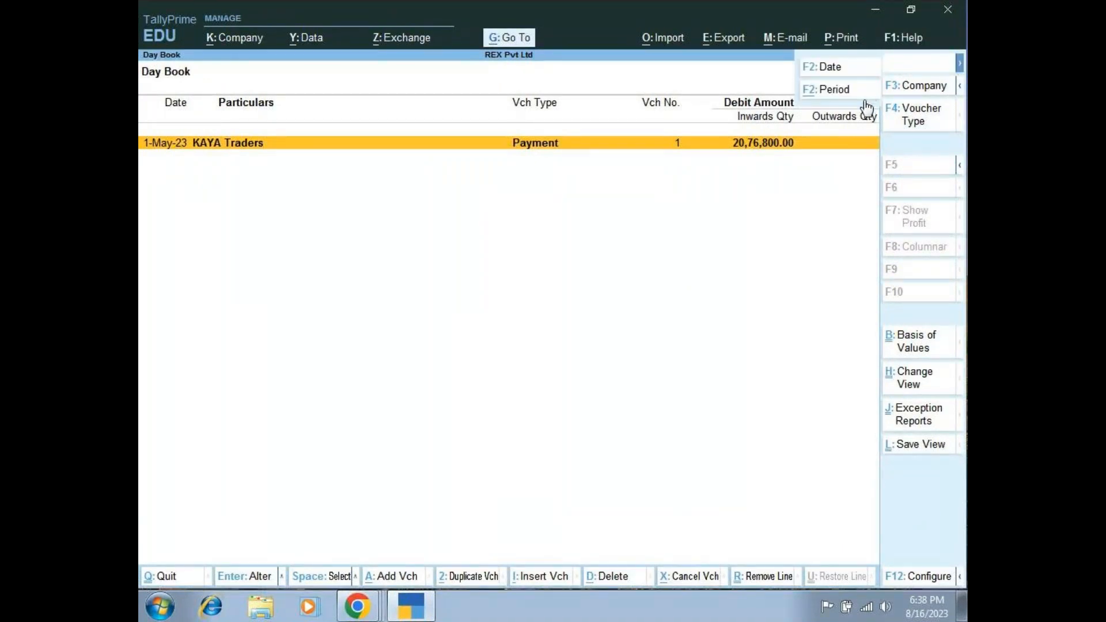
{"action": "left_click", "coordinate": [847, 95]}
{"action": "key", "text": "BackSpace"}
{"action": "key", "text": "Return"}
{"action": "key", "text": "BackSpace"}
{"action": "key", "text": "Return"}
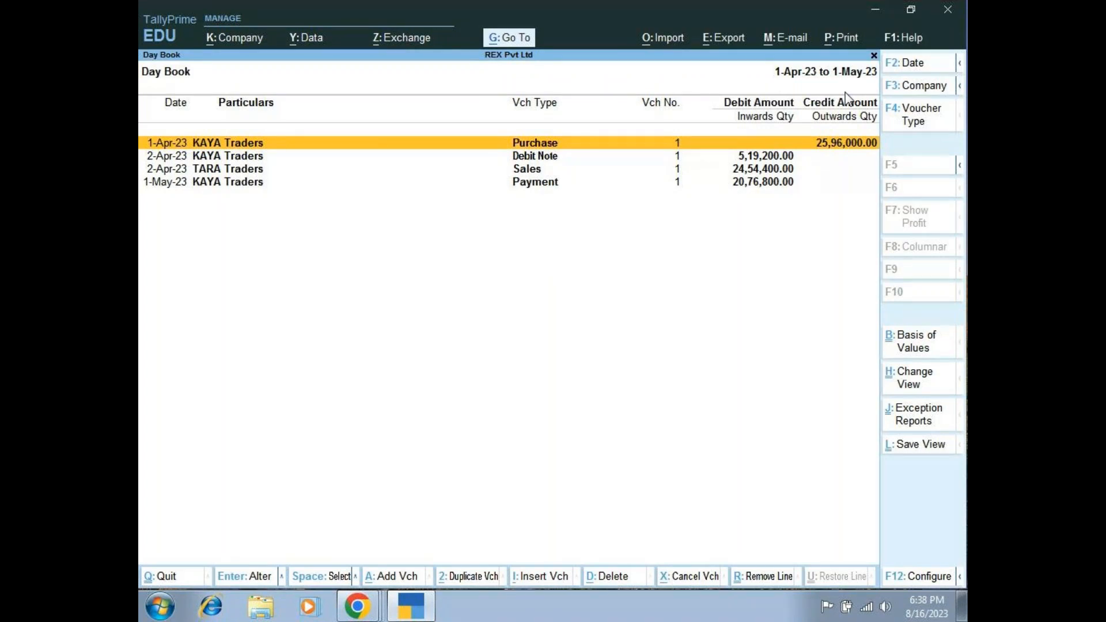
Switch to the GoTo meeting window to check it and return to the Day Book in TallyPrime.
{"action": "right_click", "coordinate": [369, 609]}
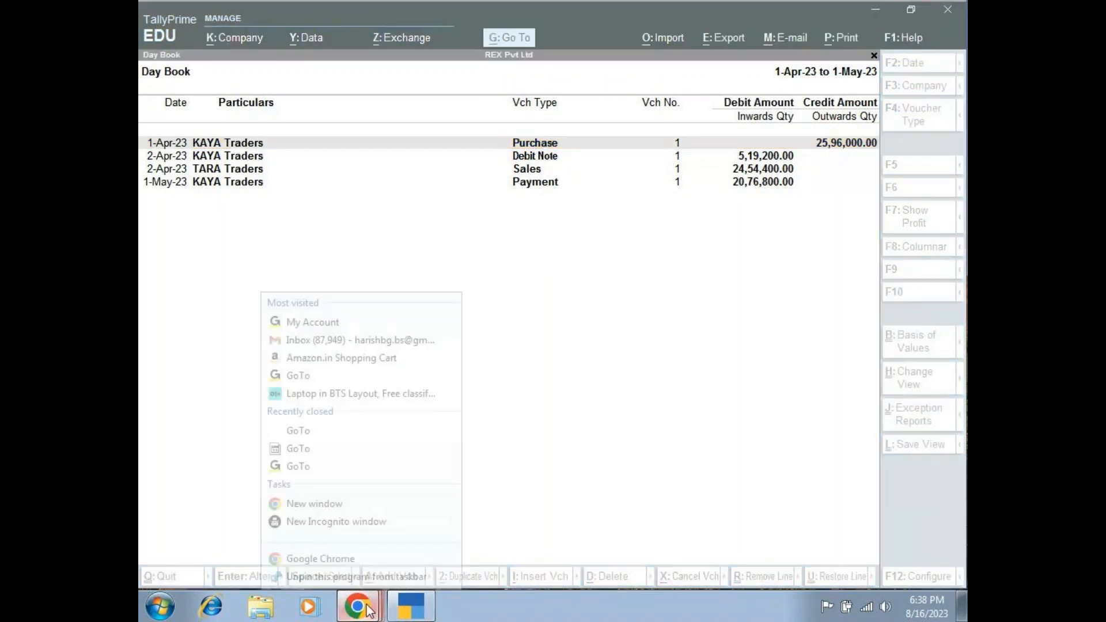
{"action": "left_click", "coordinate": [522, 465]}
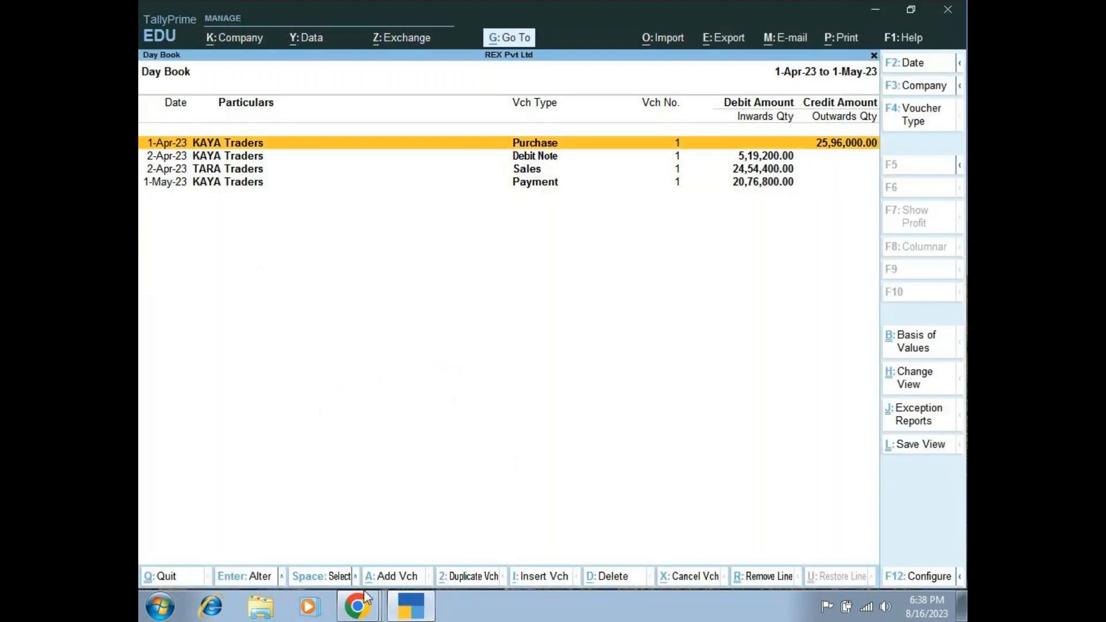
{"action": "mouse_move", "coordinate": [363, 596]}
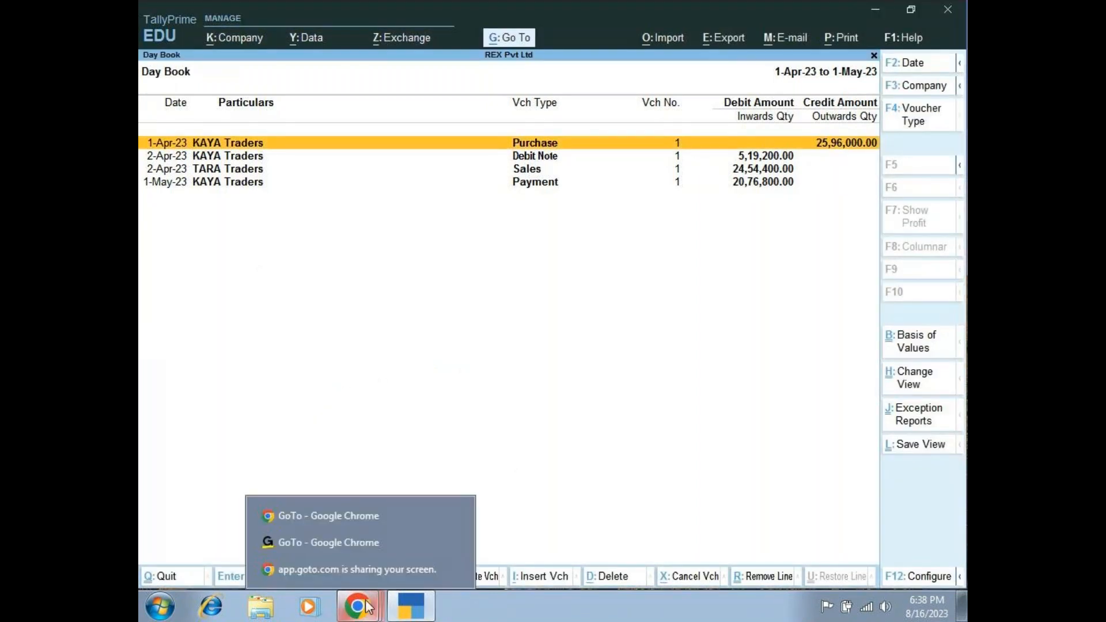
{"action": "left_click", "coordinate": [360, 544]}
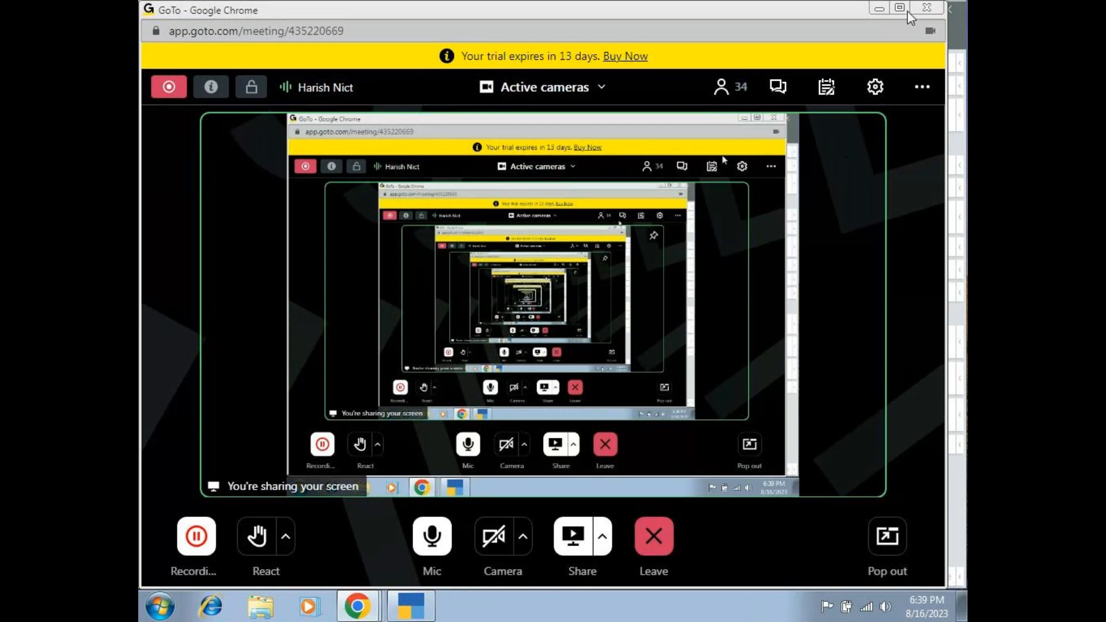
{"action": "left_click", "coordinate": [879, 9]}
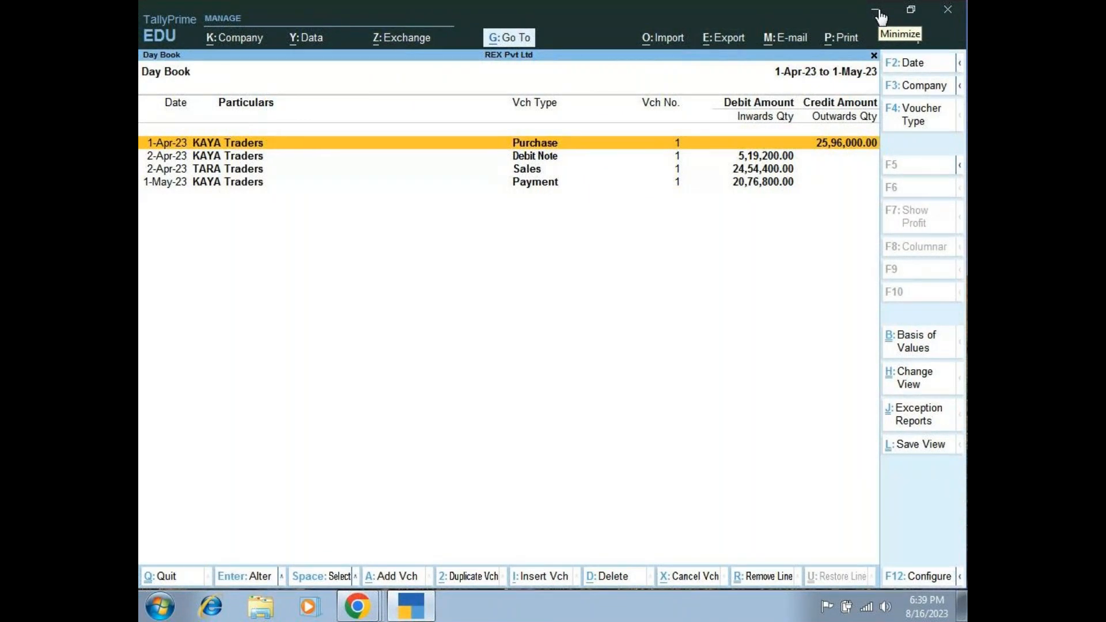
Open the TARA Traders sales voucher from the Day Book and view the GSTR-1 report with its B2B invoices line.
{"action": "left_click", "coordinate": [527, 172]}
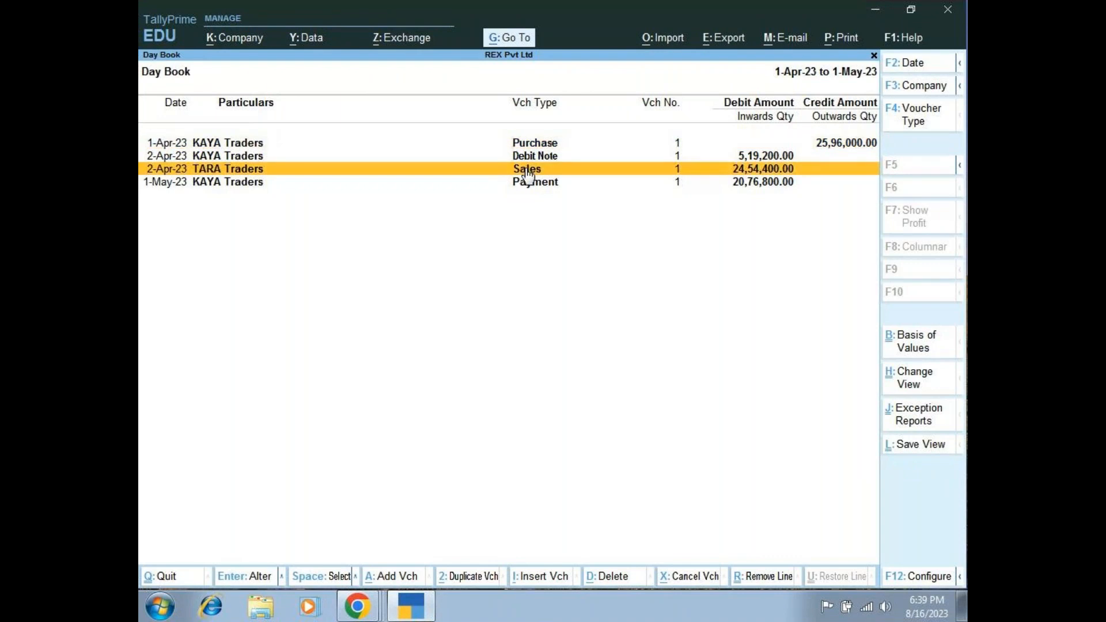
{"action": "left_click", "coordinate": [528, 172]}
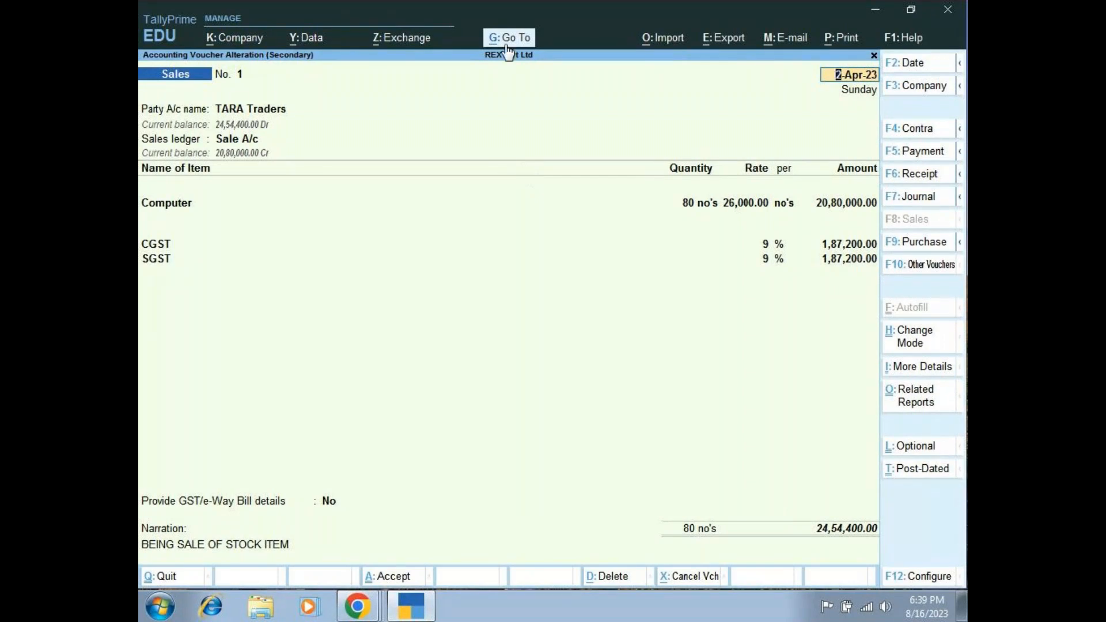
{"action": "left_click", "coordinate": [509, 40]}
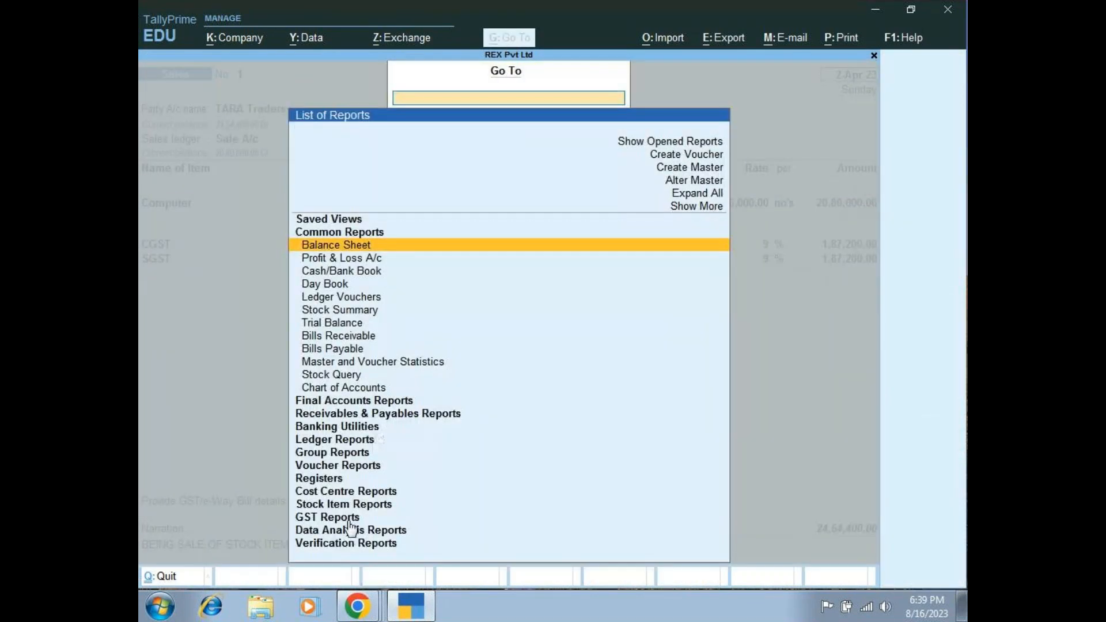
{"action": "left_click", "coordinate": [348, 520]}
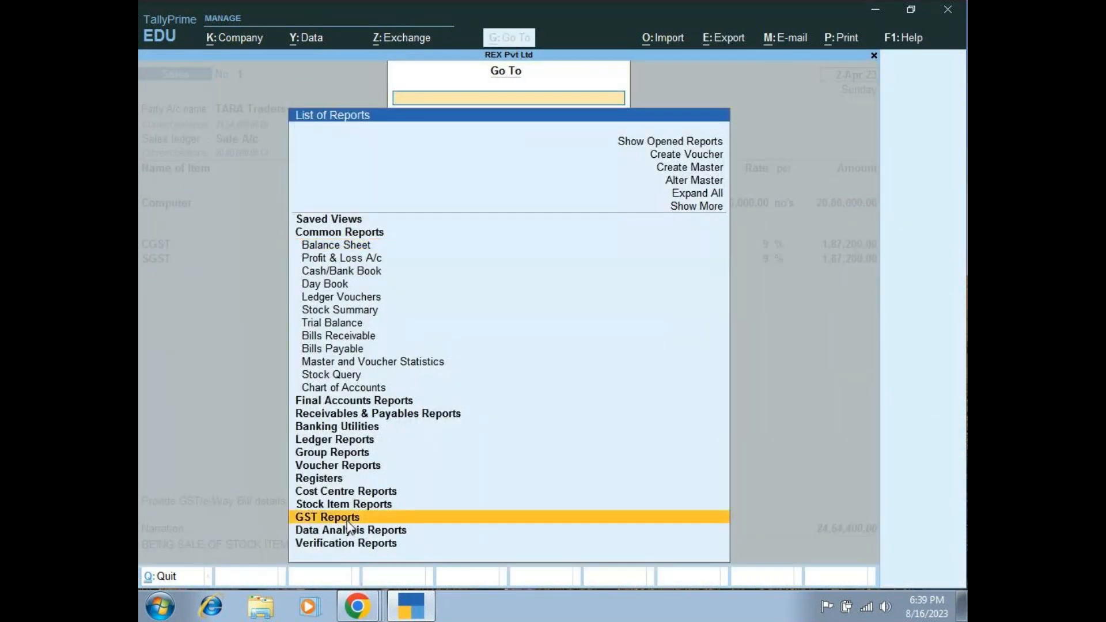
{"action": "left_click", "coordinate": [347, 520]}
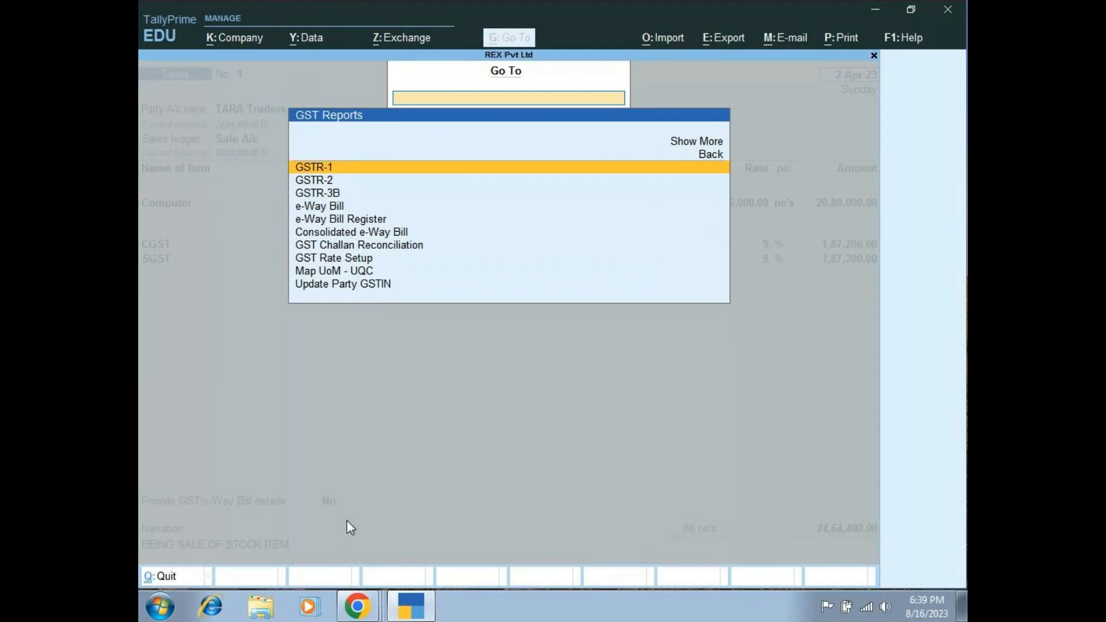
{"action": "key", "text": "Return"}
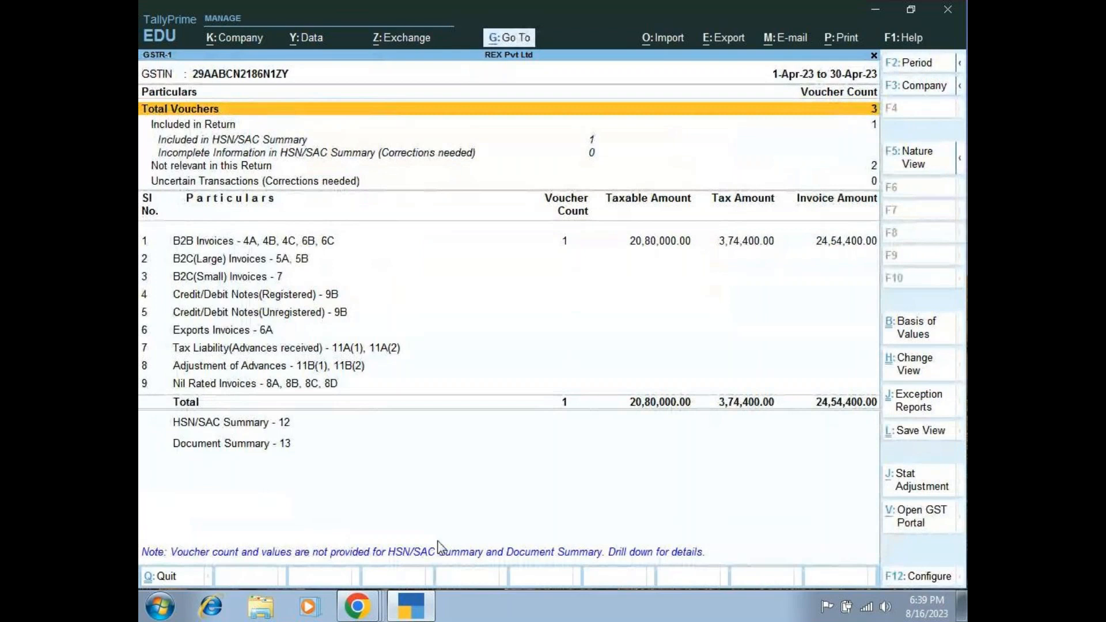
{"action": "left_click", "coordinate": [680, 240]}
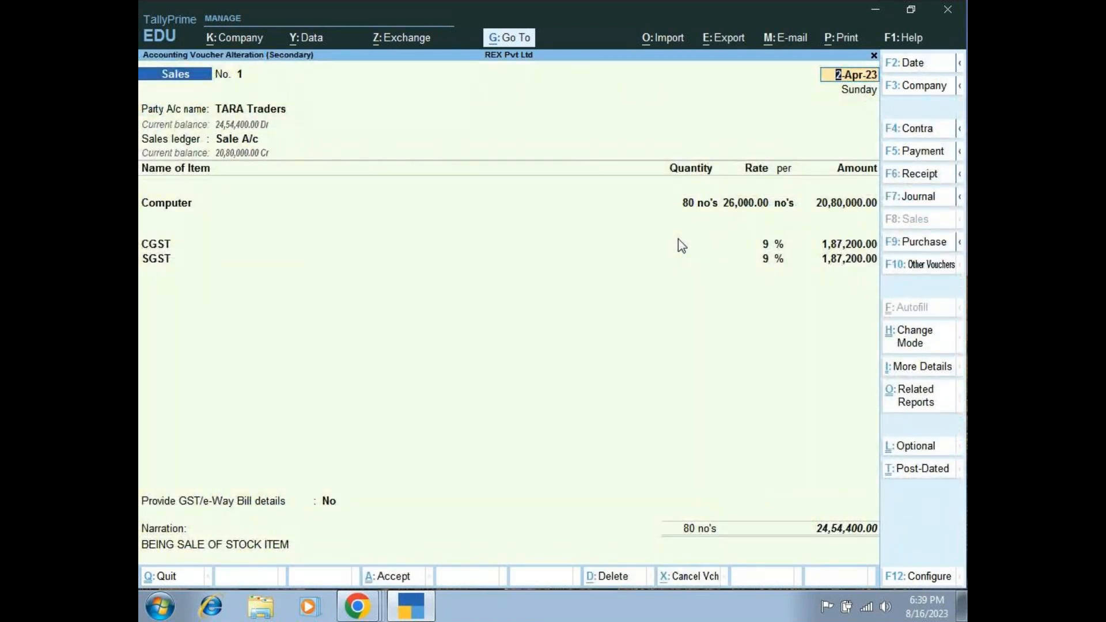
Open the GSTR-2 report to review the inward supplies.
{"action": "left_click", "coordinate": [503, 41]}
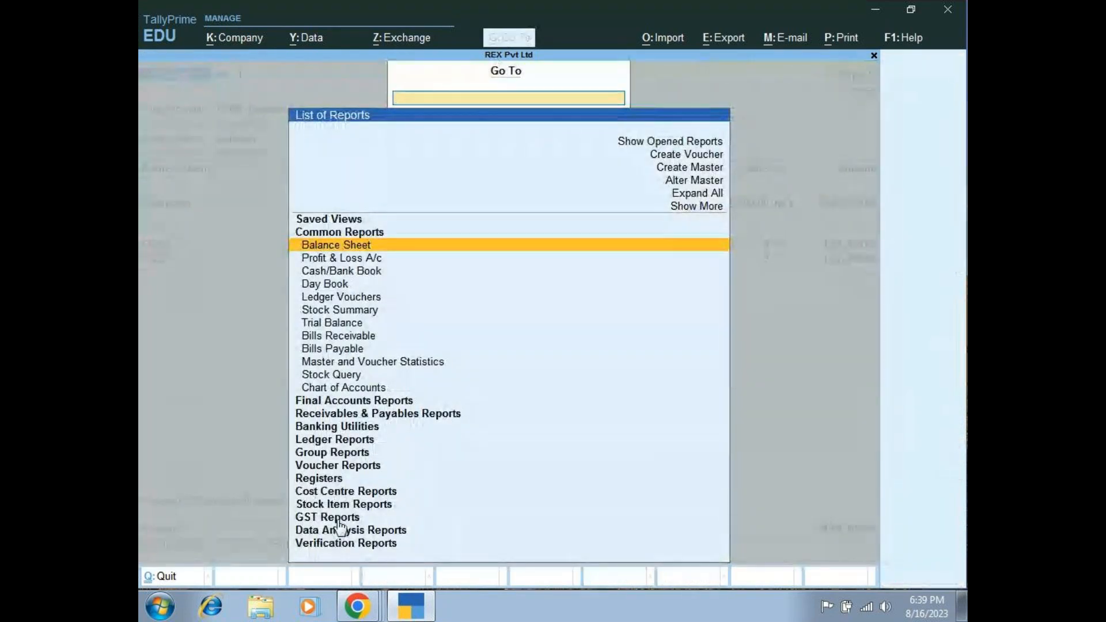
{"action": "left_click", "coordinate": [339, 520]}
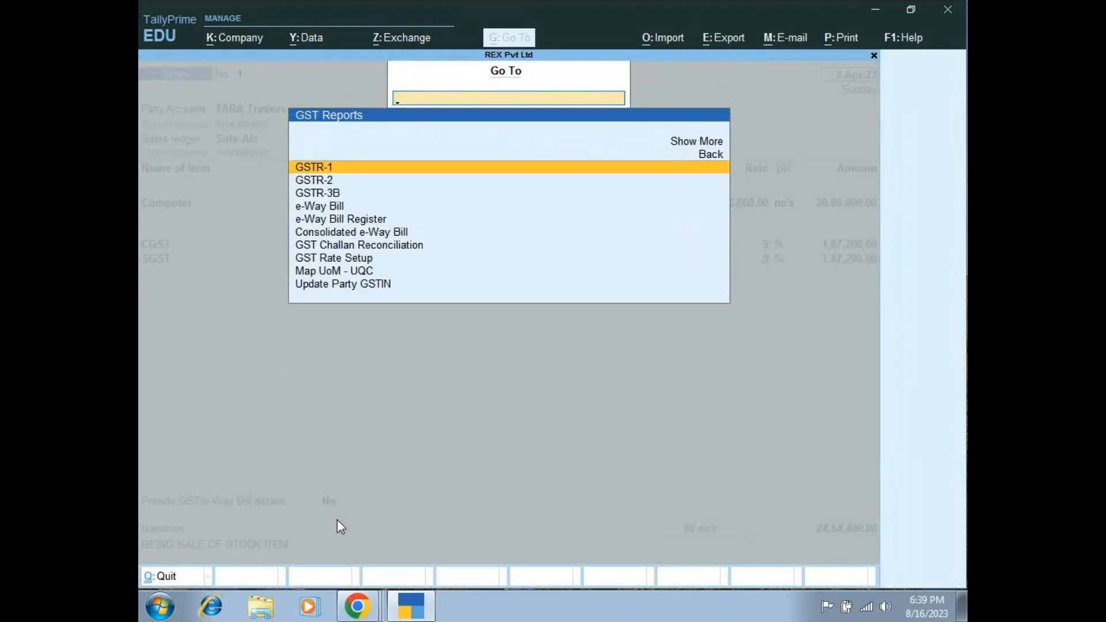
{"action": "left_click", "coordinate": [321, 182]}
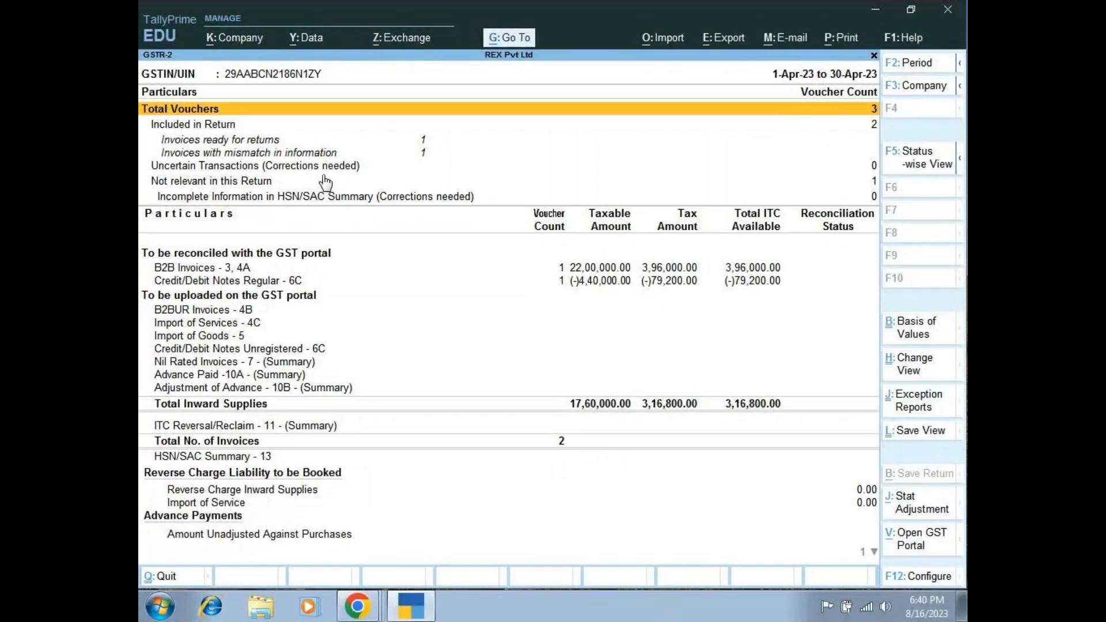
Go from GSTR-2 to the GSTR-3B report.
{"action": "left_click", "coordinate": [505, 39]}
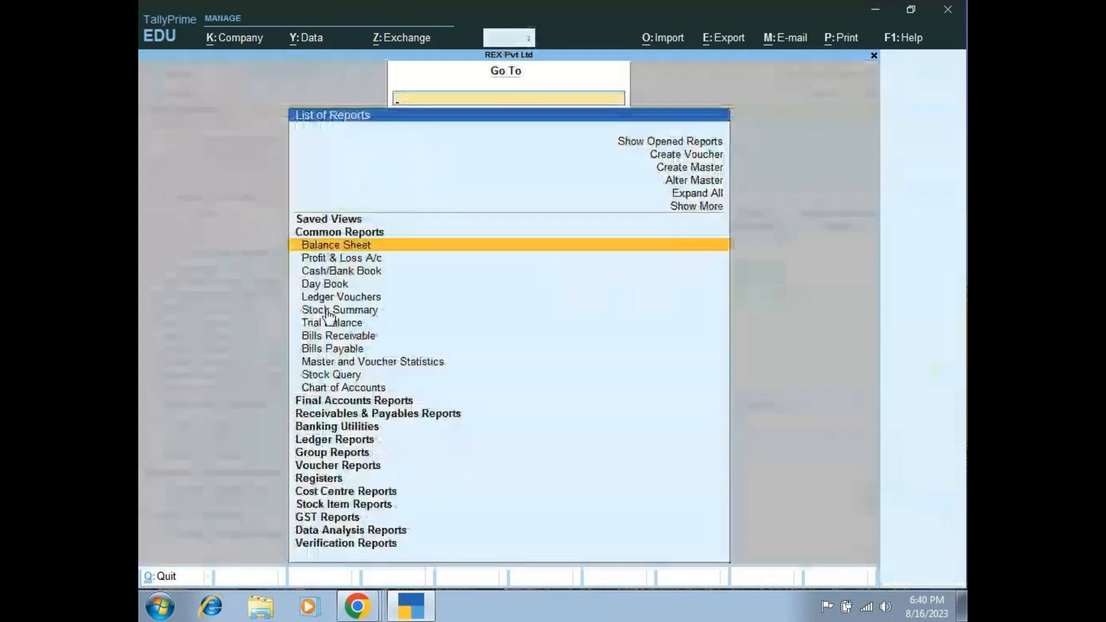
{"action": "left_click", "coordinate": [330, 518]}
{"action": "left_click", "coordinate": [329, 518]}
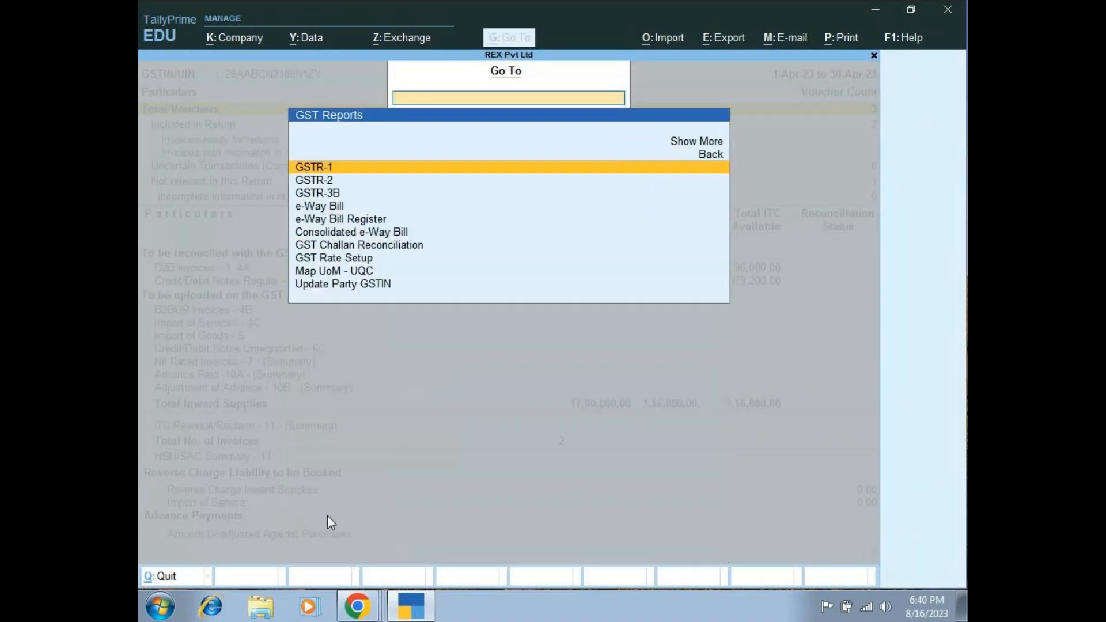
{"action": "left_click", "coordinate": [338, 200]}
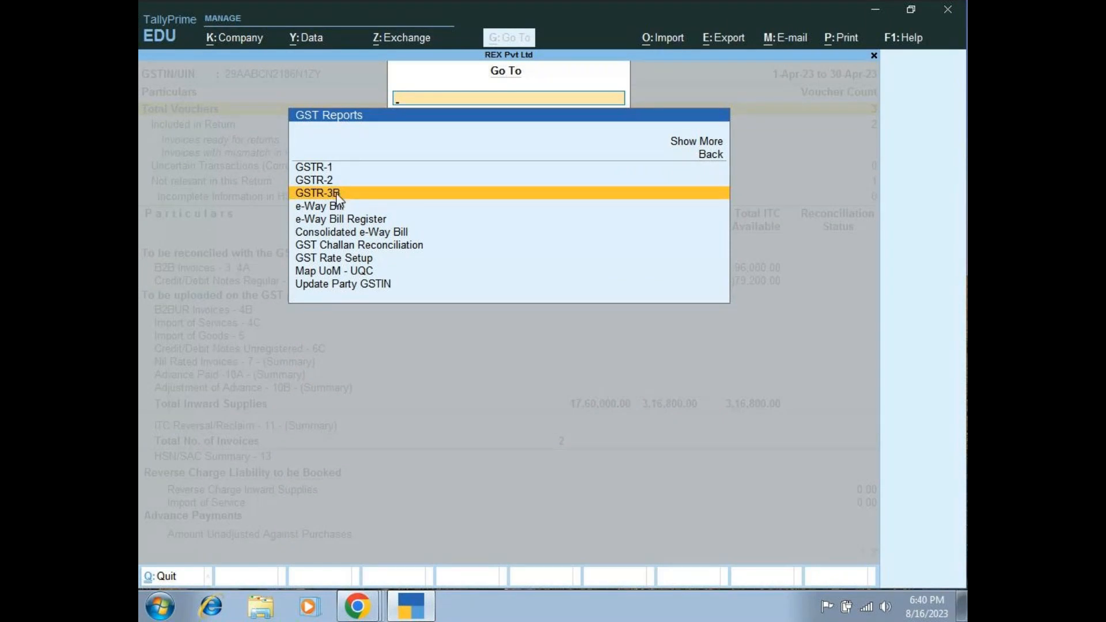
{"action": "left_click", "coordinate": [339, 199]}
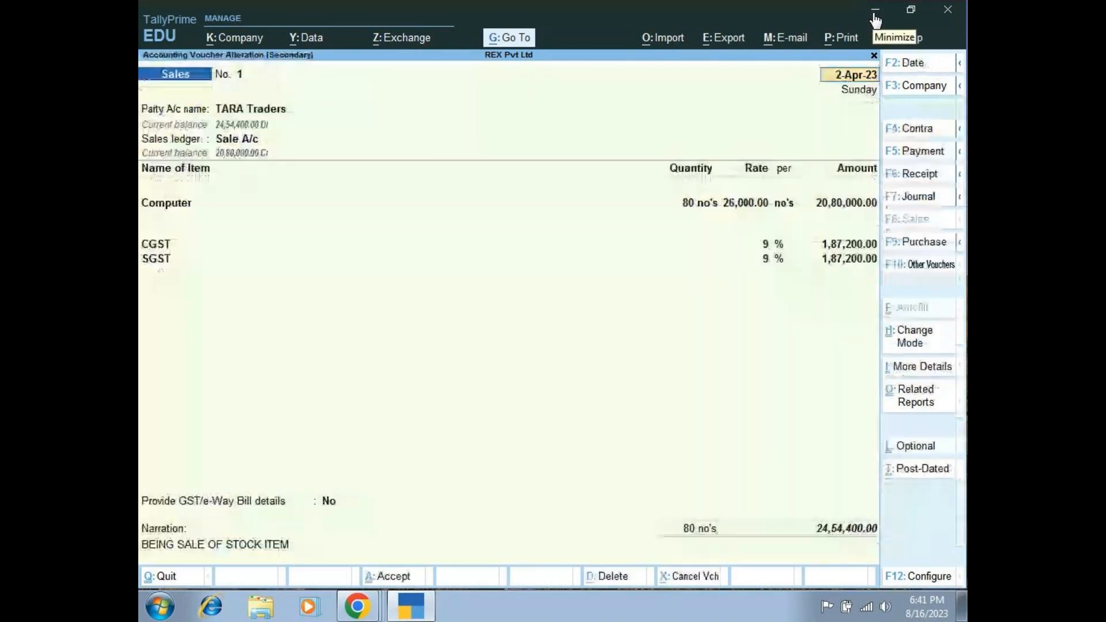
Close the sales voucher, reopen it from the Day Book for review and return to the Gateway of Tally.
{"action": "key", "text": "Escape"}
{"action": "key", "text": "Return"}
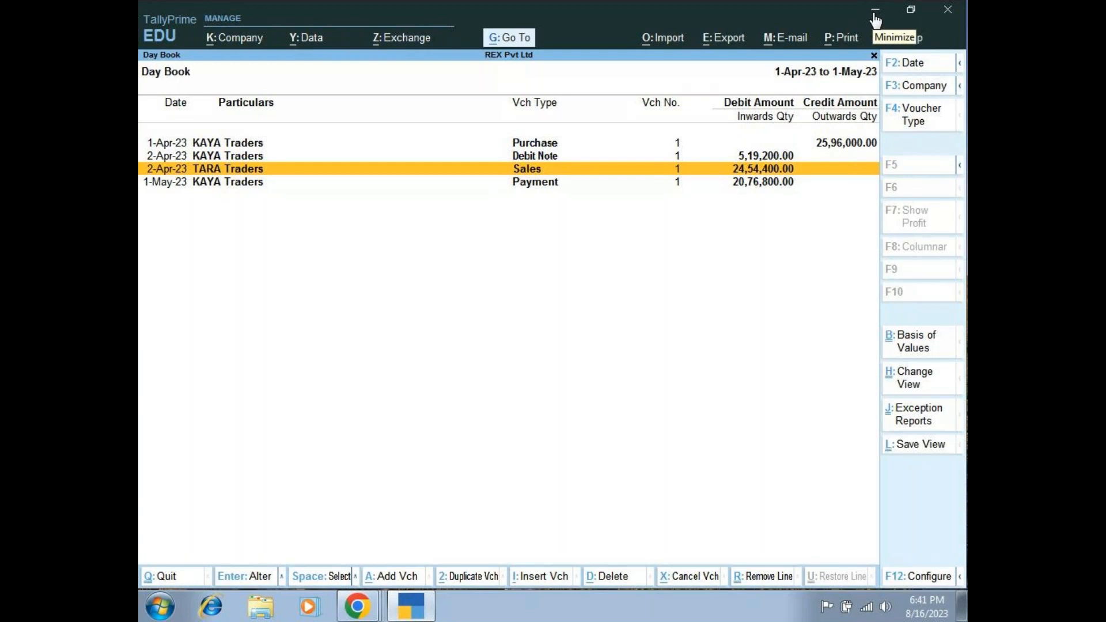
{"action": "key", "text": "Return"}
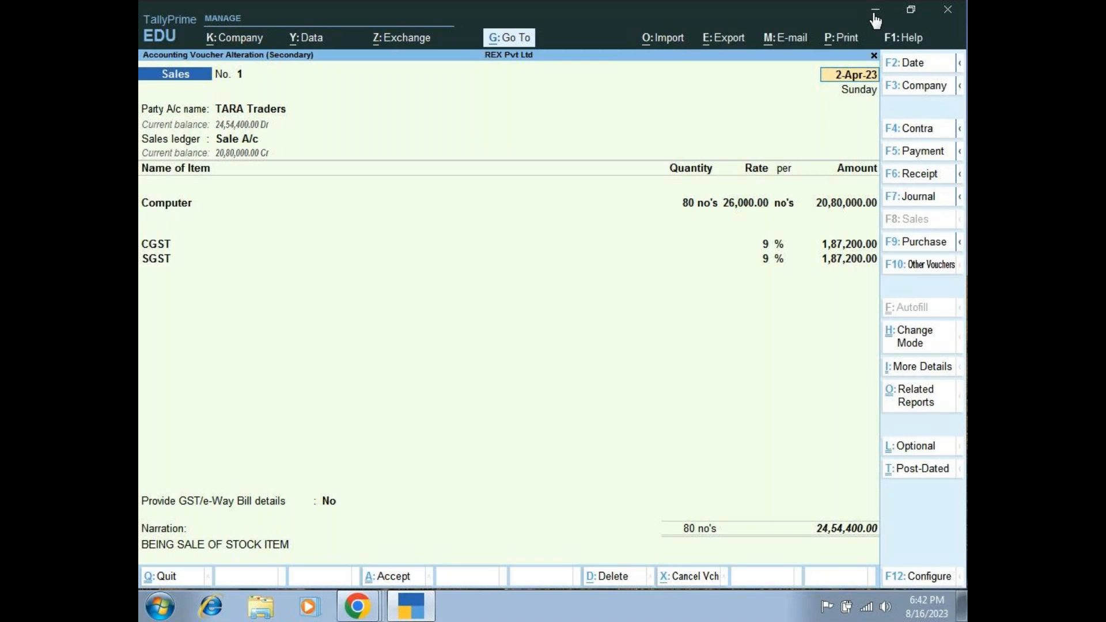
{"action": "key", "text": "BackSpace"}
{"action": "key", "text": "Escape"}
{"action": "key", "text": "Escape"}
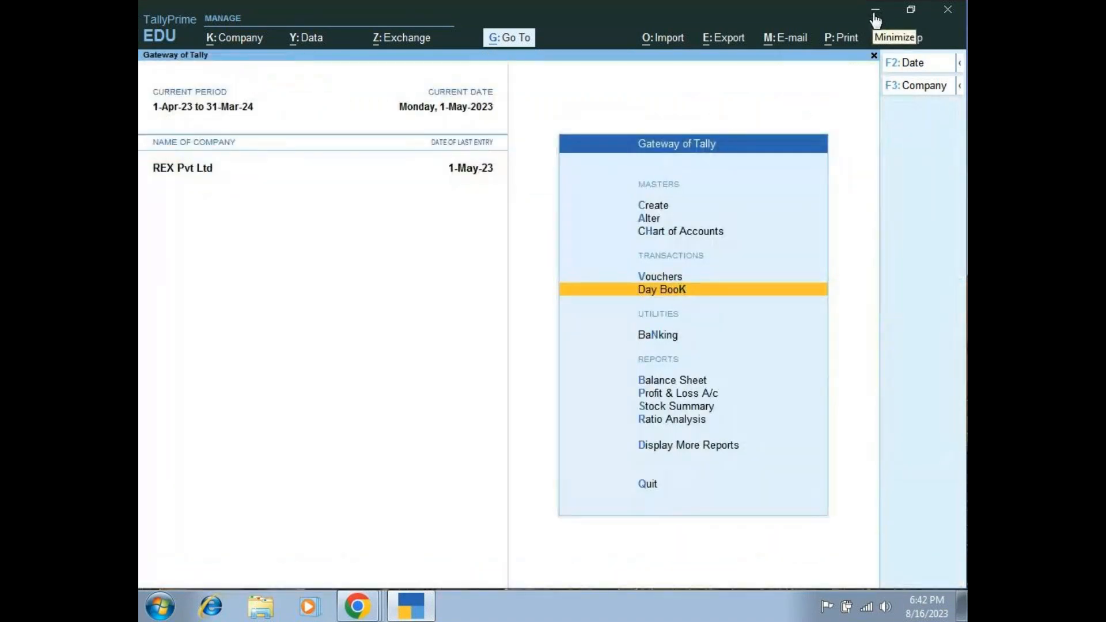
Open the list of GST reports among the additional reports of the Gateway of Tally.
{"action": "key", "text": "Down"}
{"action": "key", "text": "Down"}
{"action": "key", "text": "Down"}
{"action": "key", "text": "Down"}
{"action": "key", "text": "Down"}
{"action": "key", "text": "Down"}
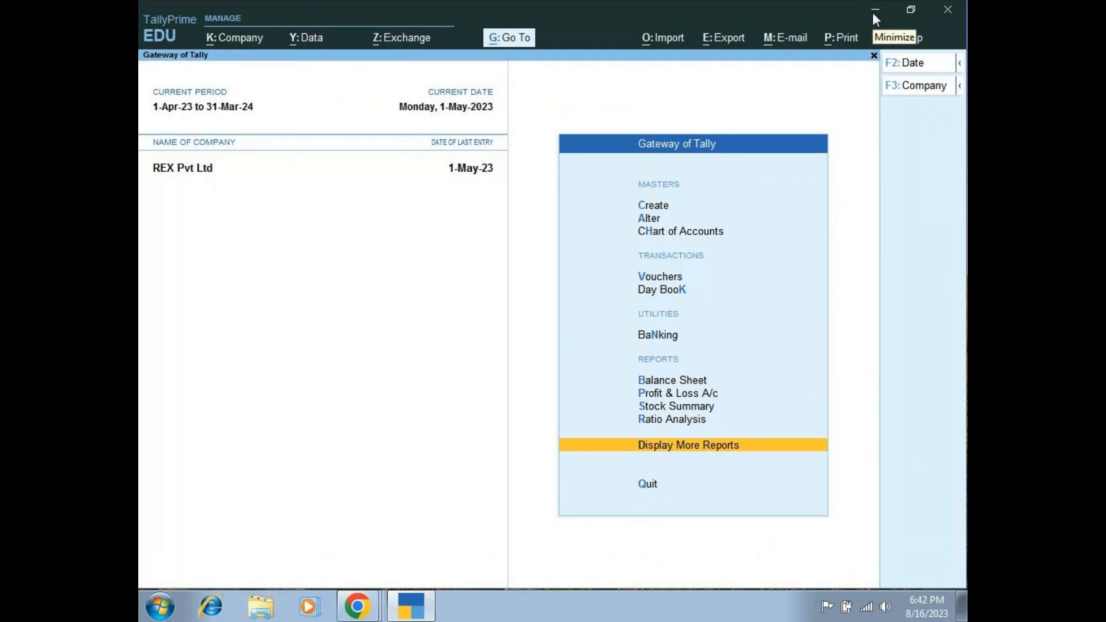
{"action": "key", "text": "Return"}
{"action": "key", "text": "Down"}
{"action": "key", "text": "Down"}
{"action": "key", "text": "Down"}
{"action": "key", "text": "Down"}
{"action": "key", "text": "Down"}
{"action": "key", "text": "Down"}
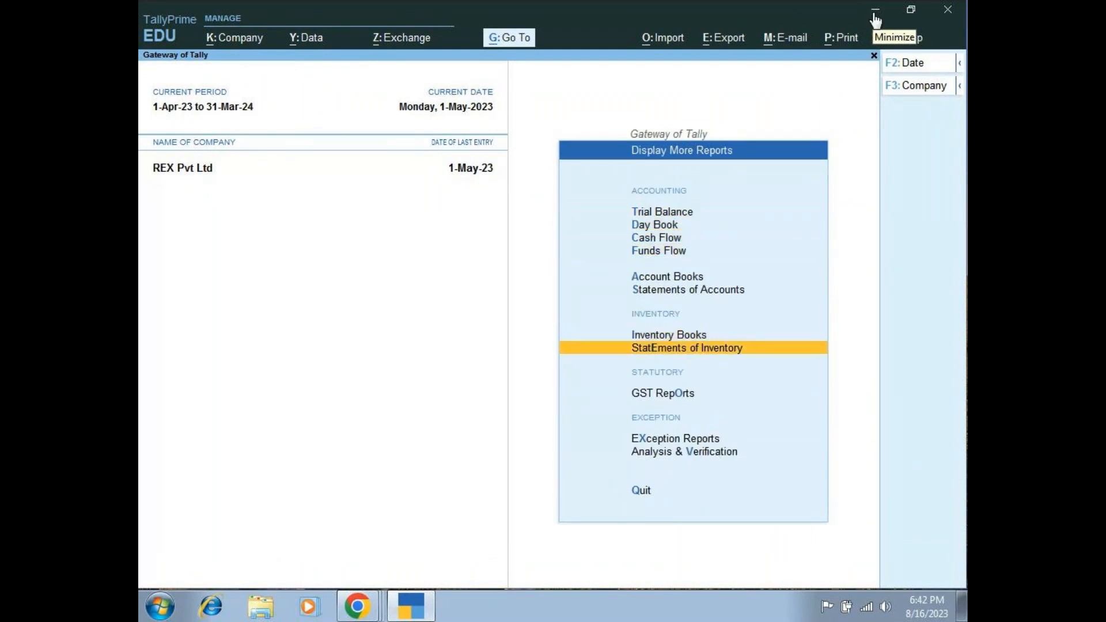
{"action": "key", "text": "Down"}
{"action": "key", "text": "Down"}
{"action": "key", "text": "Down"}
{"action": "key", "text": "Up"}
{"action": "key", "text": "Return"}
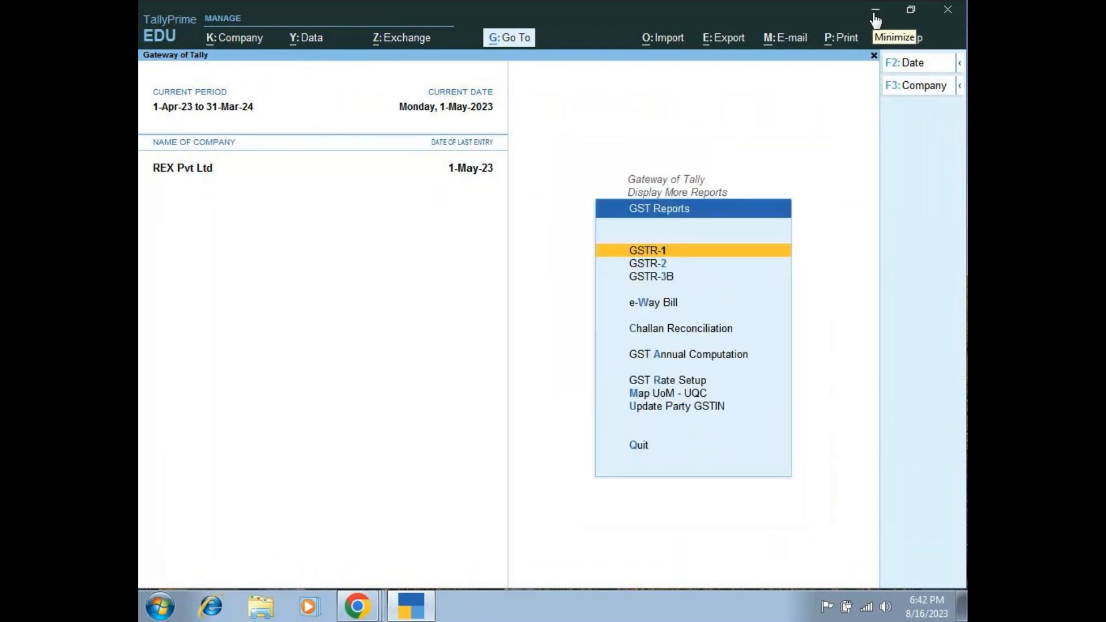
View the GSTR-2 return for REX Pvt Ltd and go back to the list of GST reports.
{"action": "key", "text": "Down"}
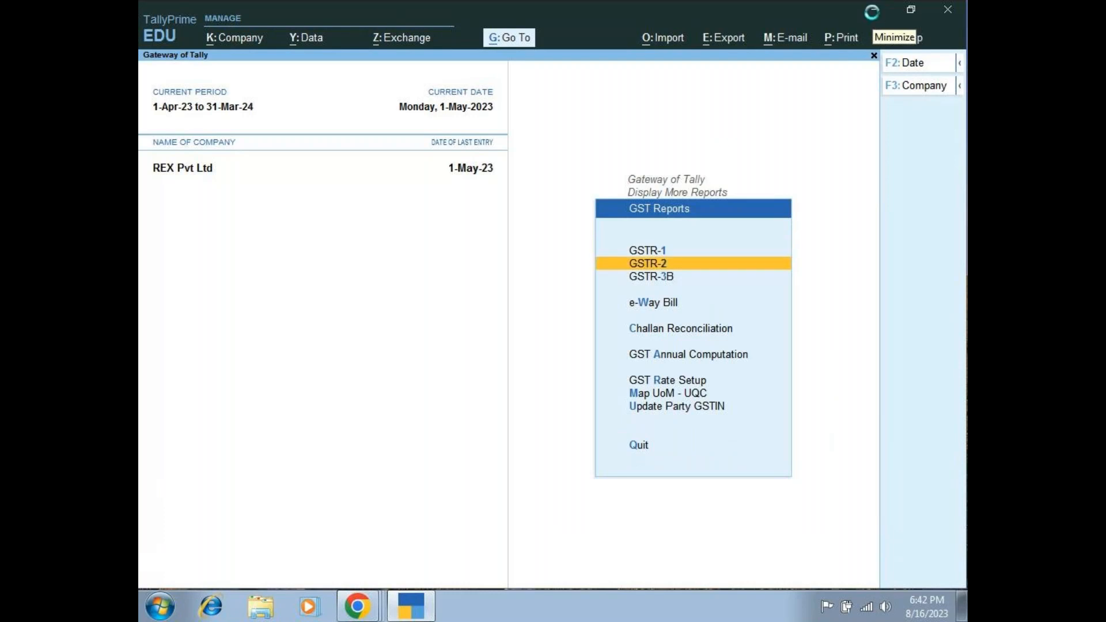
{"action": "key", "text": "Return"}
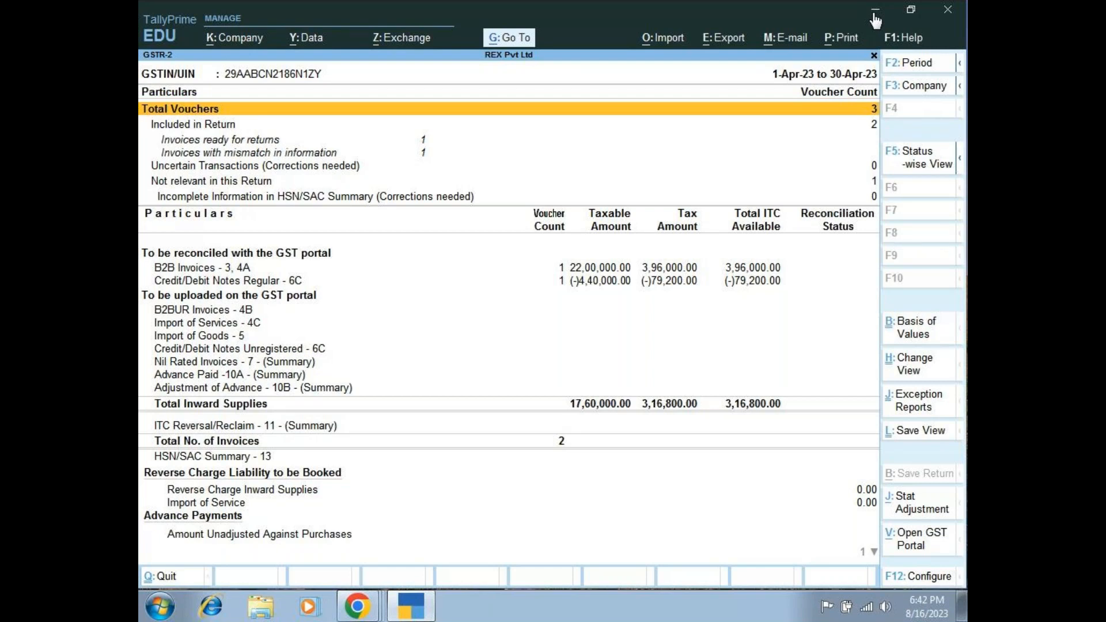
{"action": "key", "text": "Escape"}
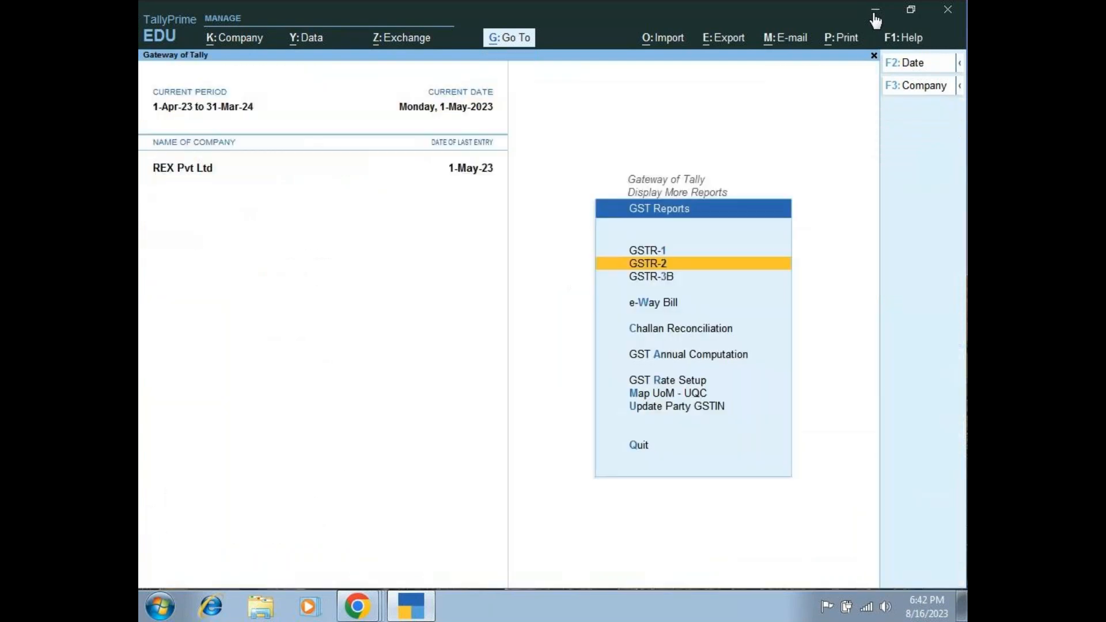
View the GSTR-1 return for REX Pvt Ltd and go back to the Gateway of Tally.
{"action": "key", "text": "Up"}
{"action": "key", "text": "Return"}
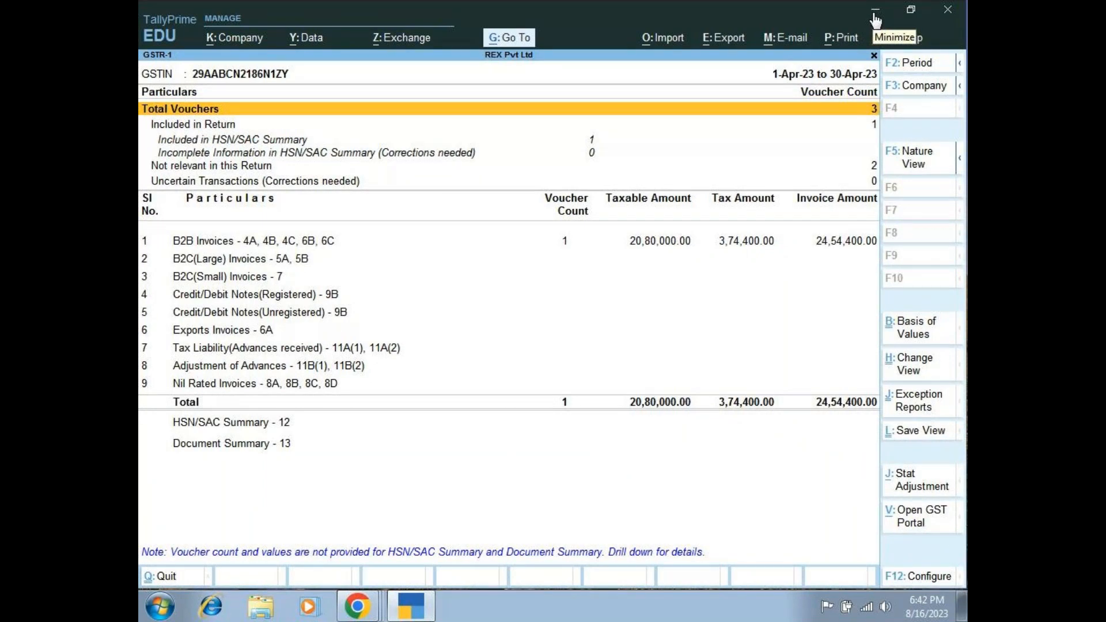
{"action": "key", "text": "Escape"}
{"action": "key", "text": "Escape"}
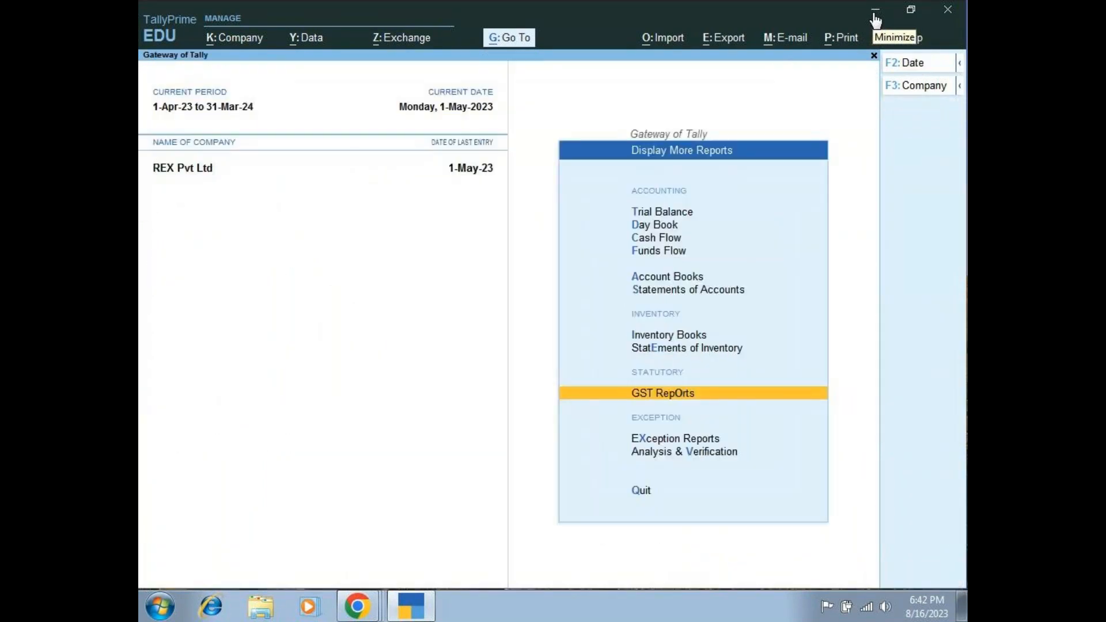
{"action": "key", "text": "Escape"}
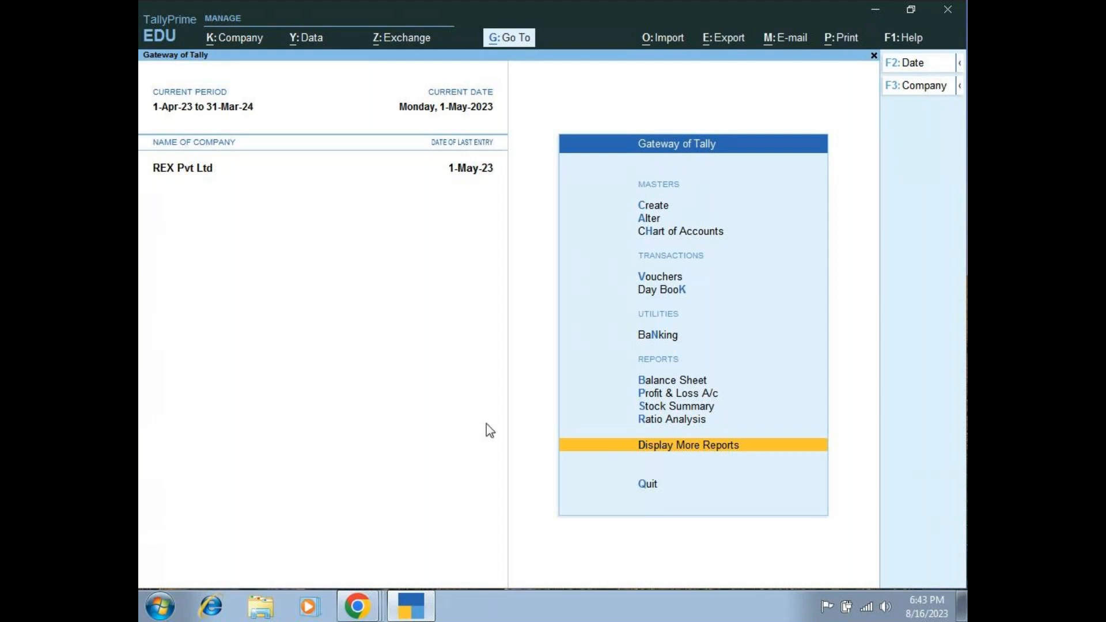
Switch to the GoTo meeting window in Chrome, check it, and minimise it to return to TallyPrime.
{"action": "mouse_move", "coordinate": [367, 592]}
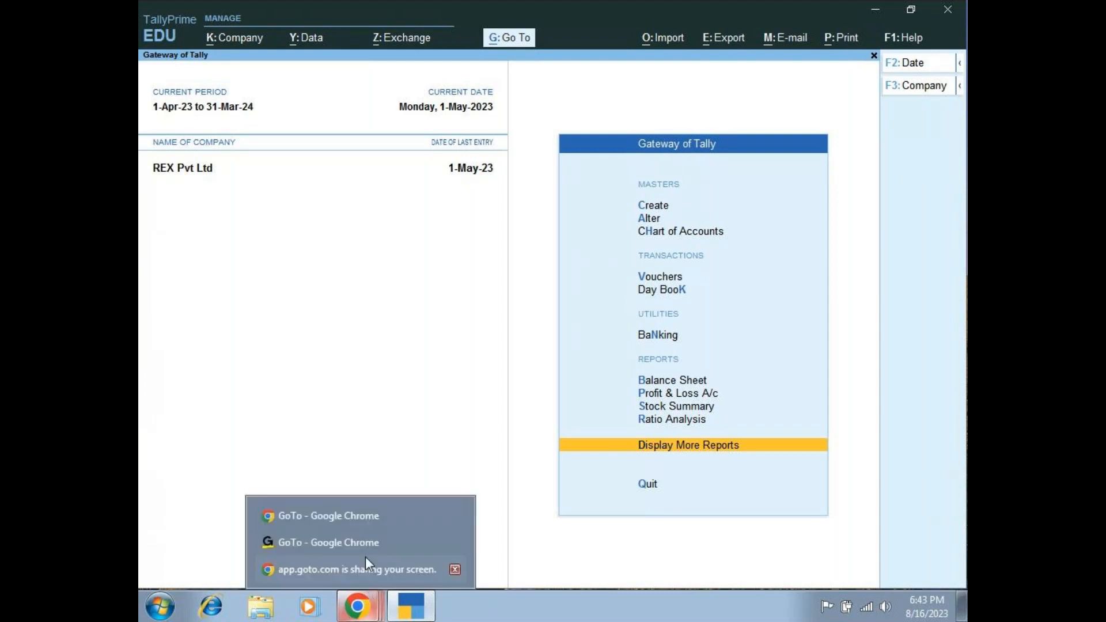
{"action": "left_click", "coordinate": [363, 544]}
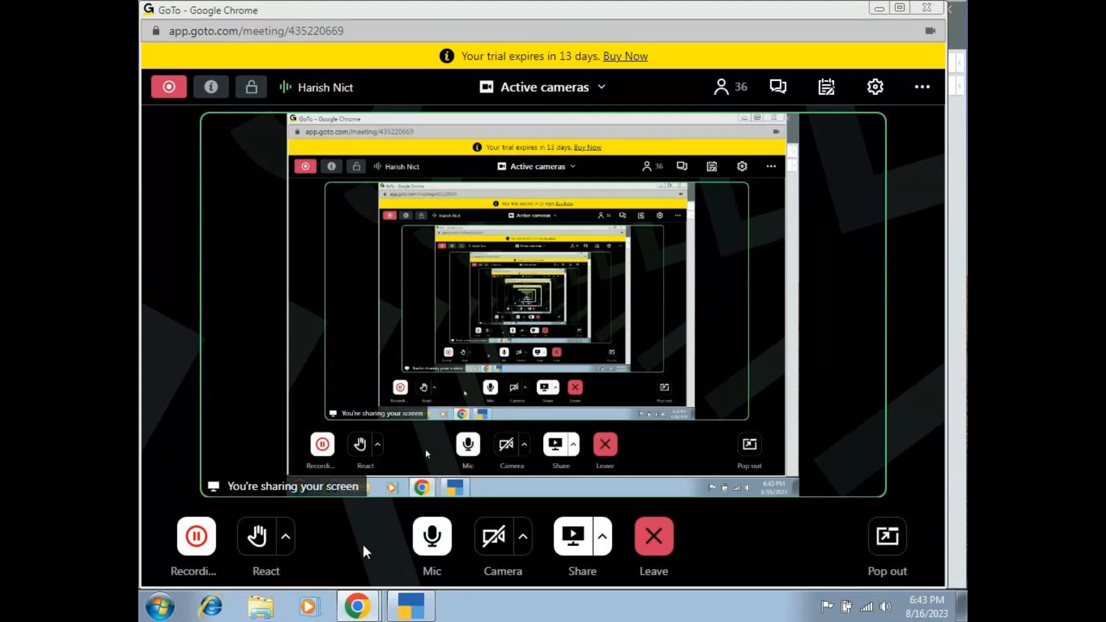
{"action": "left_click", "coordinate": [877, 15]}
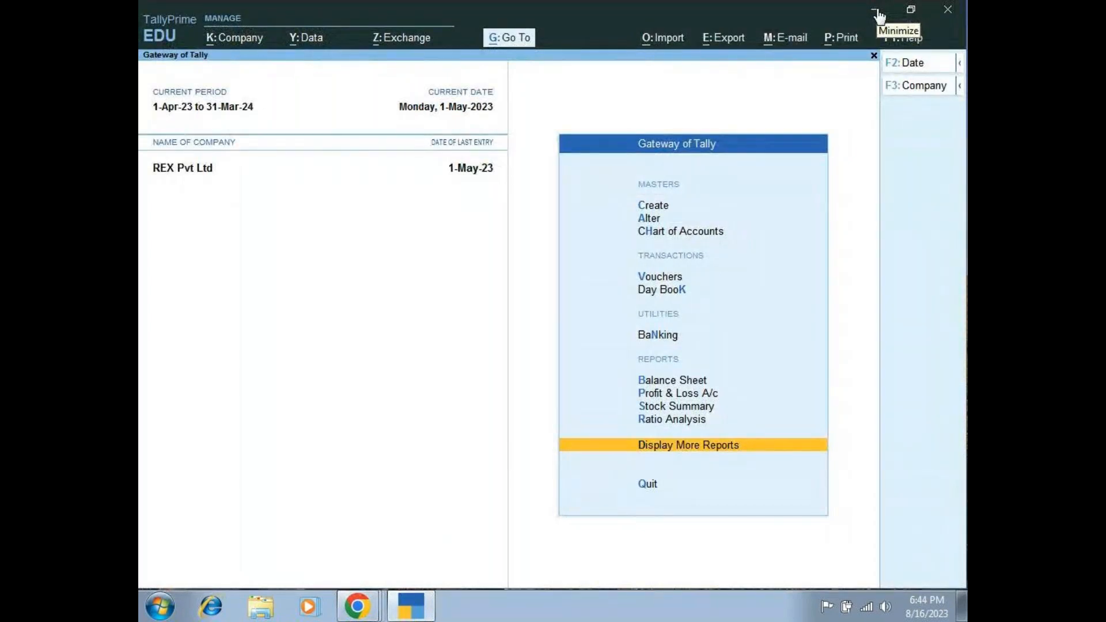
Open the Day Book from the Gateway of Tally.
{"action": "key", "text": "Up"}
{"action": "key", "text": "Up"}
{"action": "key", "text": "Up"}
{"action": "key", "text": "Up"}
{"action": "key", "text": "Up"}
{"action": "key", "text": "Up"}
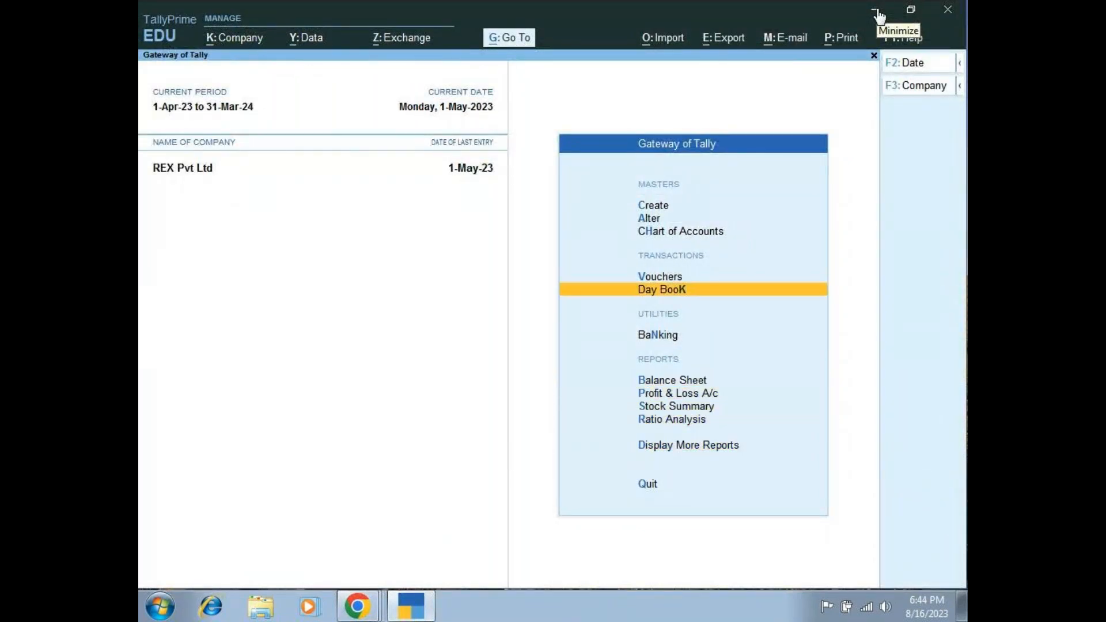
{"action": "key", "text": "Return"}
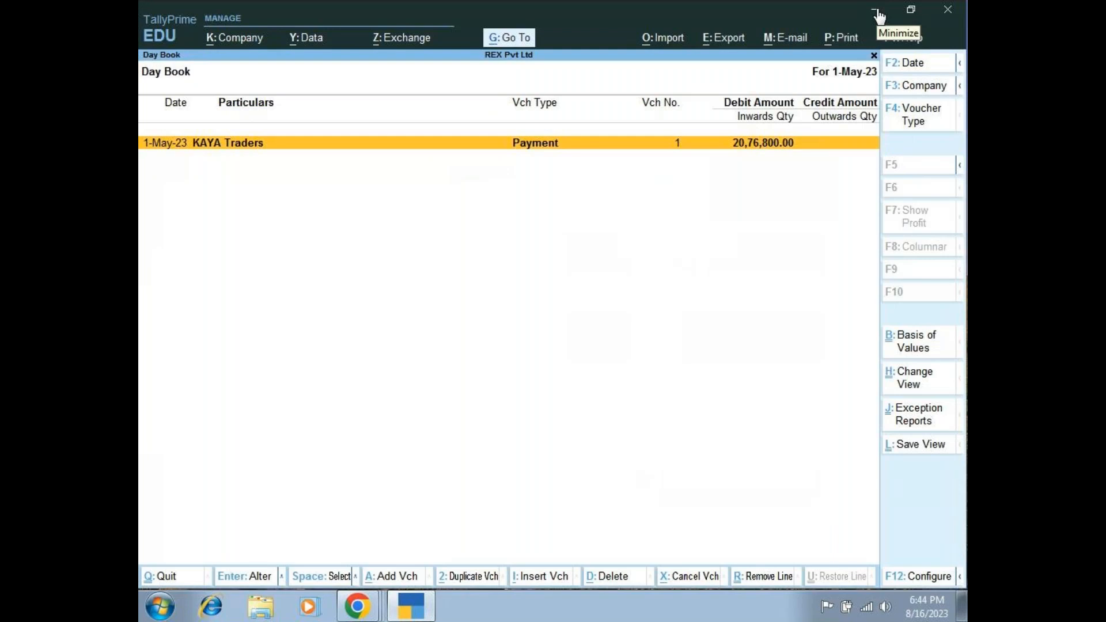
Change the Day Book period to 1-Apr-23 to 1-May-23.
{"action": "left_click", "coordinate": [960, 68]}
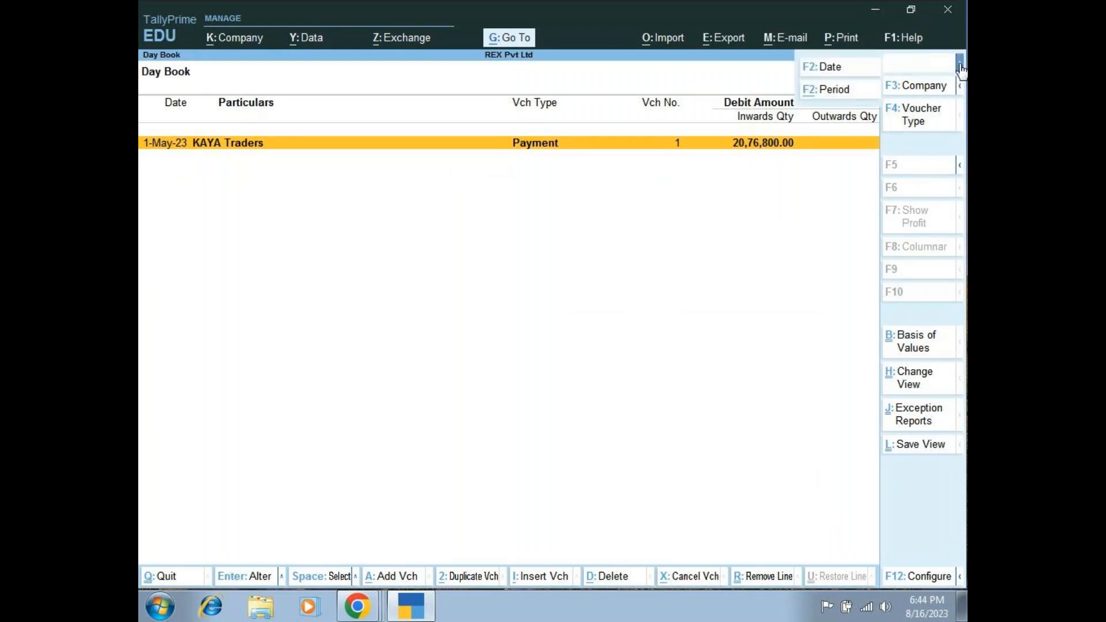
{"action": "left_click", "coordinate": [835, 90]}
{"action": "key", "text": "BackSpace"}
{"action": "key", "text": "Return"}
{"action": "key", "text": "BackSpace"}
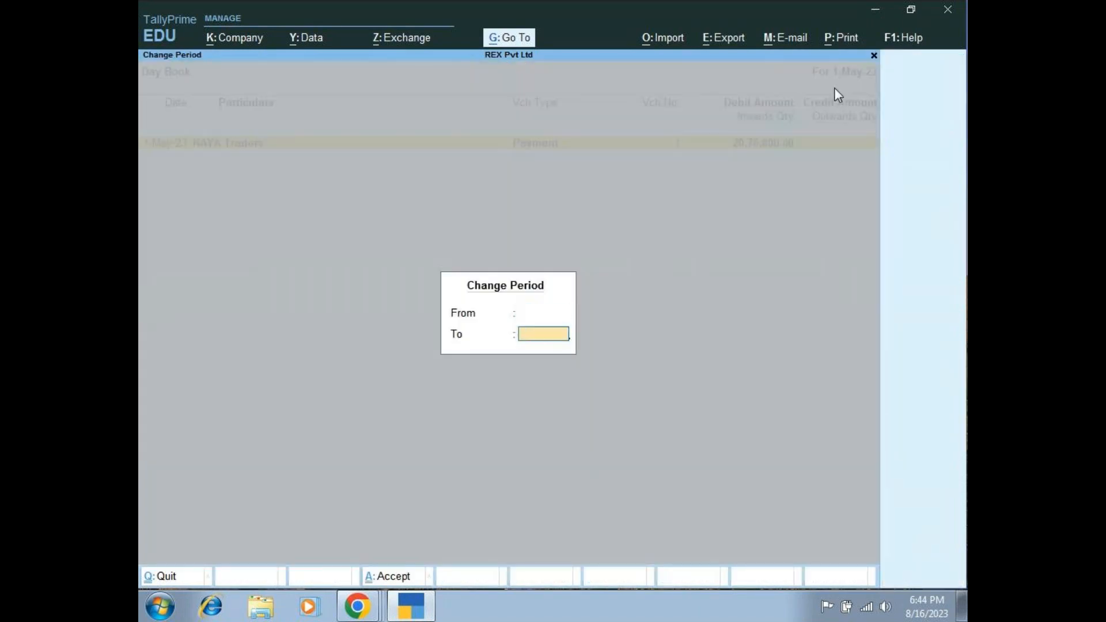
{"action": "key", "text": "Return"}
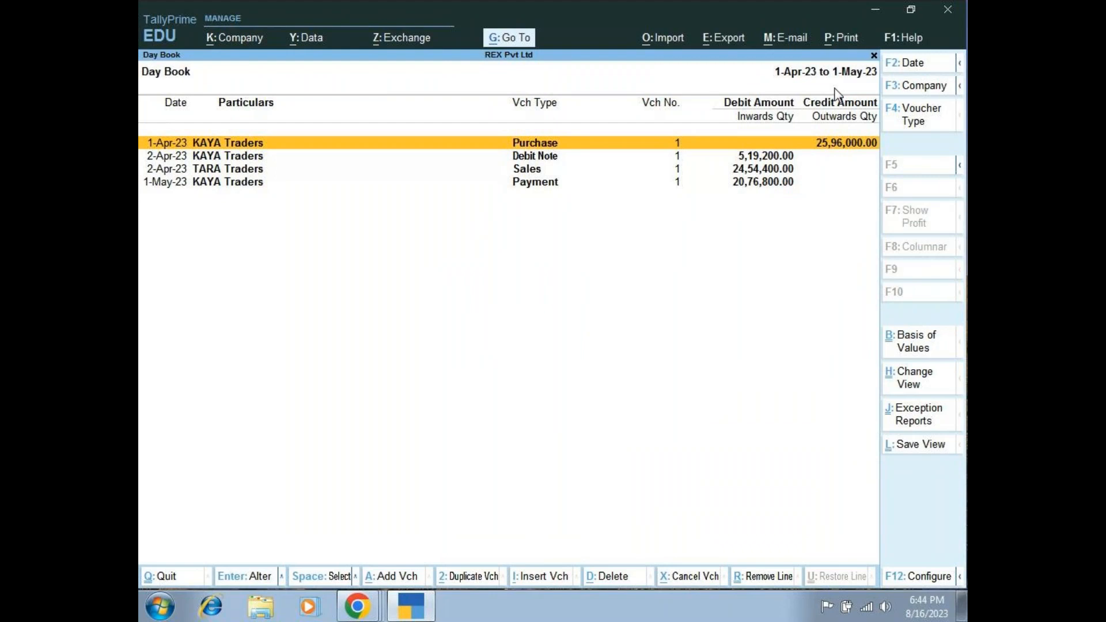
Open the TARA Traders sales voucher of 2-Apr-23 from the Day Book and delete it.
{"action": "key", "text": "Down"}
{"action": "key", "text": "Down"}
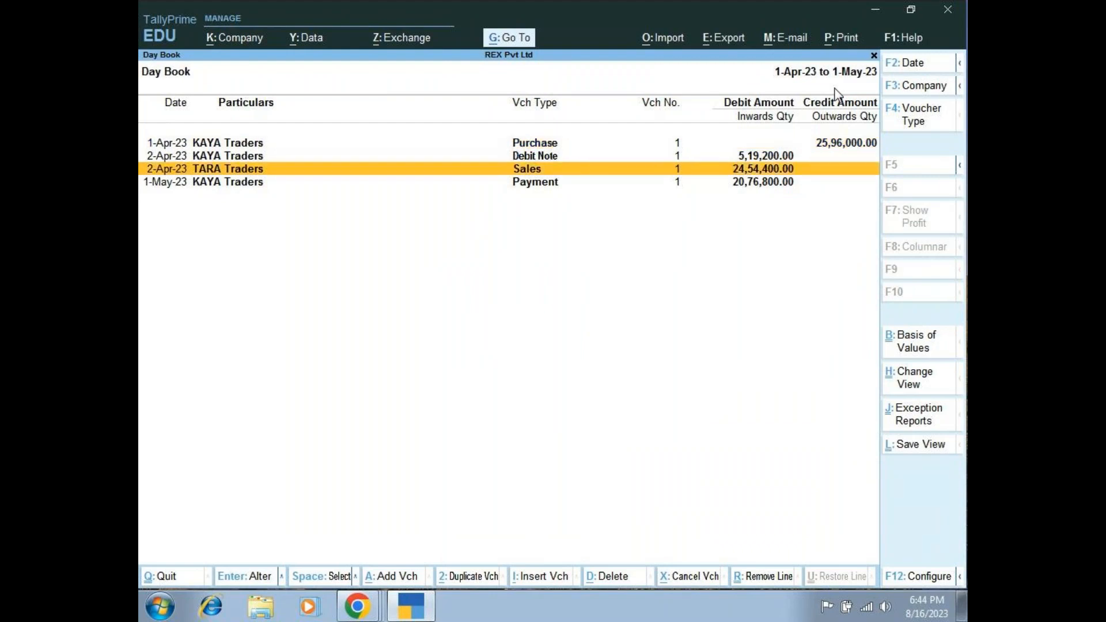
{"action": "key", "text": "Return"}
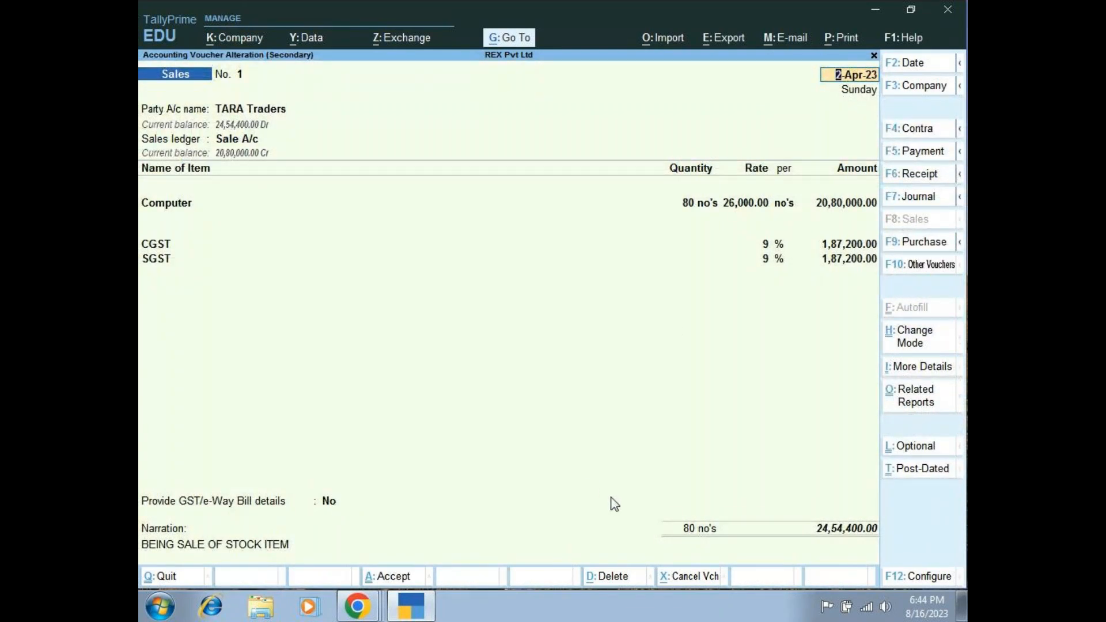
{"action": "left_click", "coordinate": [604, 577]}
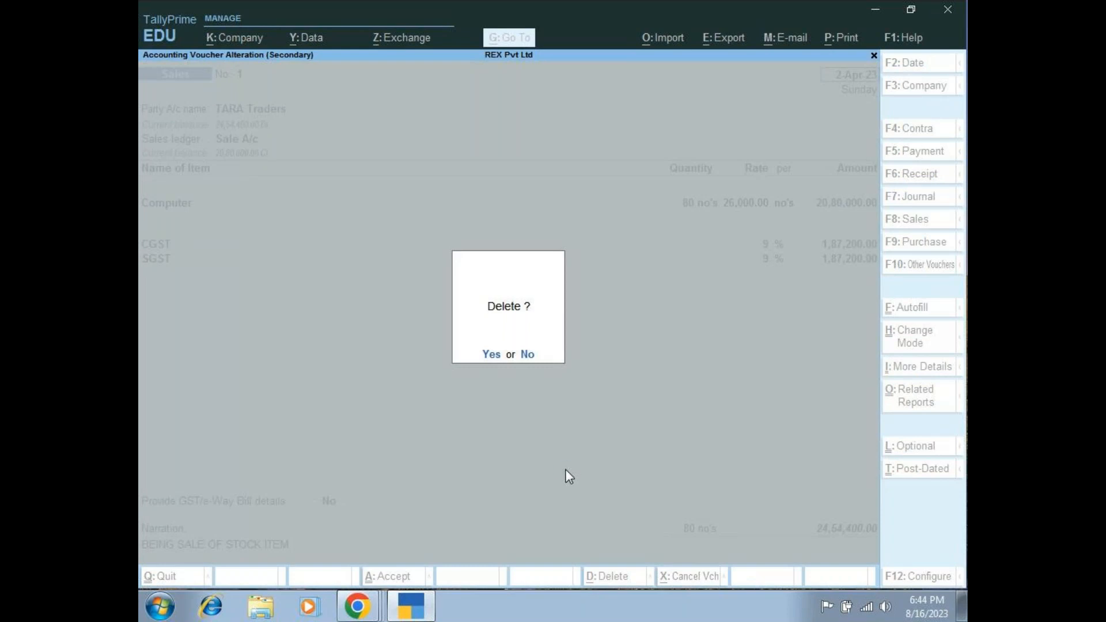
{"action": "key", "text": "y"}
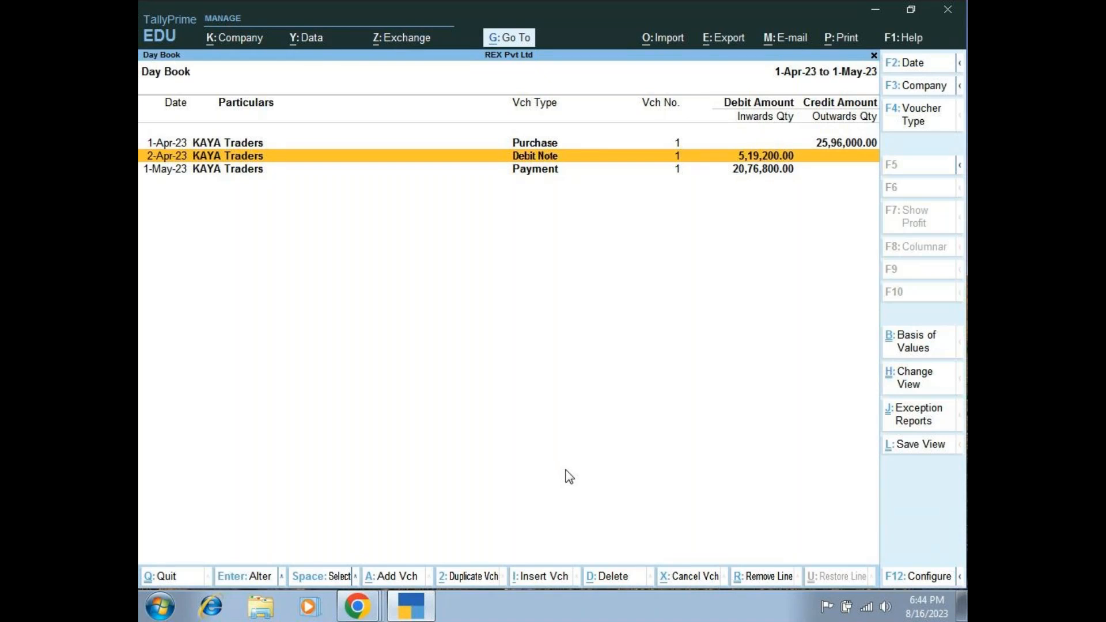
Leave the Day Book, review the Stock Summary of REX Pvt Ltd and return to the Gateway of Tally.
{"action": "key", "text": "Escape"}
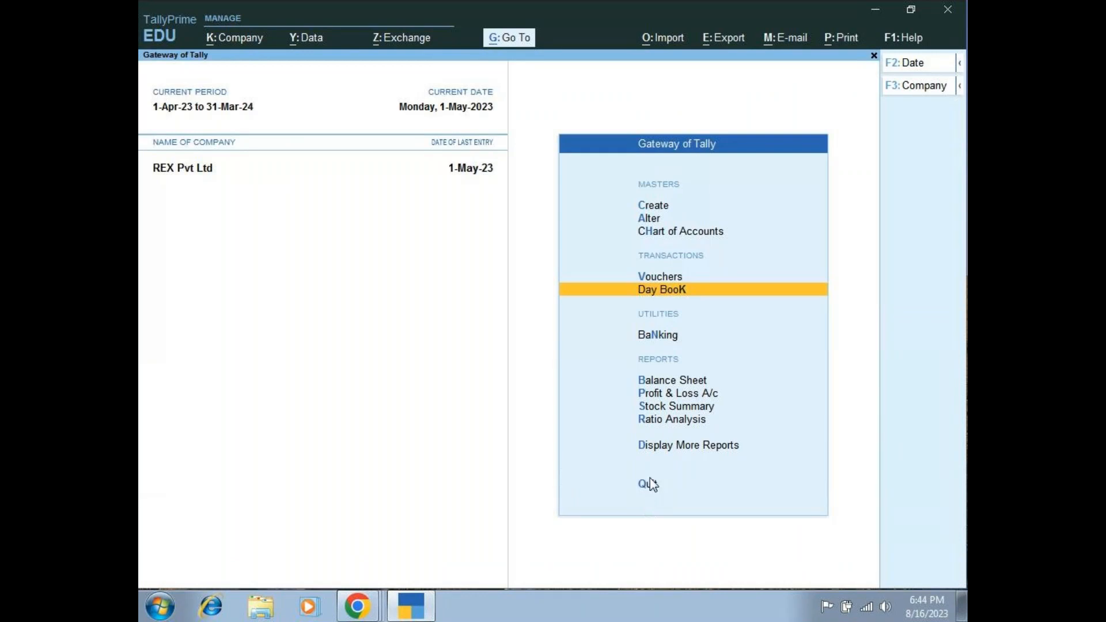
{"action": "left_click", "coordinate": [668, 408]}
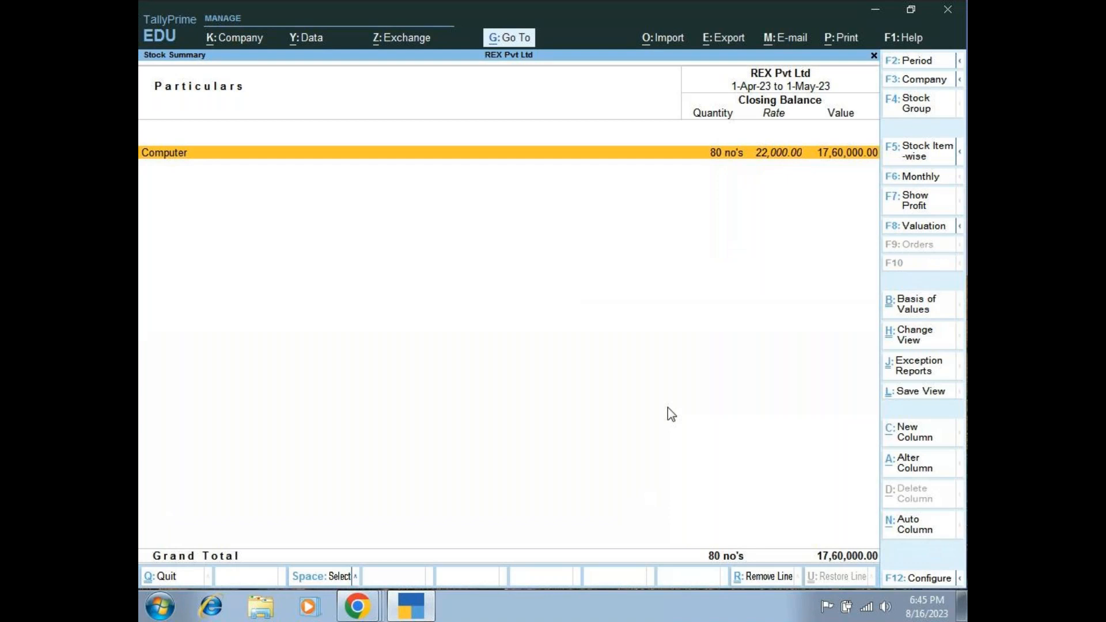
{"action": "key", "text": "Escape"}
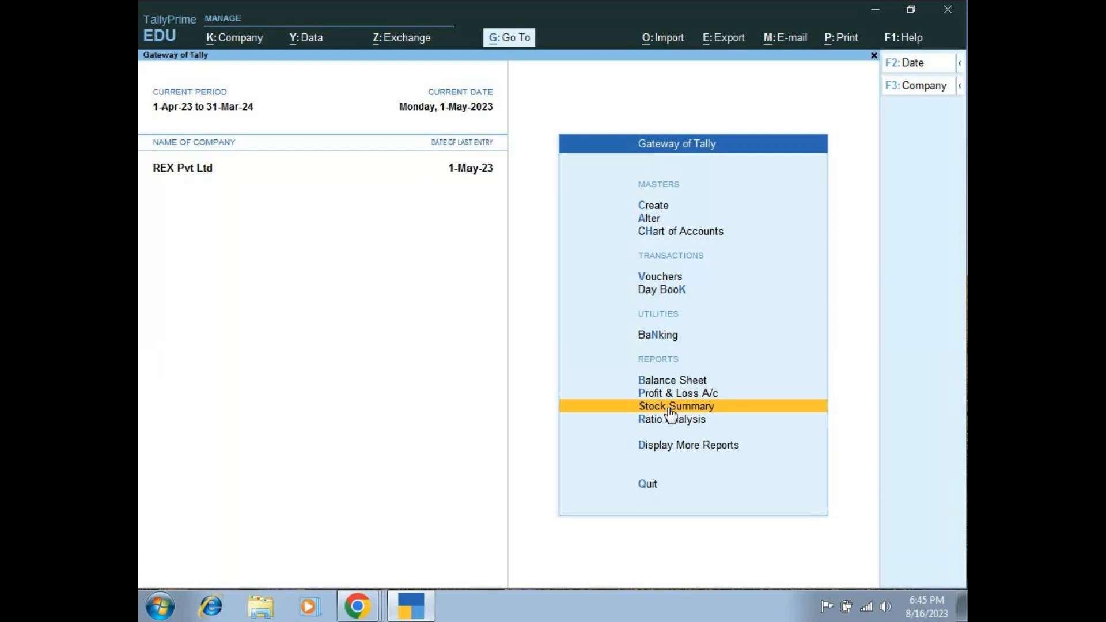
Reopen the Day Book from the Gateway of Tally.
{"action": "key", "text": "Up"}
{"action": "key", "text": "Up"}
{"action": "key", "text": "Up"}
{"action": "key", "text": "Up"}
{"action": "key", "text": "Up"}
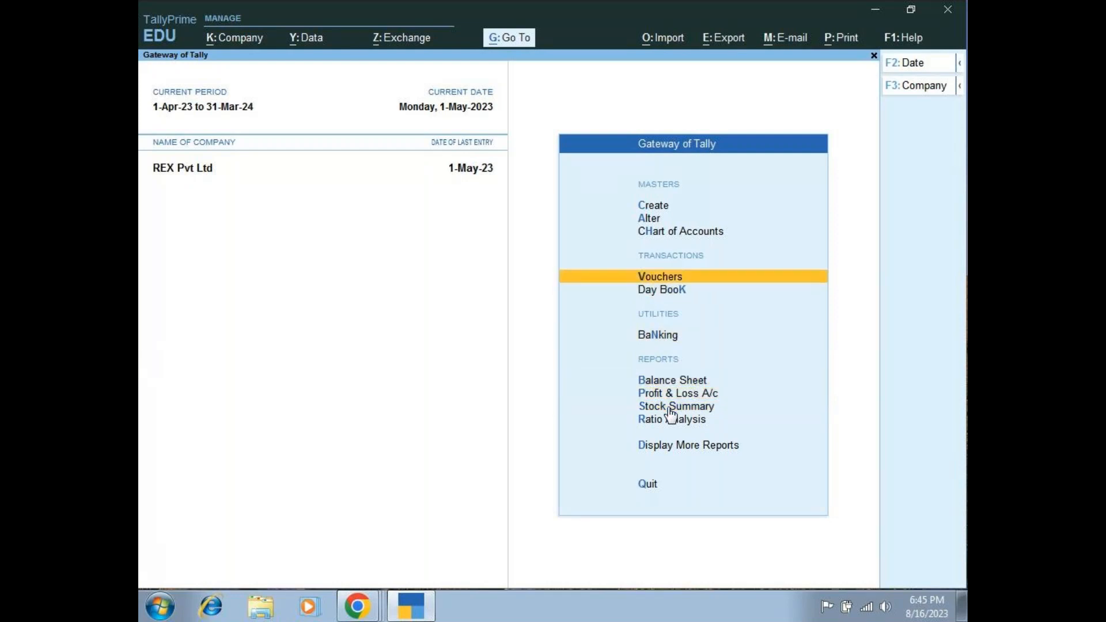
{"action": "key", "text": "Down"}
{"action": "key", "text": "Return"}
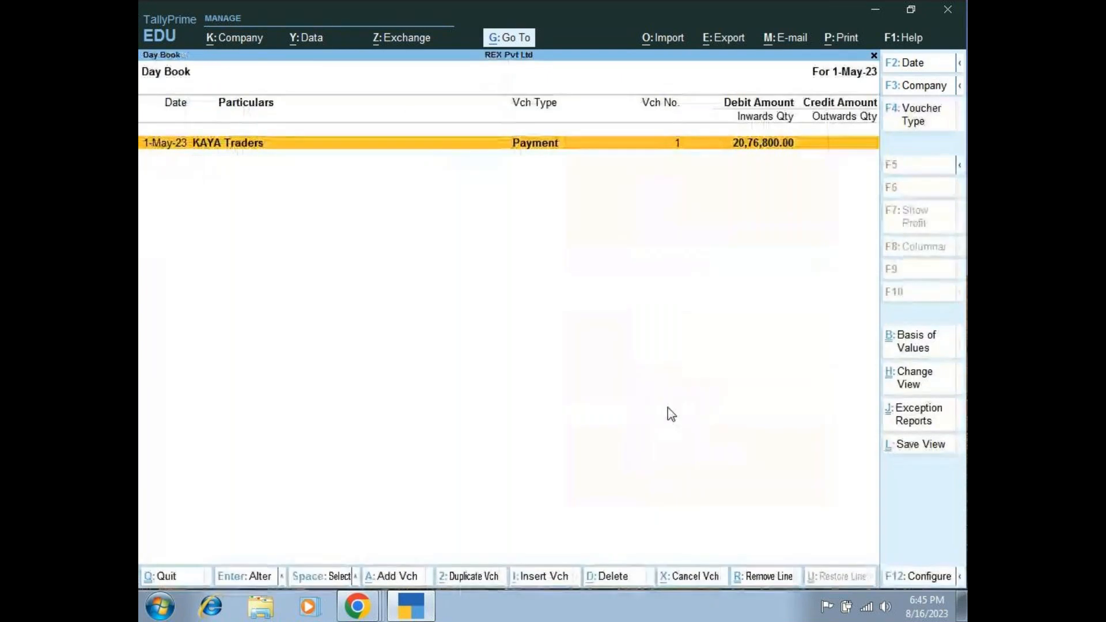
Set the reopened Day Book to cover 1-Apr-23 to 1-May-23.
{"action": "left_click", "coordinate": [960, 63]}
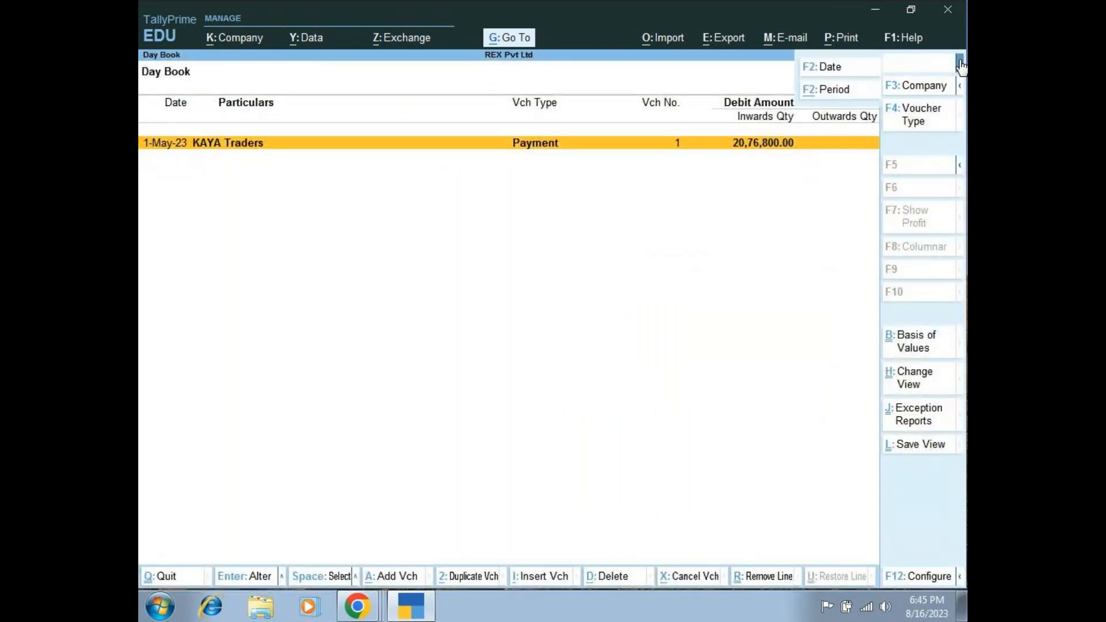
{"action": "left_click", "coordinate": [827, 93]}
{"action": "key", "text": "BackSpace"}
{"action": "key", "text": "Return"}
{"action": "key", "text": "BackSpace"}
{"action": "key", "text": "Return"}
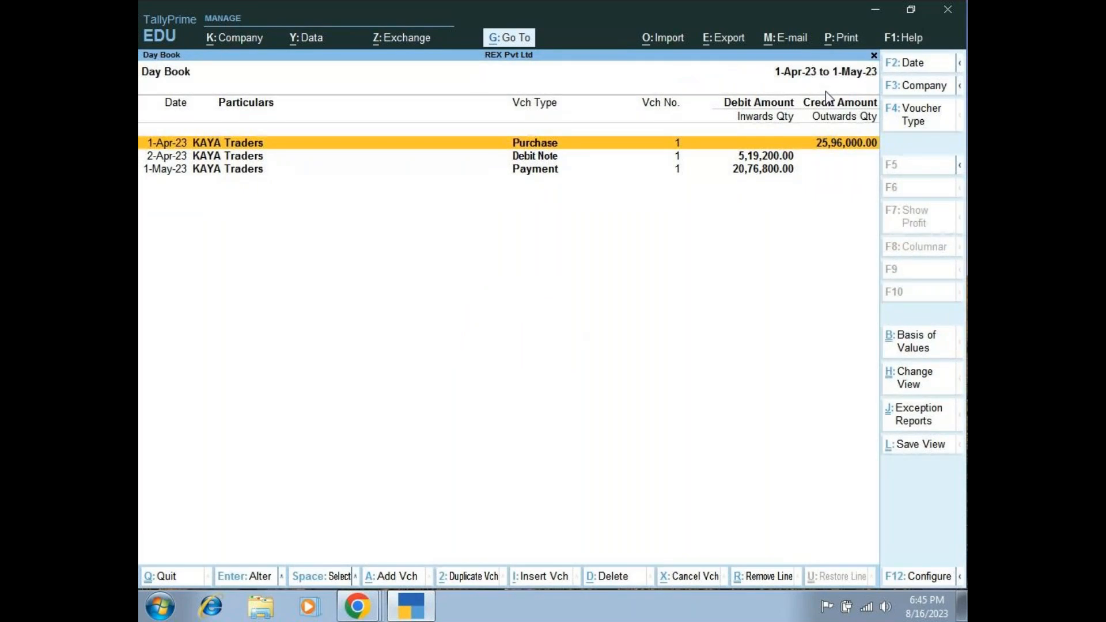
Review the KAYA Traders purchase voucher of 1-Apr-23, accept it without edits and return to the Gateway of Tally.
{"action": "key", "text": "Return"}
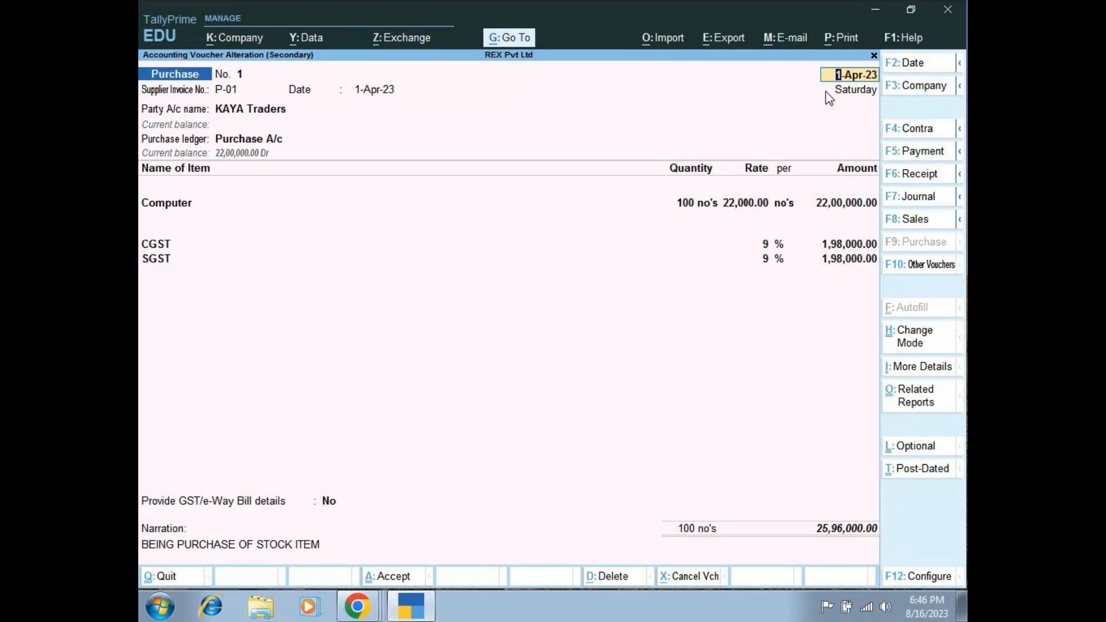
{"action": "key", "text": "ctrl+a"}
{"action": "key", "text": "Escape"}
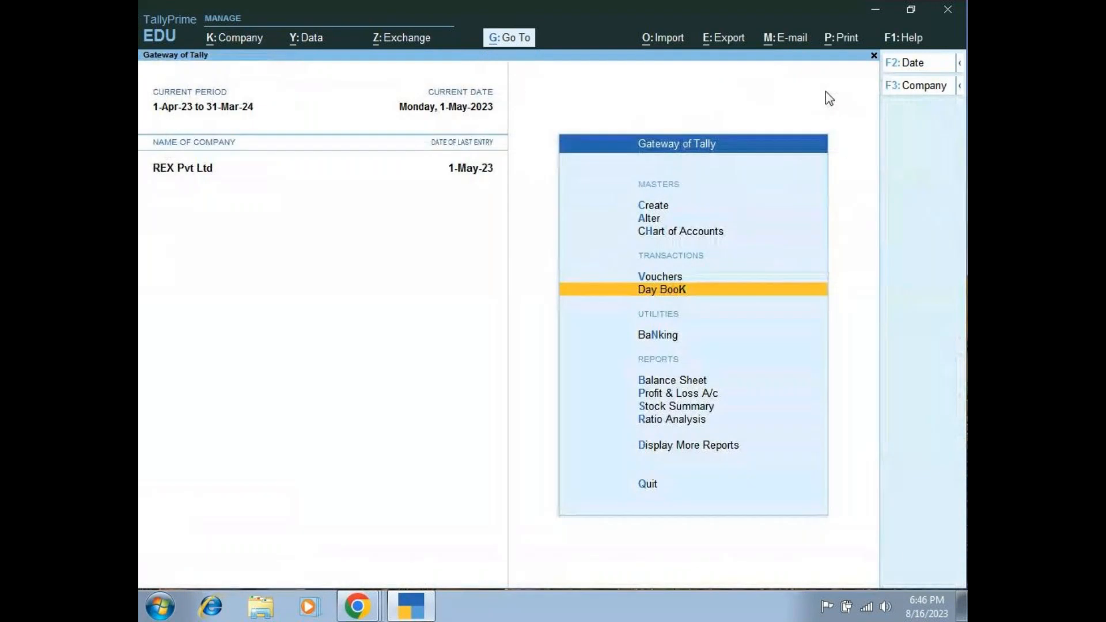
Open the list of ledgers for master alteration.
{"action": "key", "text": "Up"}
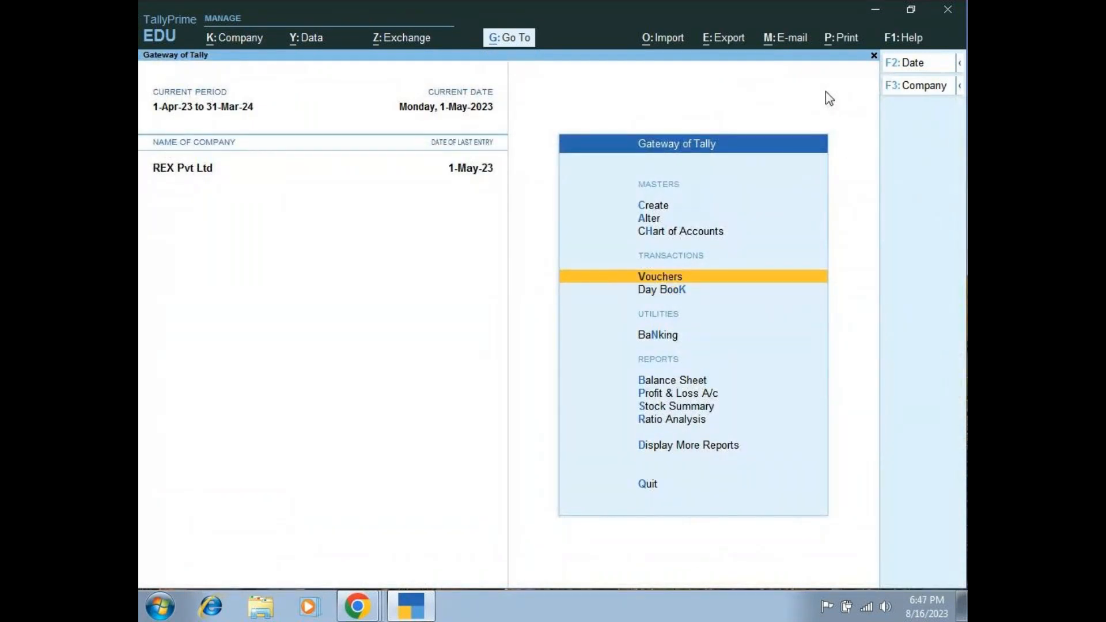
{"action": "key", "text": "Up"}
{"action": "key", "text": "Up"}
{"action": "key", "text": "Return"}
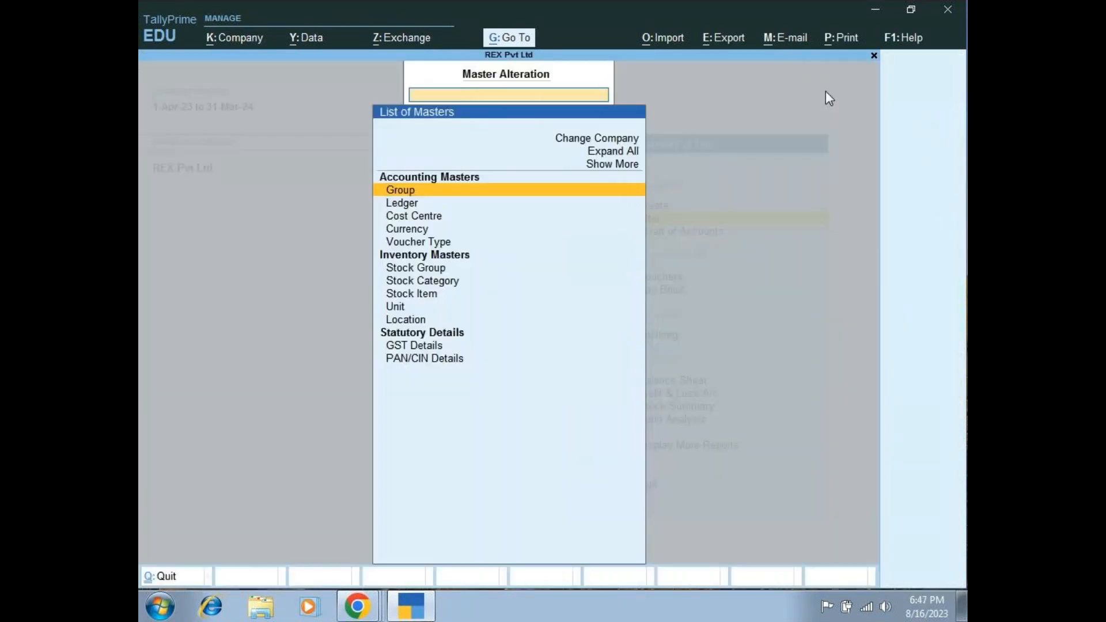
{"action": "key", "text": "Down"}
{"action": "key", "text": "Return"}
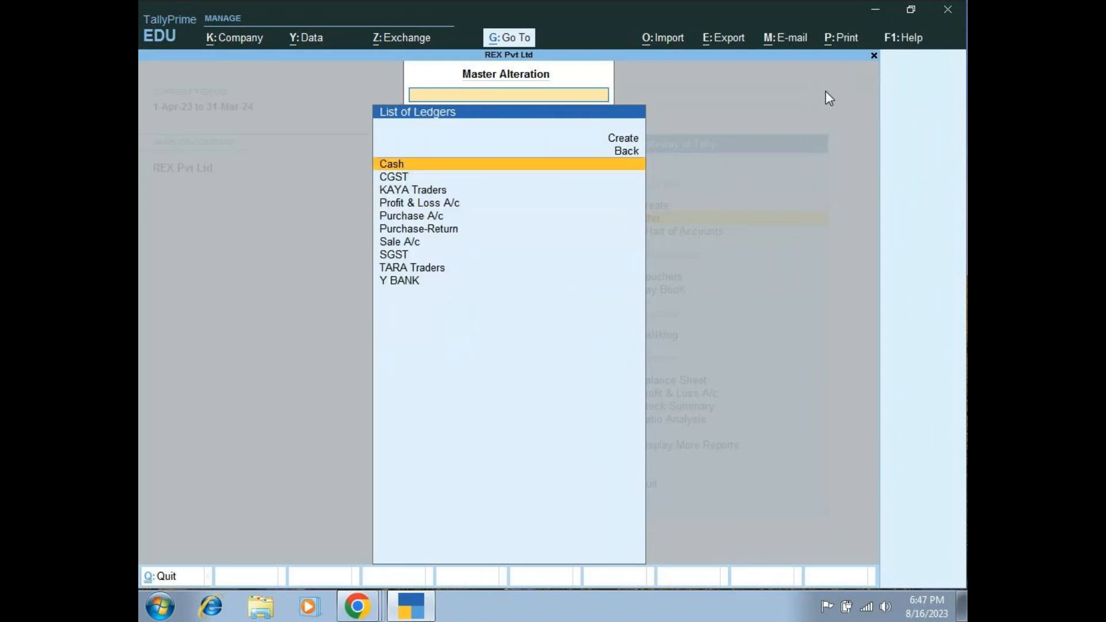
{"action": "key", "text": "Down"}
{"action": "key", "text": "Down"}
{"action": "key", "text": "Down"}
{"action": "key", "text": "Down"}
{"action": "key", "text": "Down"}
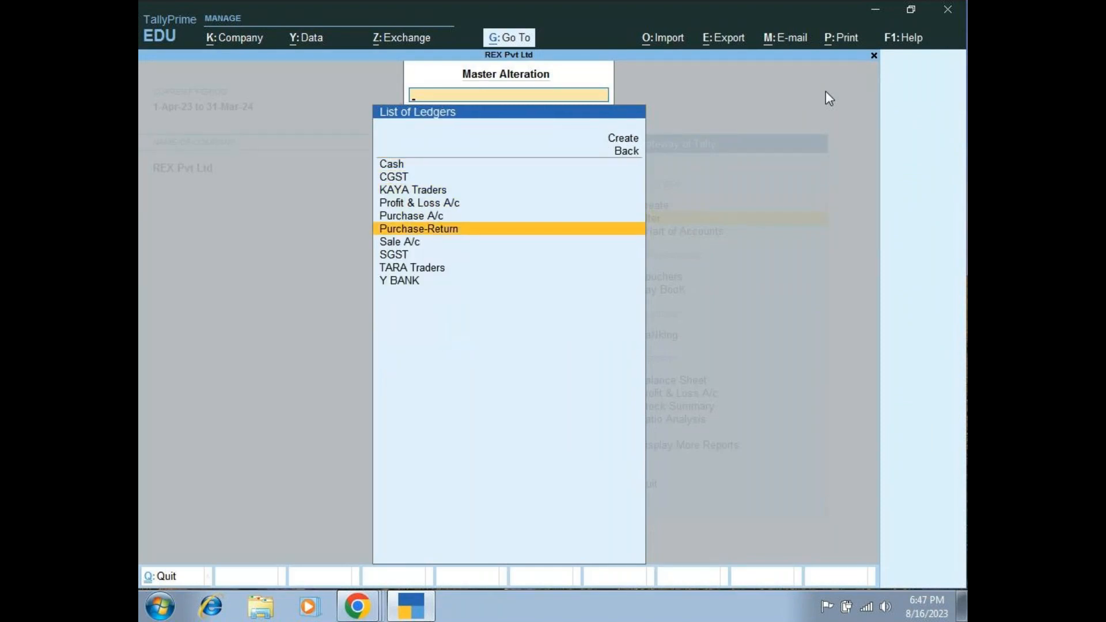
{"action": "key", "text": "Down"}
{"action": "key", "text": "Return"}
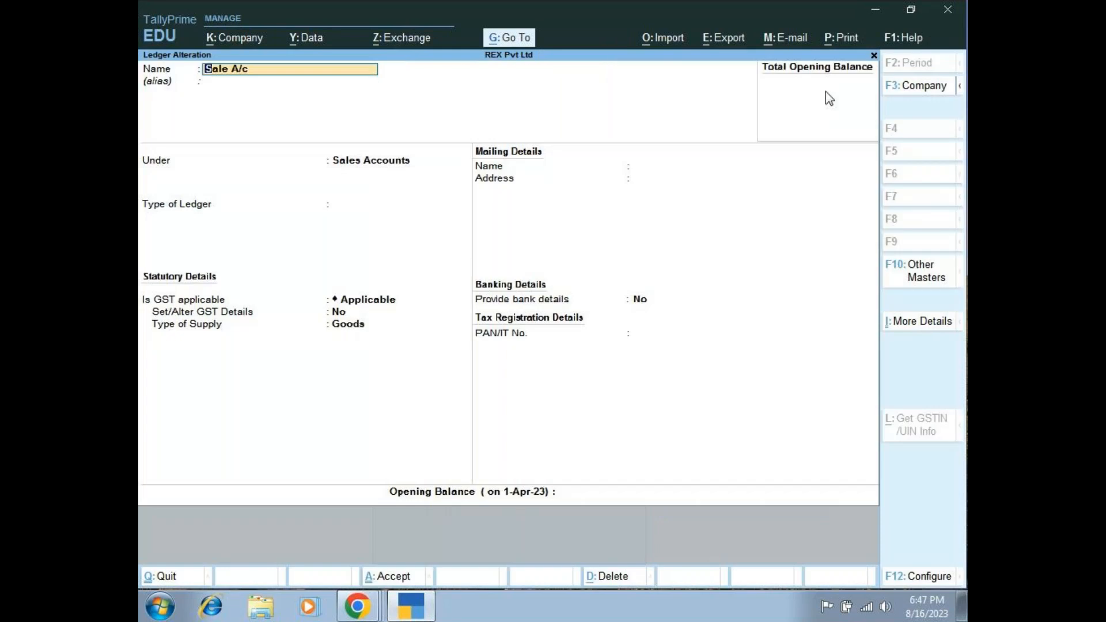
{"action": "key", "text": "Escape"}
{"action": "key", "text": "Escape"}
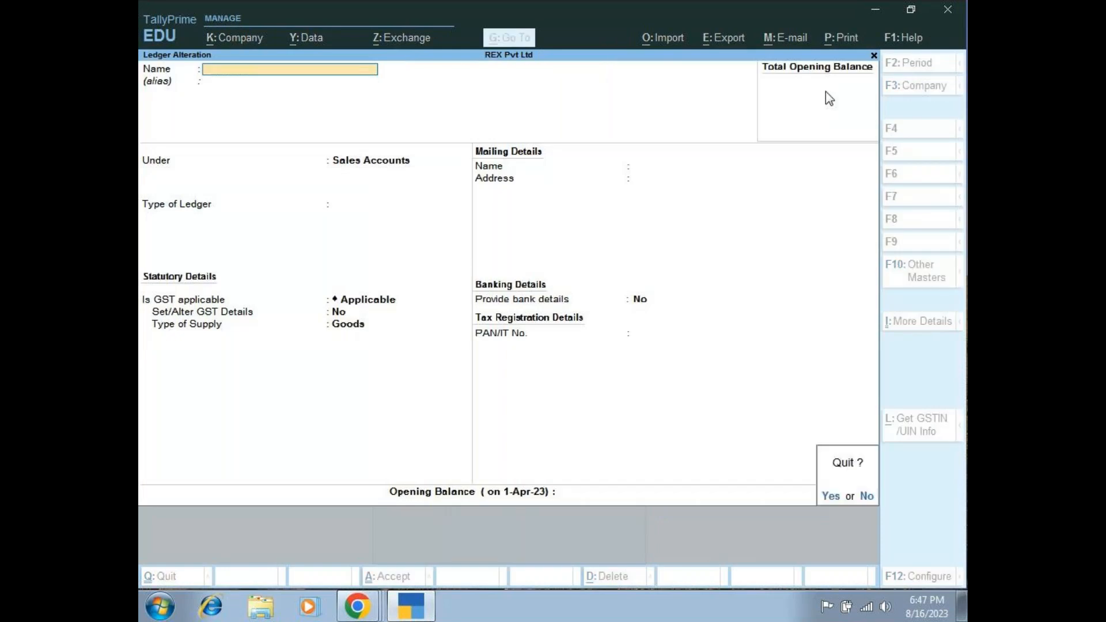
{"action": "key", "text": "y"}
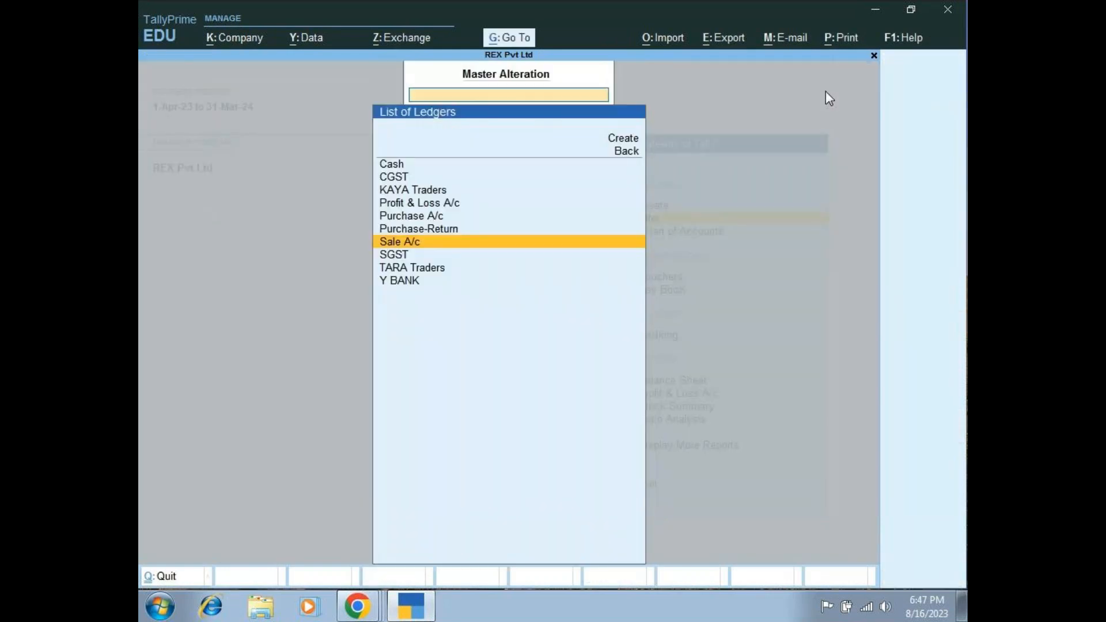
{"action": "key", "text": "Up"}
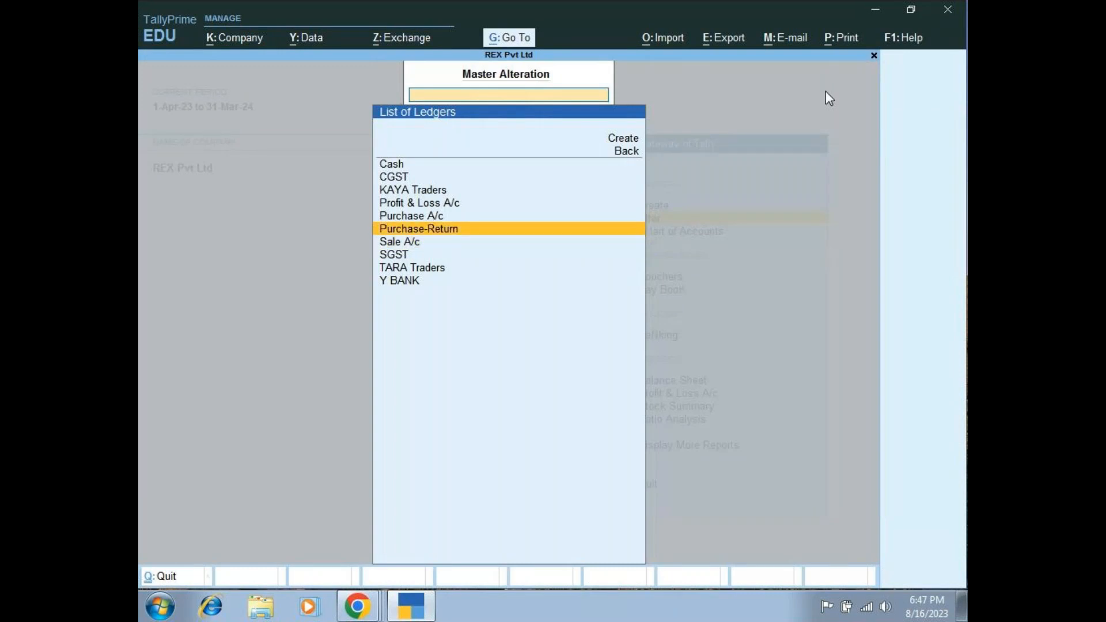
{"action": "key", "text": "Down"}
{"action": "key", "text": "Down"}
{"action": "key", "text": "Down"}
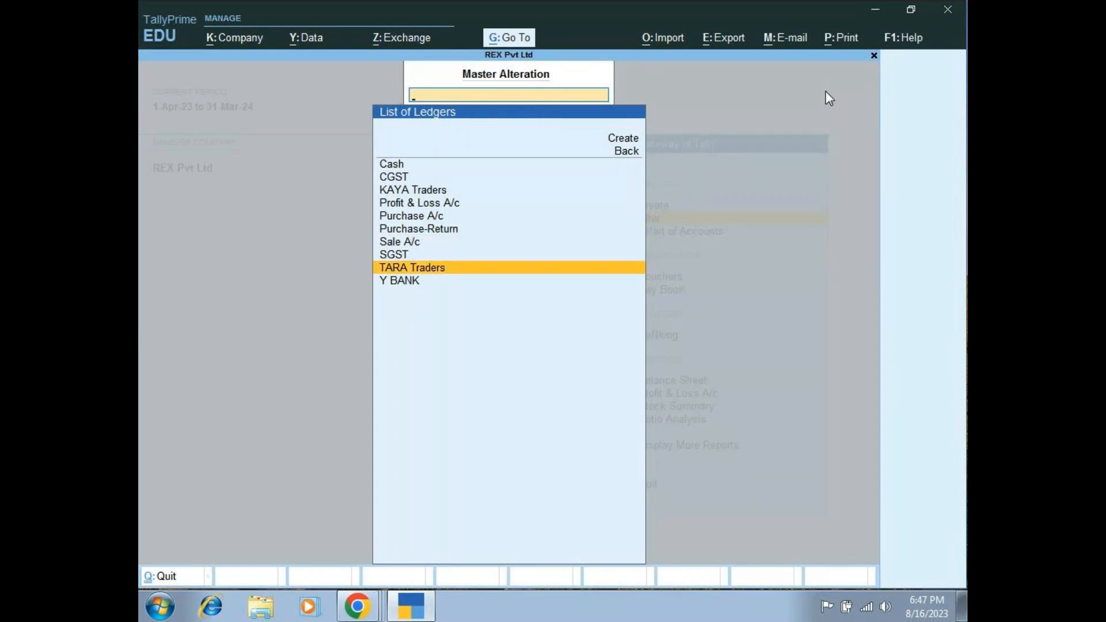
{"action": "key", "text": "Return"}
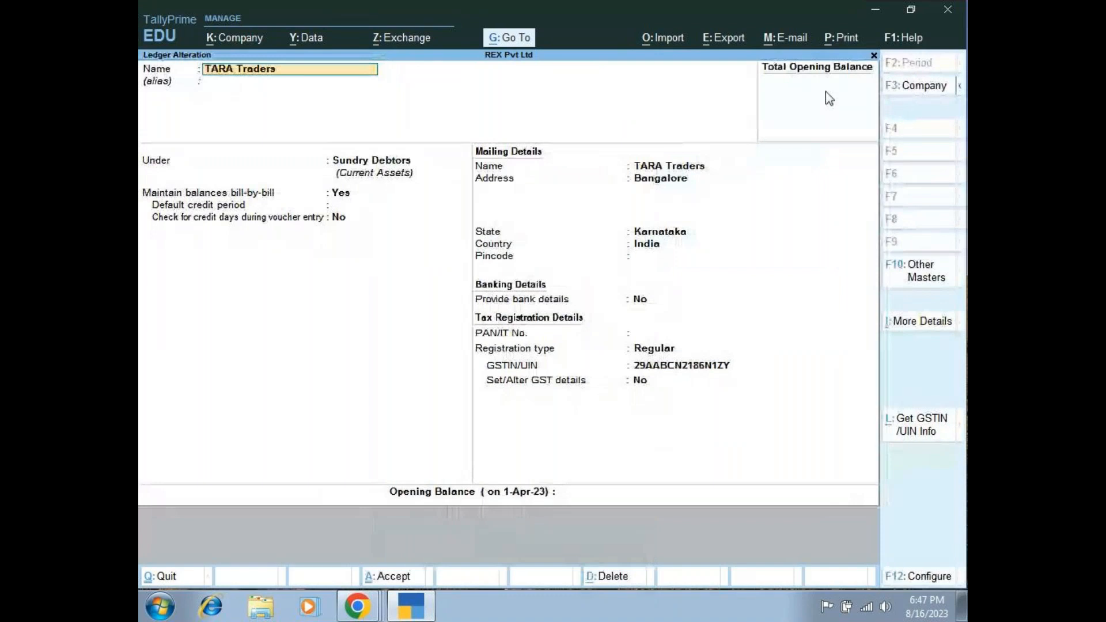
{"action": "key", "text": "BackSpace"}
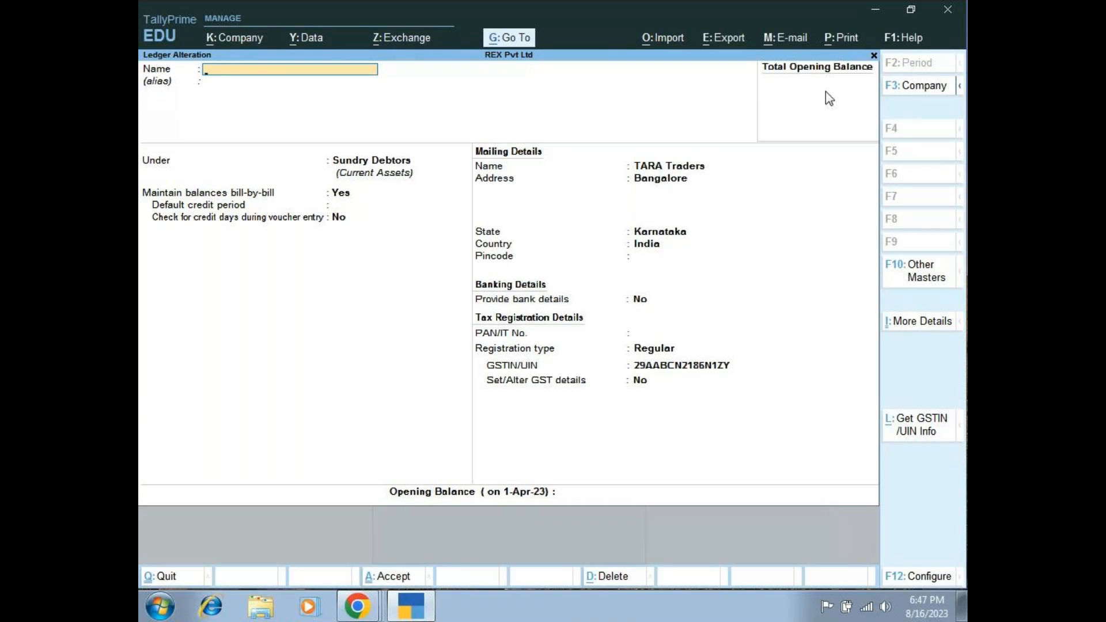
{"action": "key", "text": "Escape"}
{"action": "key", "text": "y"}
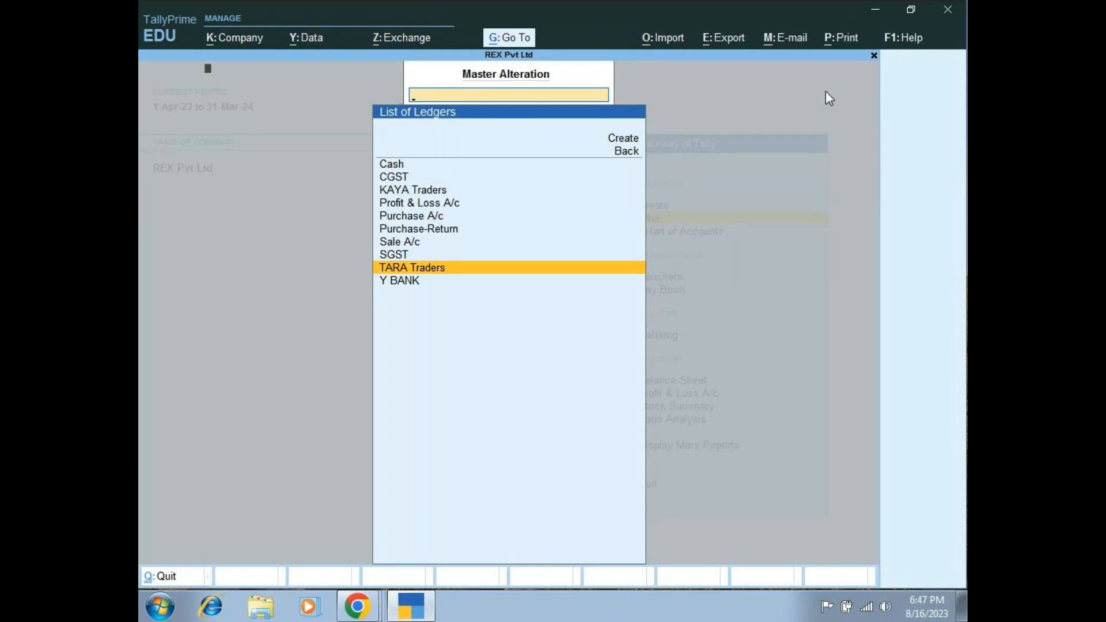
{"action": "key", "text": "Return"}
{"action": "key", "text": "Return"}
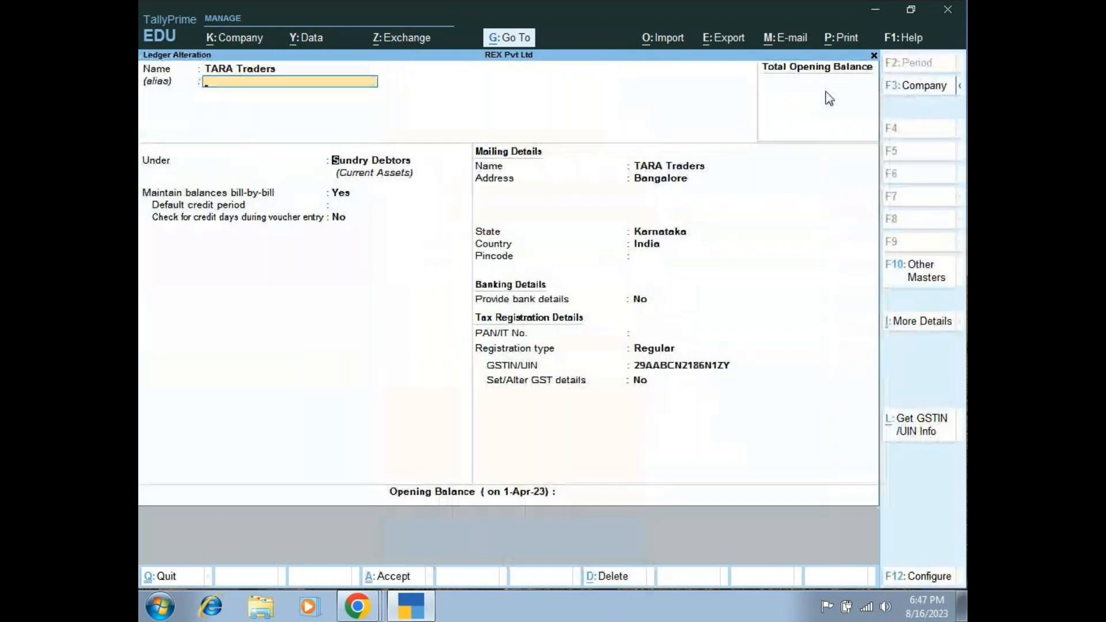
{"action": "key", "text": "Return"}
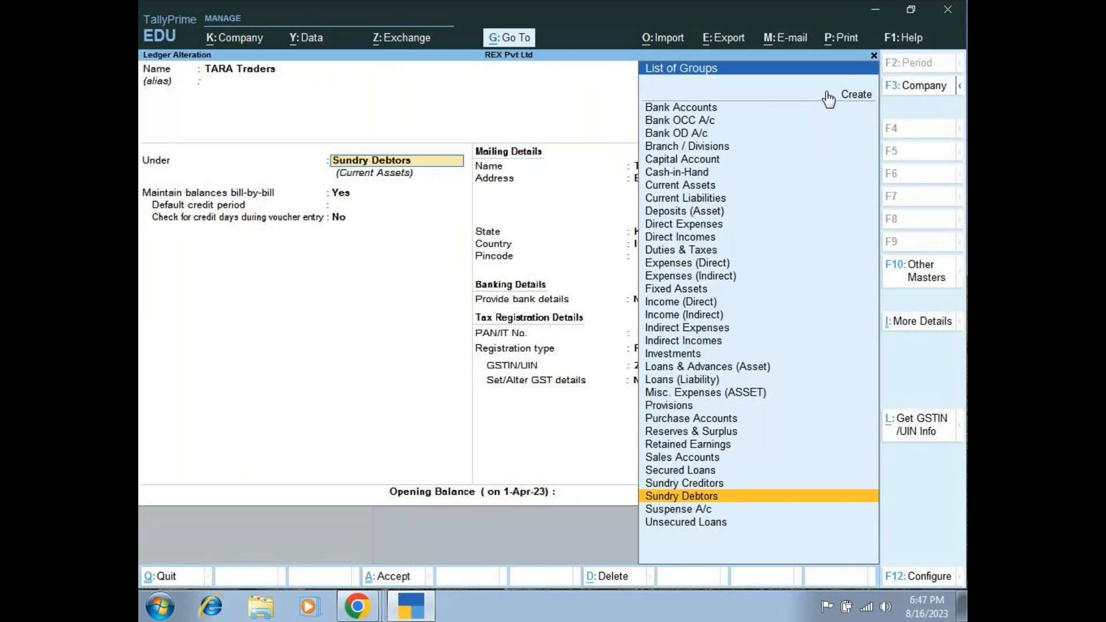
{"action": "key", "text": "Escape"}
{"action": "key", "text": "Escape"}
{"action": "key", "text": "y"}
{"action": "key", "text": "Escape"}
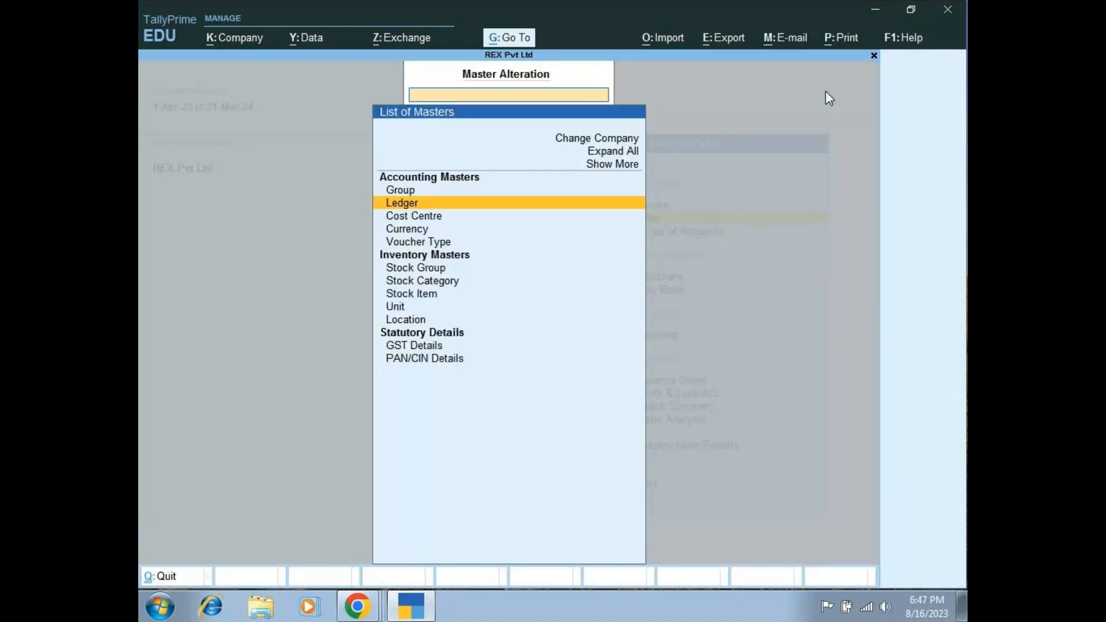
{"action": "key", "text": "Escape"}
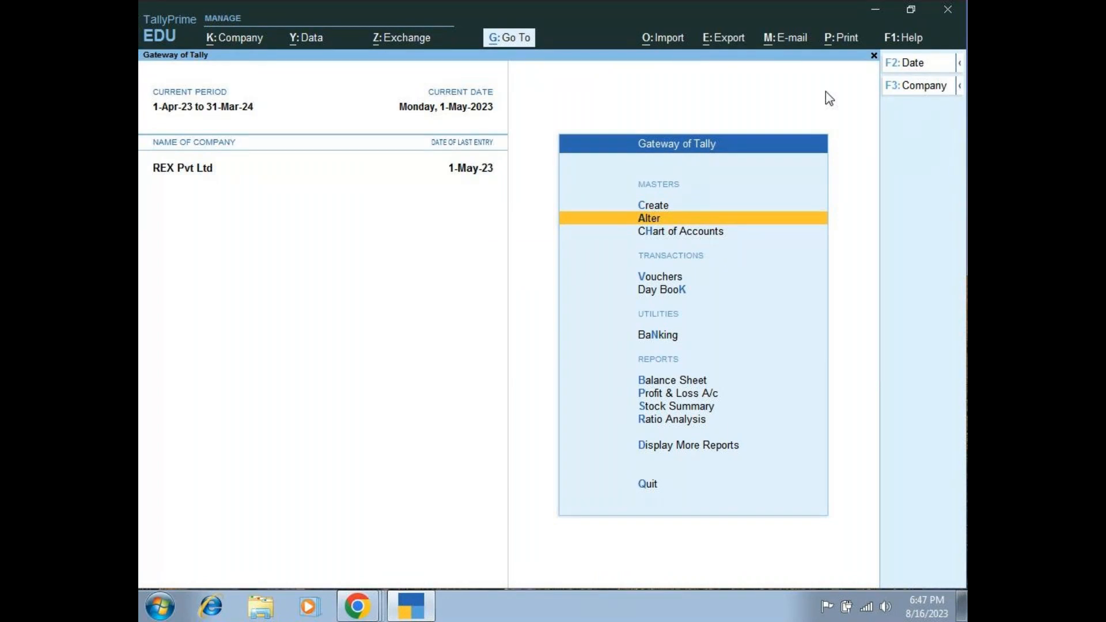
Open REX Pvt Ltd's company features and go through them to the company GST details.
{"action": "key", "text": "F11"}
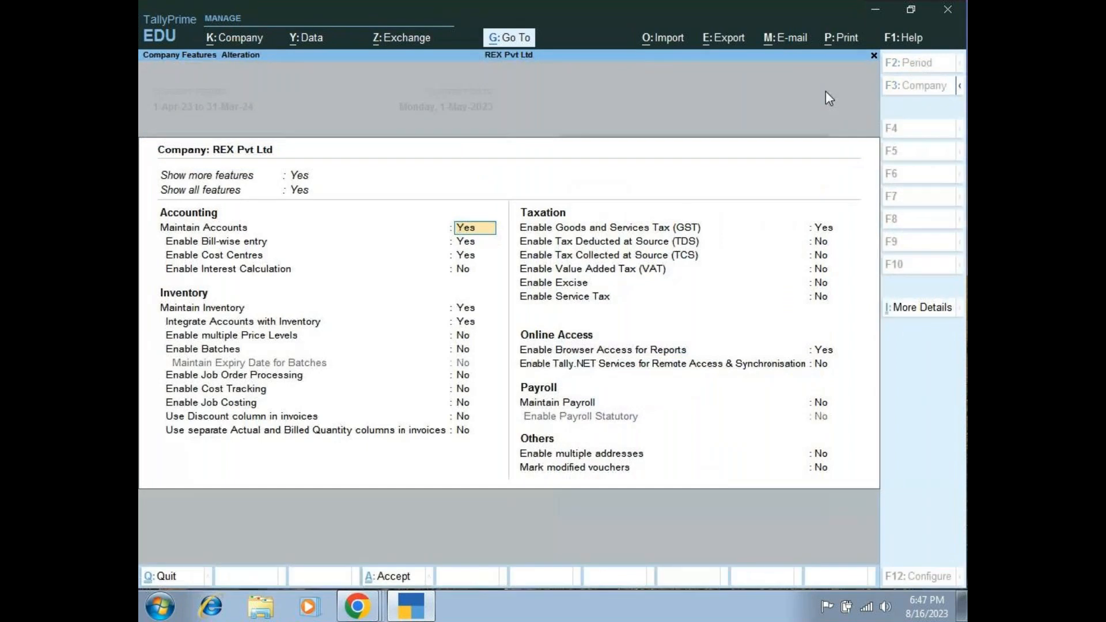
{"action": "key", "text": "Down"}
{"action": "key", "text": "Down"}
{"action": "key", "text": "Down"}
{"action": "key", "text": "Down"}
{"action": "key", "text": "Down"}
{"action": "key", "text": "Down"}
{"action": "key", "text": "Down"}
{"action": "key", "text": "Down"}
{"action": "key", "text": "Down"}
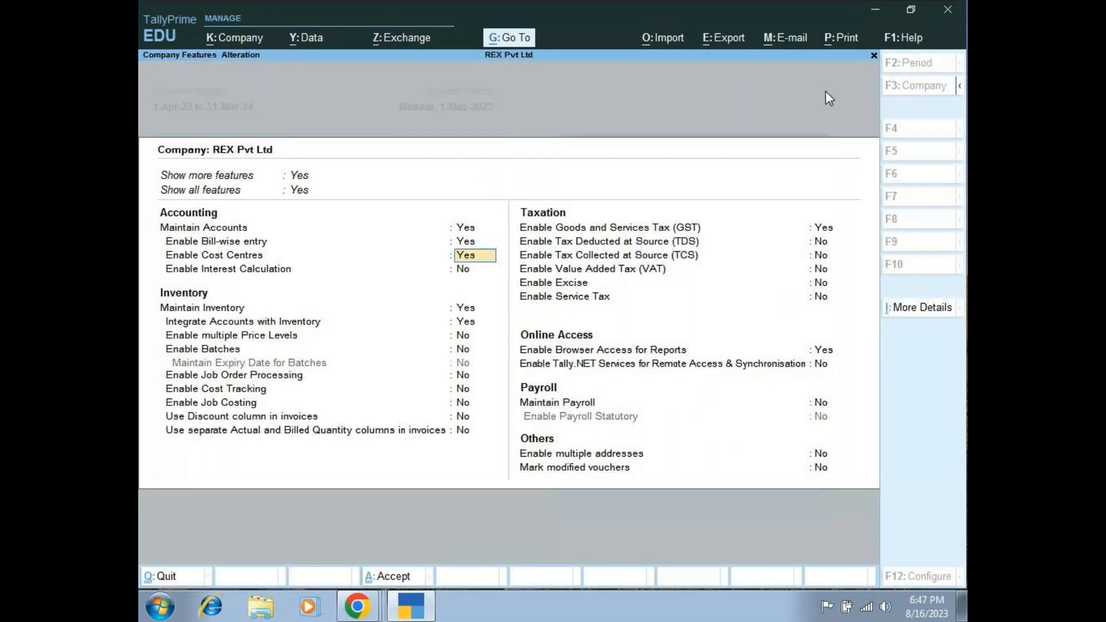
{"action": "key", "text": "Down"}
{"action": "key", "text": "Down"}
{"action": "key", "text": "Down"}
{"action": "key", "text": "Down"}
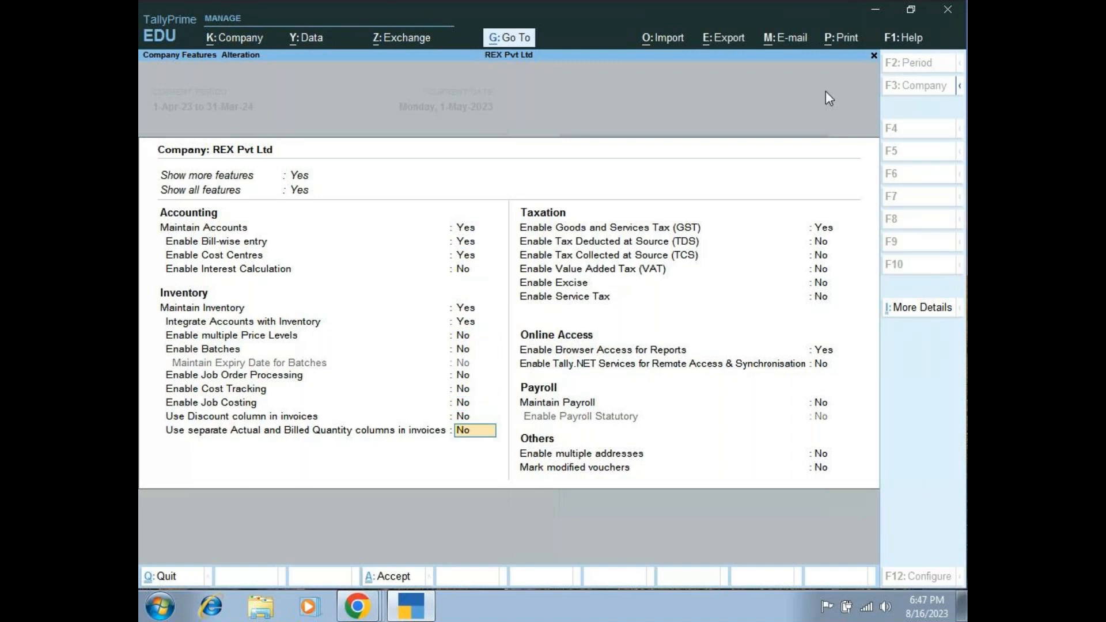
{"action": "key", "text": "Return"}
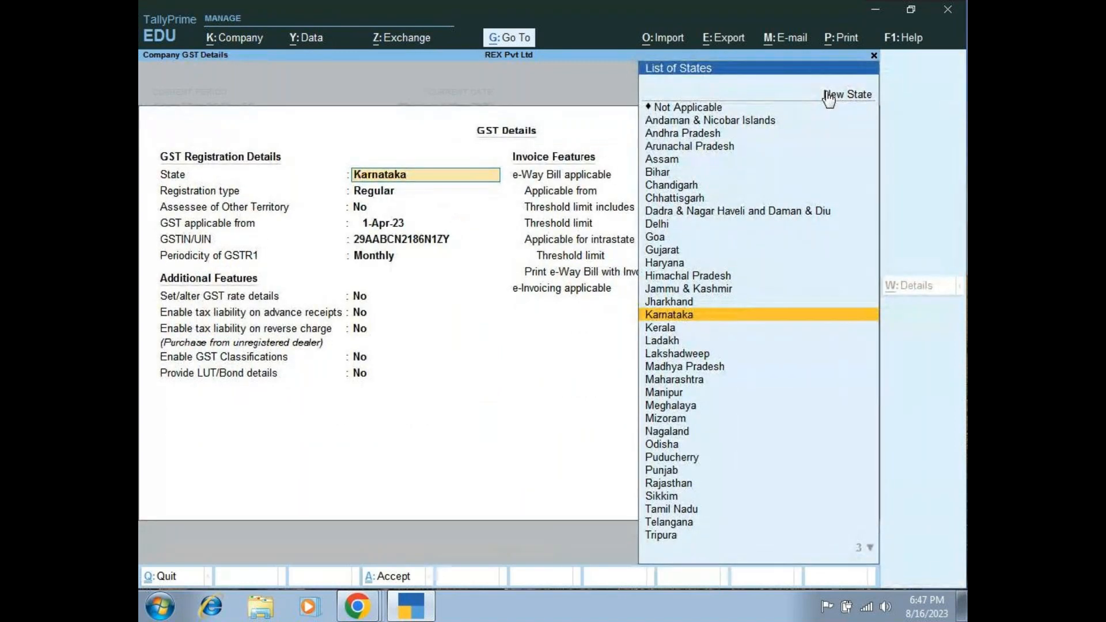
Try clearing the company's GSTIN/UIN in the GST details and quit to the Gateway of Tally without saving.
{"action": "key", "text": "Return"}
{"action": "key", "text": "Return"}
{"action": "key", "text": "Return"}
{"action": "key", "text": "Return"}
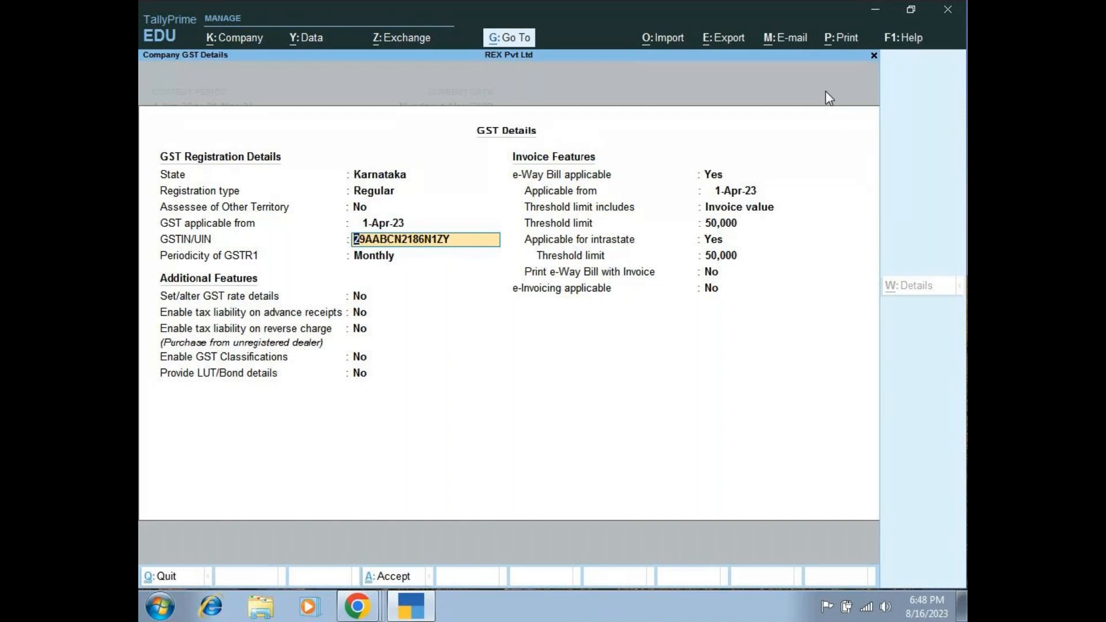
{"action": "key", "text": "BackSpace"}
{"action": "key", "text": "Escape"}
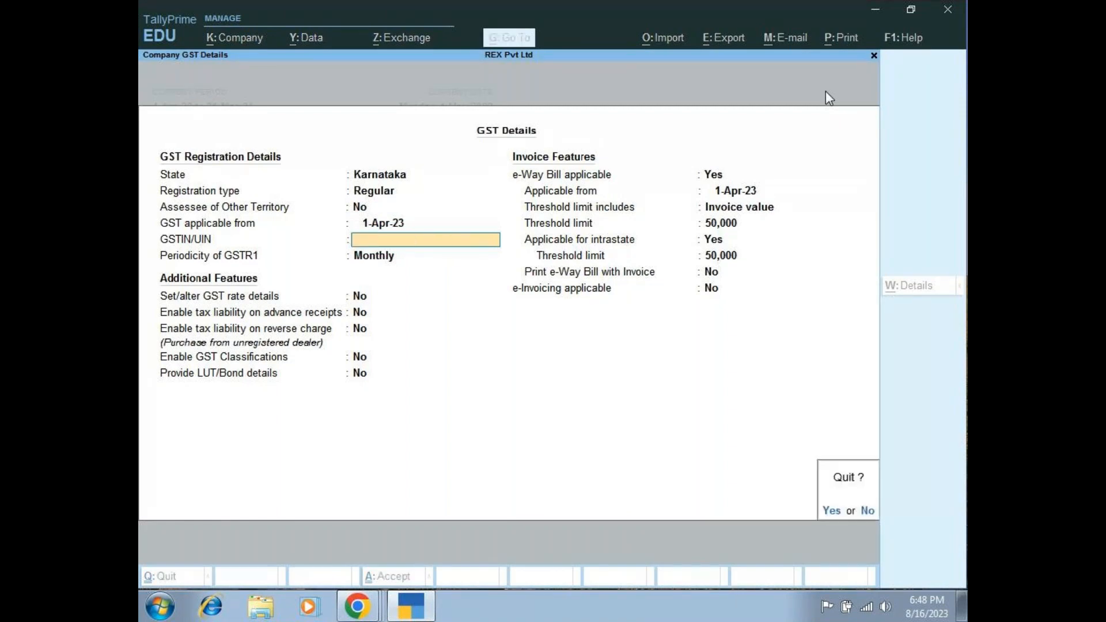
{"action": "key", "text": "y"}
{"action": "key", "text": "Escape"}
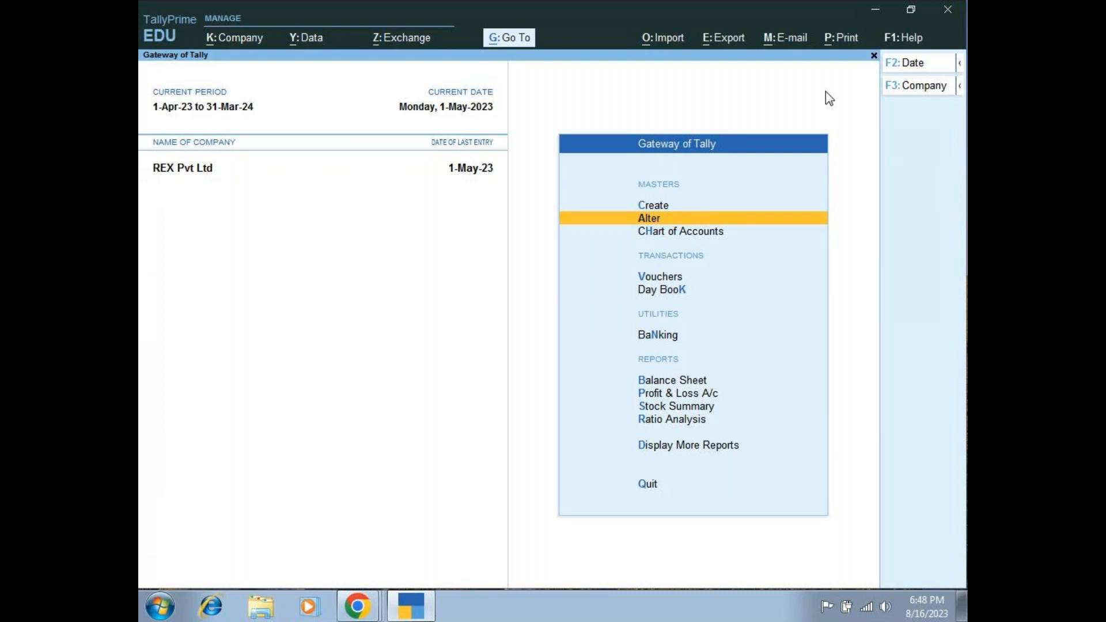
Open the TARA Traders ledger for alteration from the list of ledgers.
{"action": "key", "text": "Return"}
{"action": "key", "text": "Down"}
{"action": "key", "text": "Return"}
{"action": "key", "text": "Down"}
{"action": "key", "text": "Down"}
{"action": "key", "text": "Down"}
{"action": "key", "text": "Down"}
{"action": "key", "text": "Down"}
{"action": "key", "text": "Down"}
{"action": "key", "text": "Down"}
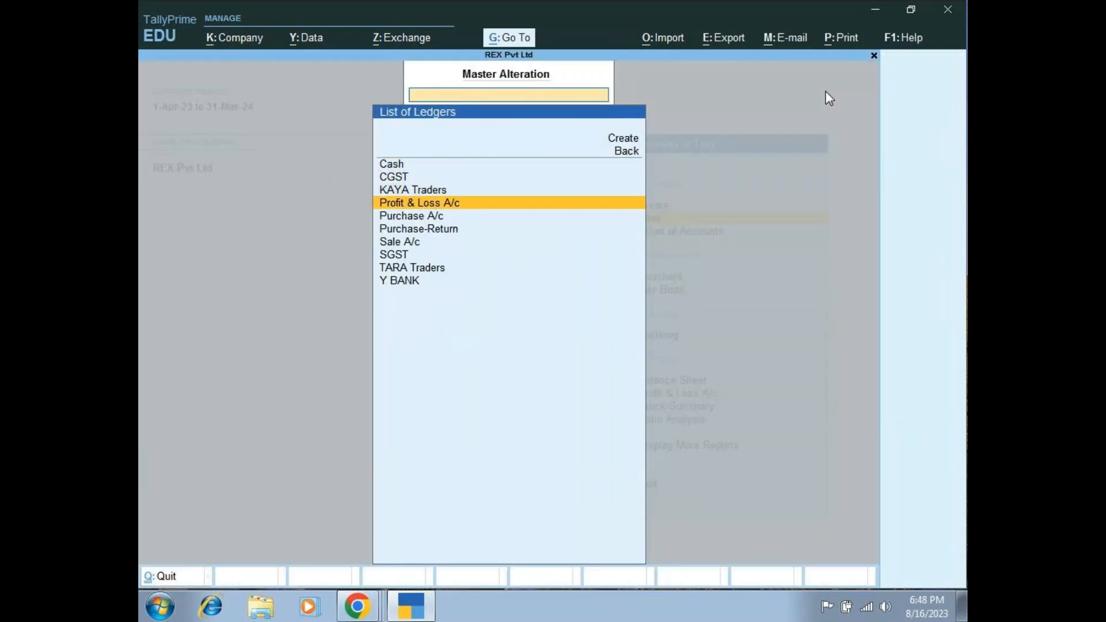
{"action": "key", "text": "Down"}
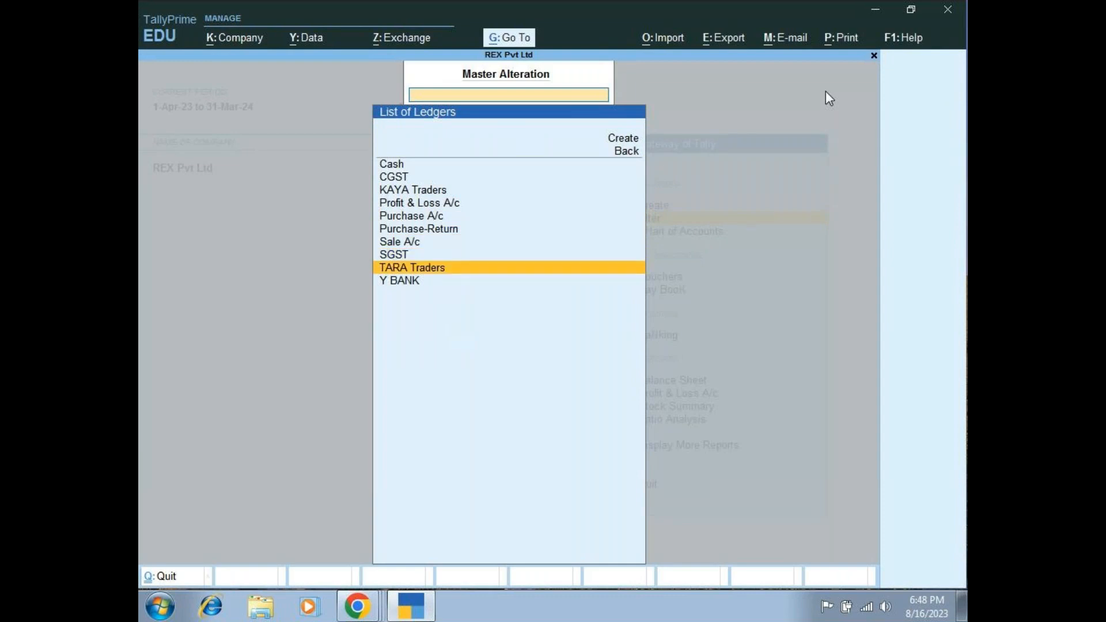
{"action": "key", "text": "Return"}
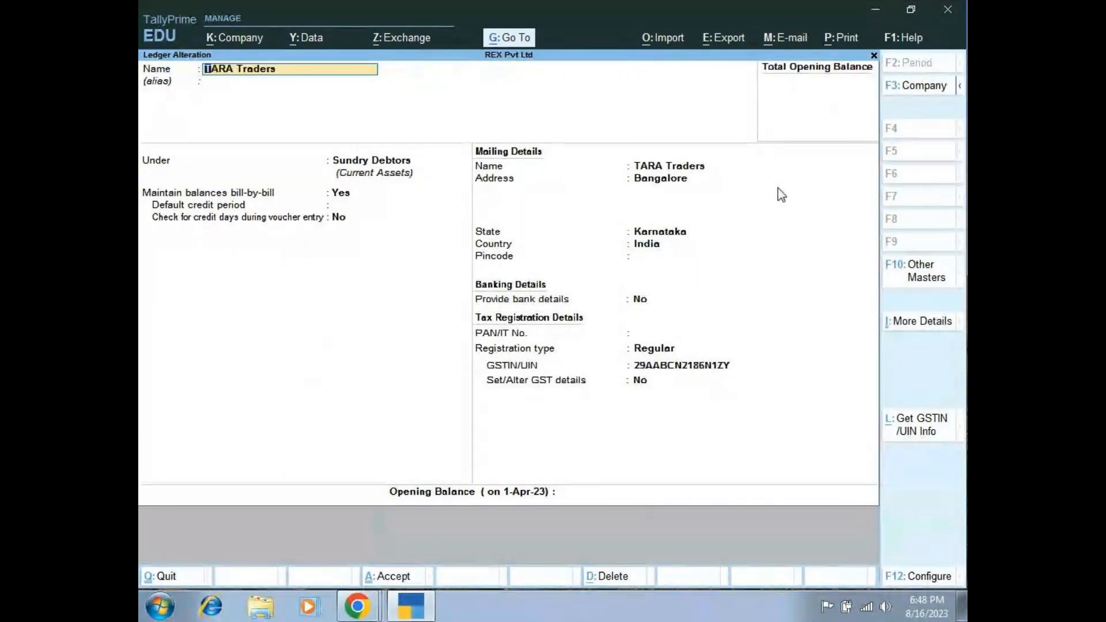
Clear the GSTIN/UIN in the TARA Traders ledger's tax registration details.
{"action": "left_click", "coordinate": [681, 366]}
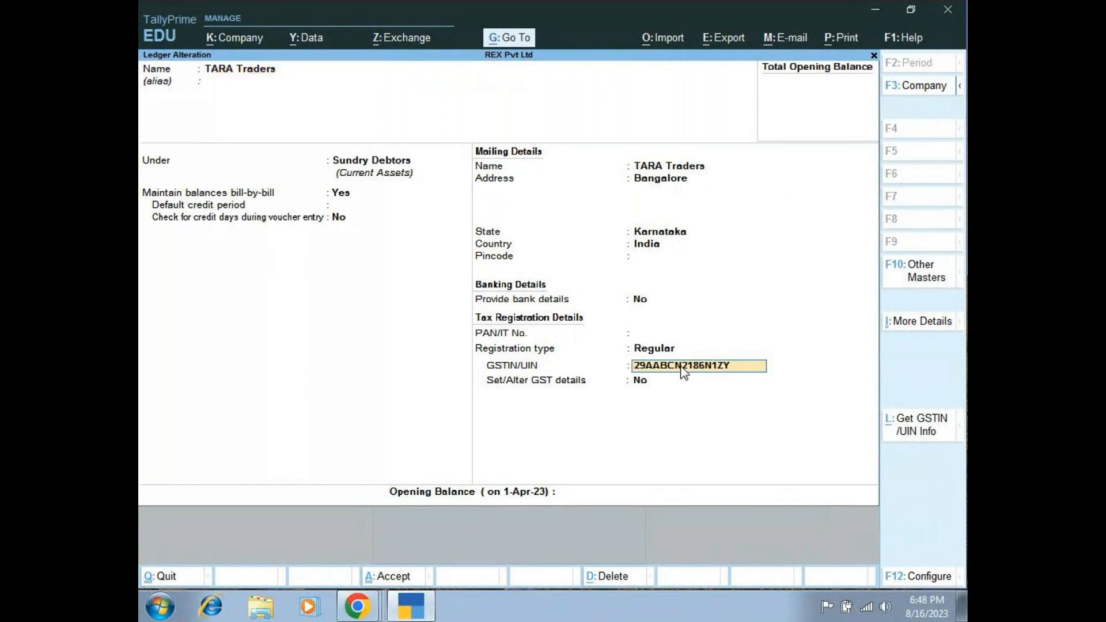
{"action": "key", "text": "Delete"}
{"action": "key", "text": "Delete"}
{"action": "key", "text": "Delete"}
{"action": "key", "text": "Delete"}
{"action": "key", "text": "Delete"}
{"action": "key", "text": "Delete"}
{"action": "key", "text": "Delete"}
{"action": "key", "text": "Delete"}
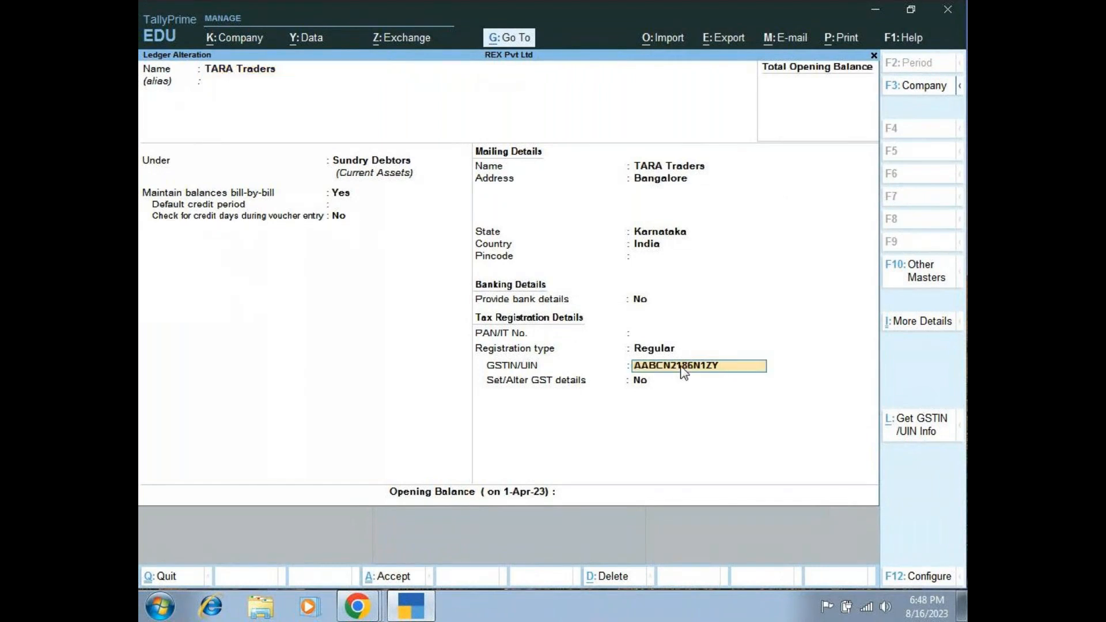
{"action": "key", "text": "Delete"}
{"action": "key", "text": "Delete"}
{"action": "key", "text": "Delete"}
{"action": "key", "text": "Delete"}
{"action": "key", "text": "Delete"}
{"action": "key", "text": "Delete"}
{"action": "key", "text": "Delete"}
Switch to Chrome, search Google in a new tab for "gst registration number girias bangalore" and copy Girias Investment Private Limited's GST number from the first result.
{"action": "mouse_move", "coordinate": [361, 608]}
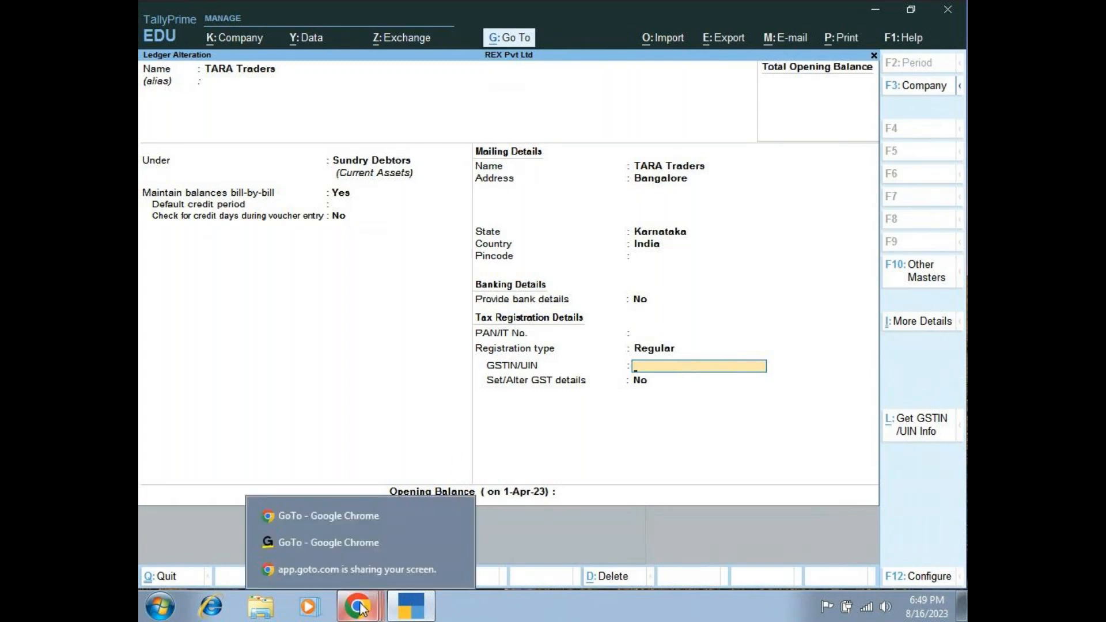
{"action": "left_click", "coordinate": [357, 516]}
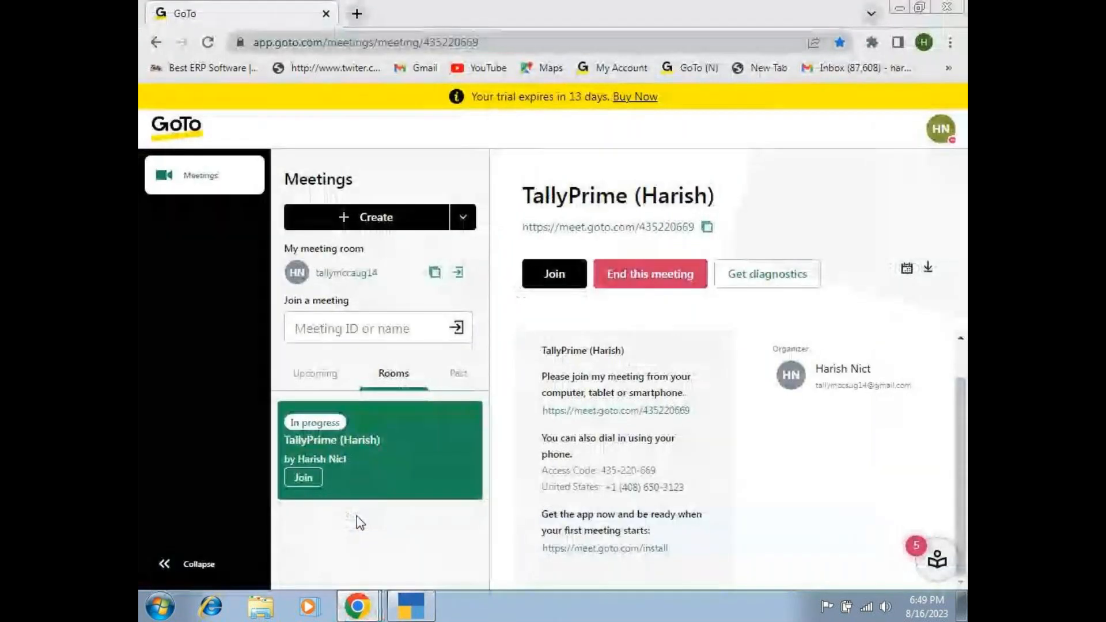
{"action": "left_click", "coordinate": [357, 14]}
{"action": "type", "text": "gst"}
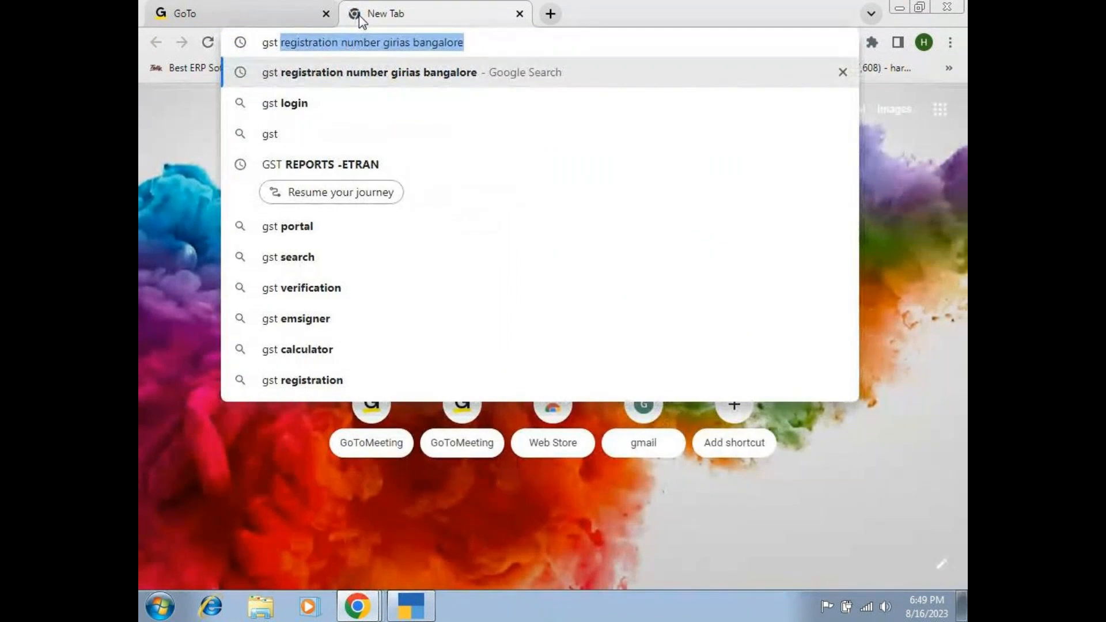
{"action": "key", "text": "Return"}
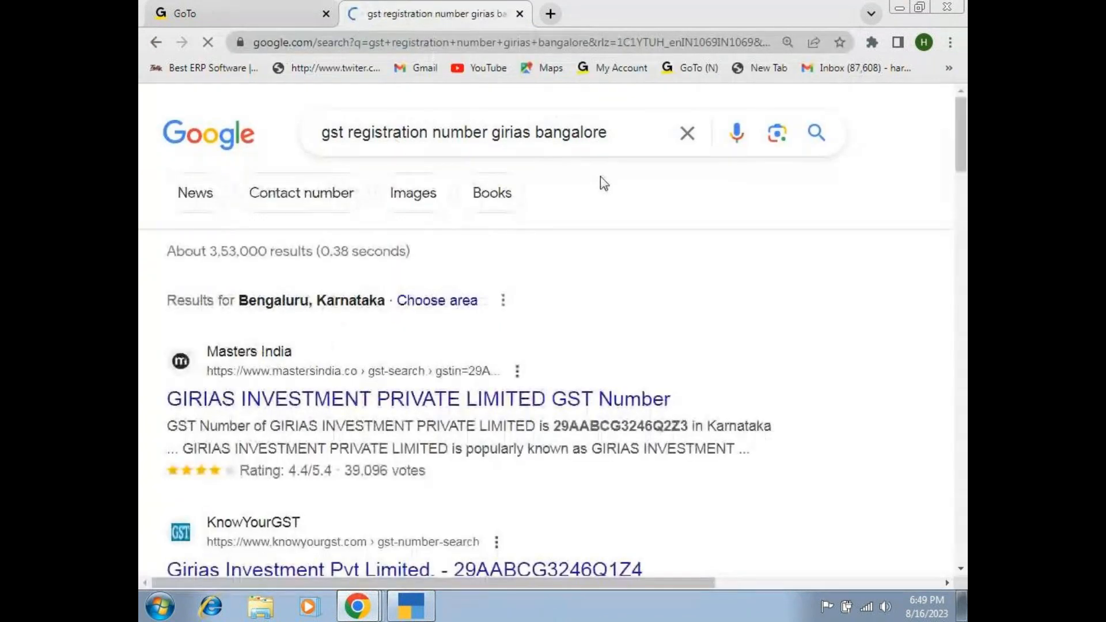
{"action": "double_click", "coordinate": [561, 426]}
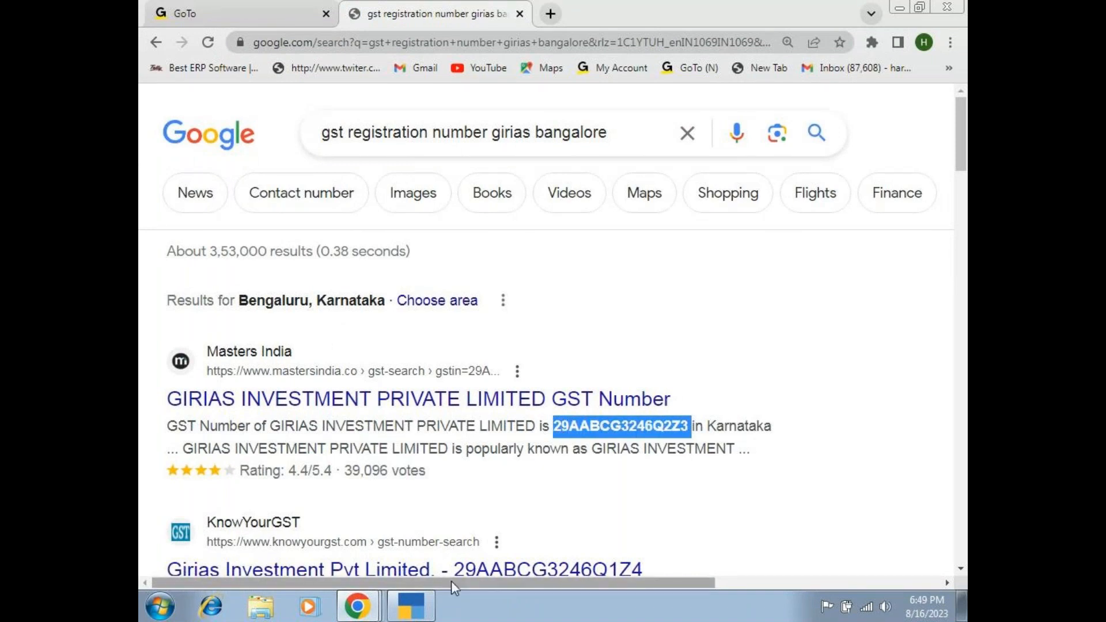
Switch to TallyPrime, paste the copied number as TARA Traders' GSTIN/UIN, save the ledger and return to the Gateway of Tally.
{"action": "left_click", "coordinate": [426, 609]}
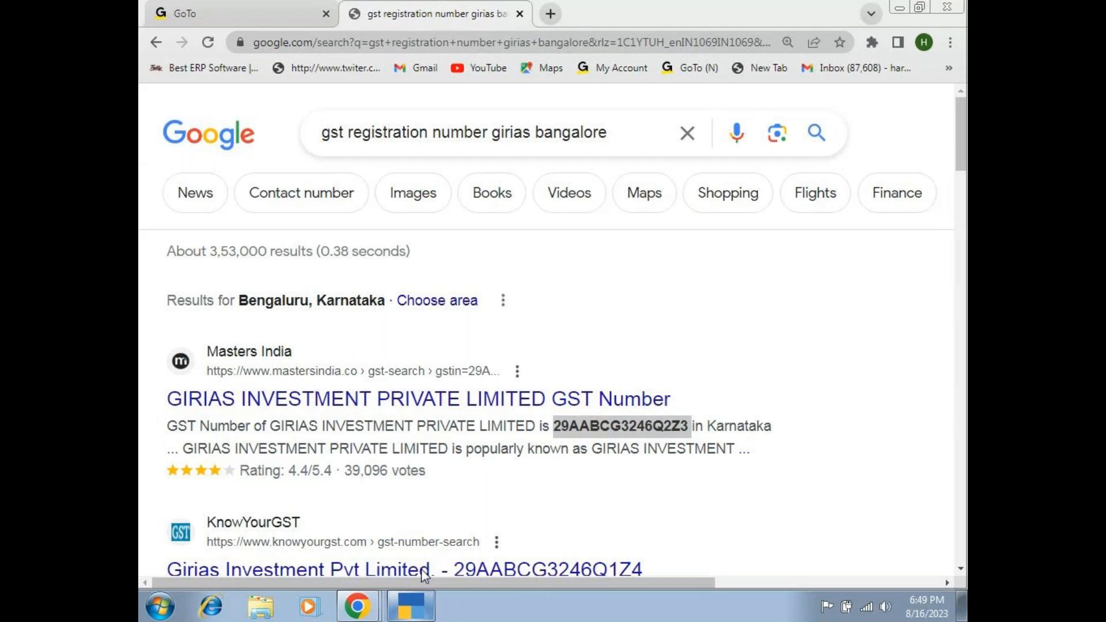
{"action": "key", "text": "ctrl+alt+v"}
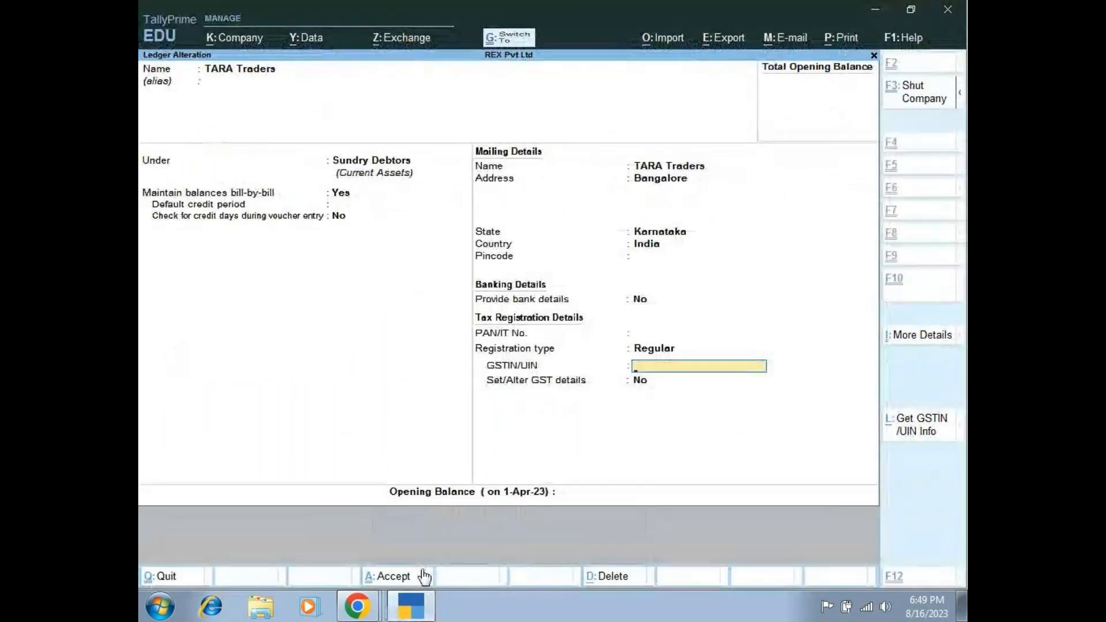
{"action": "key", "text": "Return"}
{"action": "key", "text": "Return"}
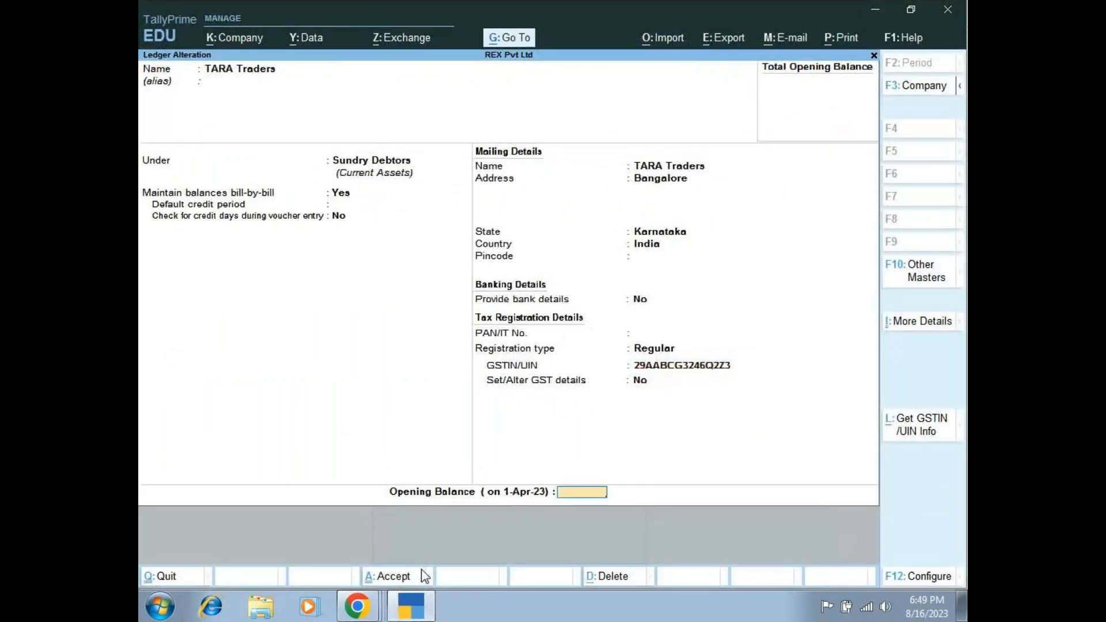
{"action": "key", "text": "Return"}
{"action": "key", "text": "Return"}
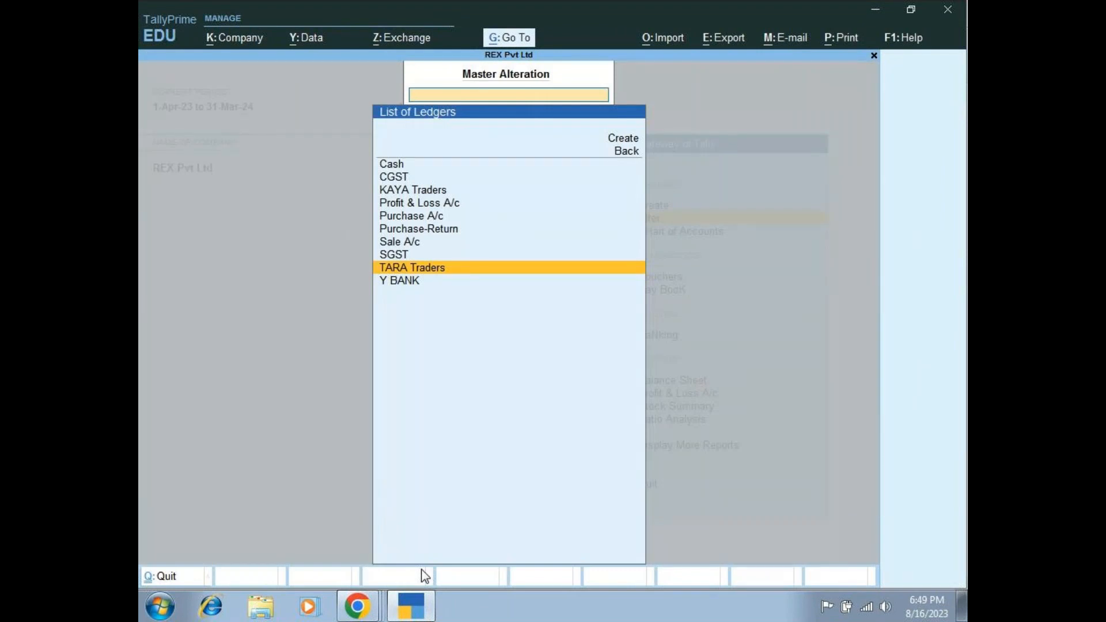
{"action": "key", "text": "Escape"}
{"action": "key", "text": "Escape"}
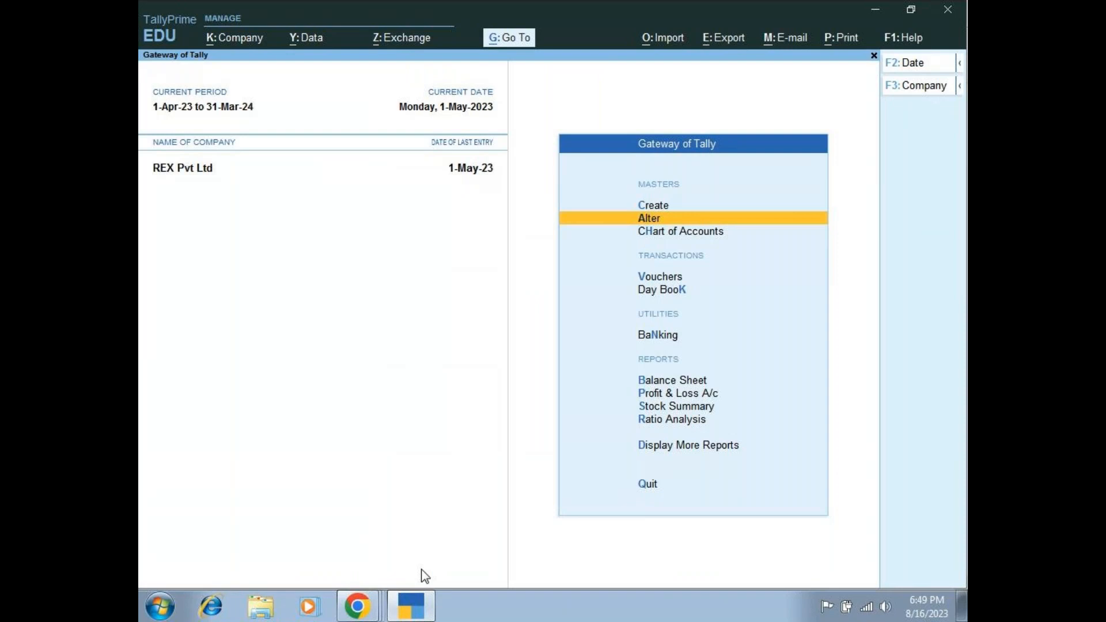
Check the GoTo meeting window in Chrome and switch back to TallyPrime.
{"action": "mouse_move", "coordinate": [357, 605]}
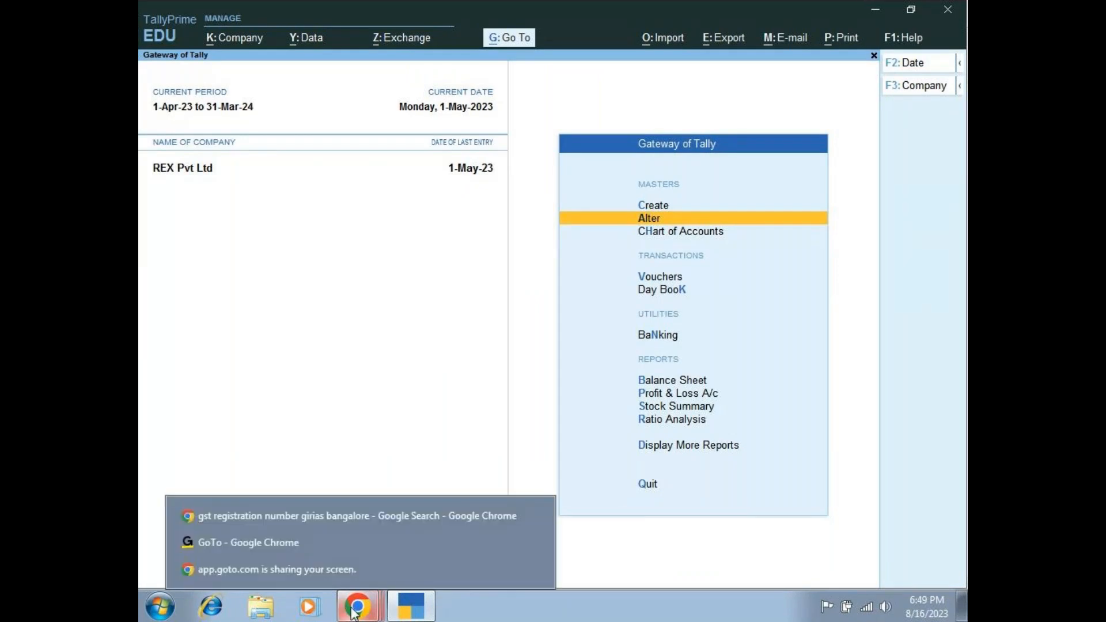
{"action": "left_click", "coordinate": [307, 546]}
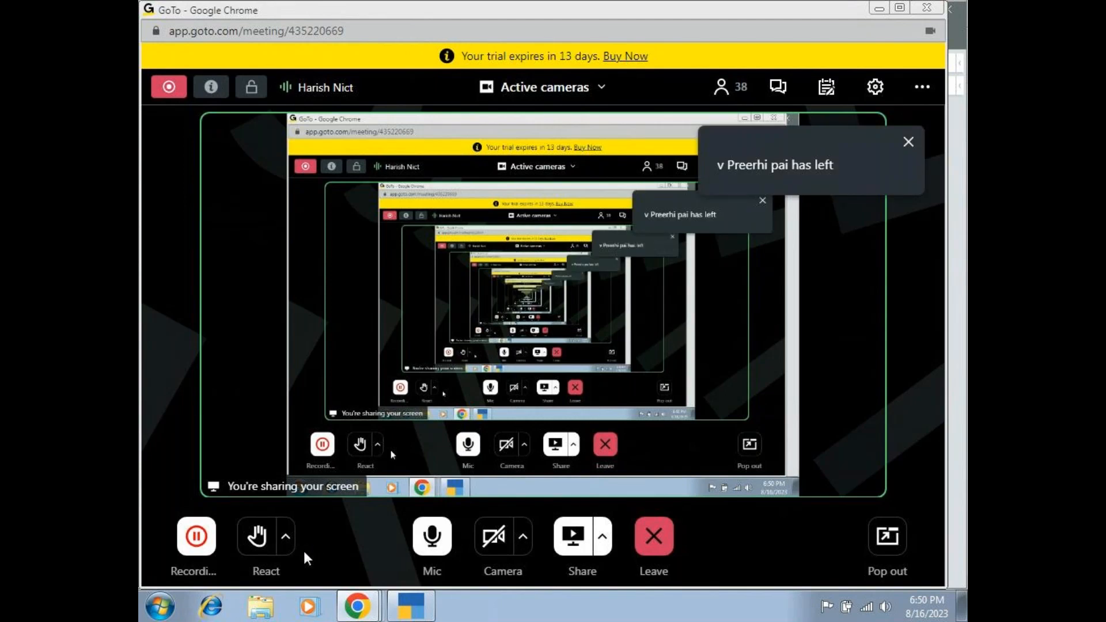
{"action": "left_click", "coordinate": [410, 609]}
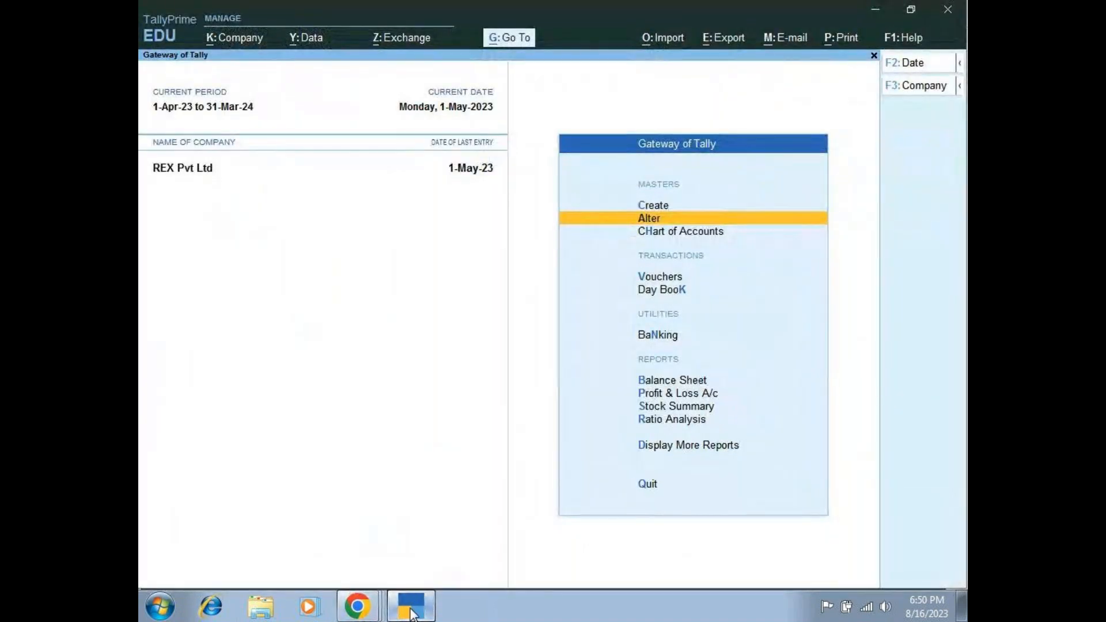
Start a new sales voucher for REX Pvt Ltd and set its date to 2-Apr-23.
{"action": "key", "text": "Down"}
{"action": "key", "text": "Down"}
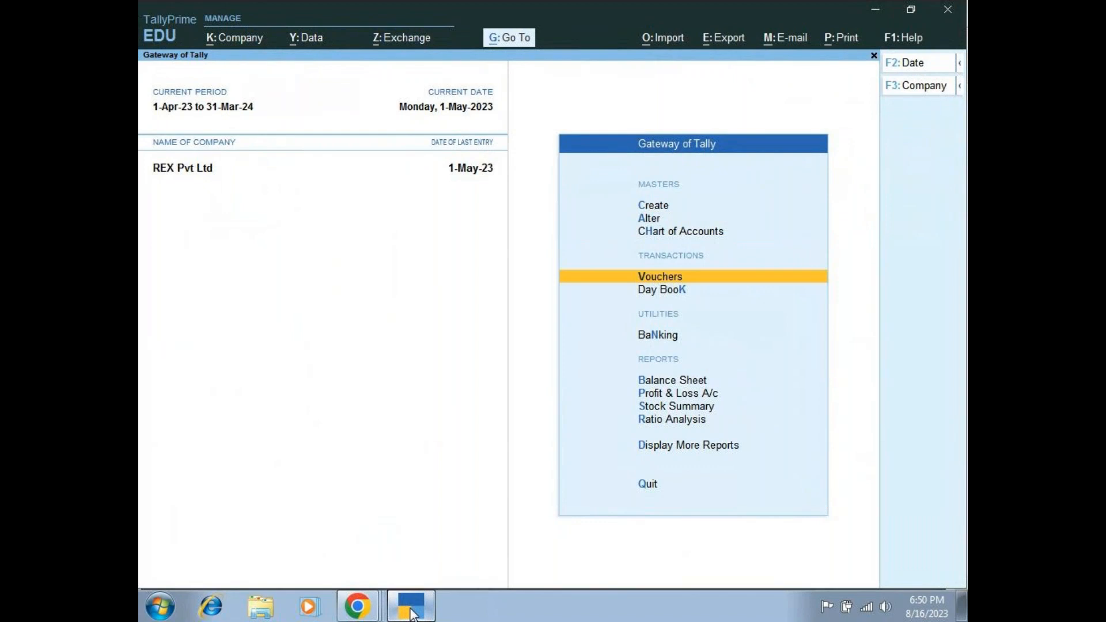
{"action": "key", "text": "Return"}
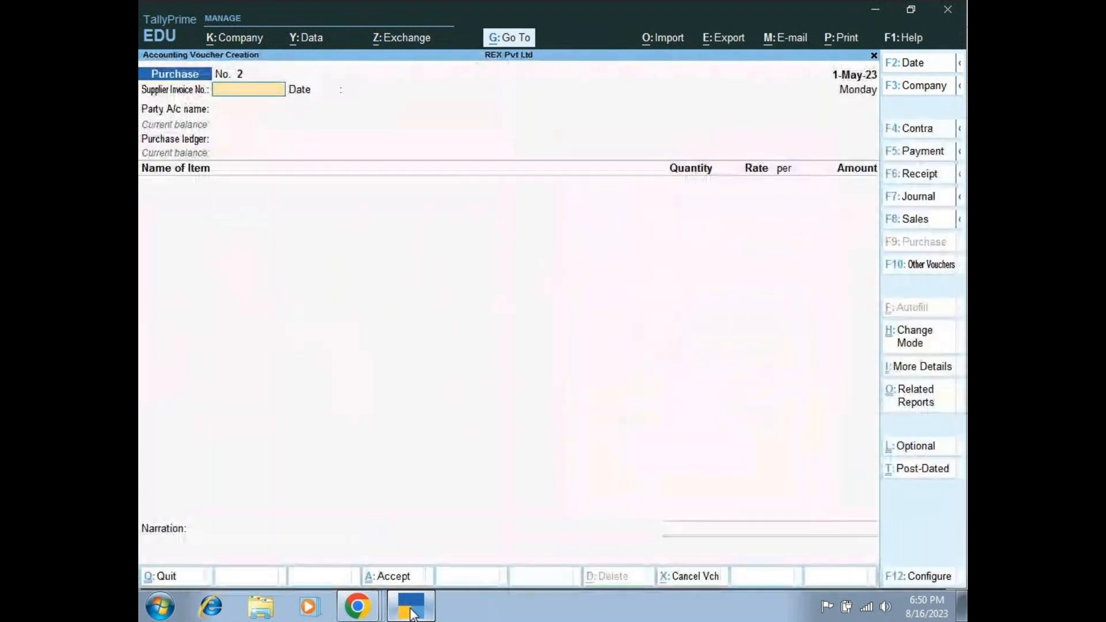
{"action": "left_click", "coordinate": [915, 222]}
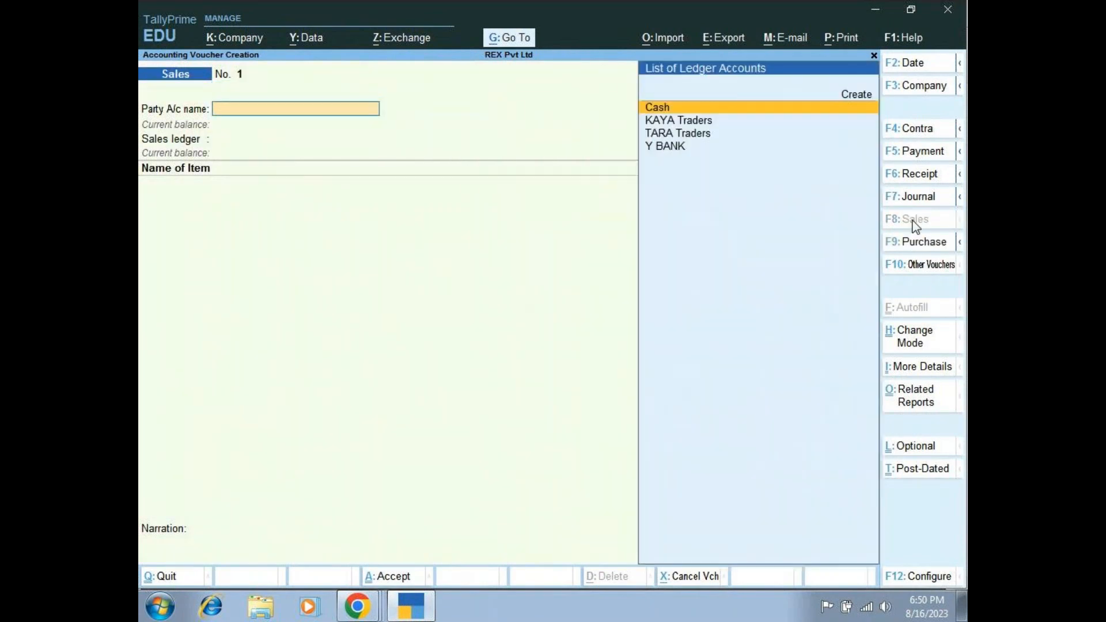
{"action": "left_click", "coordinate": [919, 65]}
{"action": "type", "text": "2"}
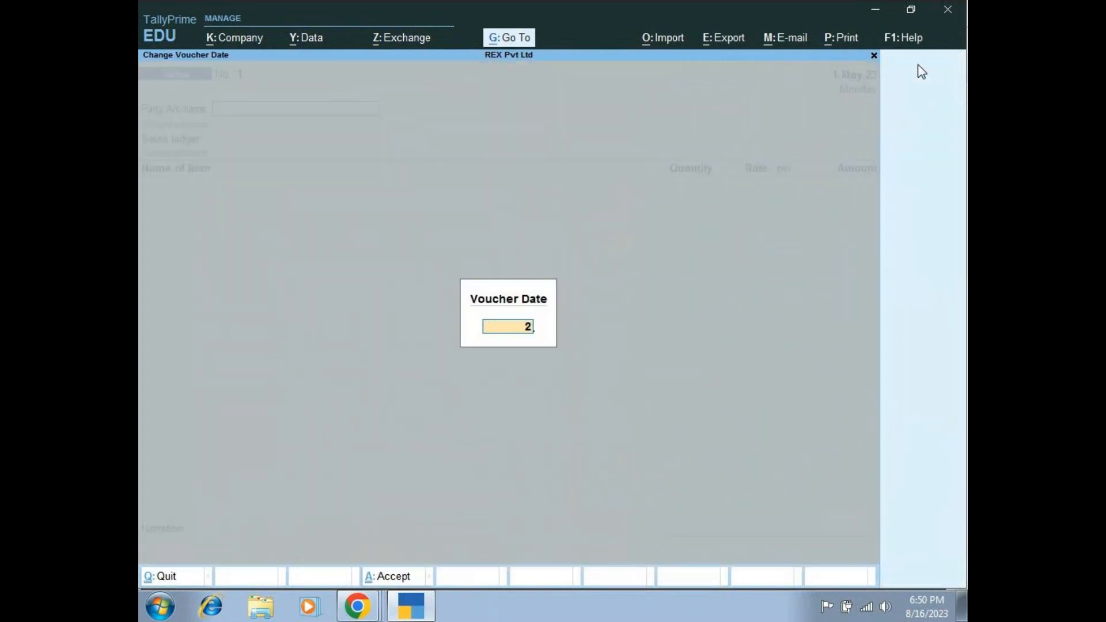
{"action": "type", "text": ".4"}
{"action": "key", "text": "Return"}
Choose TARA Traders as the party, accept its details with Karnataka as place of supply, and use Sale A/c as the sales ledger.
{"action": "key", "text": "Down"}
{"action": "key", "text": "Down"}
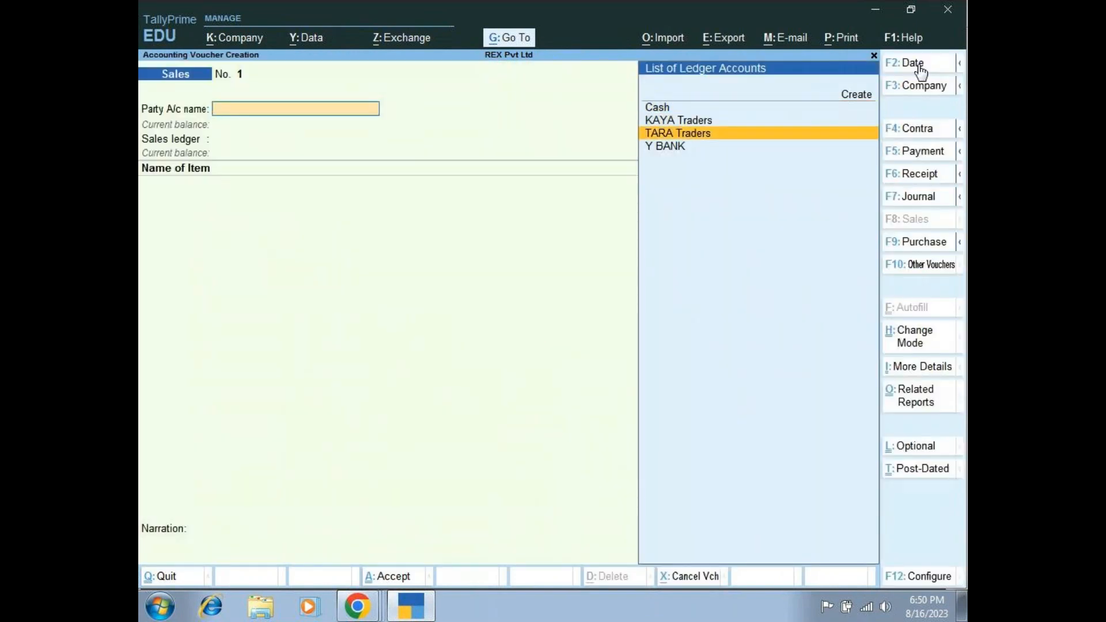
{"action": "key", "text": "Return"}
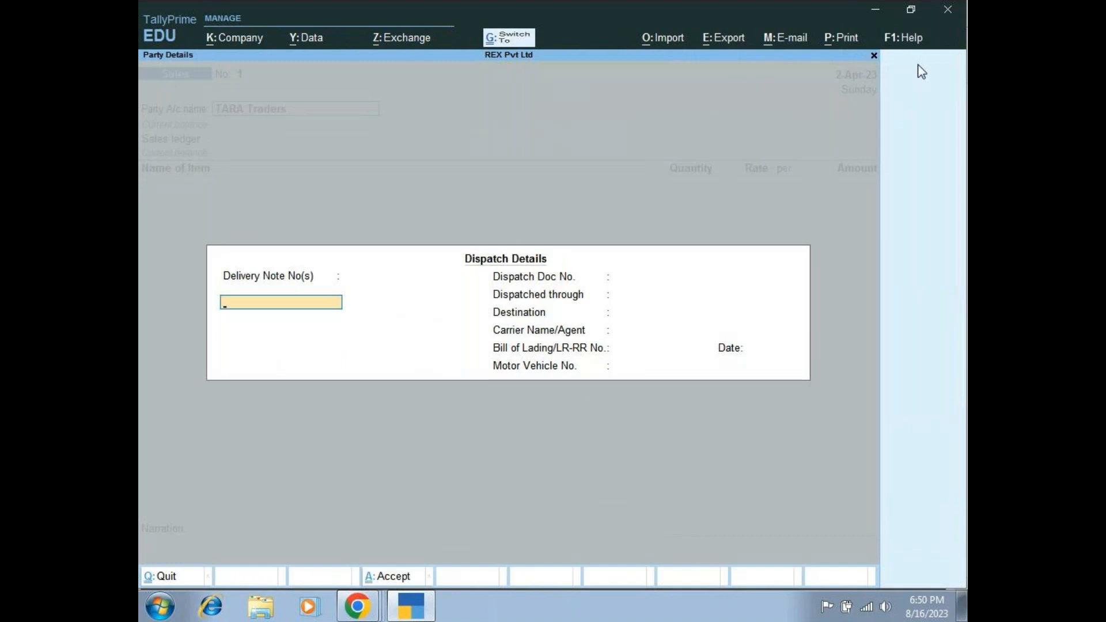
{"action": "key", "text": "ctrl+a"}
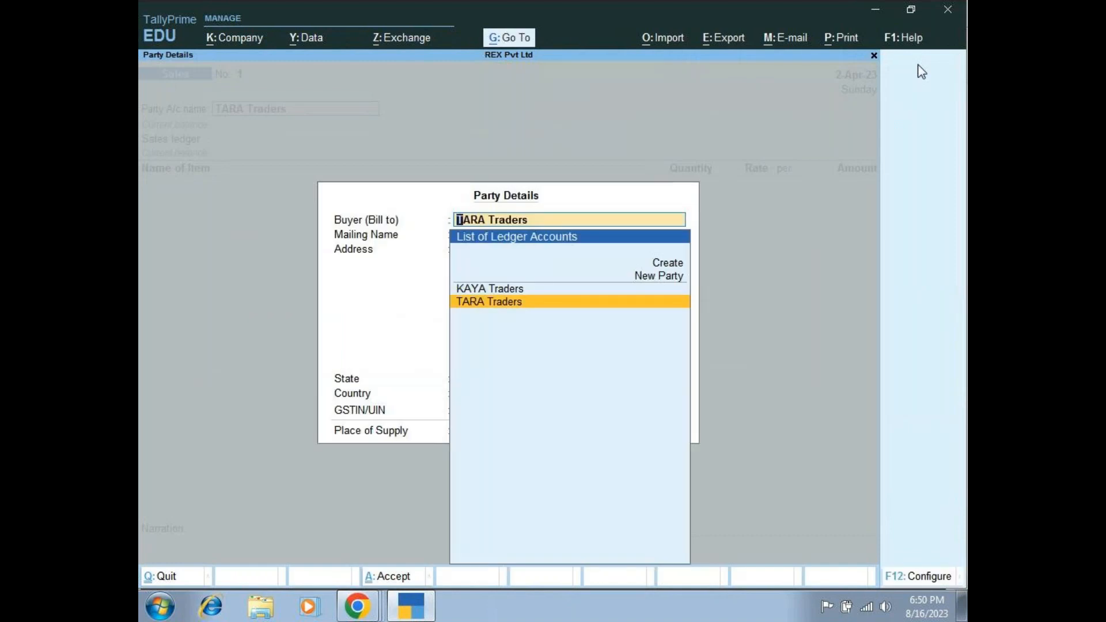
{"action": "key", "text": "Return"}
{"action": "key", "text": "Return"}
{"action": "key", "text": "Return"}
{"action": "key", "text": "Return"}
{"action": "key", "text": "Return"}
{"action": "key", "text": "Return"}
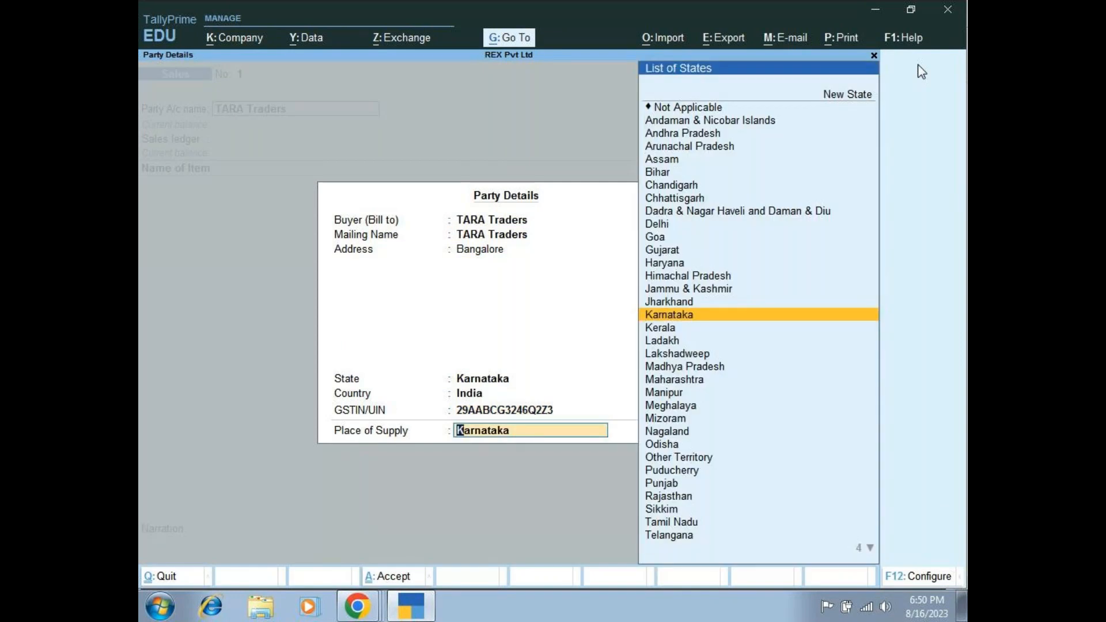
{"action": "key", "text": "Return"}
{"action": "key", "text": "Return"}
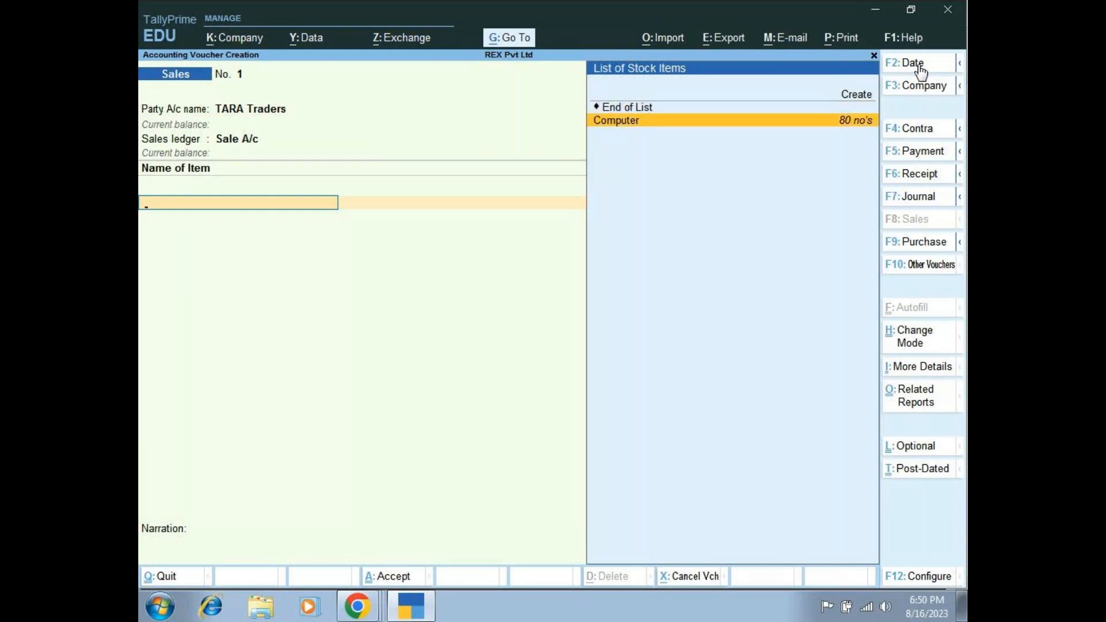
Add the stock item Computer with quantity 20 no's at a rate of 26,000 and end the item list.
{"action": "key", "text": "Return"}
{"action": "type", "text": "2"}
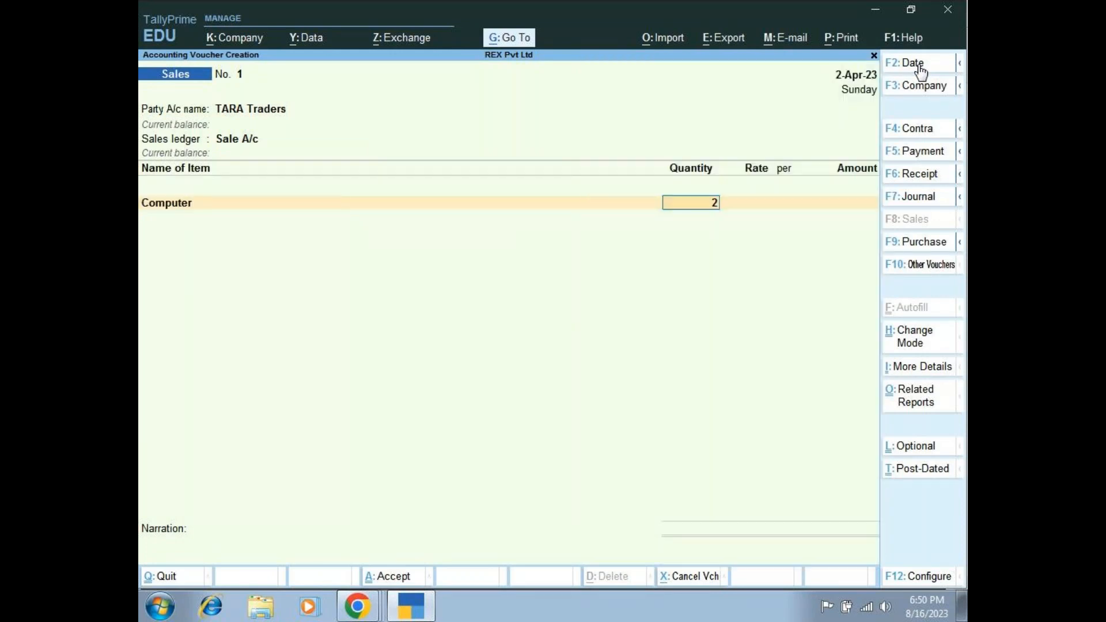
{"action": "type", "text": "0"}
{"action": "key", "text": "Return"}
{"action": "type", "text": "26,000"}
{"action": "key", "text": "Return"}
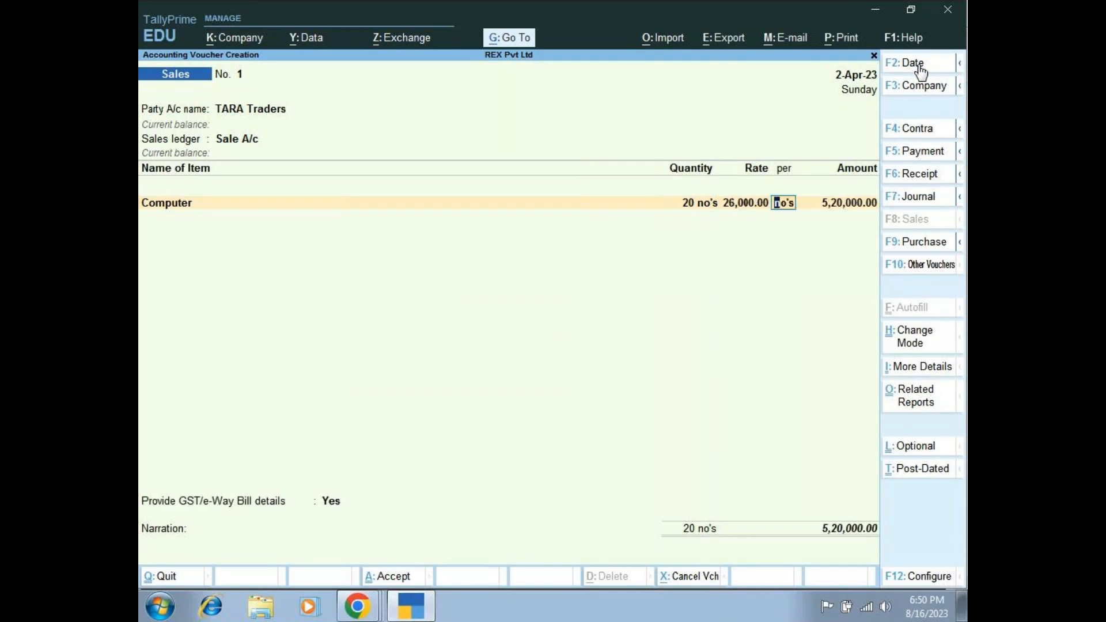
{"action": "key", "text": "Return"}
{"action": "key", "text": "Return"}
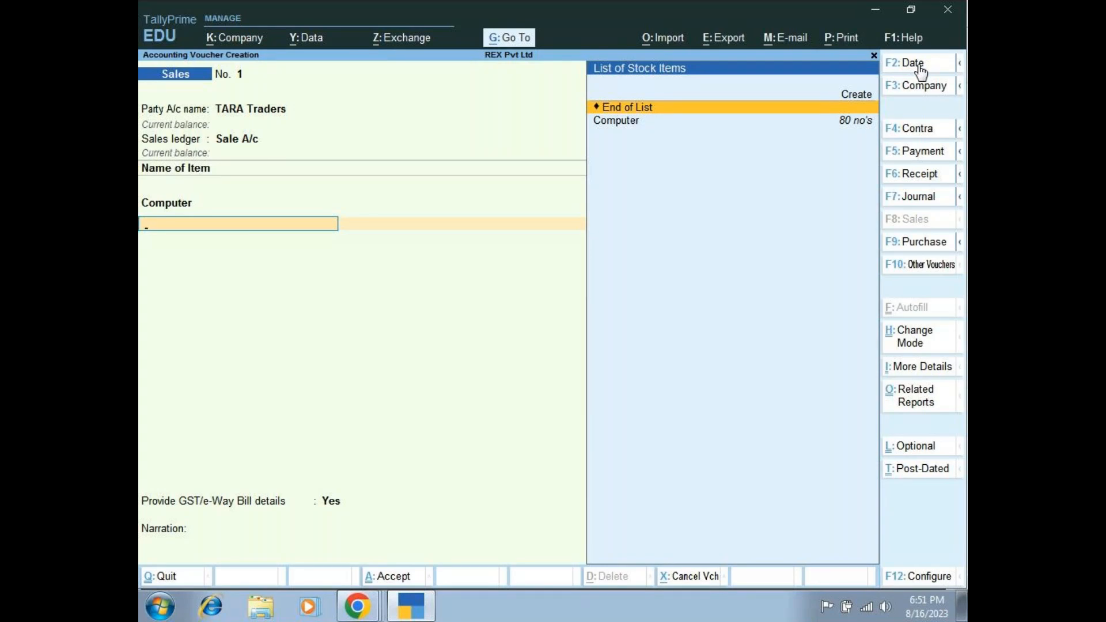
{"action": "key", "text": "Return"}
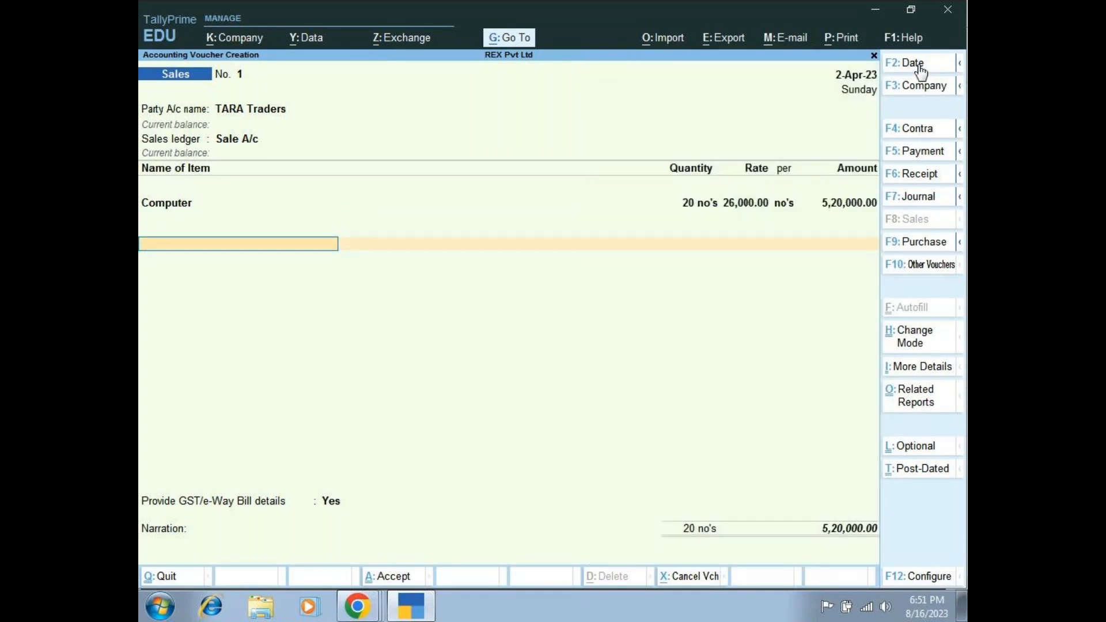
{"action": "key", "text": "Return"}
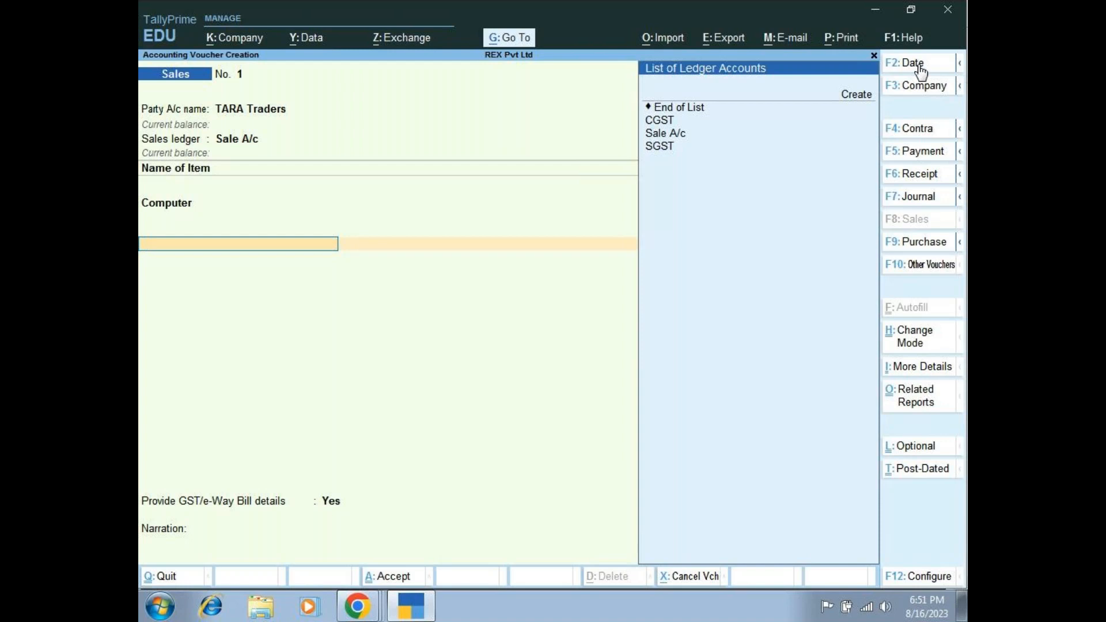
{"action": "key", "text": "BackSpace"}
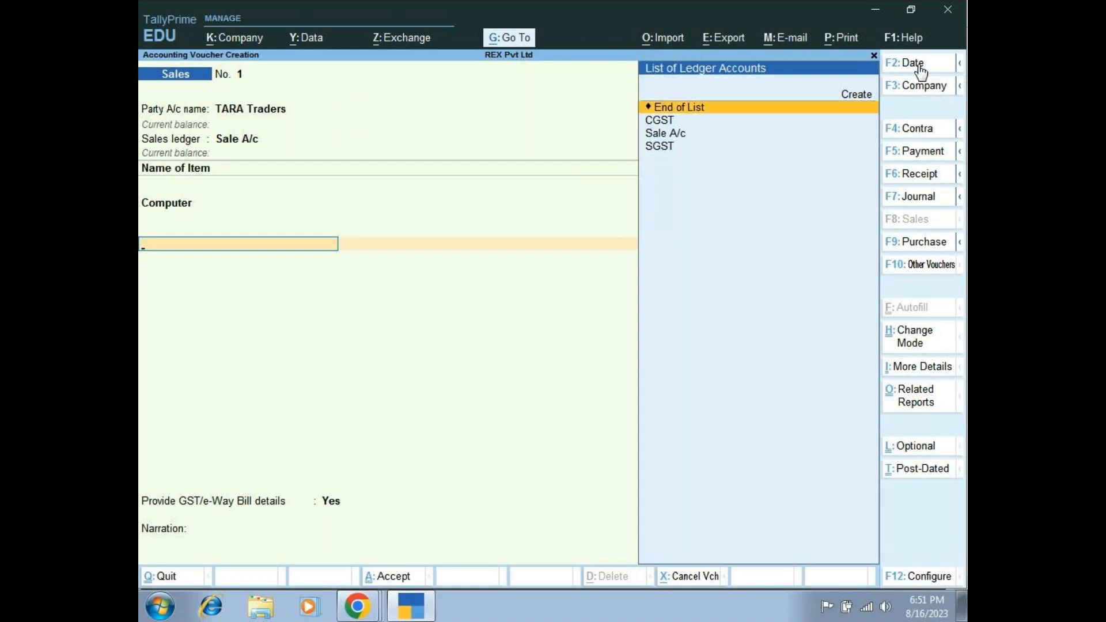
{"action": "key", "text": "BackSpace"}
{"action": "key", "text": "BackSpace"}
{"action": "key", "text": "BackSpace"}
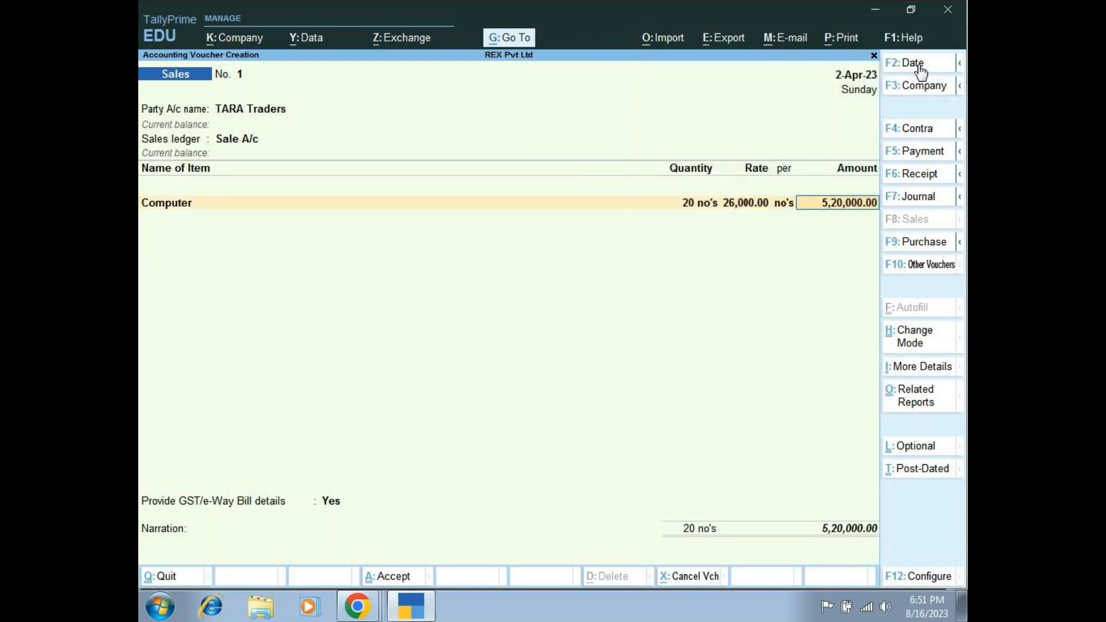
{"action": "key", "text": "Return"}
{"action": "key", "text": "Return"}
{"action": "key", "text": "Return"}
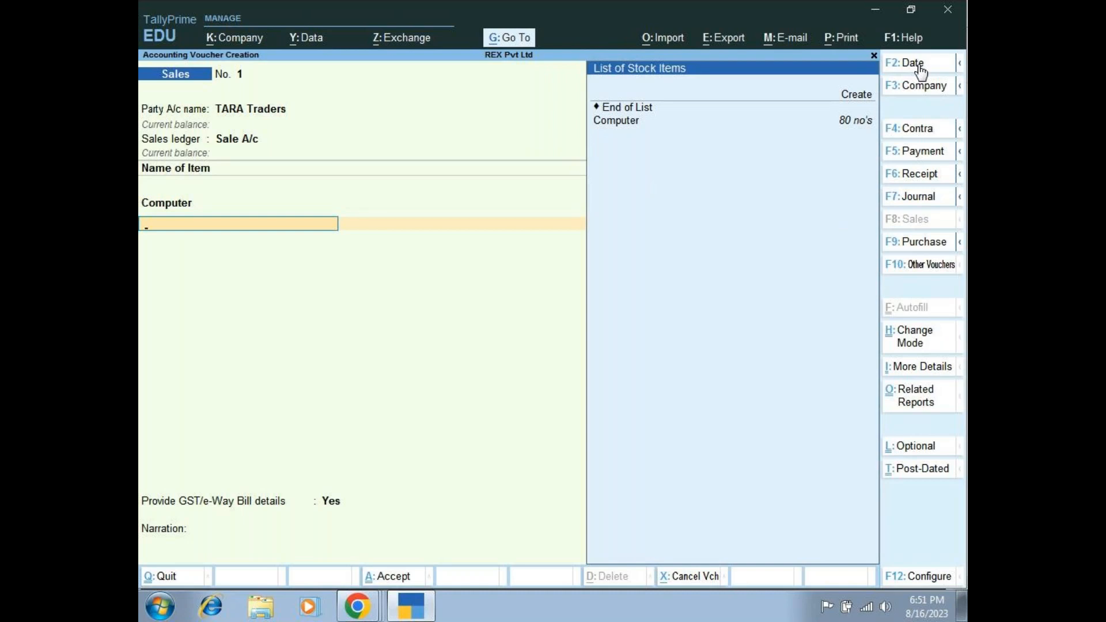
{"action": "key", "text": "Return"}
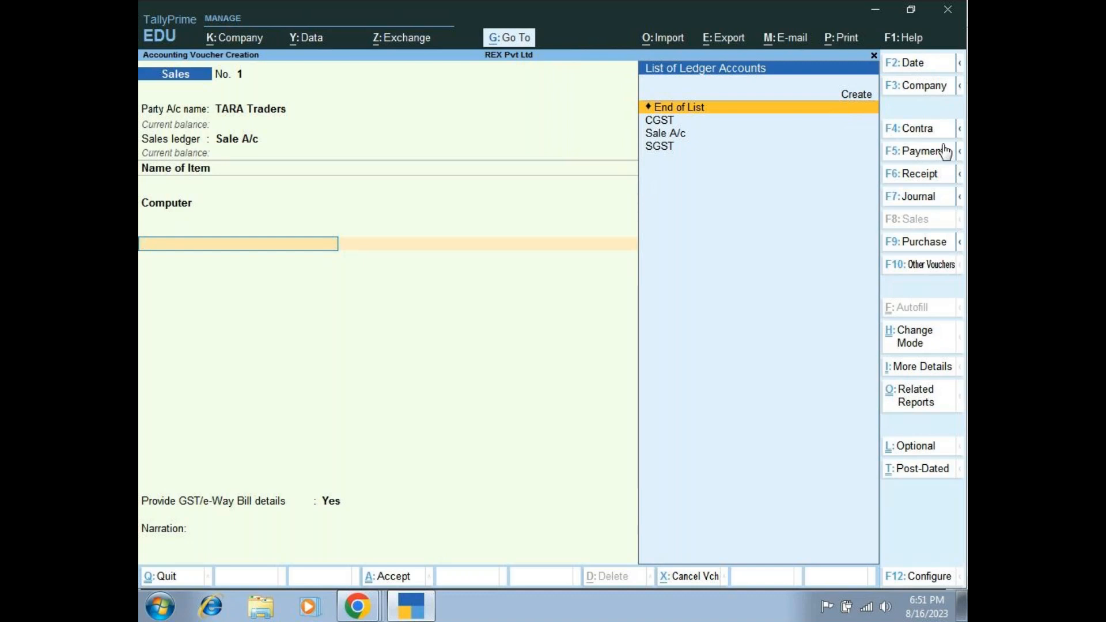
Examine the voucher's detailed GST tax analysis for the Computer item, including its central and state tax, and return to the voucher.
{"action": "key", "text": "alt+a"}
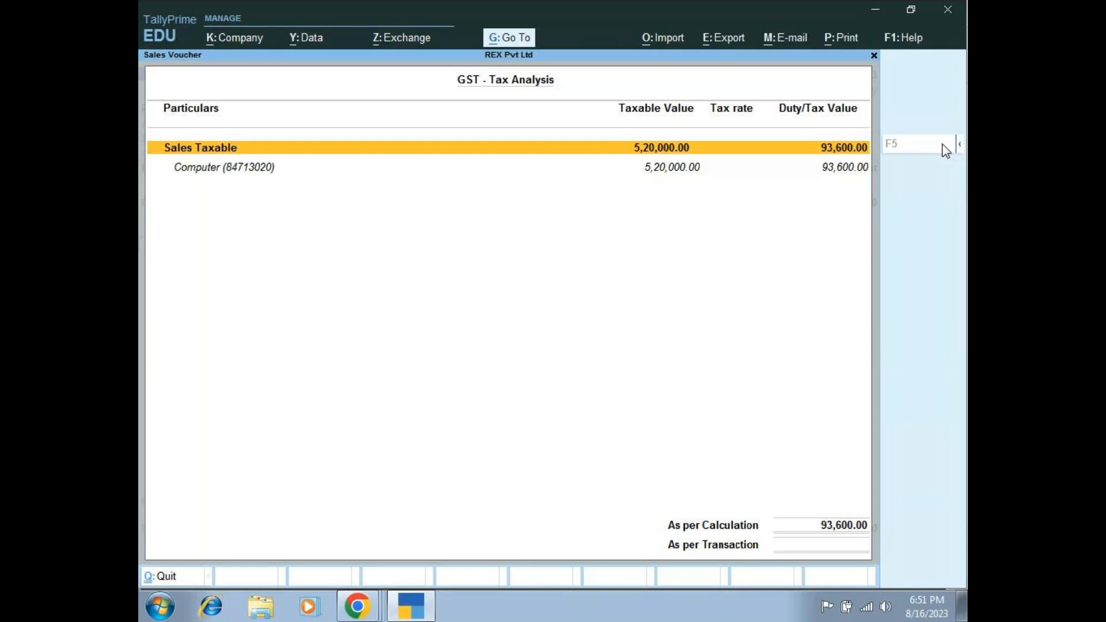
{"action": "left_click", "coordinate": [946, 150]}
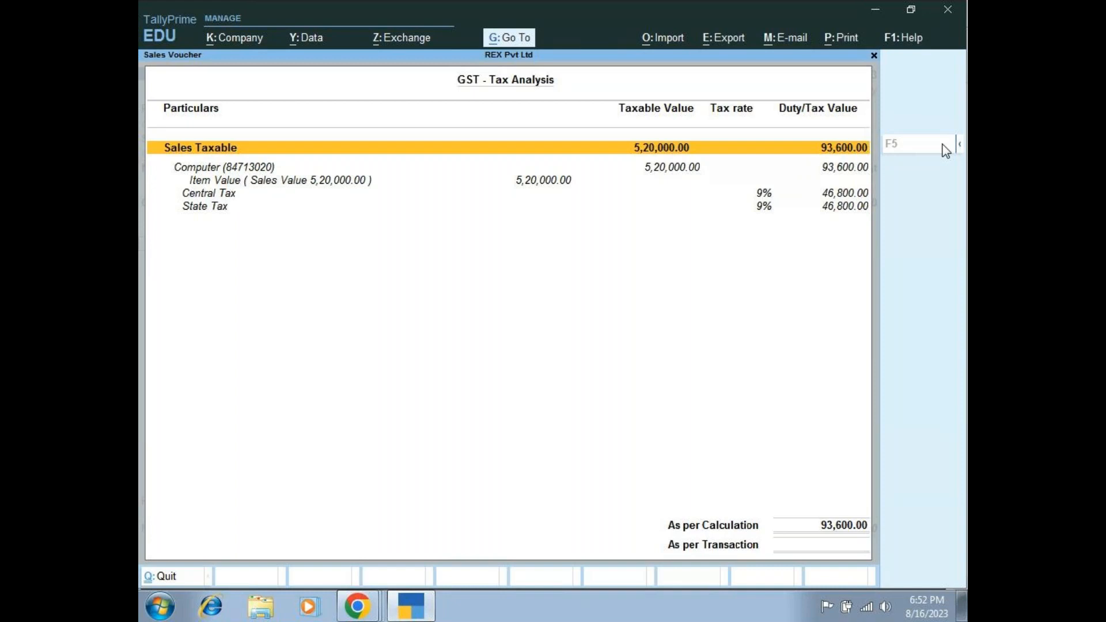
{"action": "key", "text": "Escape"}
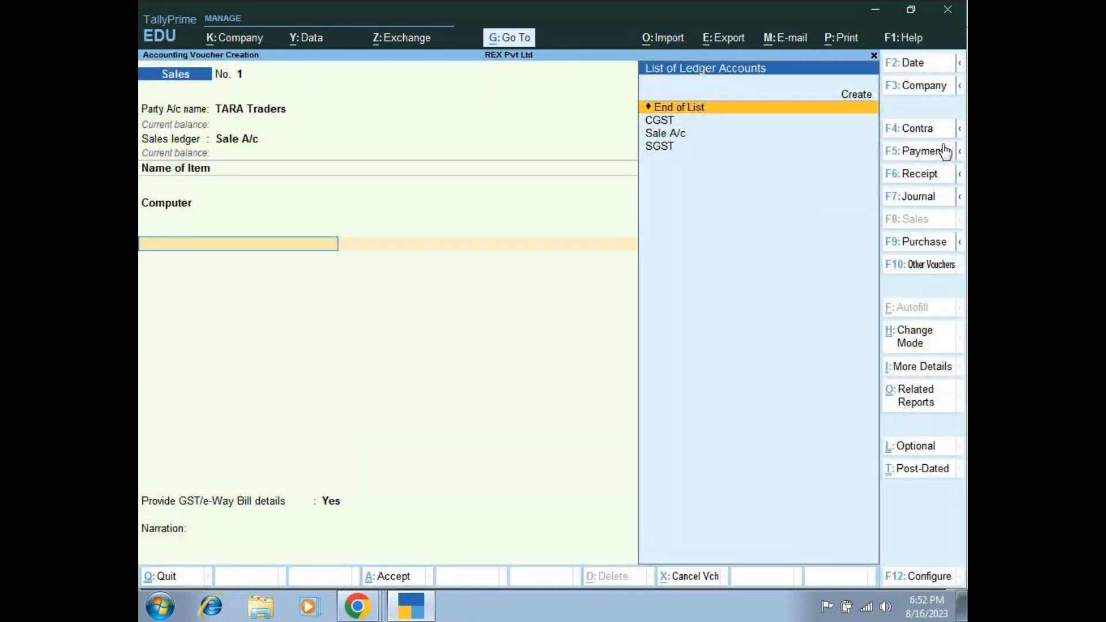
Add the CGST and SGST ledgers below the Computer item and end the ledger list.
{"action": "key", "text": "Down"}
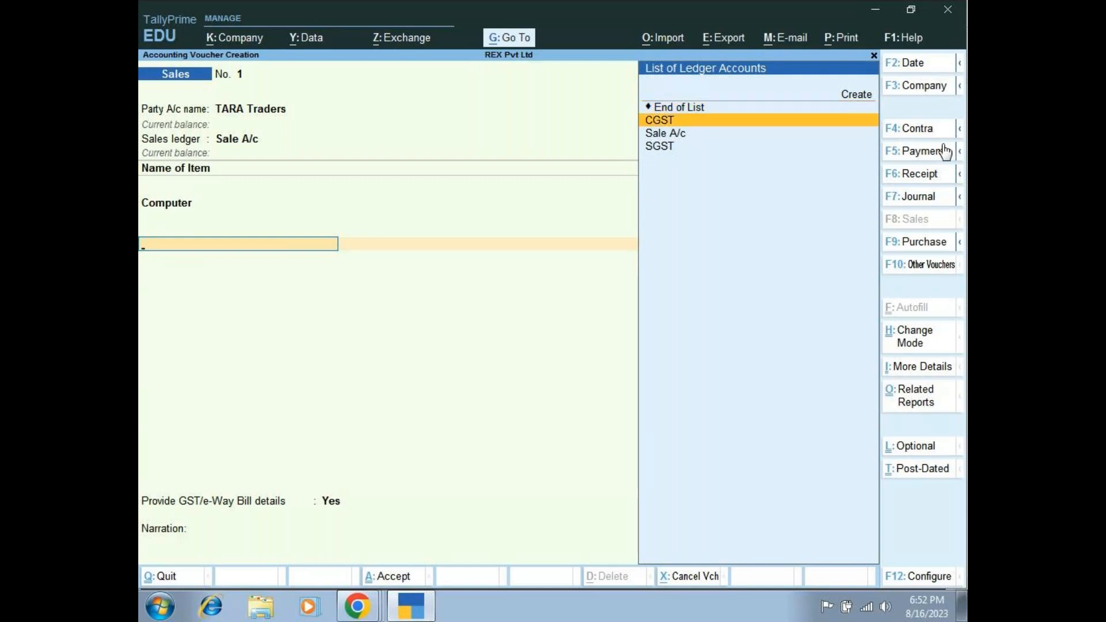
{"action": "key", "text": "Return"}
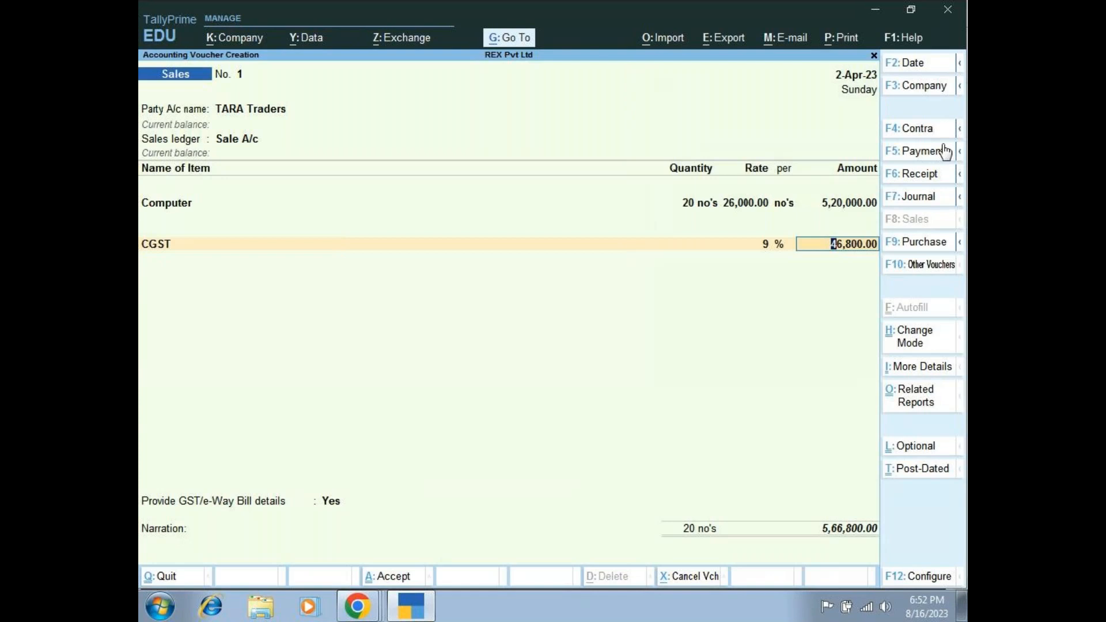
{"action": "key", "text": "Return"}
{"action": "type", "text": "Sg"}
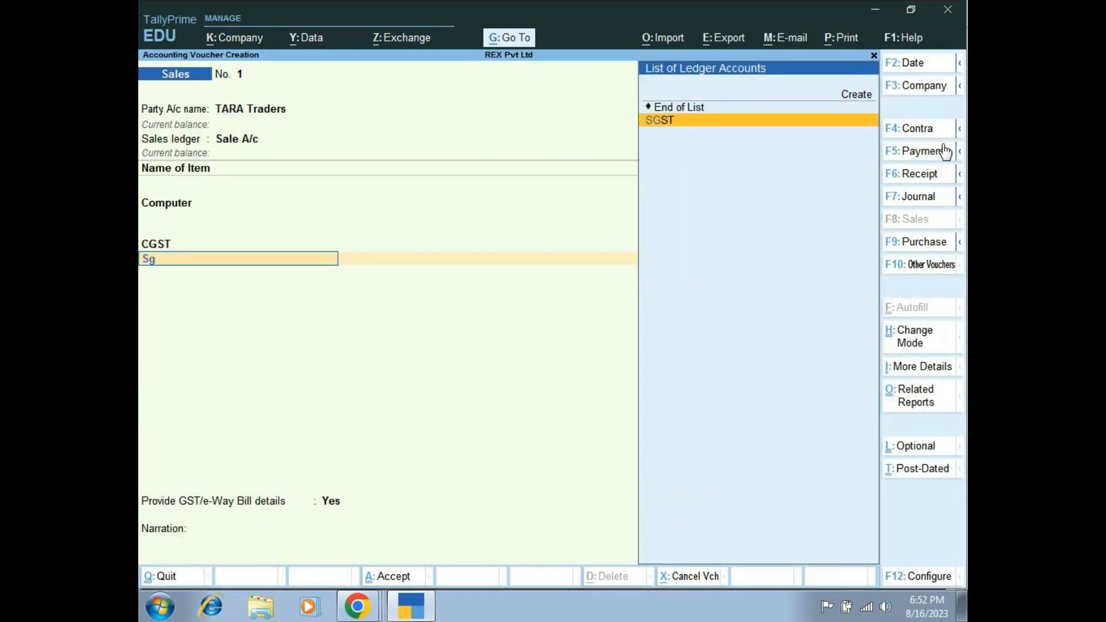
{"action": "key", "text": "Return"}
{"action": "key", "text": "Return"}
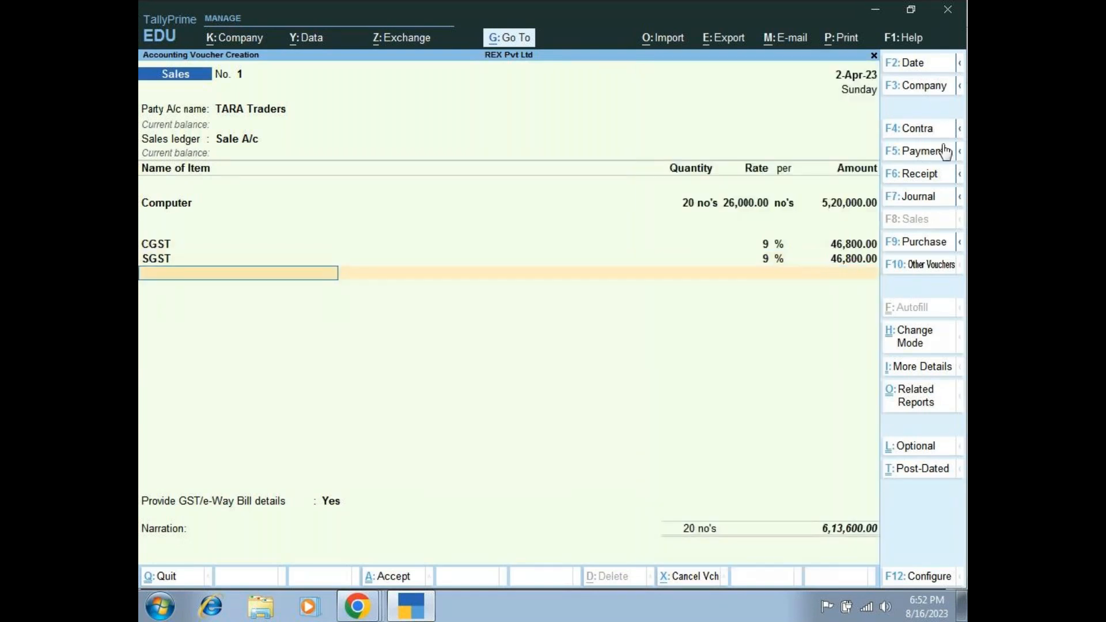
{"action": "key", "text": "Return"}
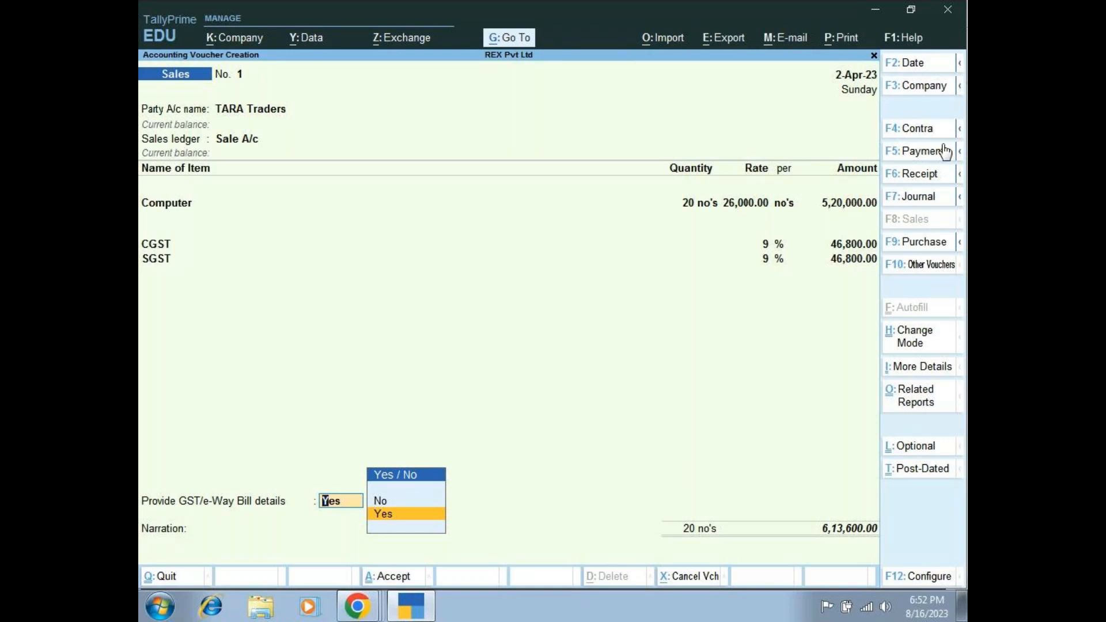
Provide the voucher's GST/e-Way Bill details, with Jayanagar as the dispatch place and Koramangala as the ship-to place.
{"action": "key", "text": "Return"}
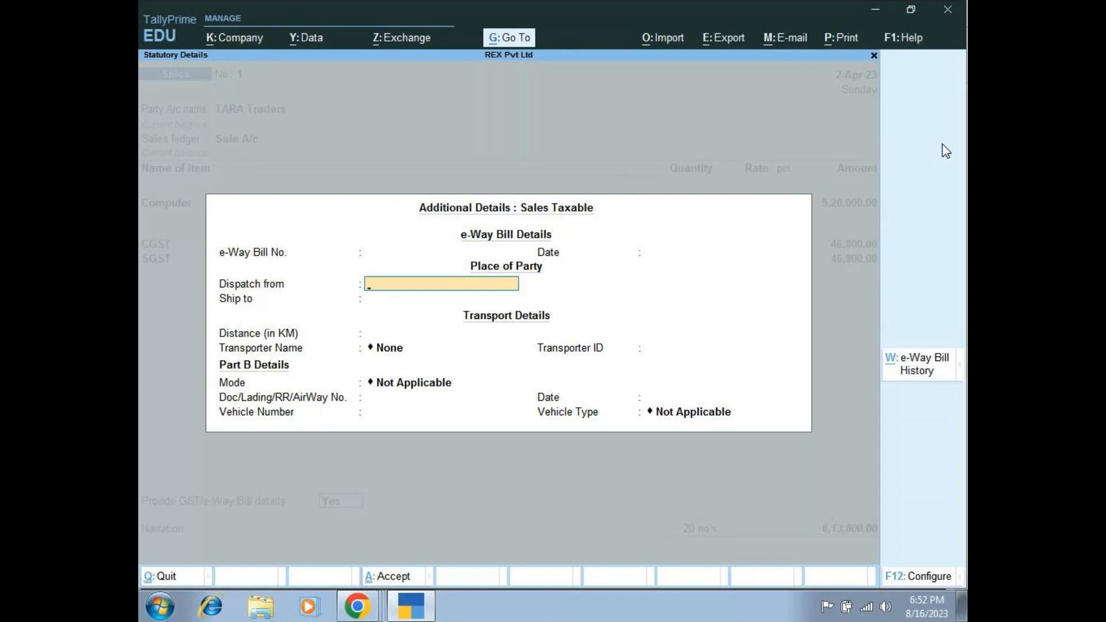
{"action": "type", "text": "Ba"}
{"action": "key", "text": "BackSpace"}
{"action": "key", "text": "BackSpace"}
{"action": "key", "text": "BackSpace"}
{"action": "type", "text": "Jayanagar"}
{"action": "key", "text": "Return"}
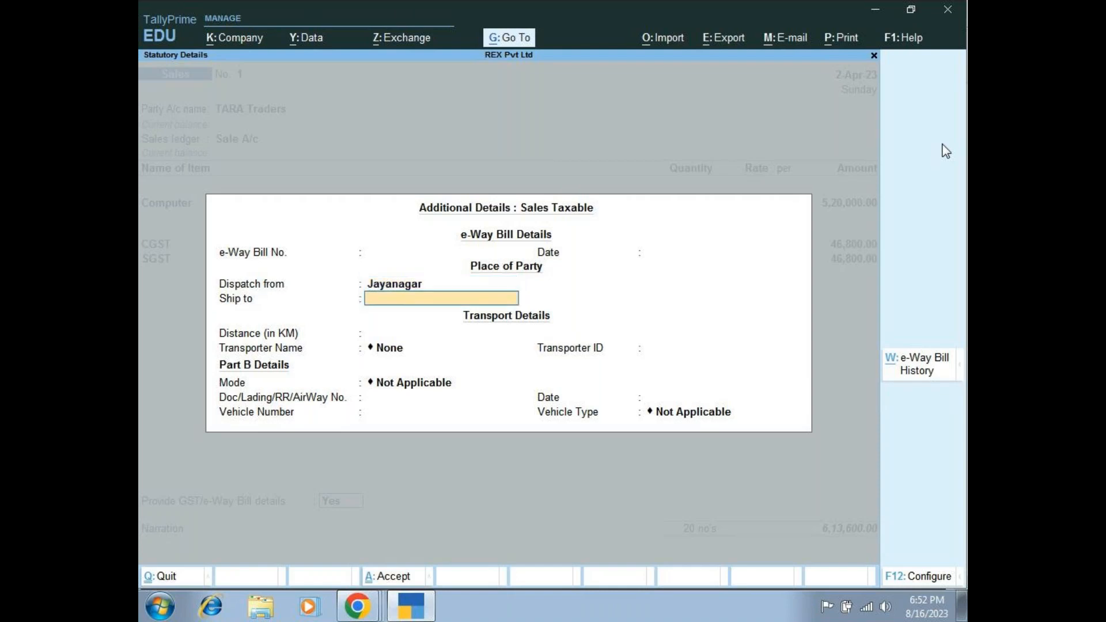
{"action": "type", "text": "Koramang"}
{"action": "type", "text": "ala"}
{"action": "key", "text": "Return"}
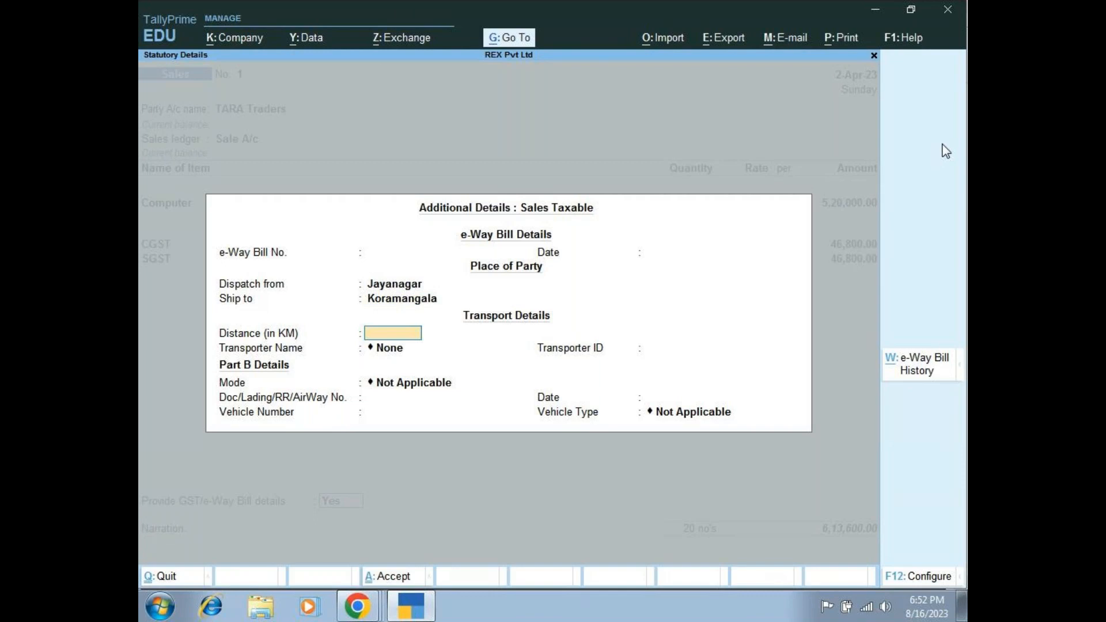
Set the transport mode to 1 - Road, leave distance, transporter and vehicle details unspecified, and finish the e-Way Bill details.
{"action": "key", "text": "Return"}
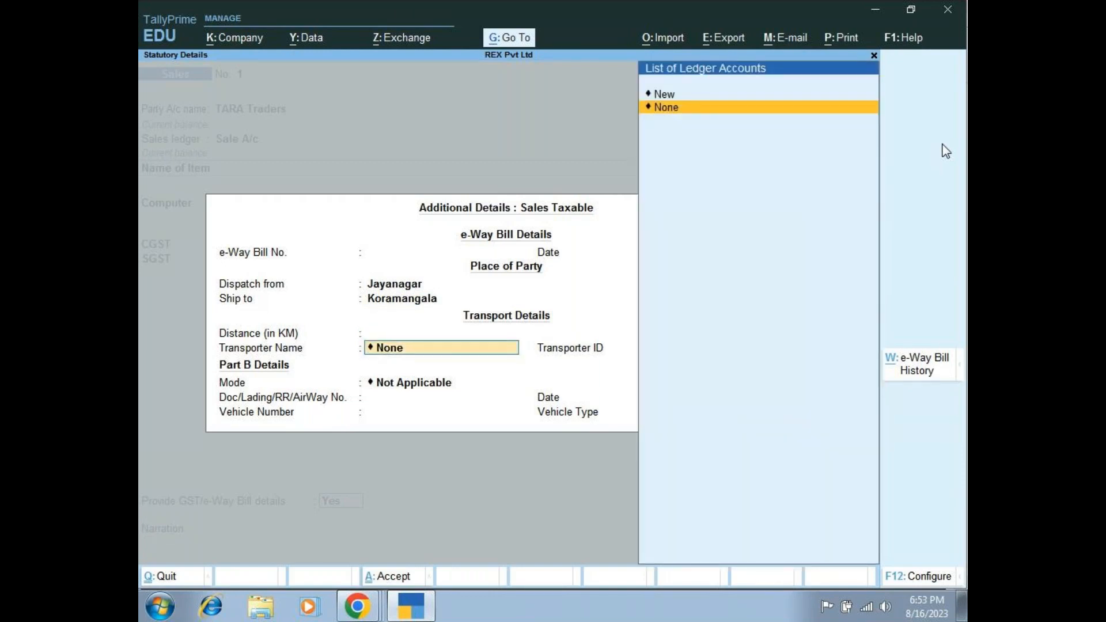
{"action": "key", "text": "Return"}
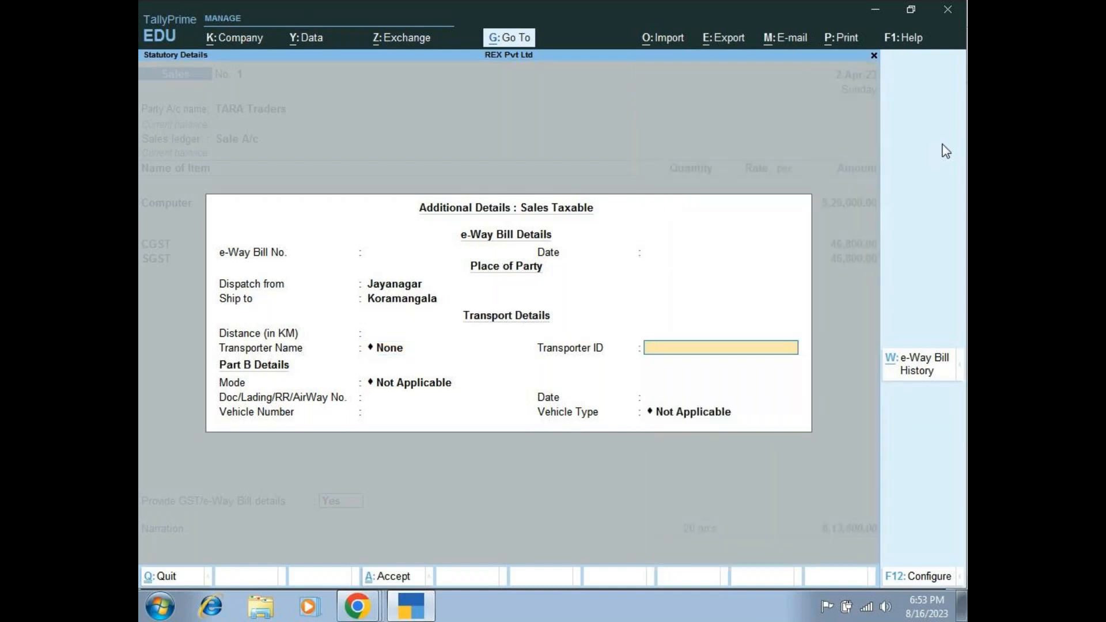
{"action": "key", "text": "Return"}
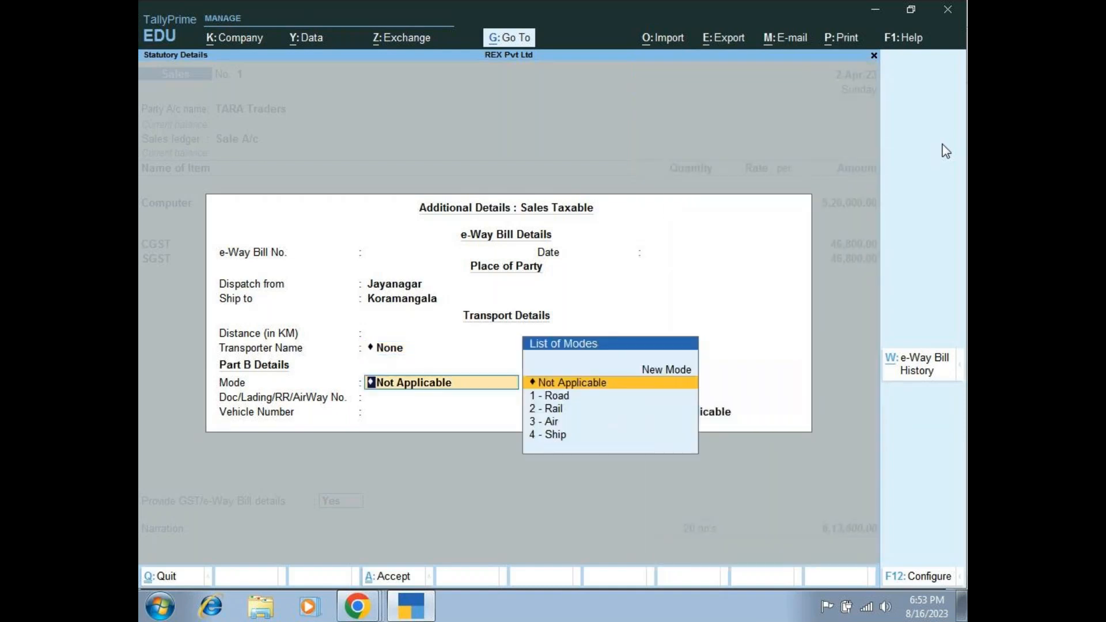
{"action": "key", "text": "Down"}
{"action": "key", "text": "Return"}
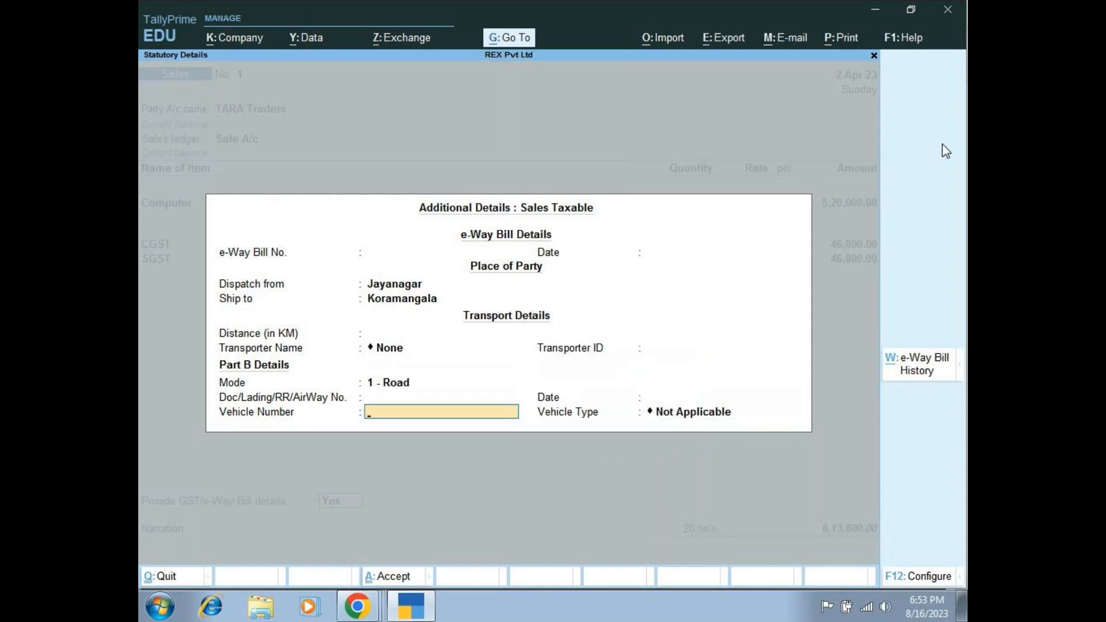
{"action": "key", "text": "Return"}
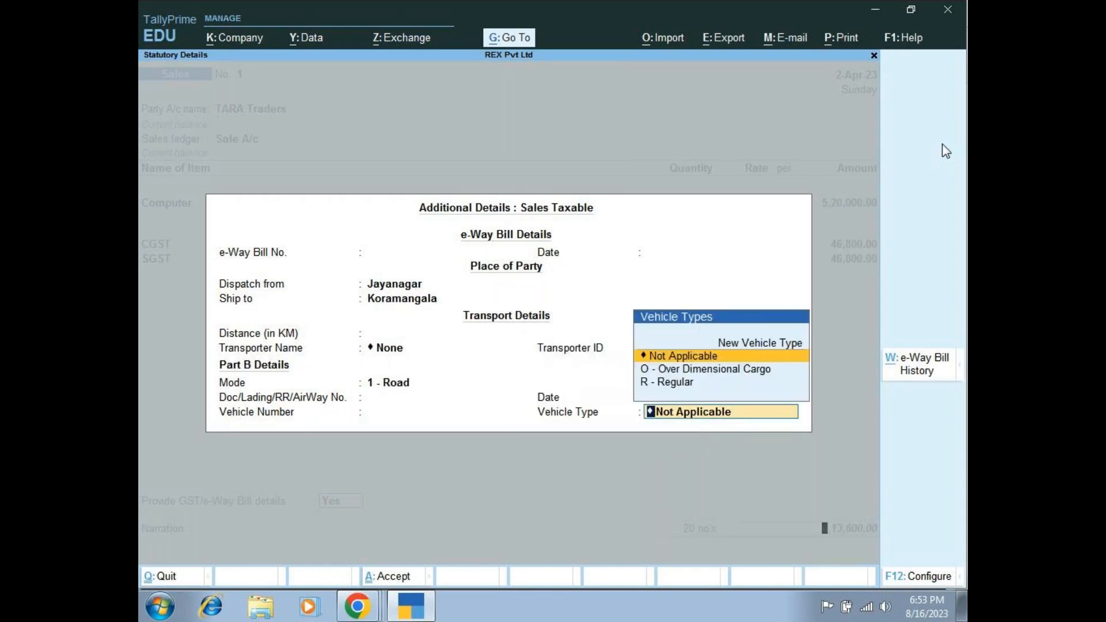
{"action": "key", "text": "Return"}
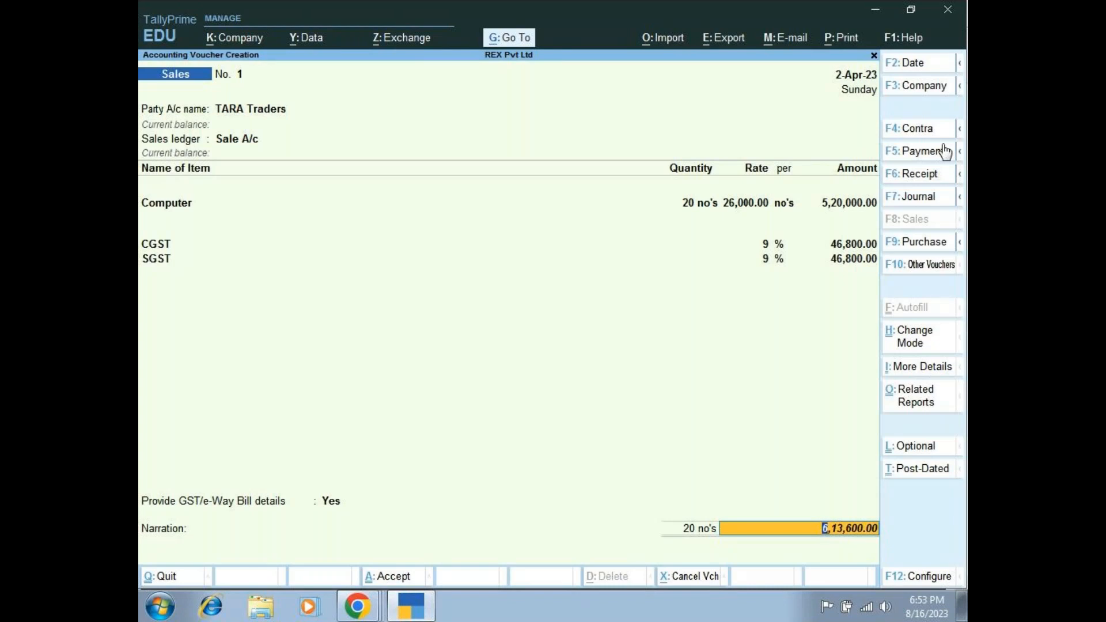
Record the full invoice amount as a New Ref in the bill-wise details for TARA Traders.
{"action": "key", "text": "Return"}
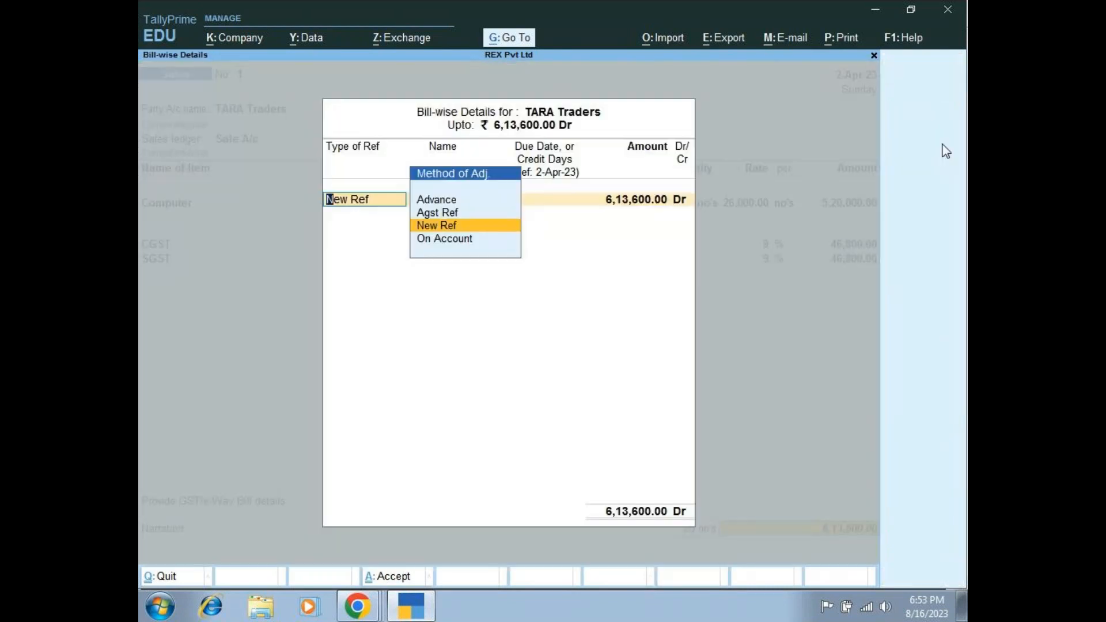
{"action": "key", "text": "Return"}
{"action": "key", "text": "Return"}
{"action": "key", "text": "Return"}
{"action": "key", "text": "Return"}
{"action": "key", "text": "Return"}
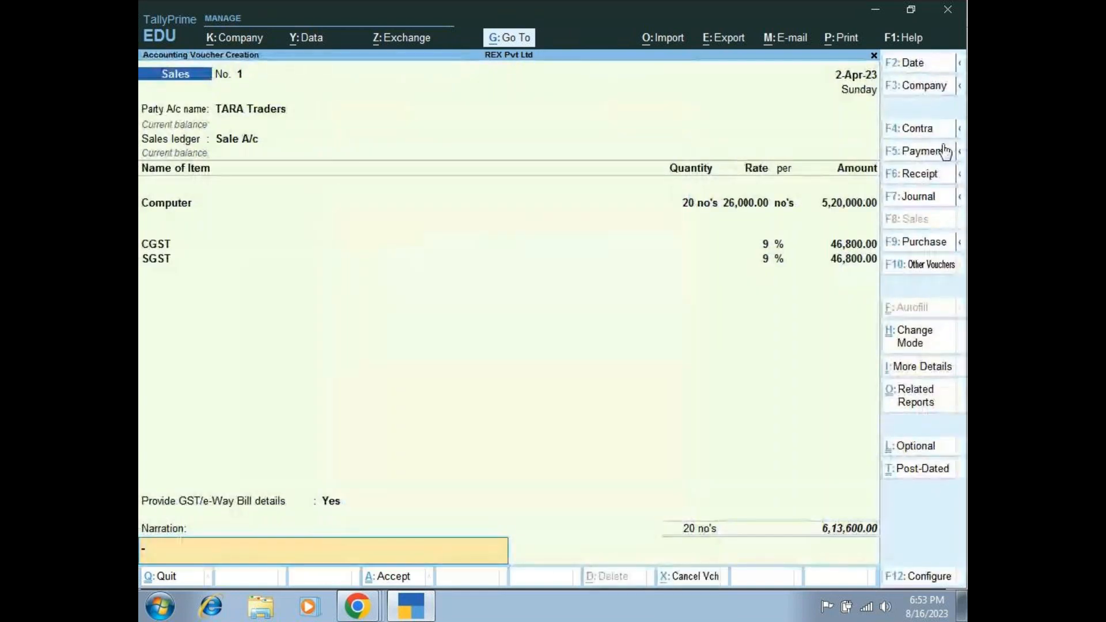
Save the sales voucher with the narration "BEING SALE OF STOCK ITEM", agreeing to send its details for e-Way Bill generation.
{"action": "type", "text": "BEING S"}
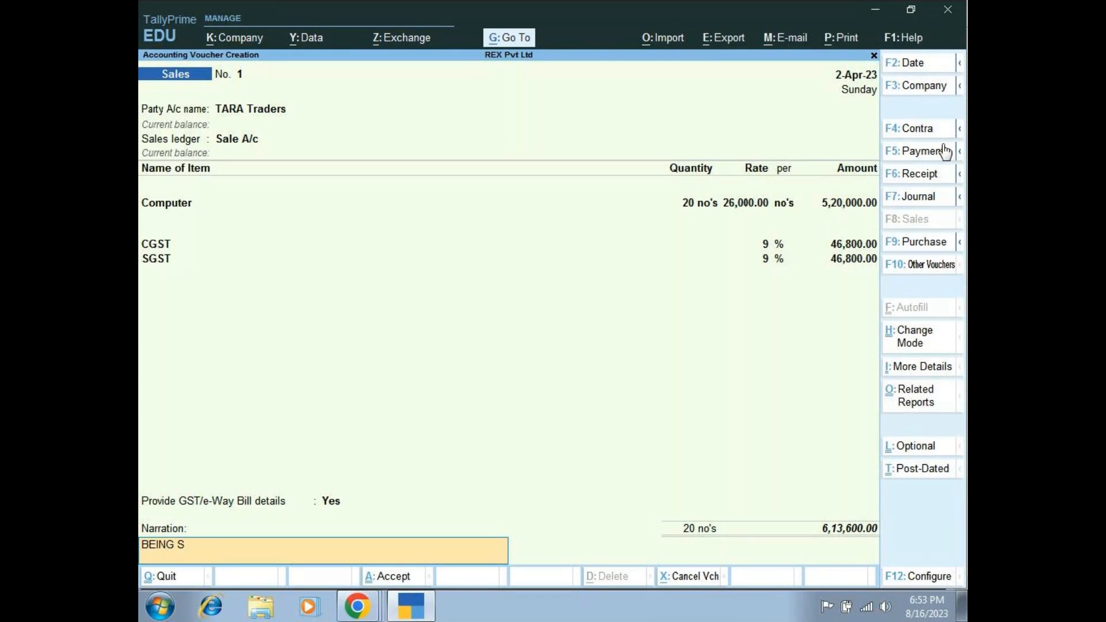
{"action": "type", "text": "ALE OF STOCK ITEM"}
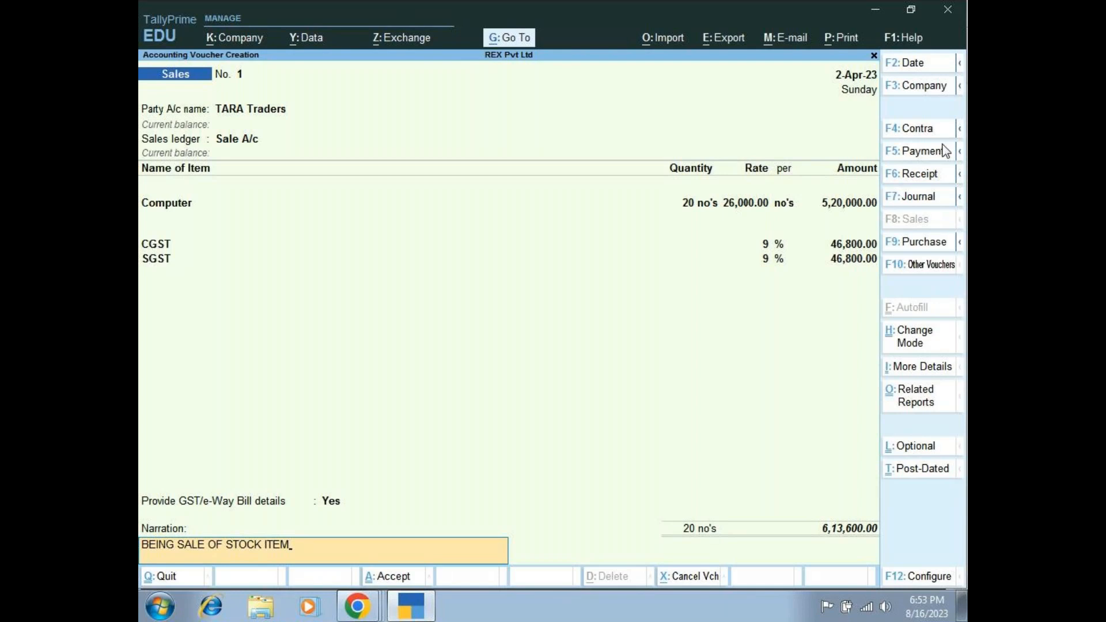
{"action": "key", "text": "Return"}
{"action": "key", "text": "Return"}
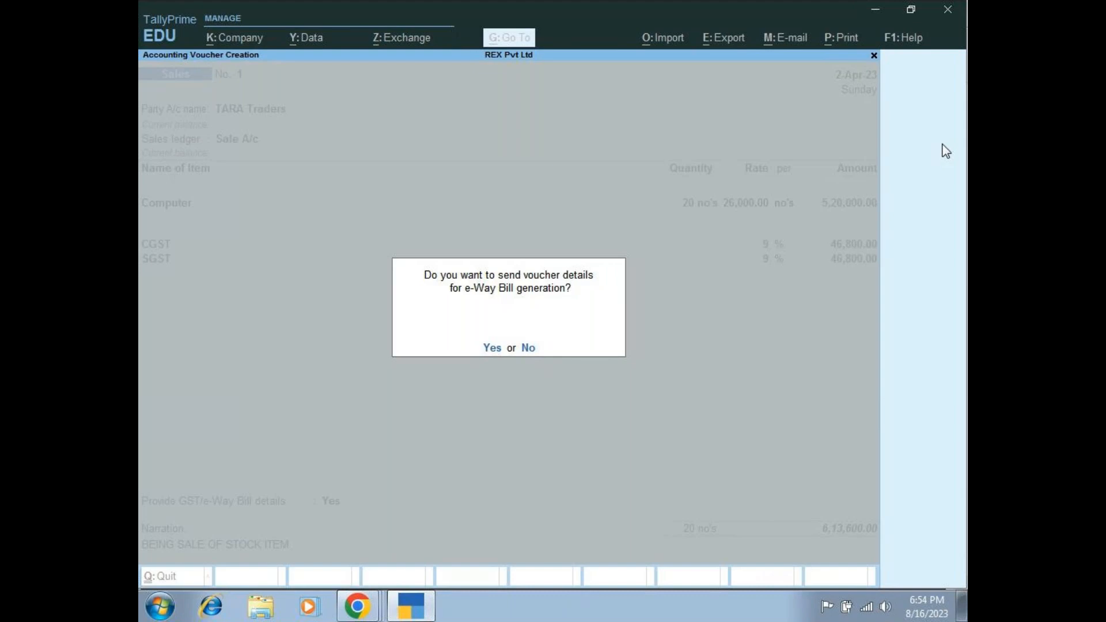
{"action": "key", "text": "y"}
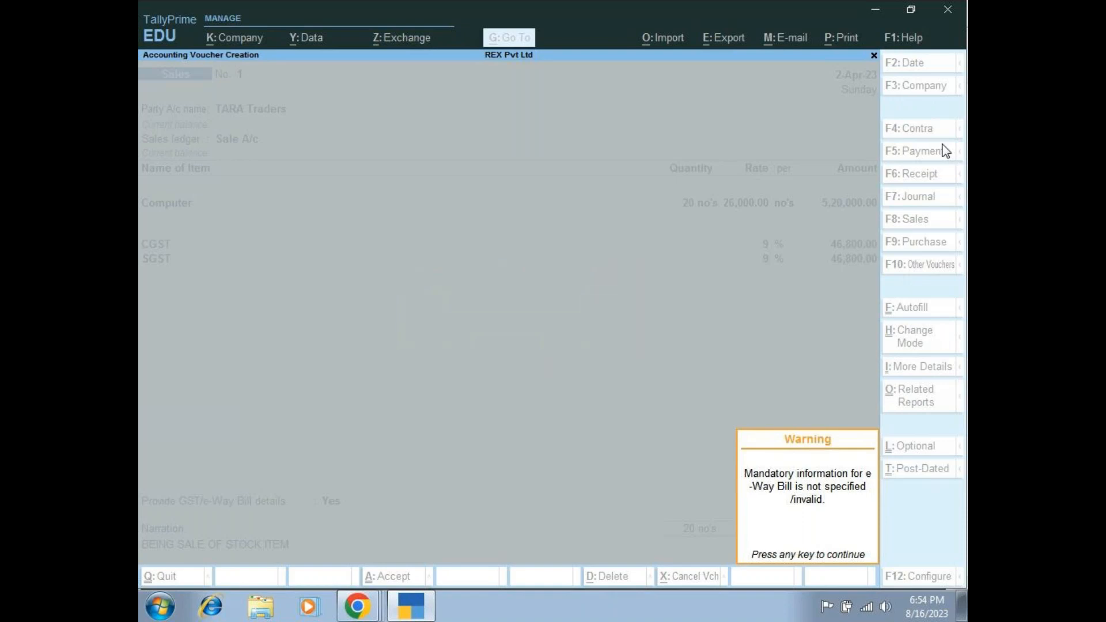
{"action": "key", "text": "Return"}
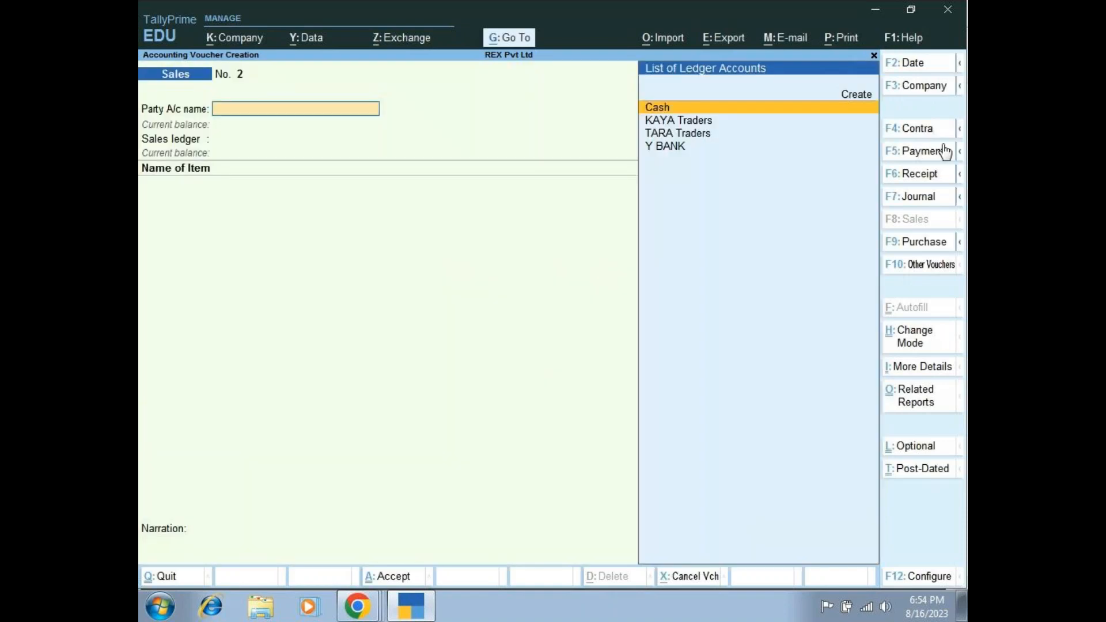
Reopen the saved TARA Traders sales voucher and show an enlarged print preview of its Tax Invoice.
{"action": "key", "text": "Page_Up"}
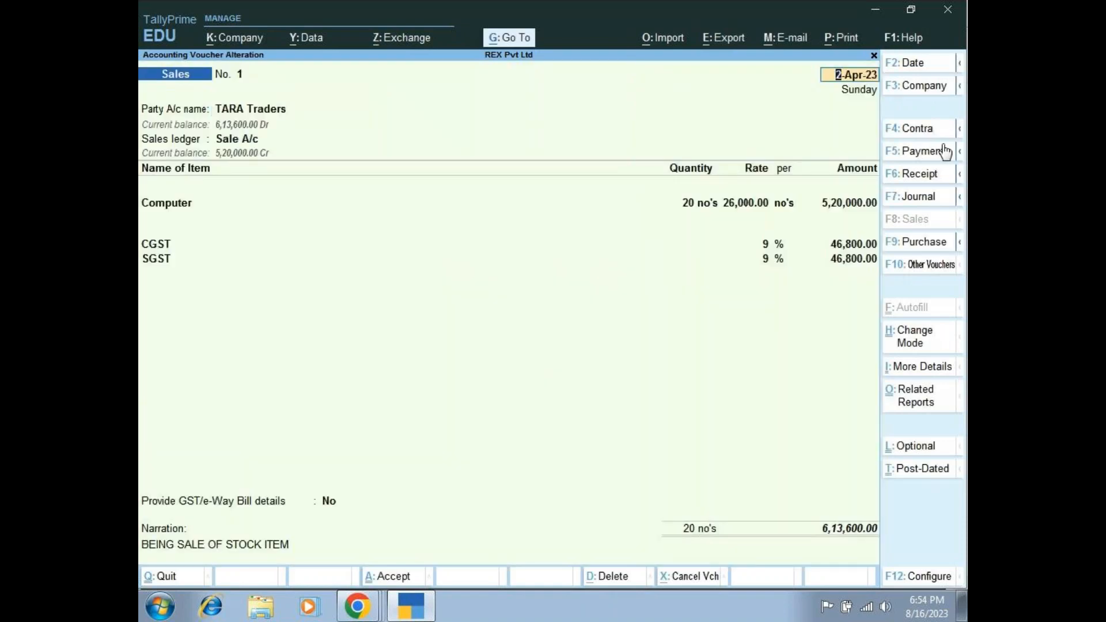
{"action": "left_click", "coordinate": [838, 39]}
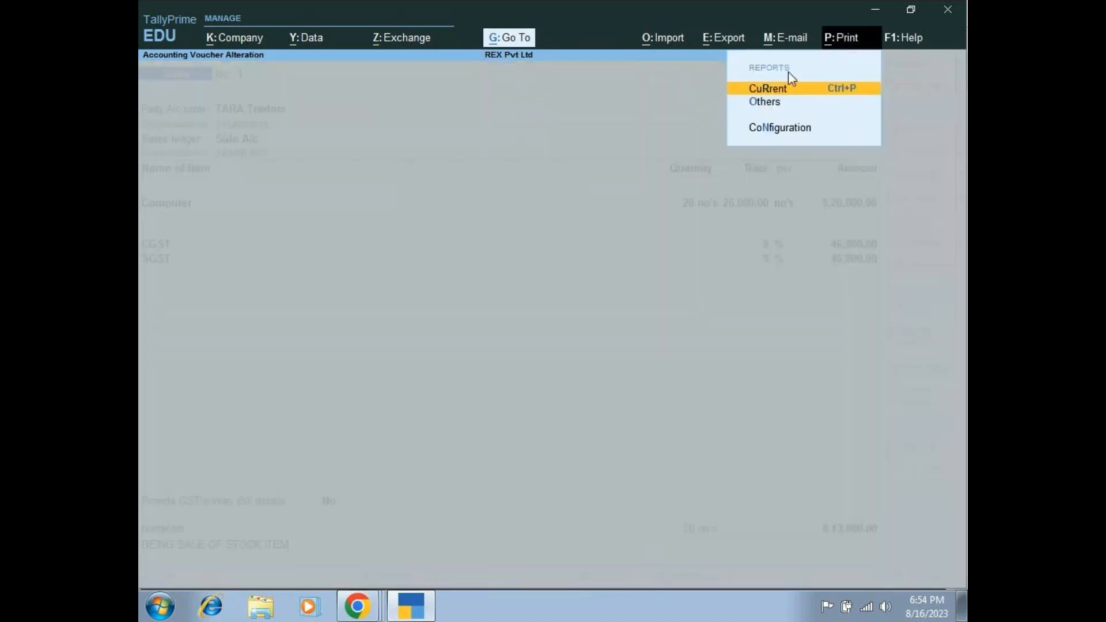
{"action": "left_click", "coordinate": [786, 89]}
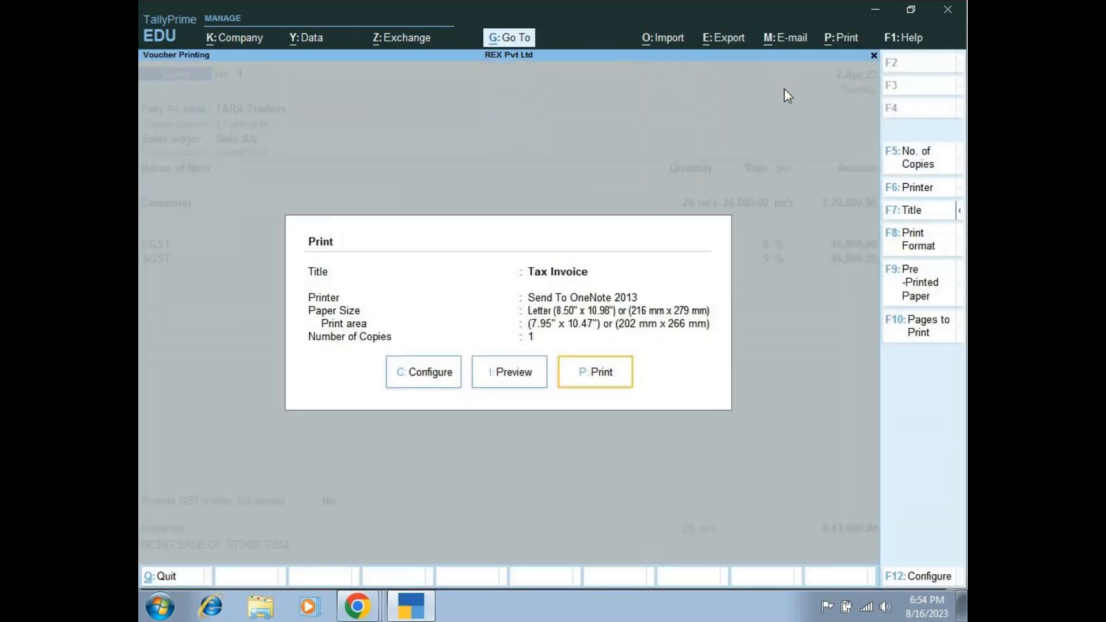
{"action": "left_click", "coordinate": [512, 373]}
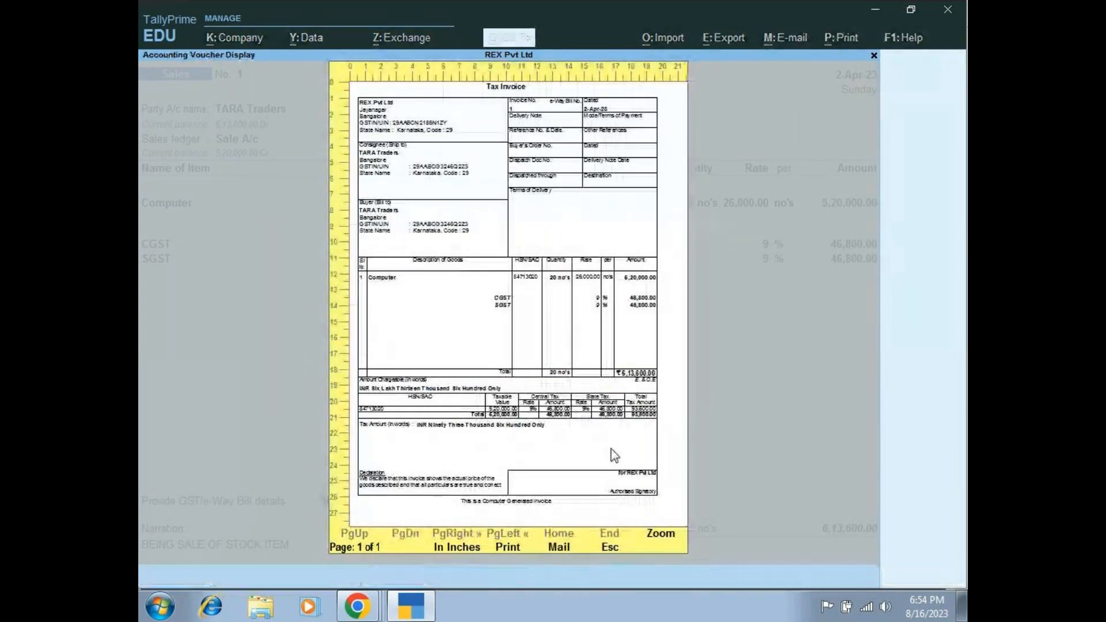
{"action": "left_click", "coordinate": [667, 534]}
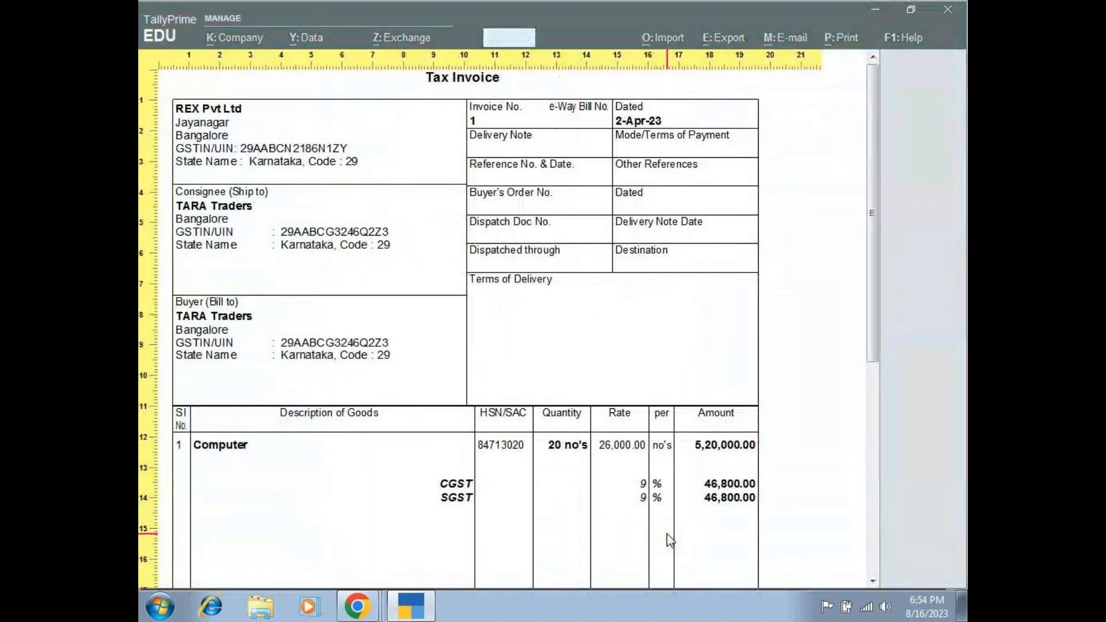
Examine the whole Tax Invoice, from the party details to the tax summary and declaration, and return to the voucher.
{"action": "scroll", "coordinate": [669, 540], "scroll_direction": "down", "scroll_amount": 1}
{"action": "scroll", "coordinate": [669, 539], "scroll_direction": "down", "scroll_amount": 5}
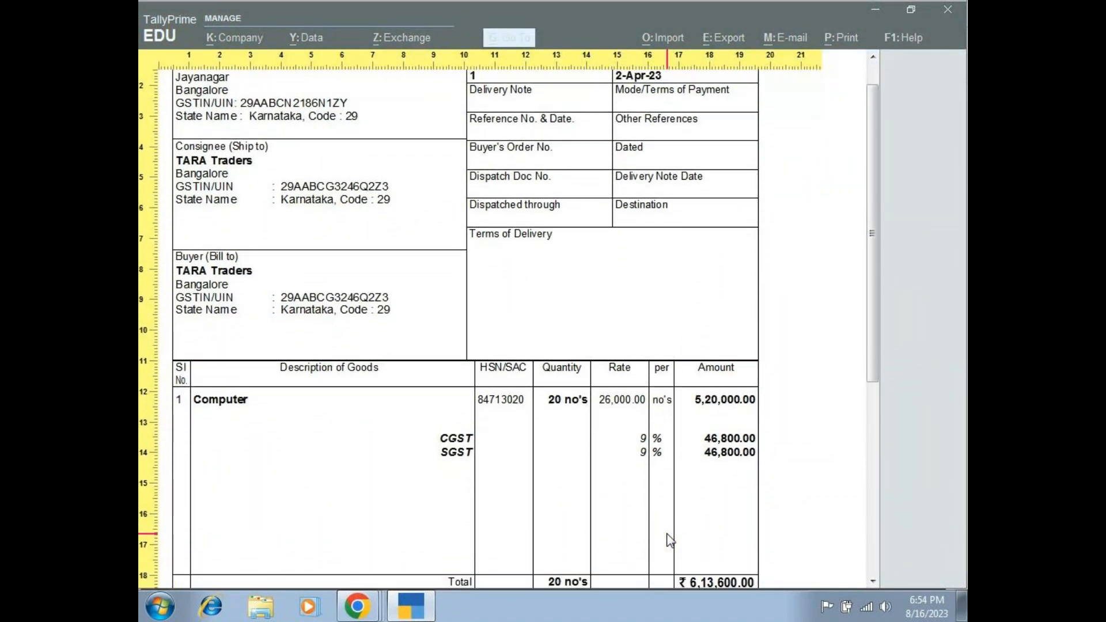
{"action": "scroll", "coordinate": [670, 540], "scroll_direction": "down", "scroll_amount": 10}
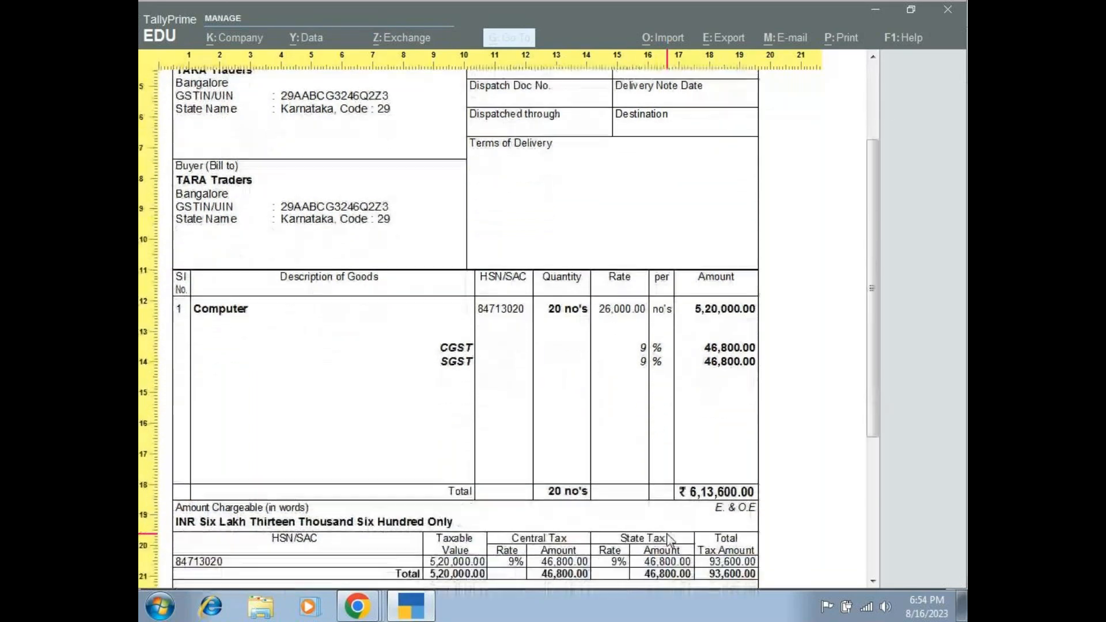
{"action": "scroll", "coordinate": [670, 540], "scroll_direction": "down", "scroll_amount": 5}
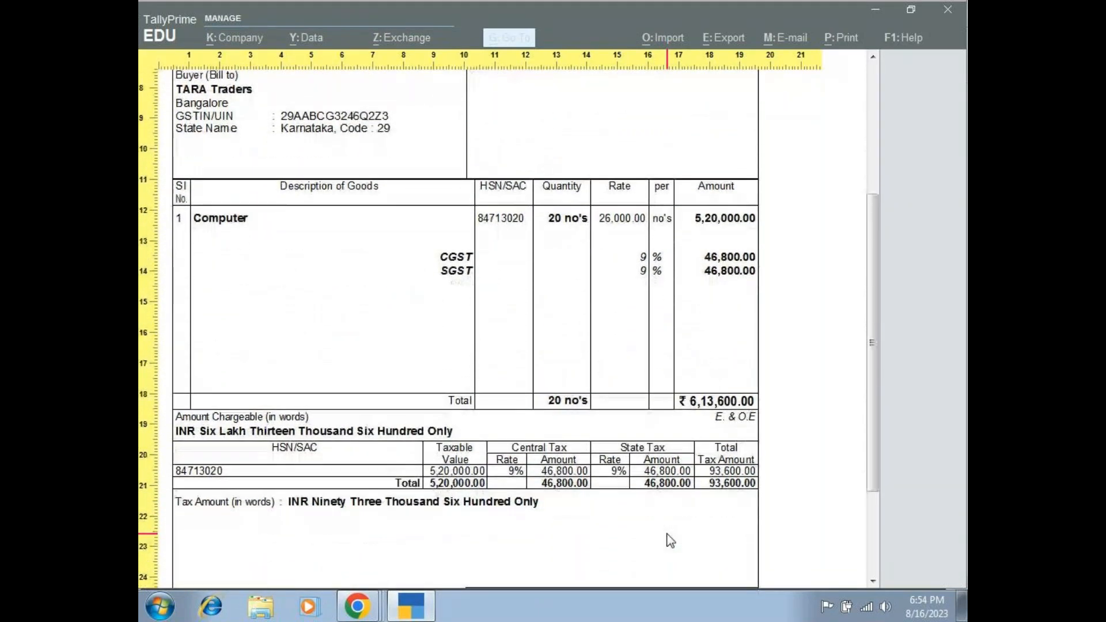
{"action": "scroll", "coordinate": [670, 539], "scroll_direction": "down", "scroll_amount": 8}
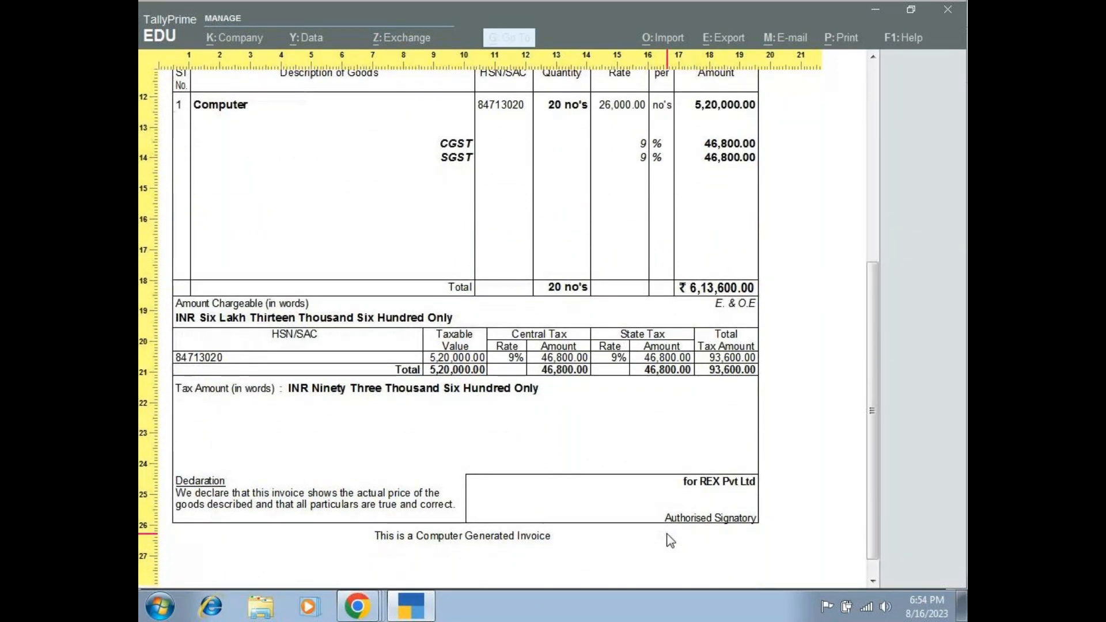
{"action": "scroll", "coordinate": [669, 540], "scroll_direction": "down", "scroll_amount": 1}
{"action": "scroll", "coordinate": [670, 540], "scroll_direction": "up", "scroll_amount": 20}
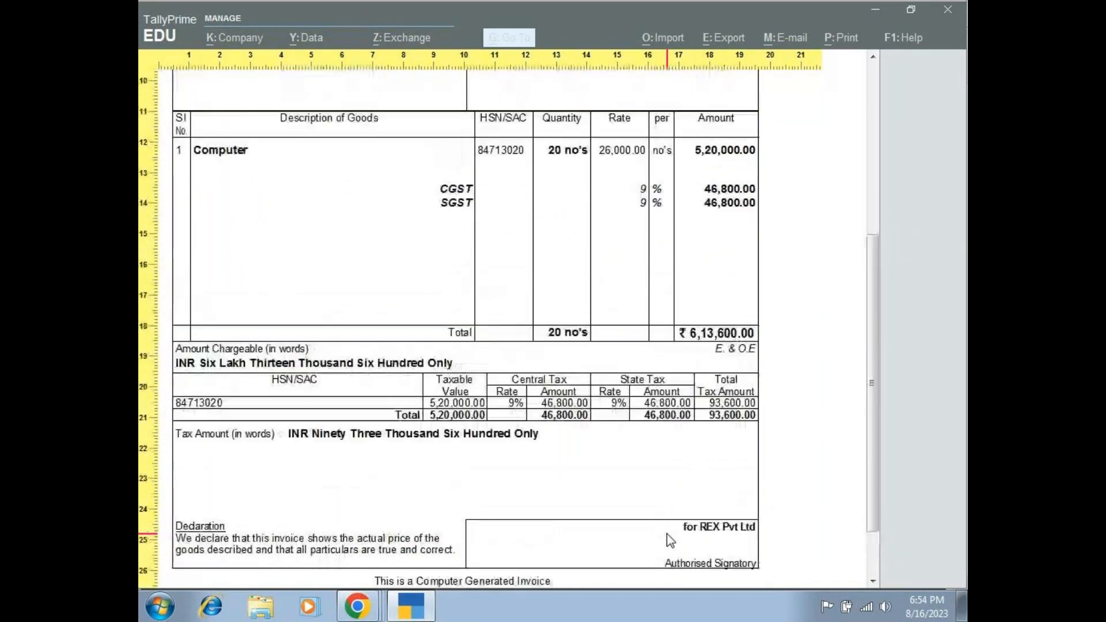
{"action": "scroll", "coordinate": [670, 539], "scroll_direction": "up", "scroll_amount": 10}
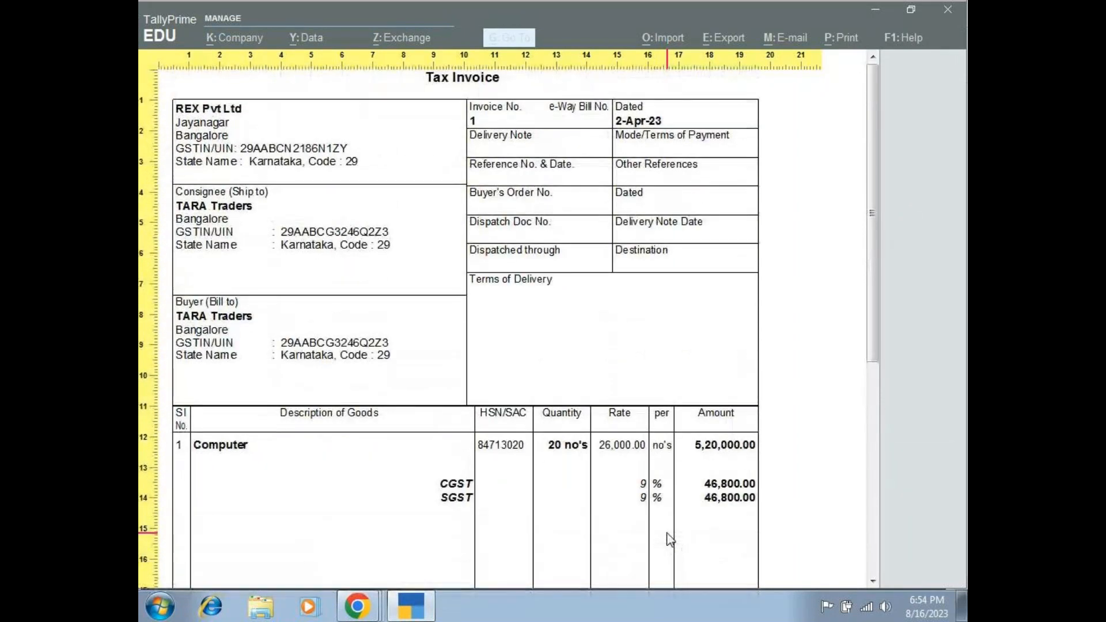
{"action": "left_click", "coordinate": [945, 9]}
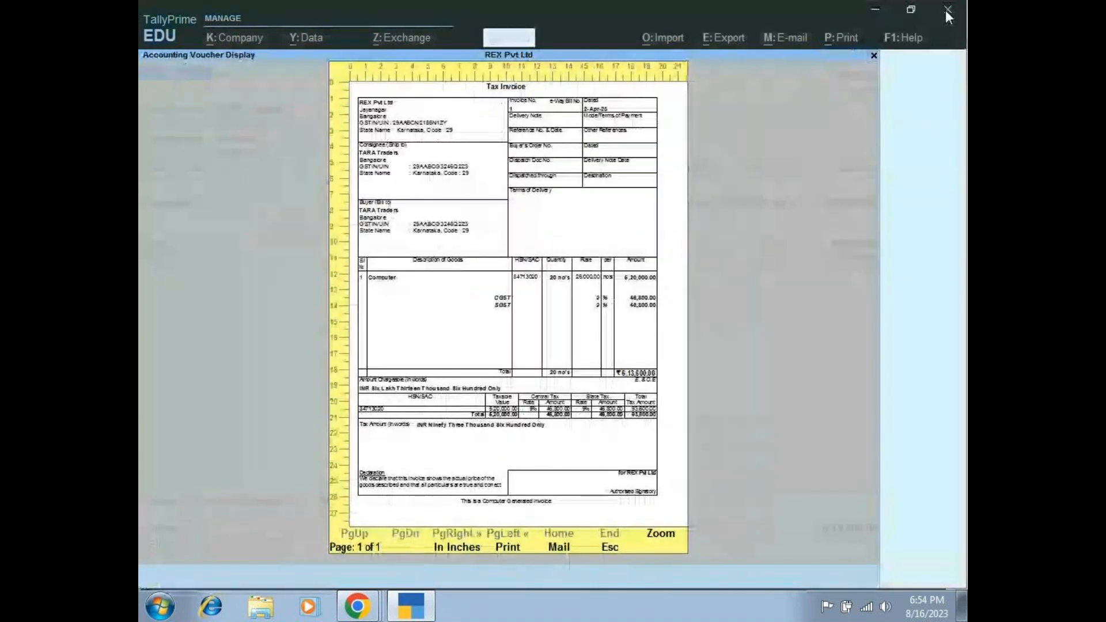
{"action": "key", "text": "Escape"}
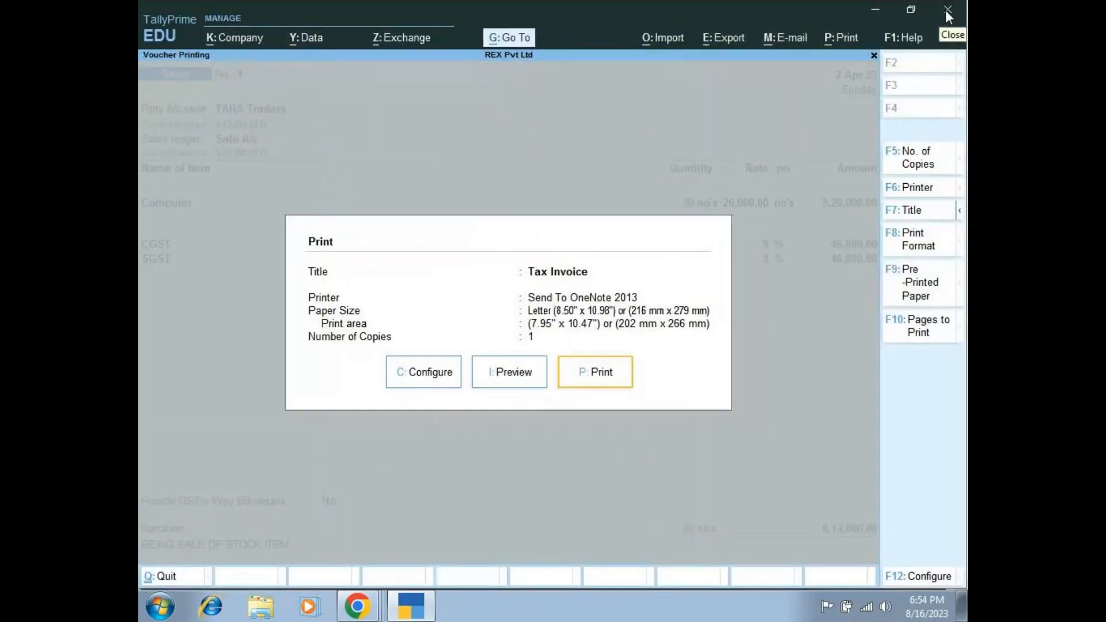
{"action": "key", "text": "Escape"}
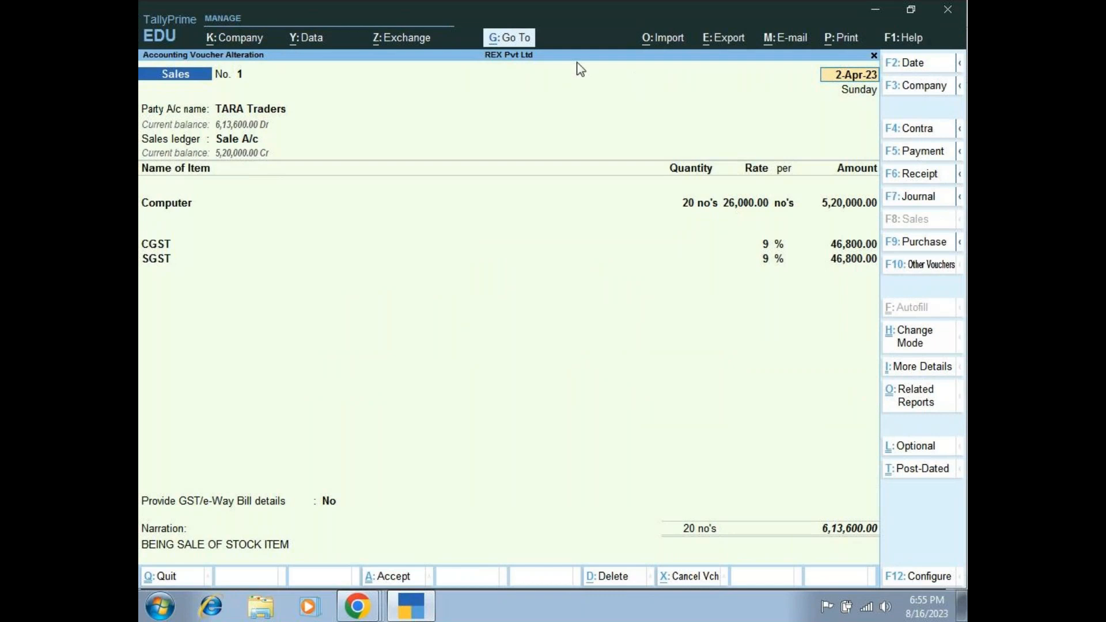
Close the reopened sales voucher and leave voucher entry for the Gateway of Tally.
{"action": "left_click", "coordinate": [494, 38]}
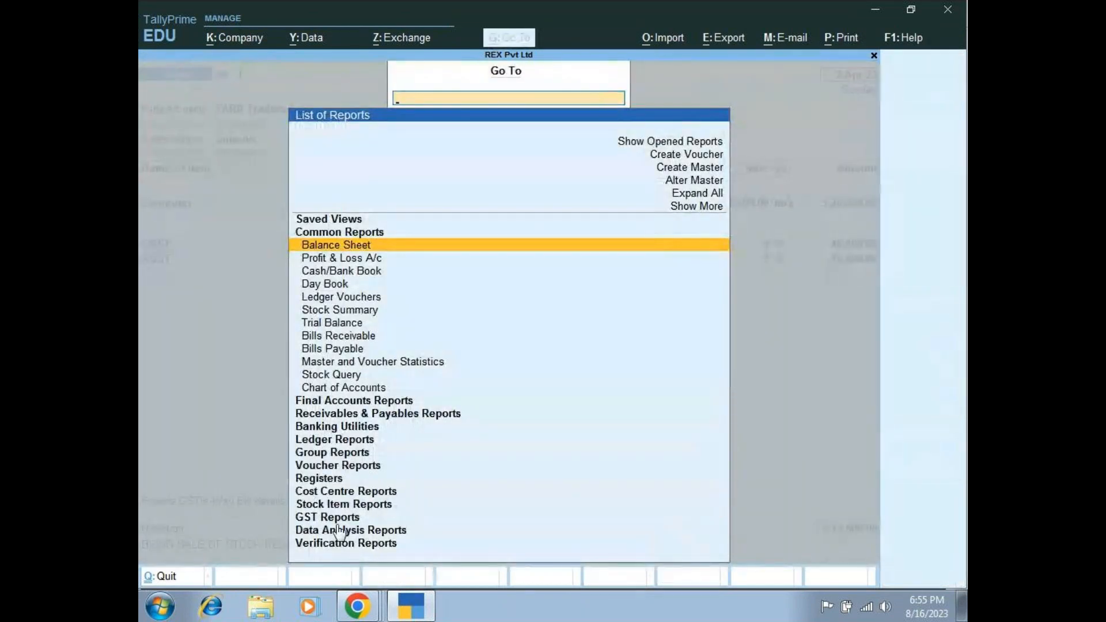
{"action": "key", "text": "Escape"}
{"action": "key", "text": "ctrl+a"}
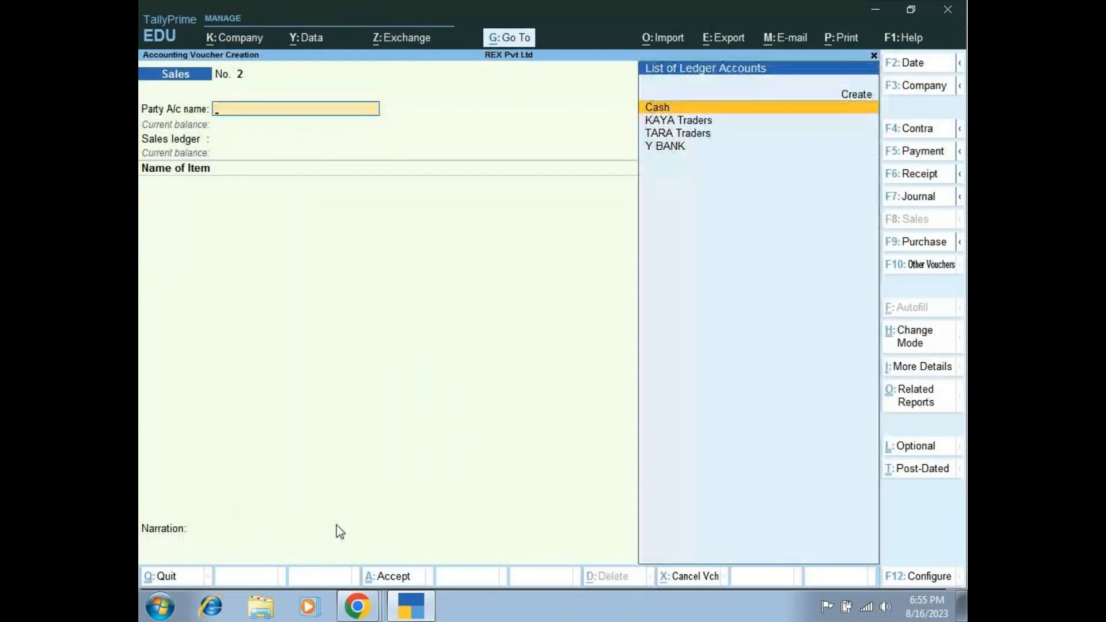
{"action": "key", "text": "Escape"}
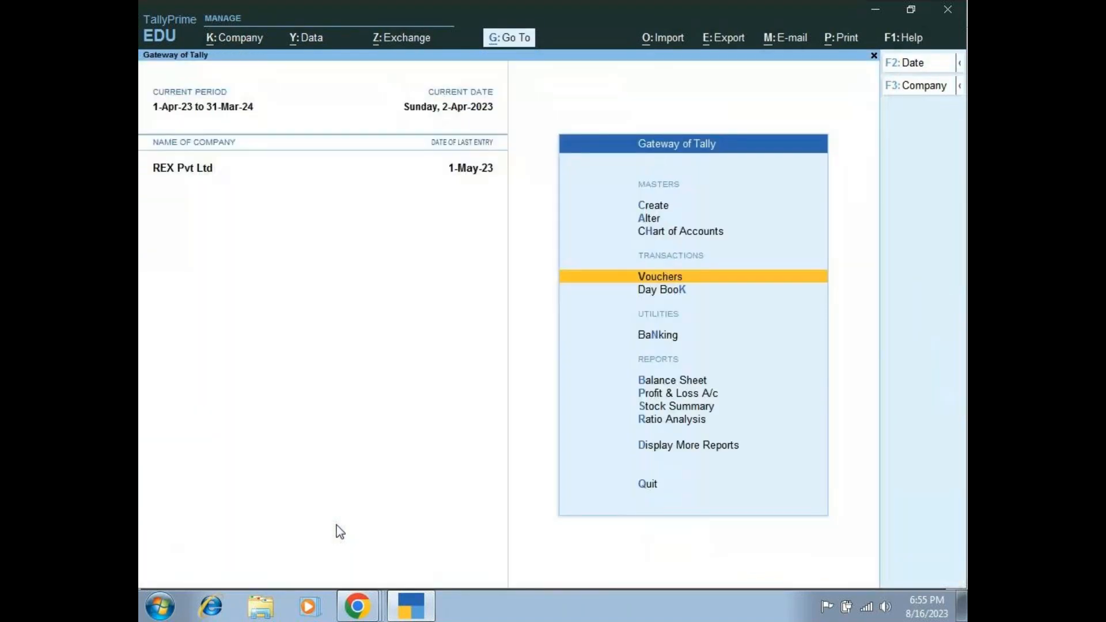
Display the set of GST reports available for REX Pvt Ltd.
{"action": "key", "text": "Down"}
{"action": "key", "text": "Down"}
{"action": "key", "text": "Down"}
{"action": "key", "text": "Down"}
{"action": "key", "text": "Down"}
{"action": "key", "text": "Down"}
{"action": "key", "text": "Down"}
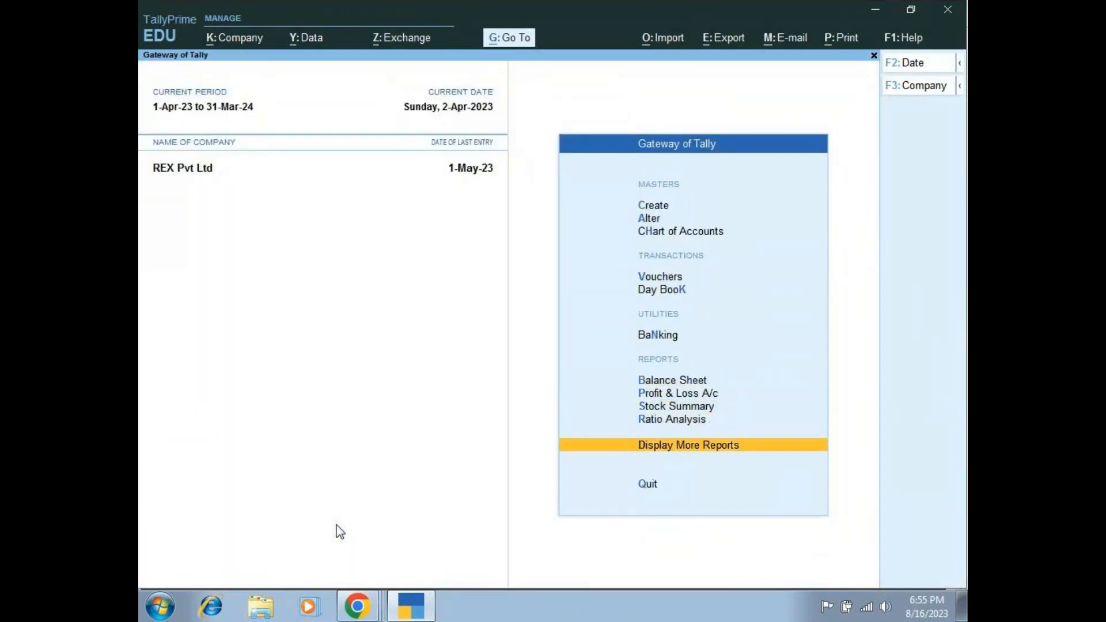
{"action": "key", "text": "Return"}
{"action": "key", "text": "Down"}
{"action": "key", "text": "Down"}
{"action": "key", "text": "Down"}
{"action": "key", "text": "Down"}
{"action": "key", "text": "Down"}
{"action": "key", "text": "Down"}
{"action": "key", "text": "Down"}
{"action": "key", "text": "Down"}
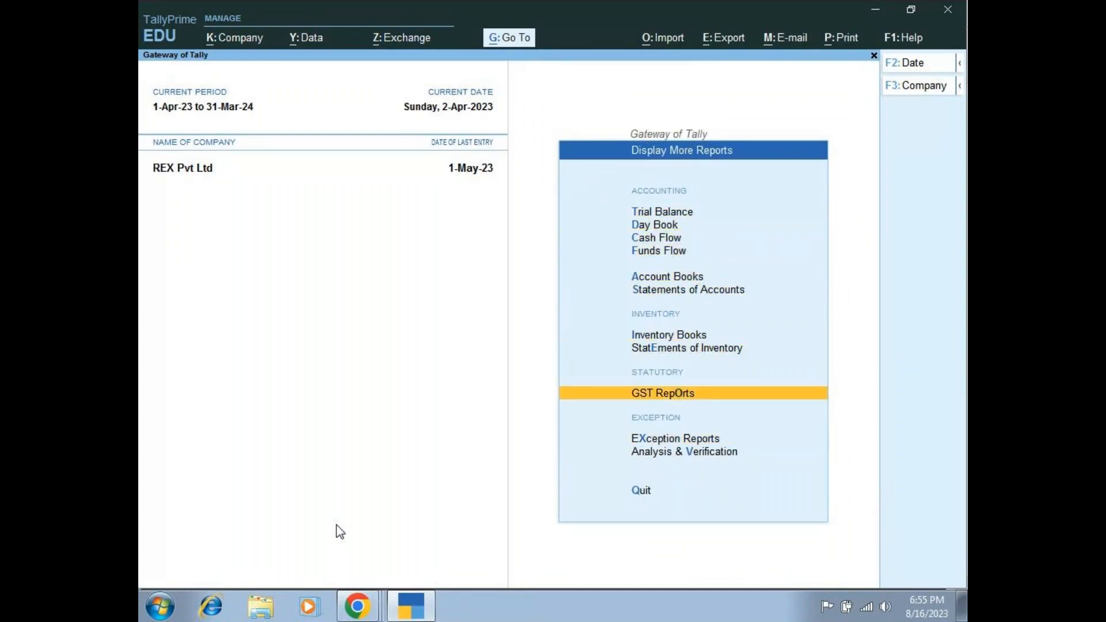
{"action": "key", "text": "Return"}
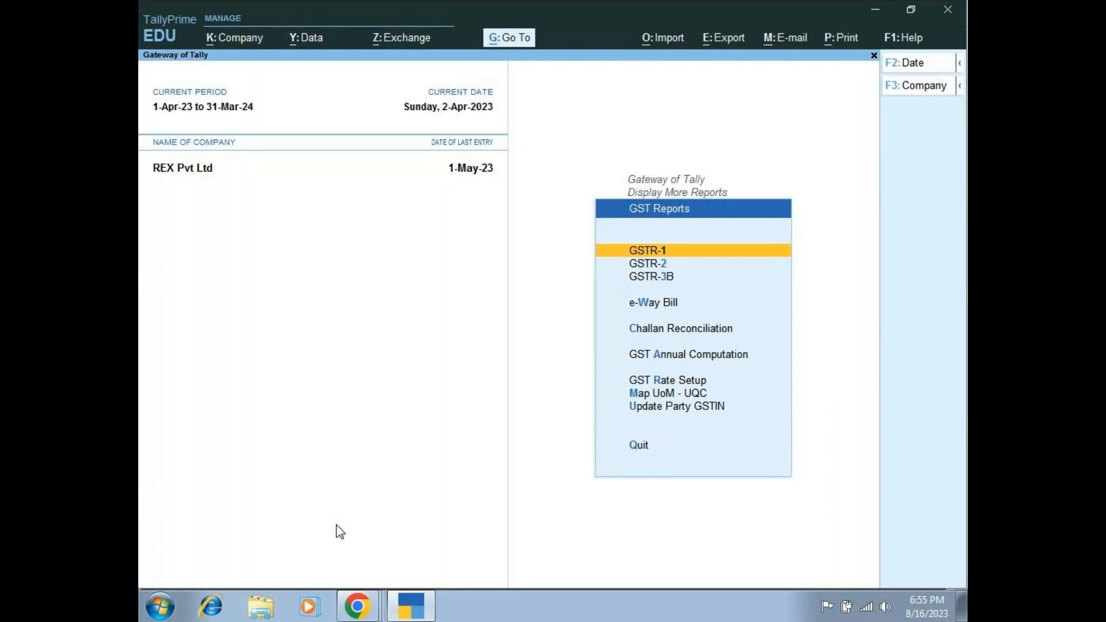
Open the GSTR-3B report to review the company's outward supplies and eligible ITC.
{"action": "key", "text": "Return"}
{"action": "key", "text": "Escape"}
{"action": "key", "text": "Down"}
{"action": "key", "text": "Down"}
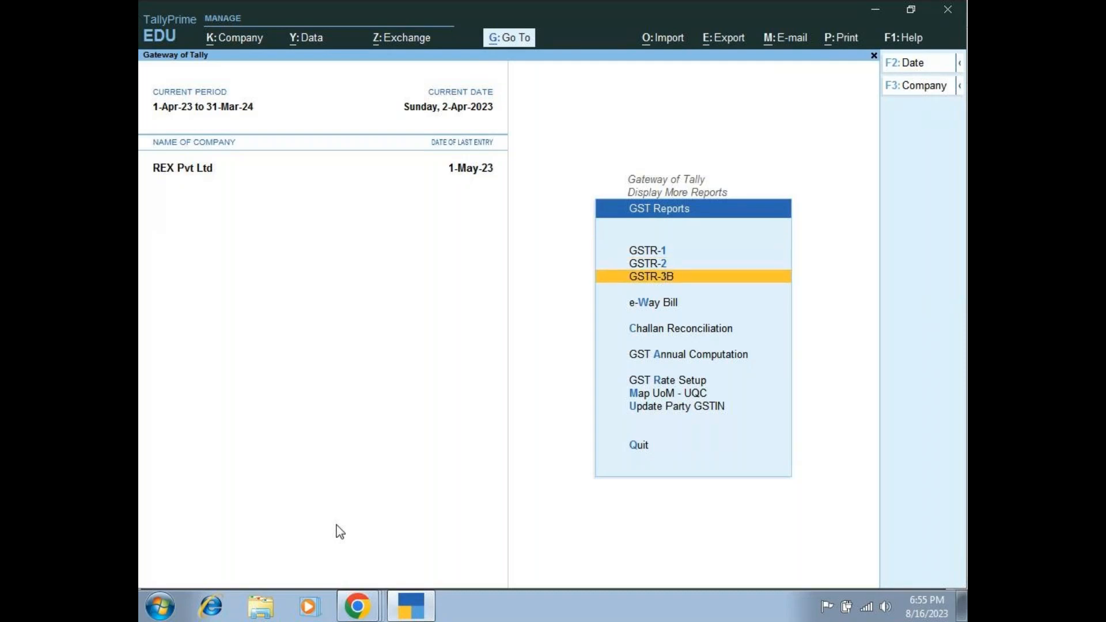
{"action": "key", "text": "Return"}
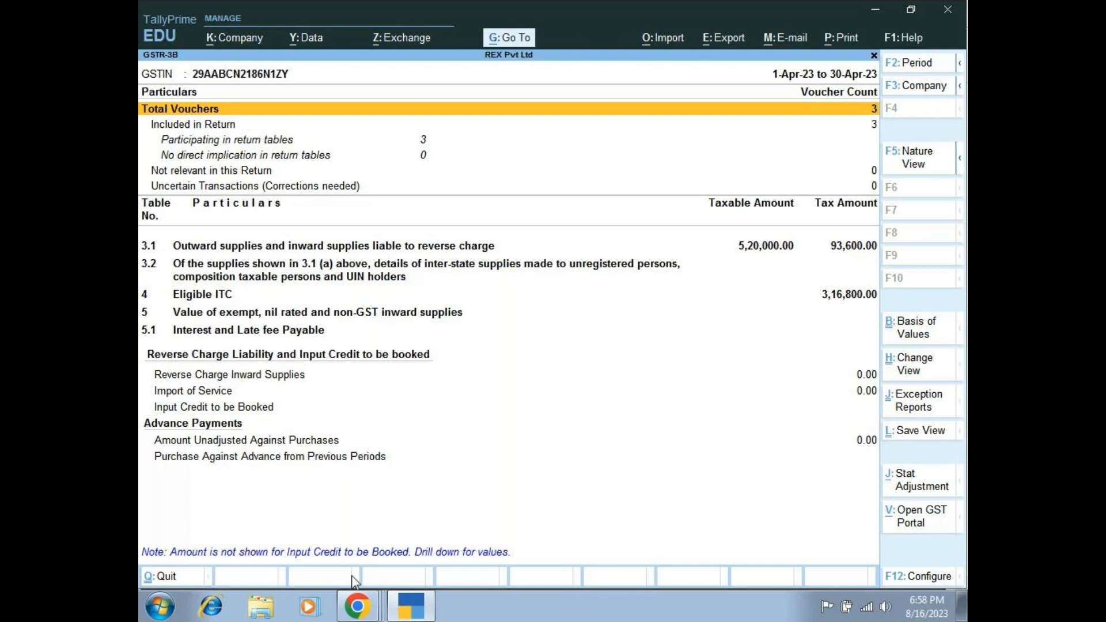
{"action": "left_click", "coordinate": [360, 608]}
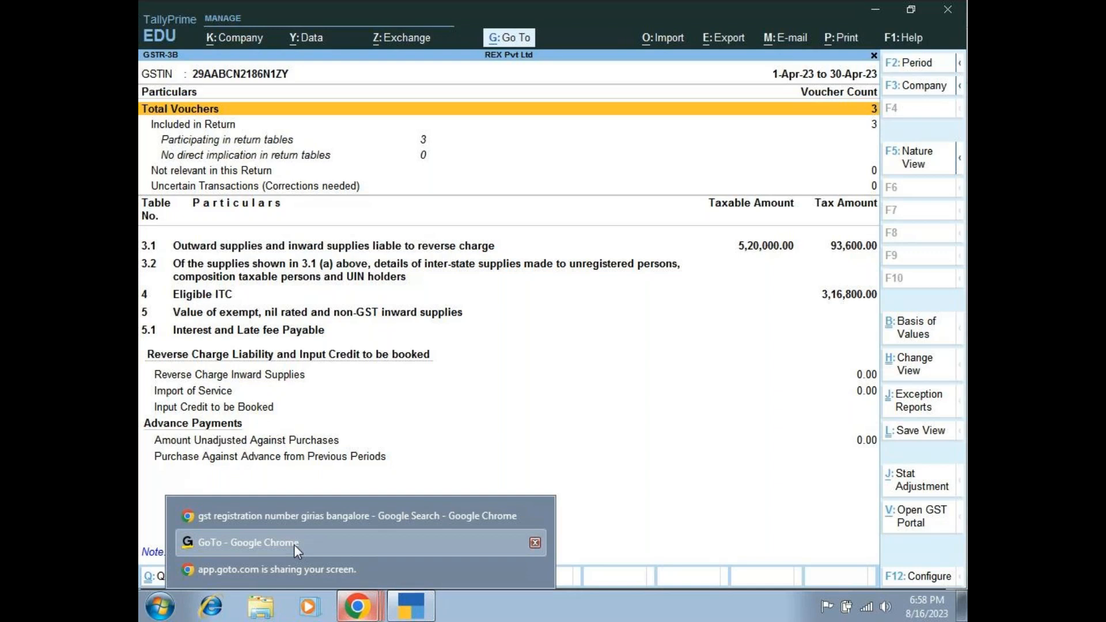
{"action": "left_click", "coordinate": [294, 545]}
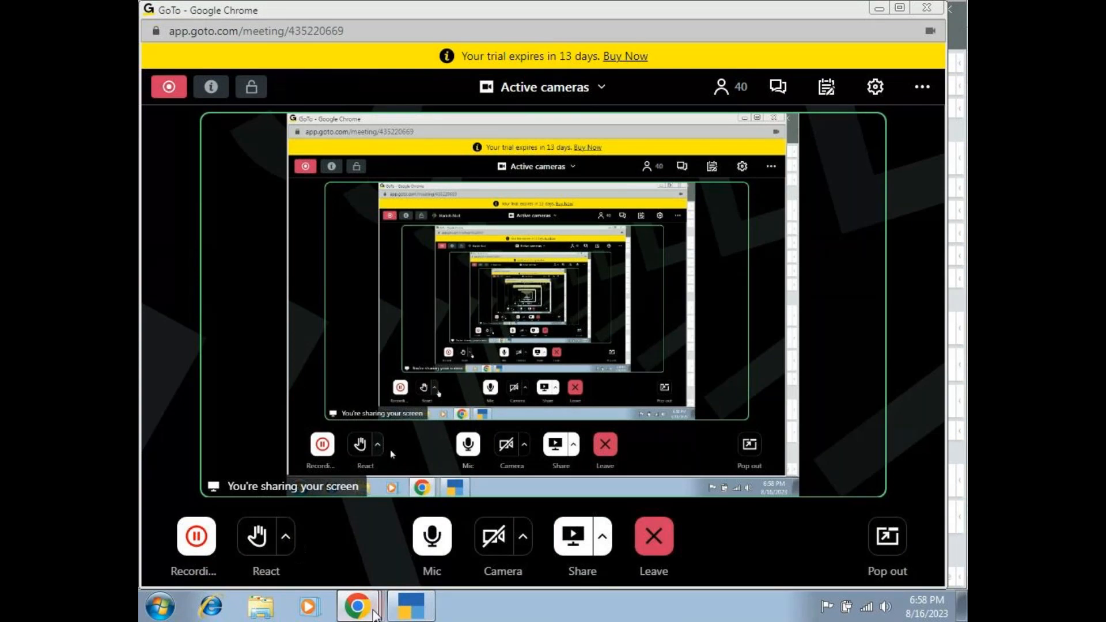
{"action": "mouse_move", "coordinate": [412, 617]}
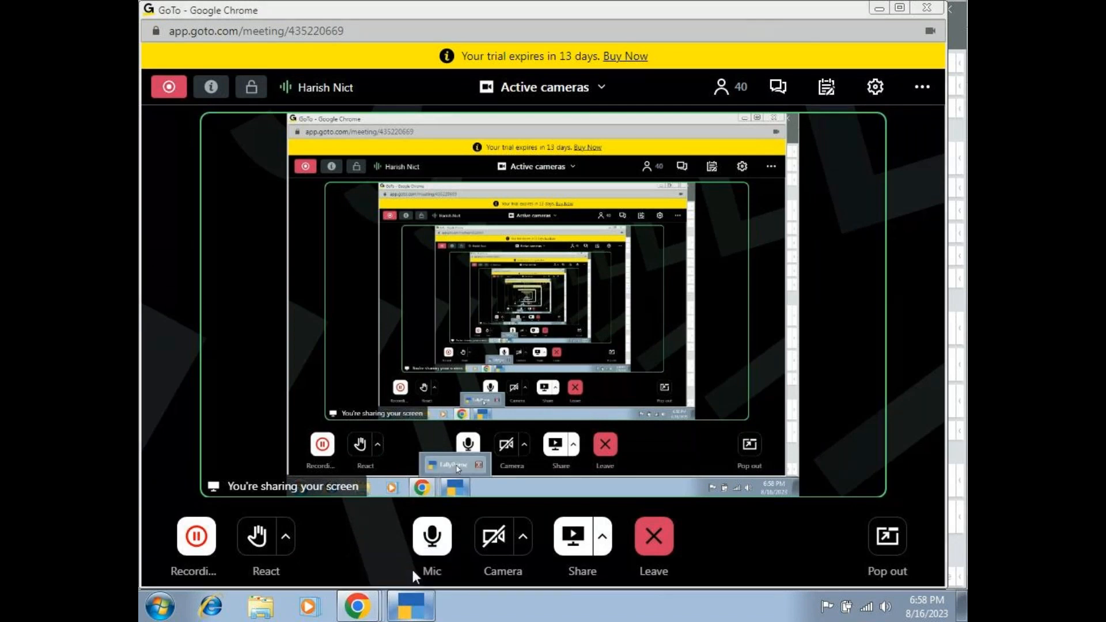
{"action": "left_click", "coordinate": [413, 569]}
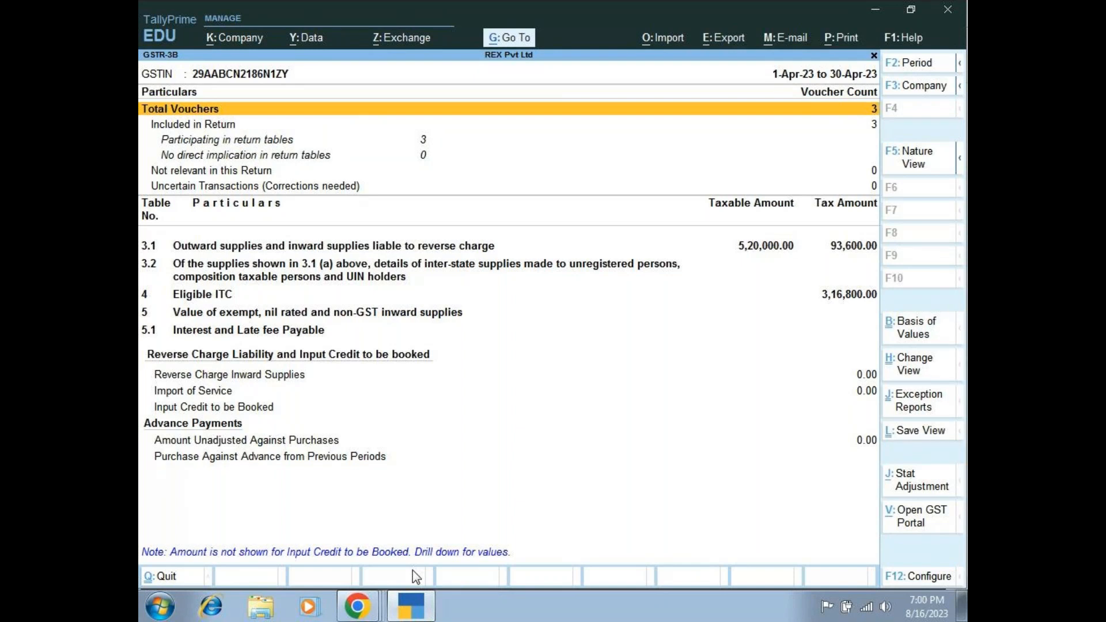
Close the GSTR-3B report and open the GSTR-2 report to review inward supplies and the available ITC.
{"action": "key", "text": "Escape"}
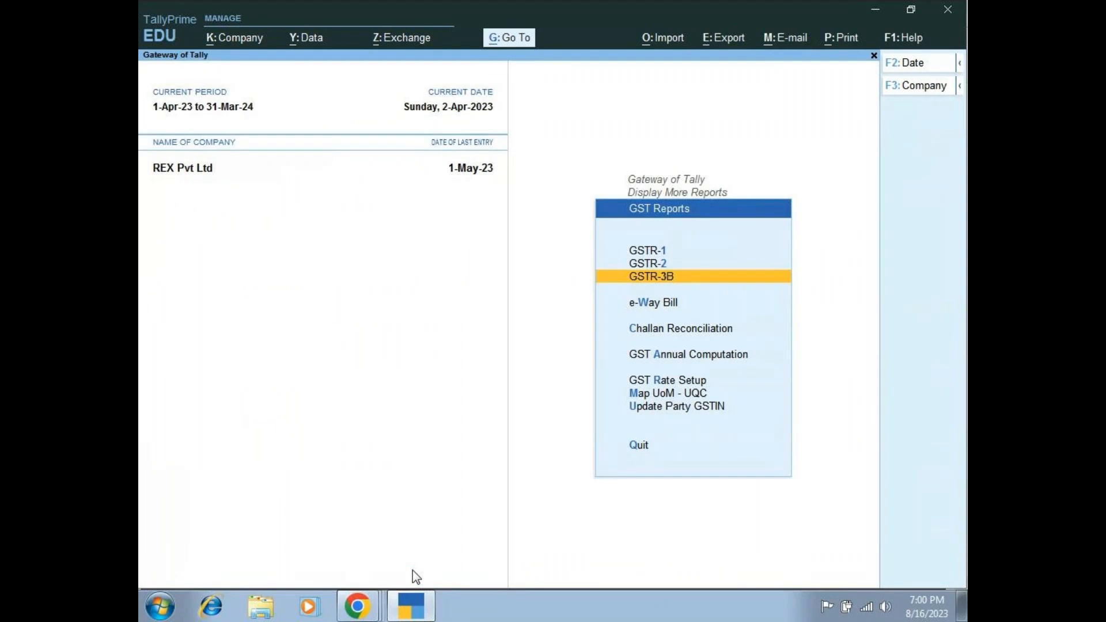
{"action": "key", "text": "Up"}
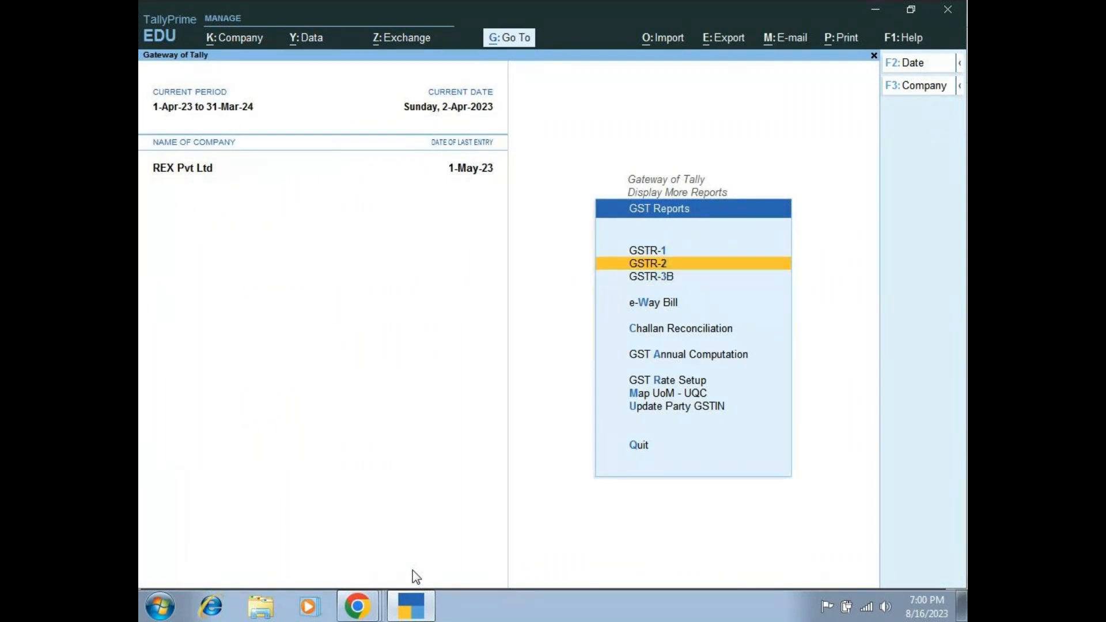
{"action": "key", "text": "Return"}
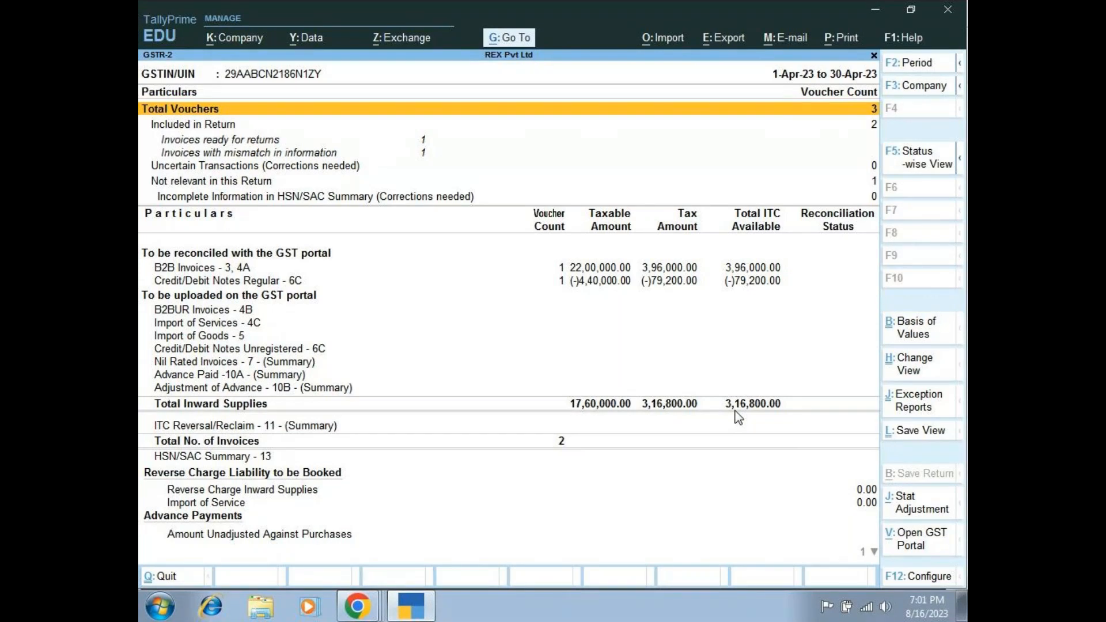
Go from GSTR-2 straight to the GSTR-3B report to compare outward tax with eligible ITC.
{"action": "left_click", "coordinate": [507, 41]}
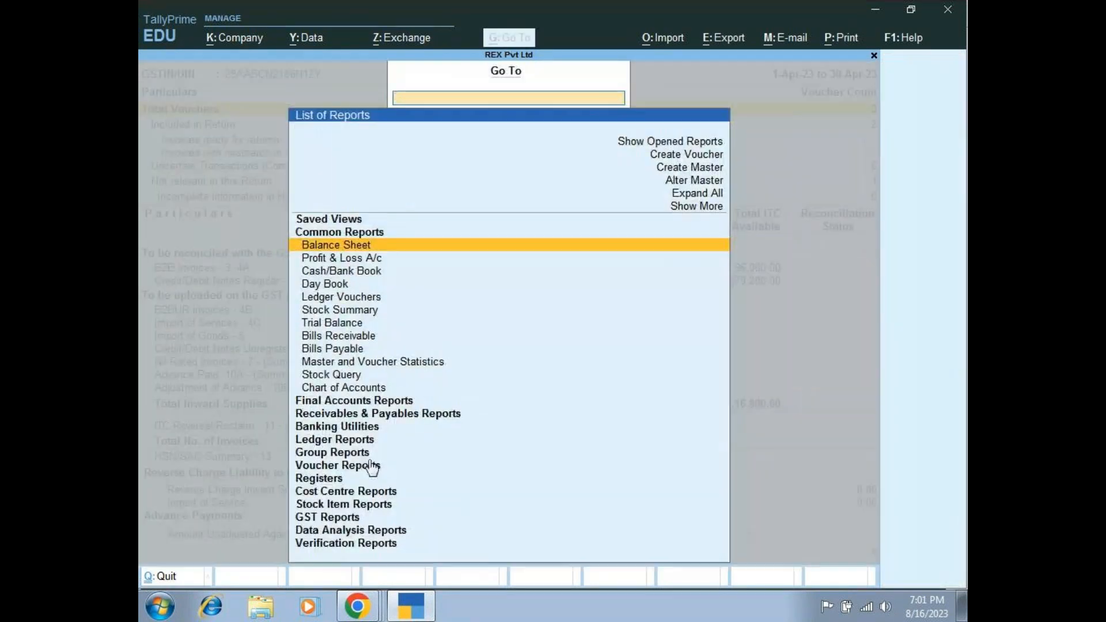
{"action": "left_click", "coordinate": [356, 520]}
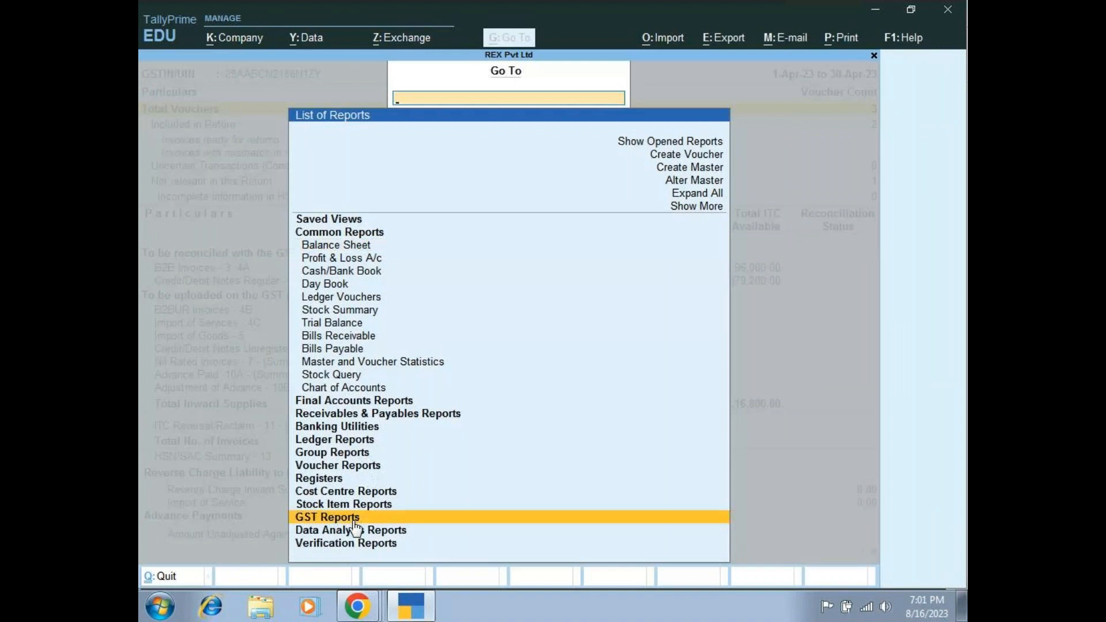
{"action": "left_click", "coordinate": [355, 518]}
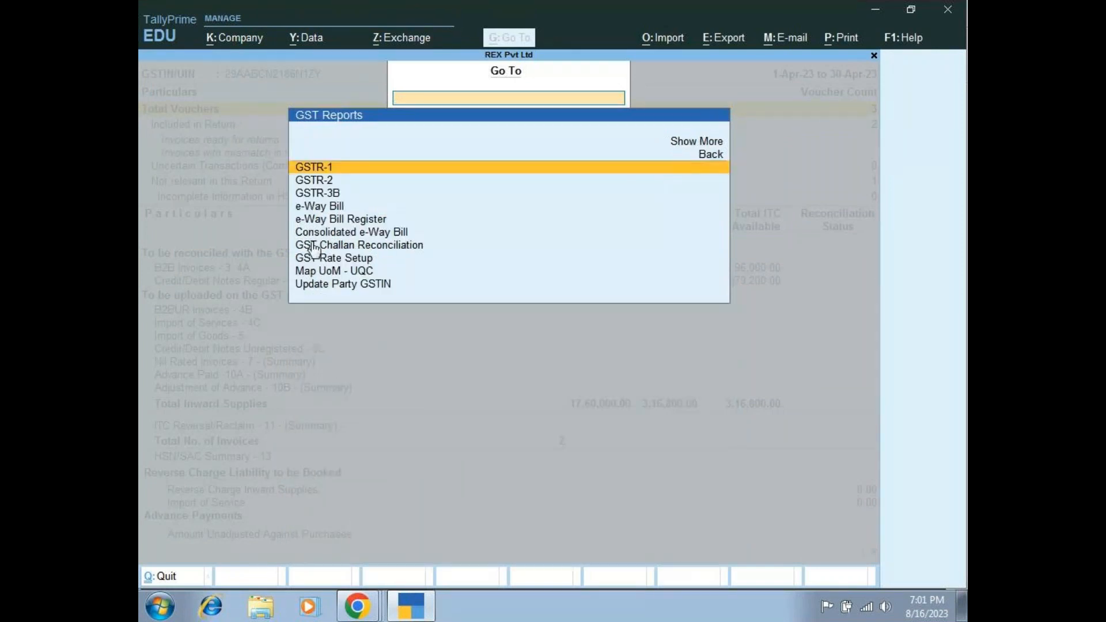
{"action": "left_click", "coordinate": [319, 194]}
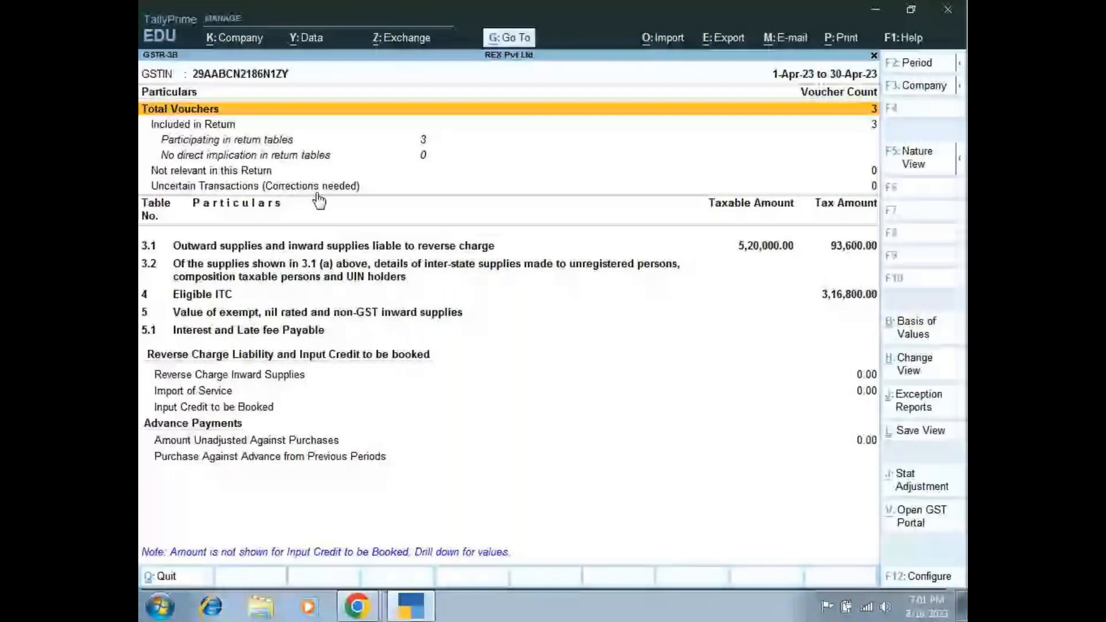
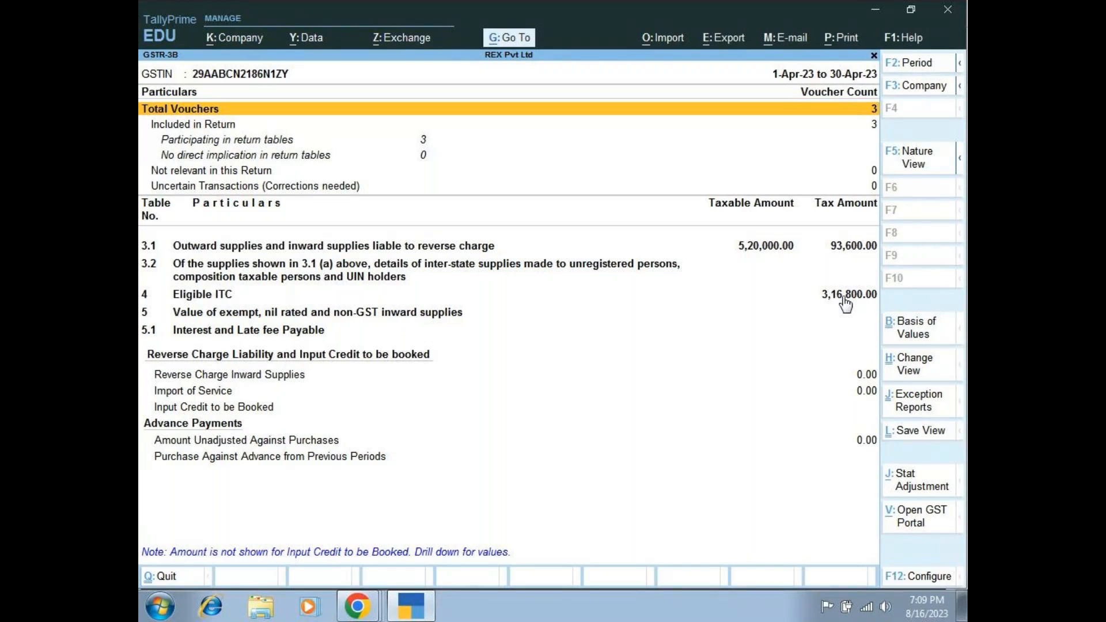
Switch to the GoTo meeting window in Chrome to check it, and return to the GSTR-3B report in TallyPrime.
{"action": "left_click", "coordinate": [358, 605]}
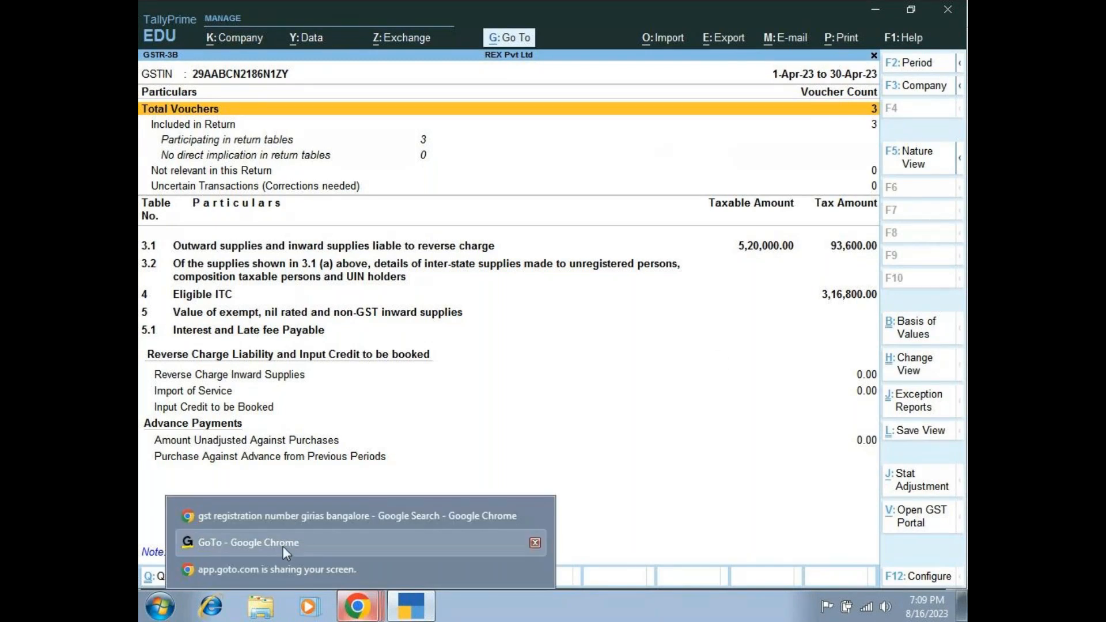
{"action": "left_click", "coordinate": [282, 544]}
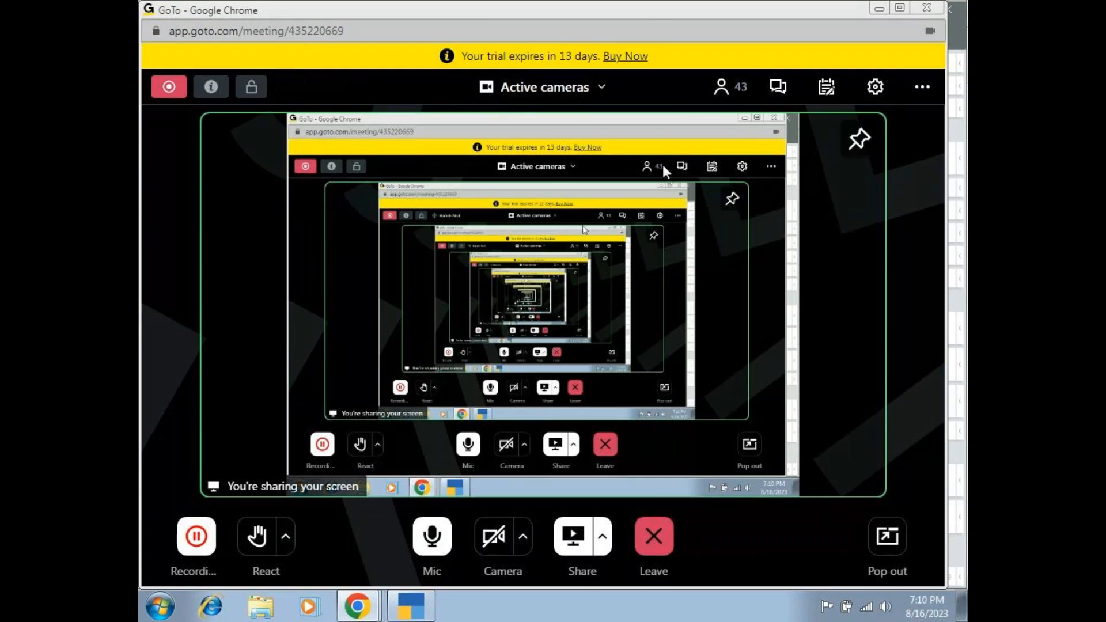
{"action": "left_click", "coordinate": [878, 10]}
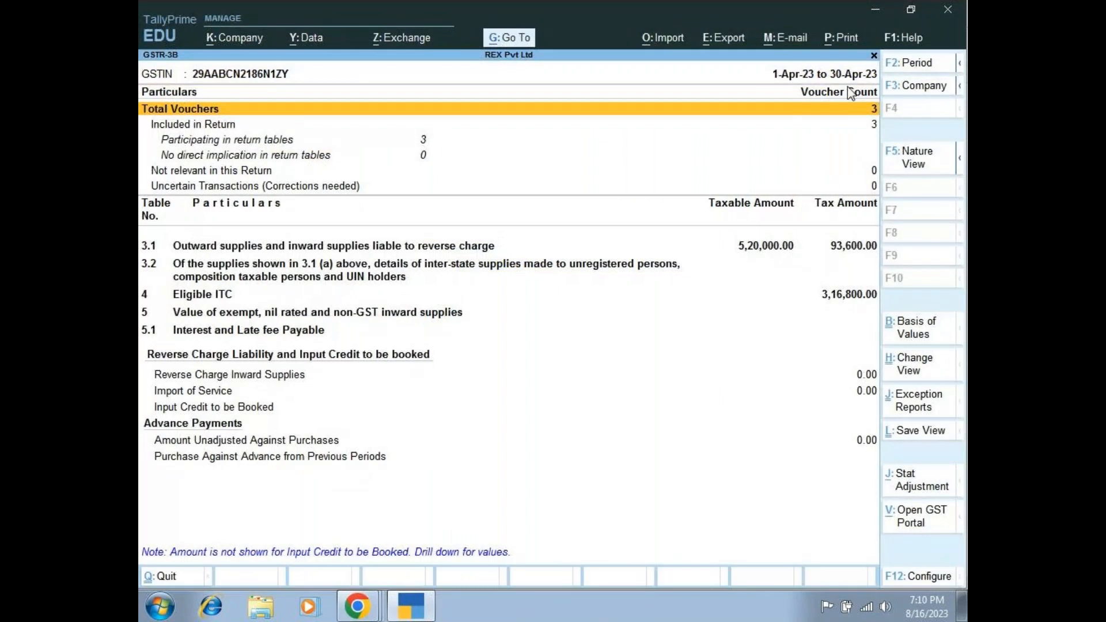
Leave the GSTR-3B report and the report menus for the Gateway of Tally, keeping the company open.
{"action": "left_click", "coordinate": [836, 251]}
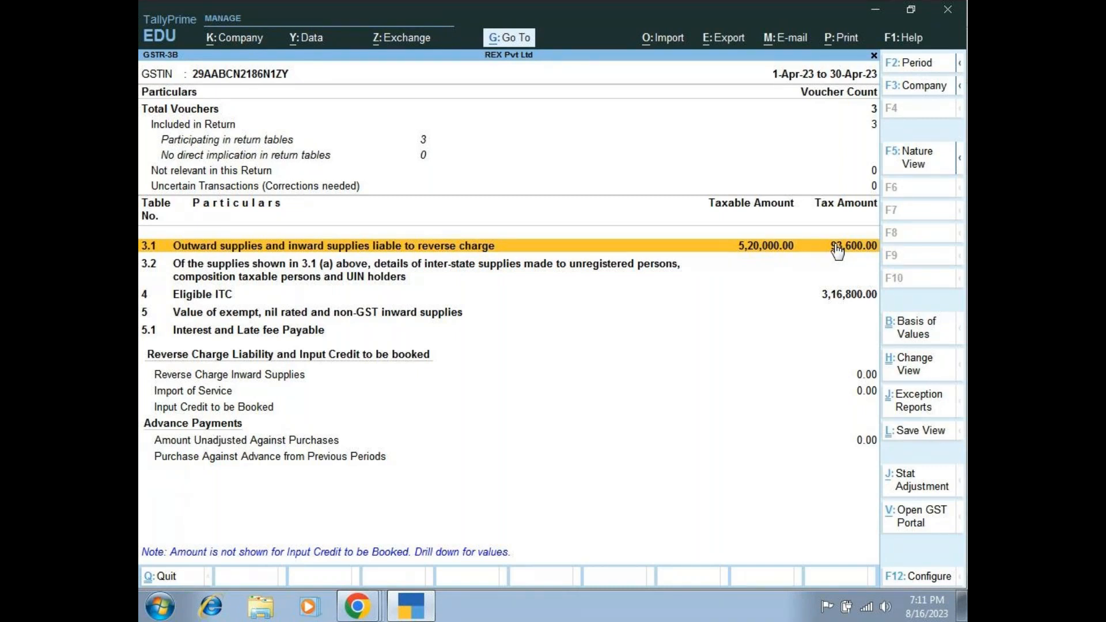
{"action": "key", "text": "Escape"}
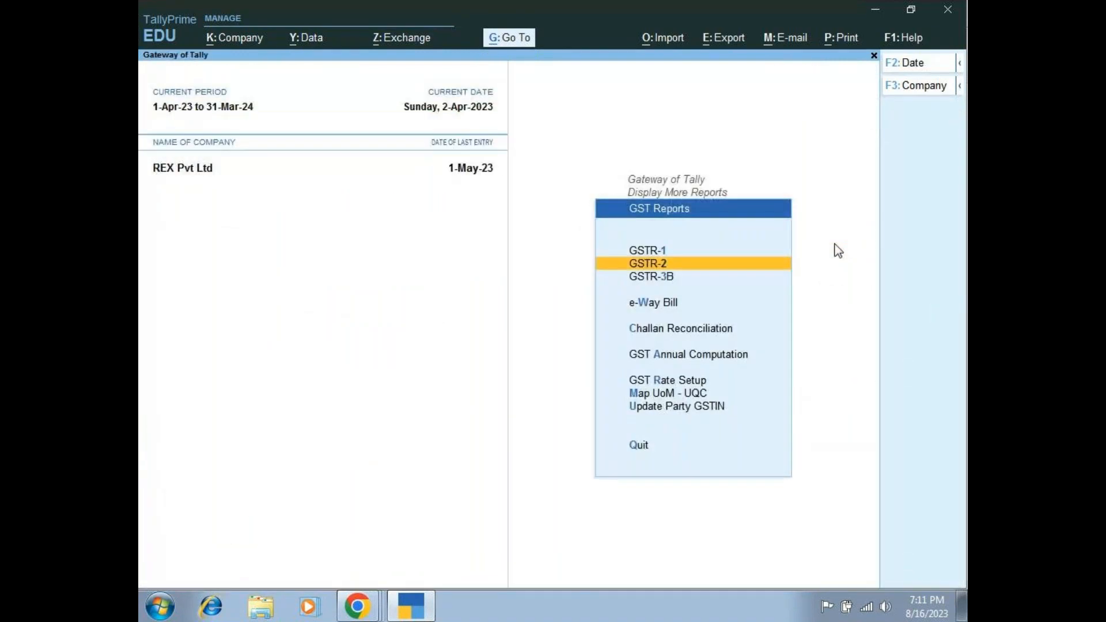
{"action": "key", "text": "Escape"}
{"action": "key", "text": "Escape"}
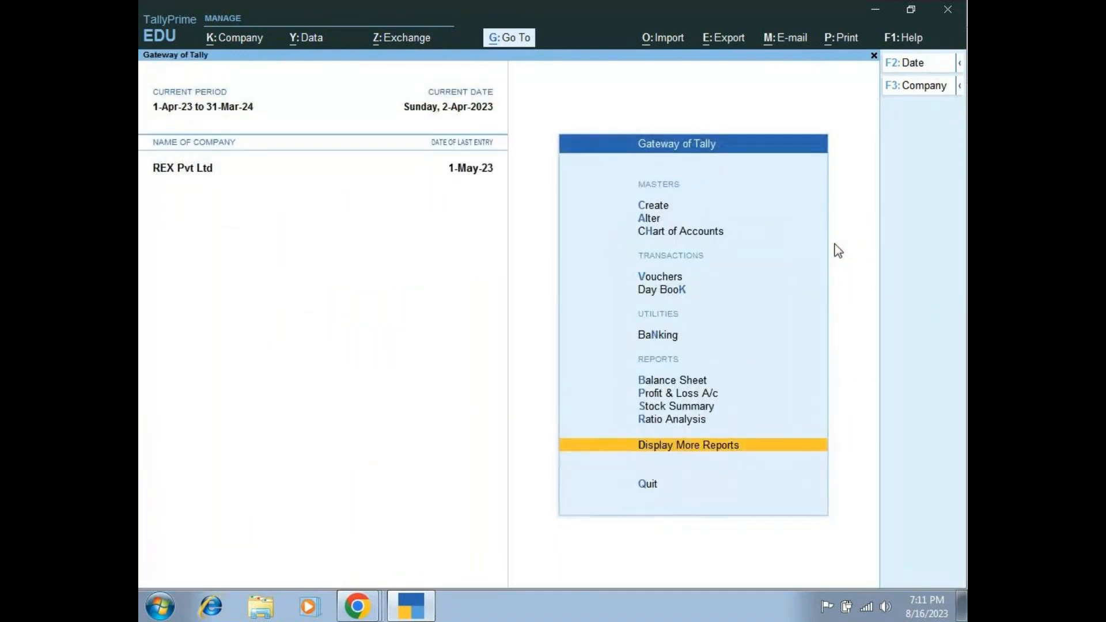
{"action": "key", "text": "Escape"}
{"action": "key", "text": "n"}
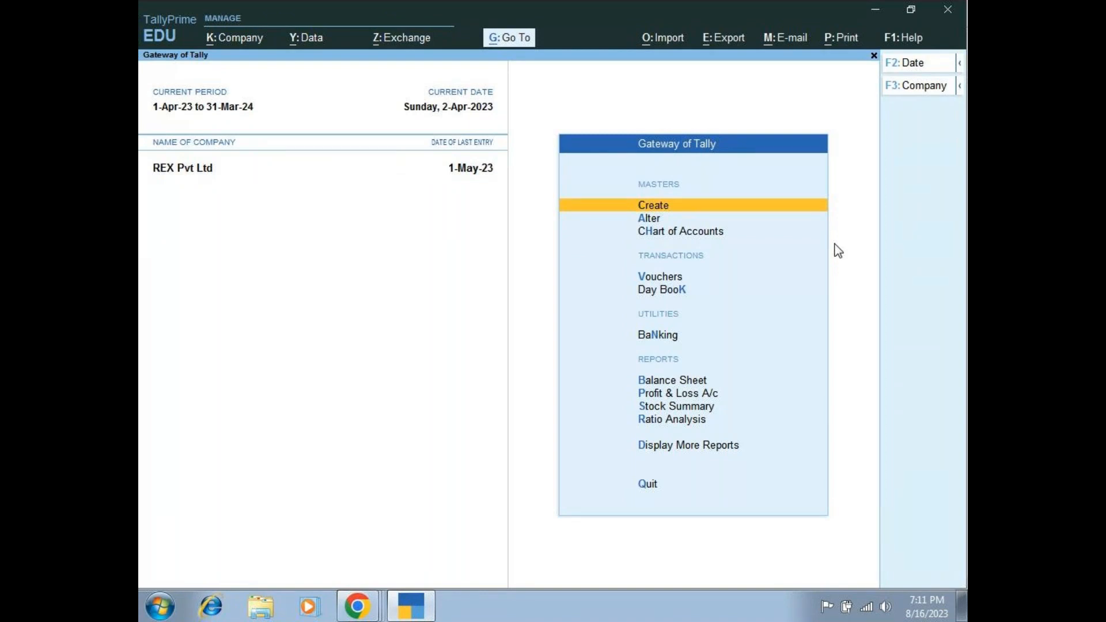
Open voucher entry for a new sales voucher of REX Pvt Ltd.
{"action": "key", "text": "Down"}
{"action": "key", "text": "Down"}
{"action": "key", "text": "Down"}
{"action": "key", "text": "Down"}
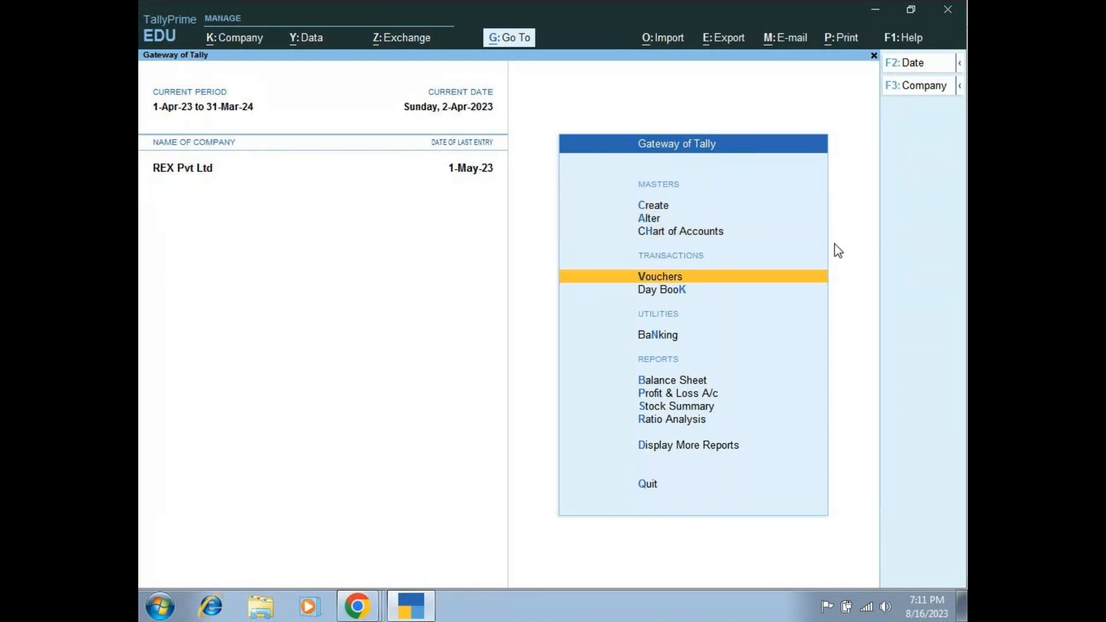
{"action": "key", "text": "Up"}
{"action": "key", "text": "Return"}
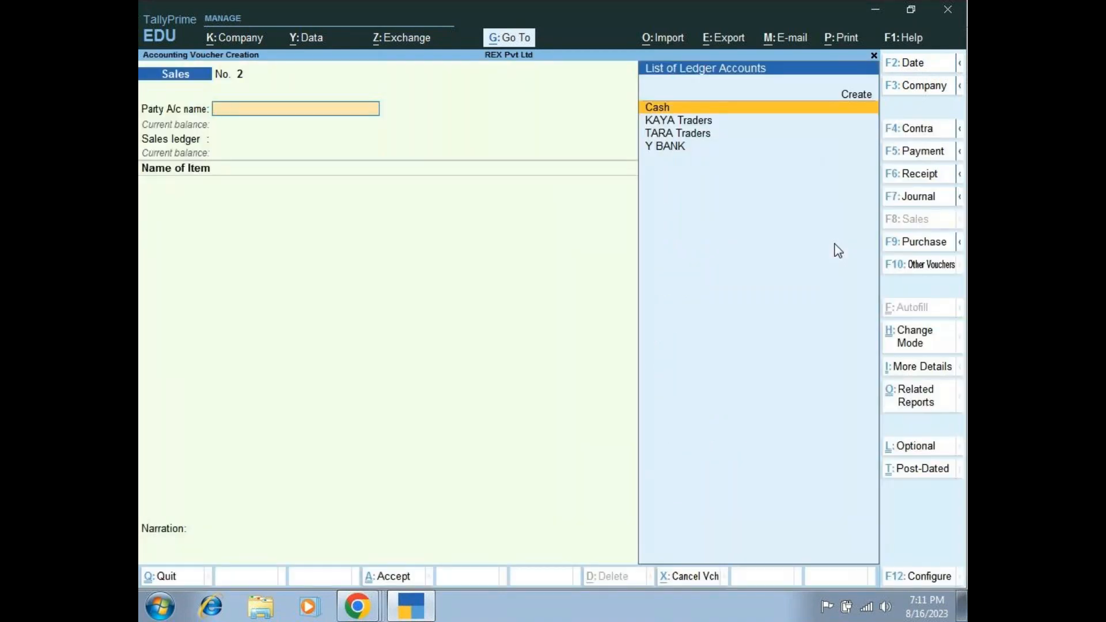
{"action": "left_click", "coordinate": [914, 65]}
{"action": "type", "text": "25"}
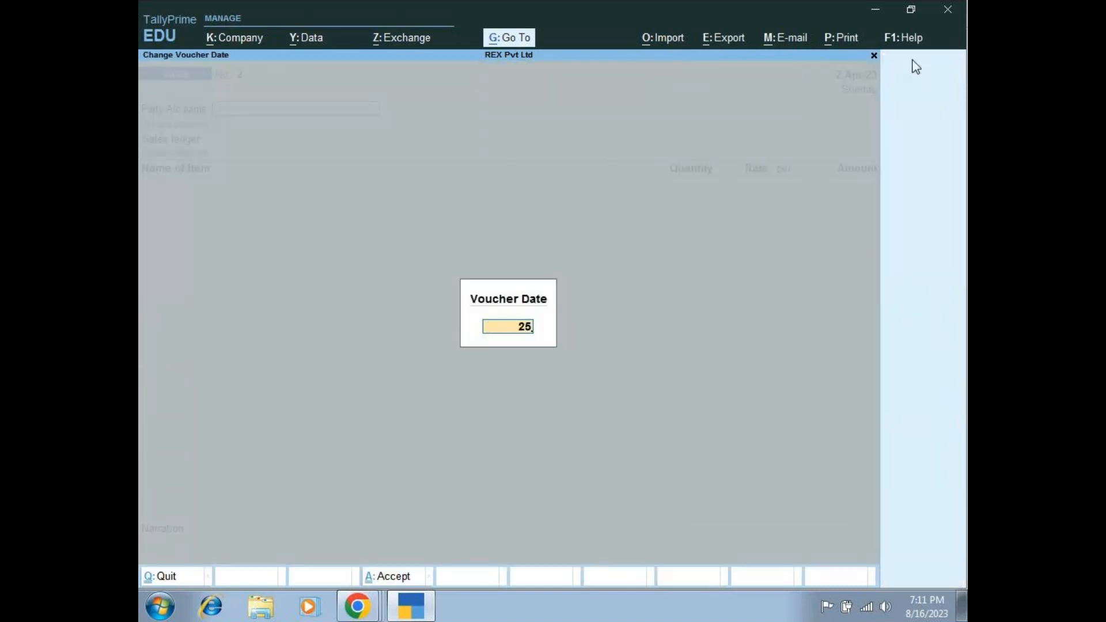
{"action": "type", "text": ".4"}
{"action": "key", "text": "BackSpace"}
{"action": "key", "text": "BackSpace"}
{"action": "key", "text": "BackSpace"}
{"action": "key", "text": "BackSpace"}
{"action": "type", "text": "30.4"}
{"action": "key", "text": "BackSpace"}
{"action": "key", "text": "BackSpace"}
{"action": "key", "text": "BackSpace"}
{"action": "key", "text": "BackSpace"}
{"action": "key", "text": "Escape"}
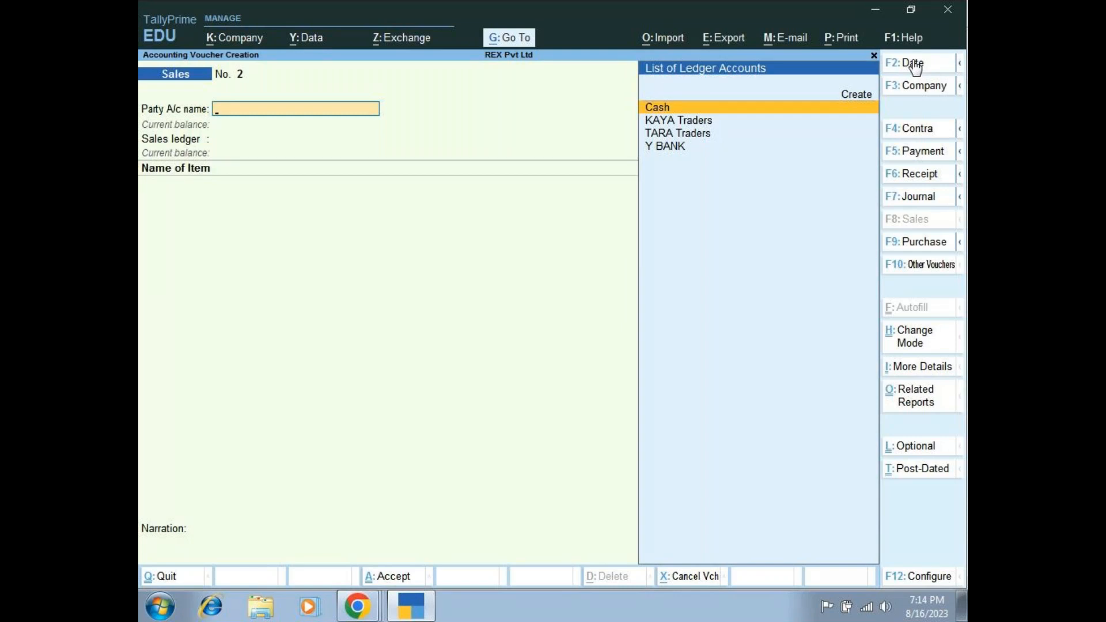
Set TARA Traders as the party with blank dispatch details and its default party details, and choose Sale A/c as sales ledger.
{"action": "key", "text": "Down"}
{"action": "key", "text": "Down"}
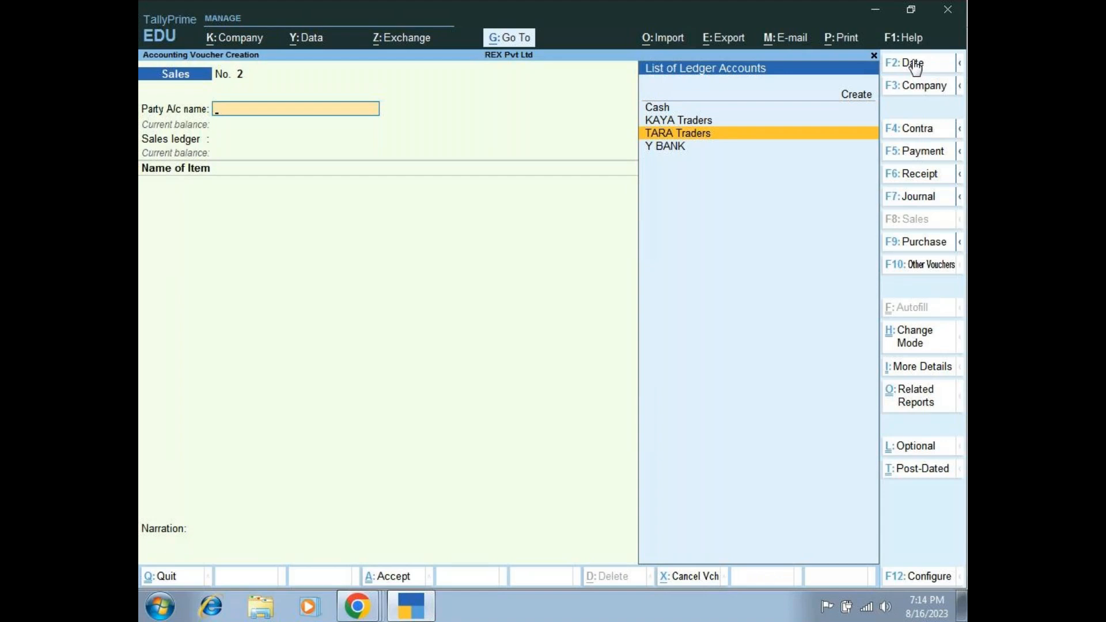
{"action": "key", "text": "Return"}
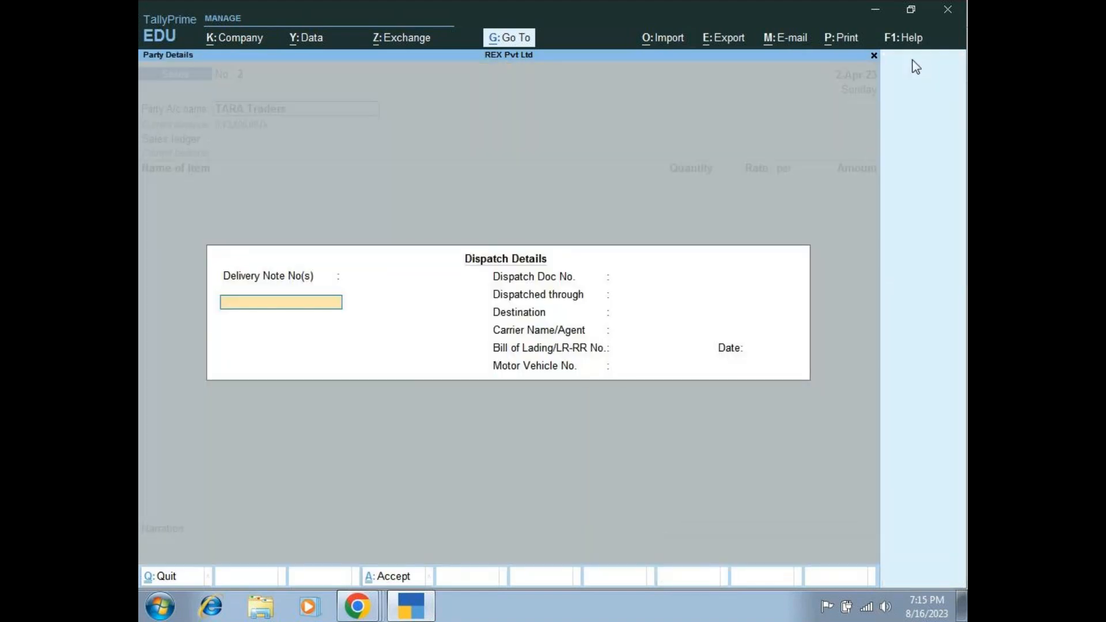
{"action": "key", "text": "ctrl+a"}
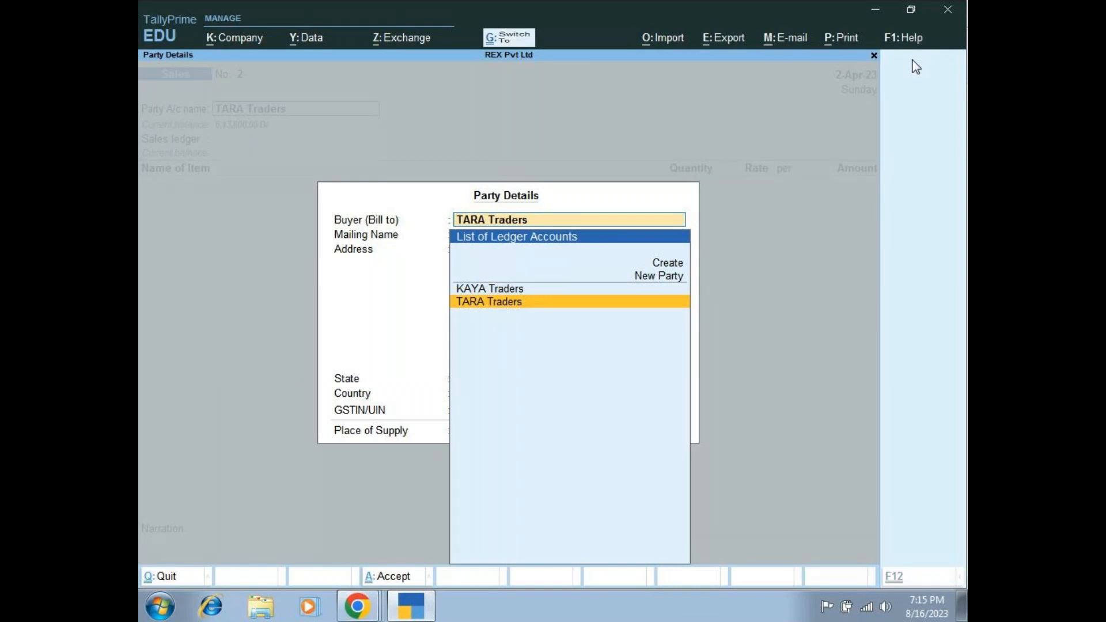
{"action": "key", "text": "ctrl+a"}
{"action": "key", "text": "Return"}
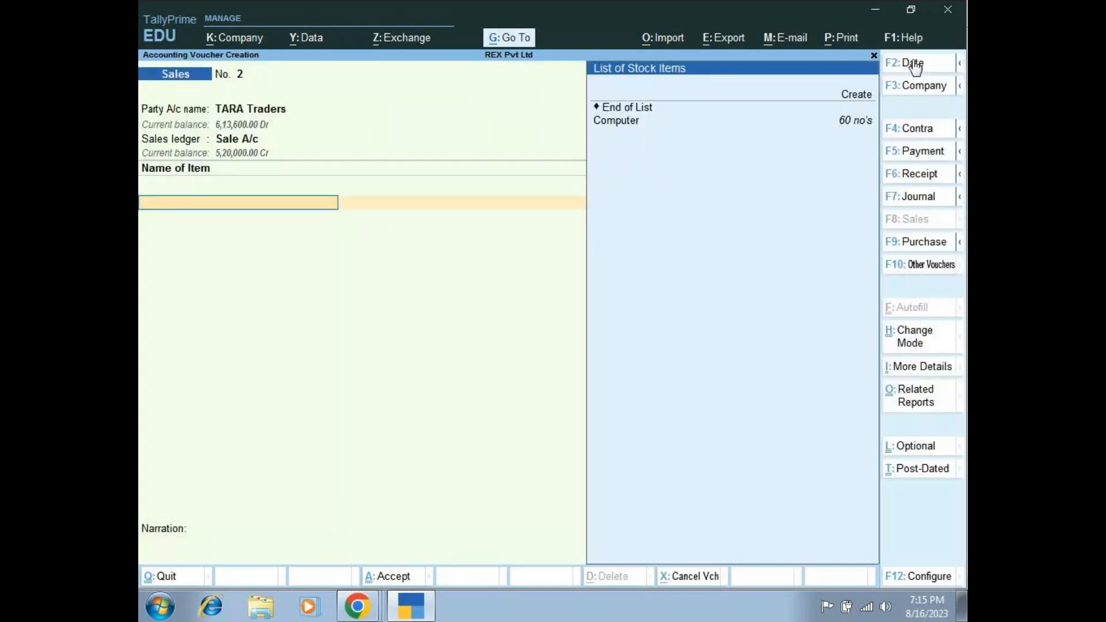
Add the Computer item with a quantity of 60 no's at a rate of 26,000.00 and end the item list.
{"action": "key", "text": "Return"}
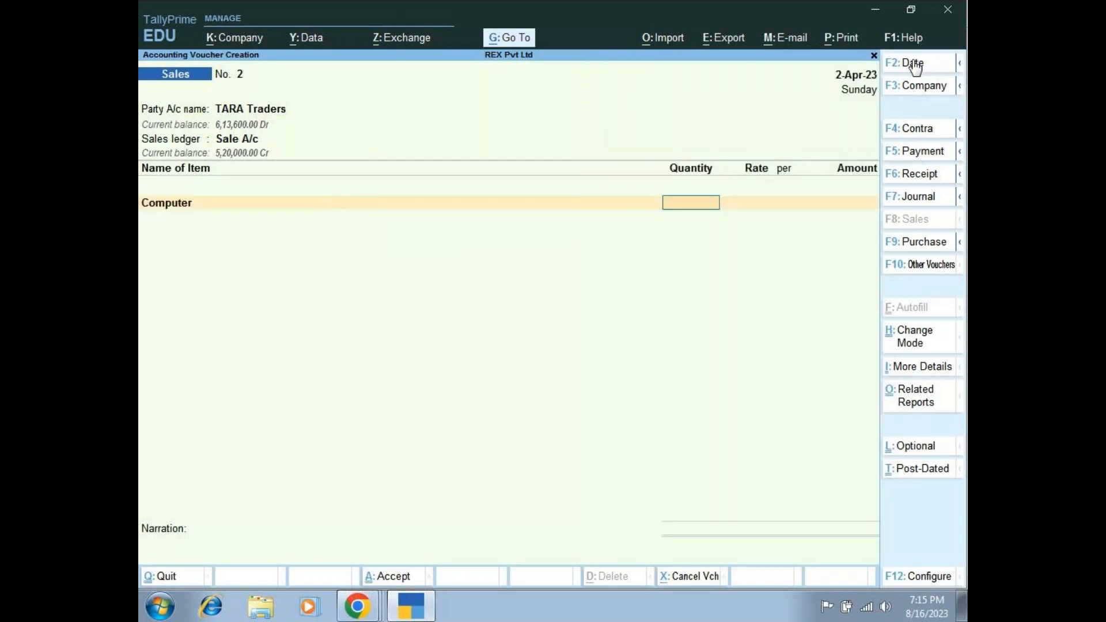
{"action": "type", "text": "60"}
{"action": "key", "text": "Return"}
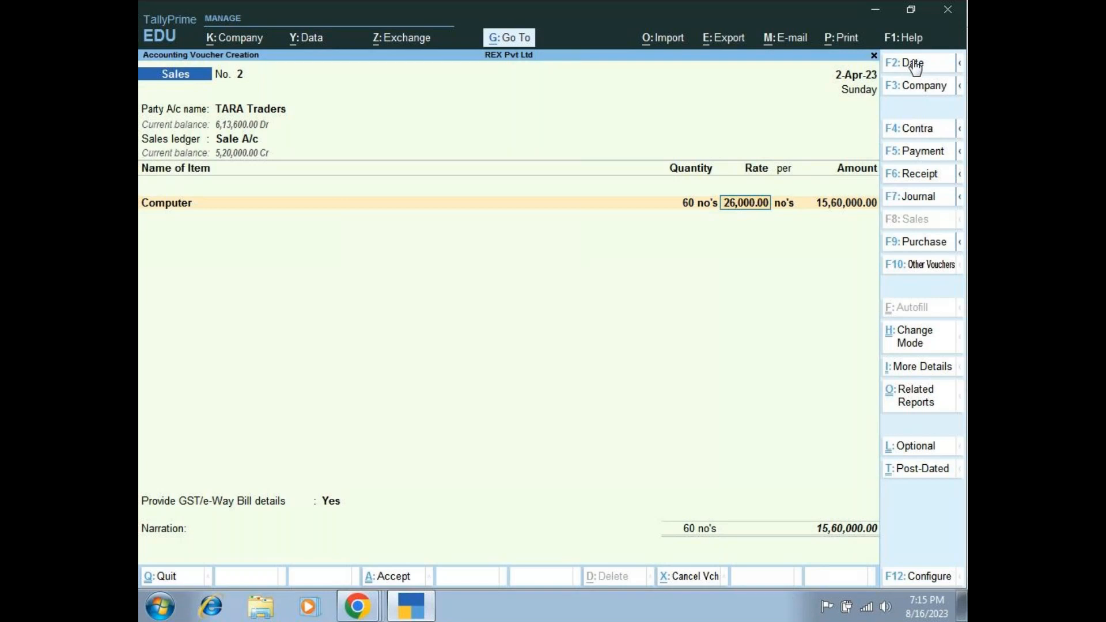
{"action": "key", "text": "Return"}
{"action": "key", "text": "Return"}
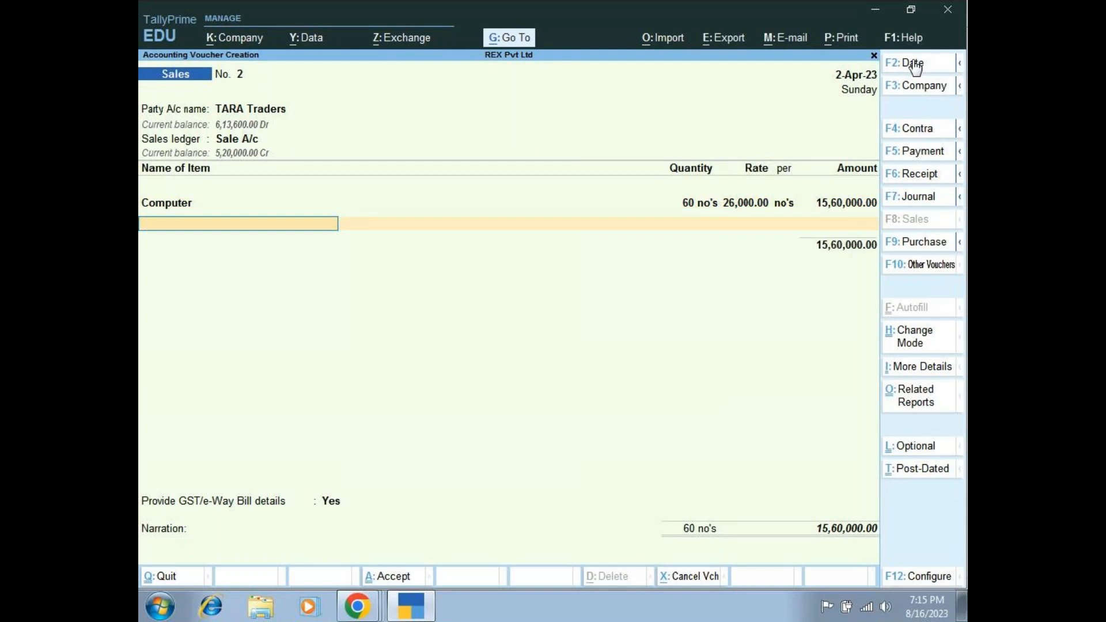
{"action": "key", "text": "Down"}
{"action": "key", "text": "Return"}
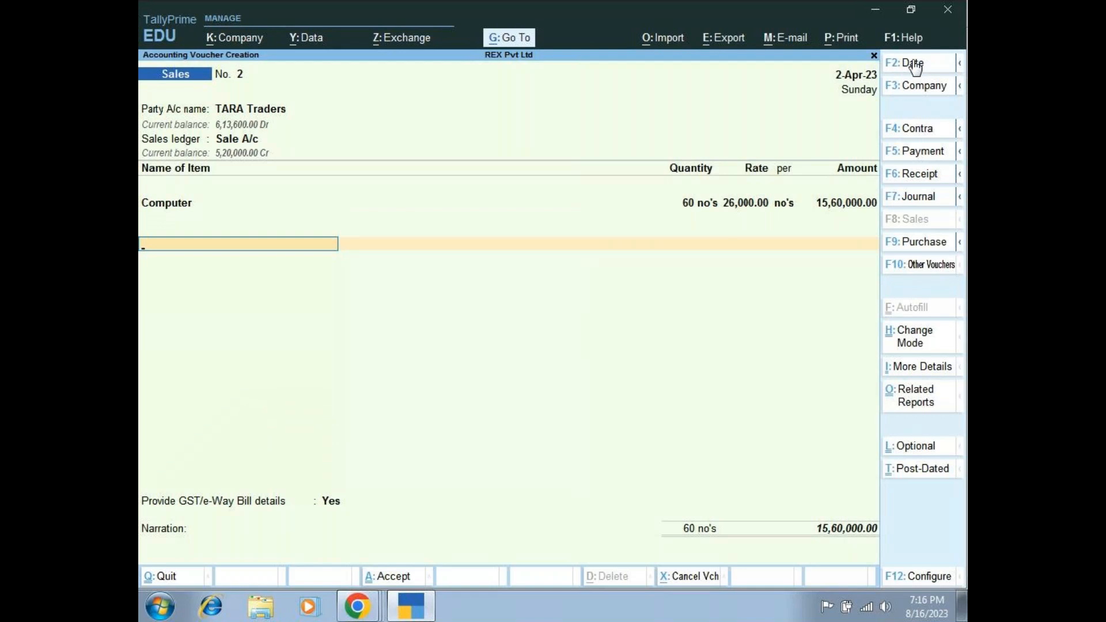
Examine the voucher's GST tax analysis in detailed form, down to central and state tax, and return to the voucher.
{"action": "key", "text": "ctrl+o"}
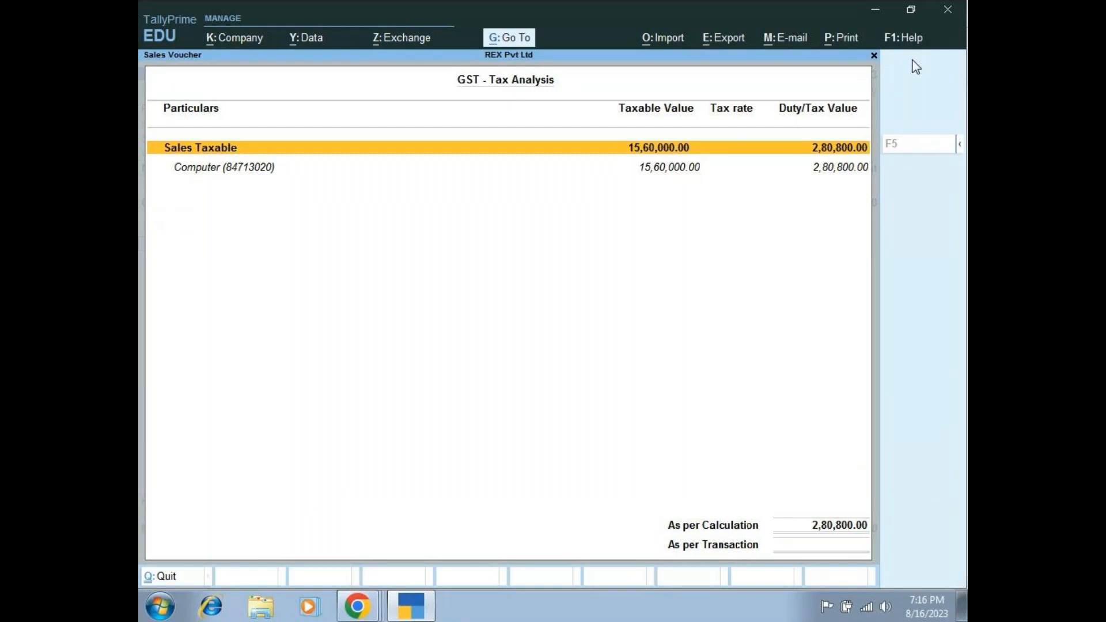
{"action": "key", "text": "alt+F5"}
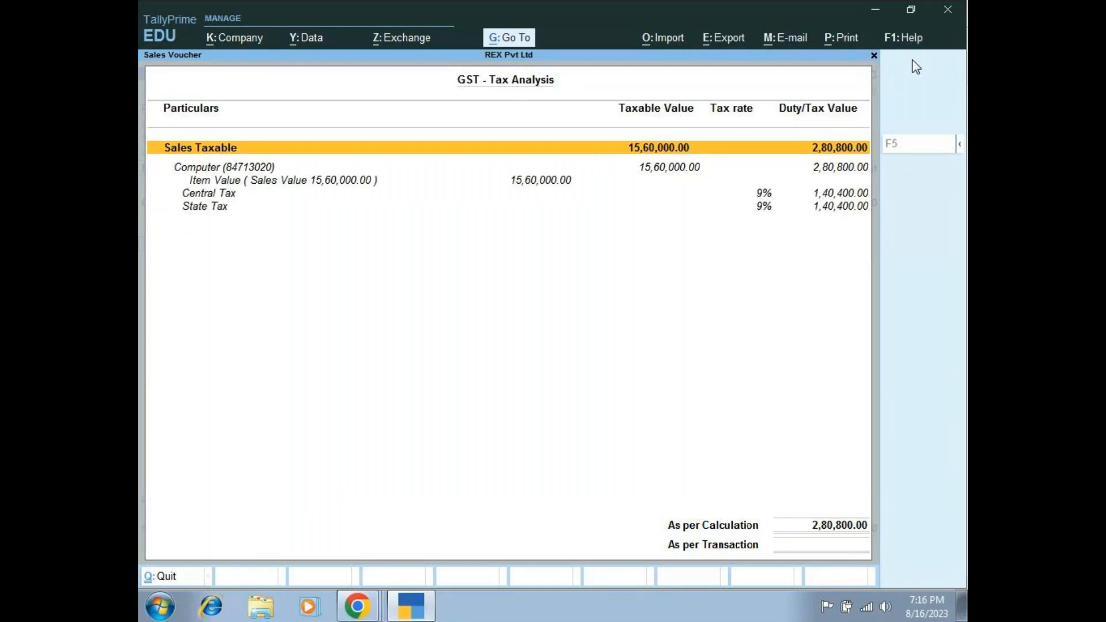
{"action": "key", "text": "Escape"}
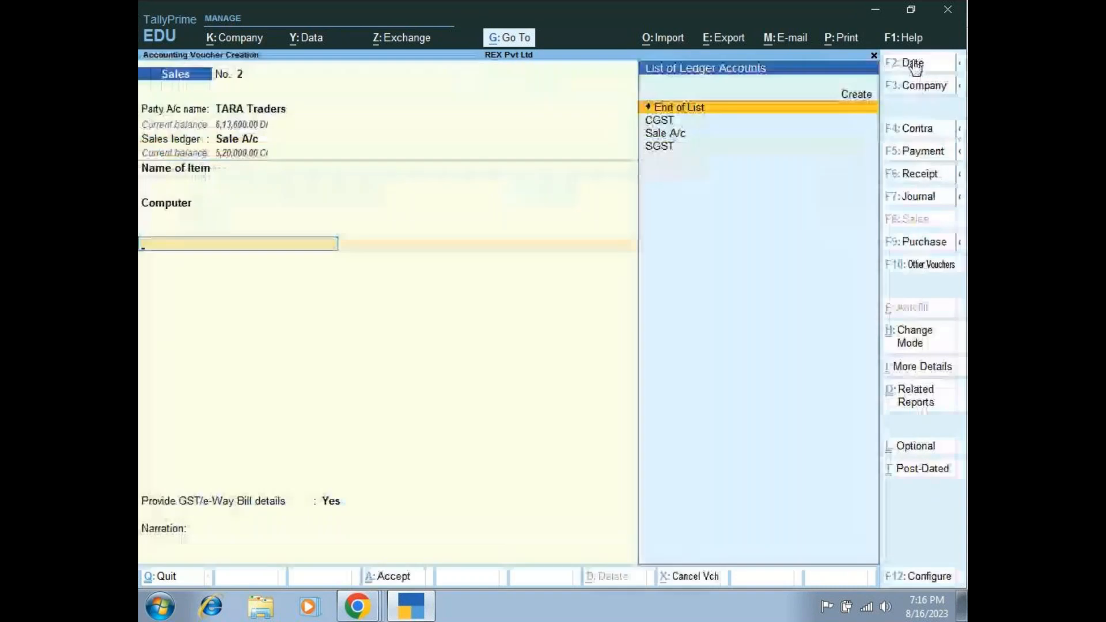
Add the CGST and SGST ledgers to the sales voucher and open its GST/e-Way Bill details.
{"action": "key", "text": "Down"}
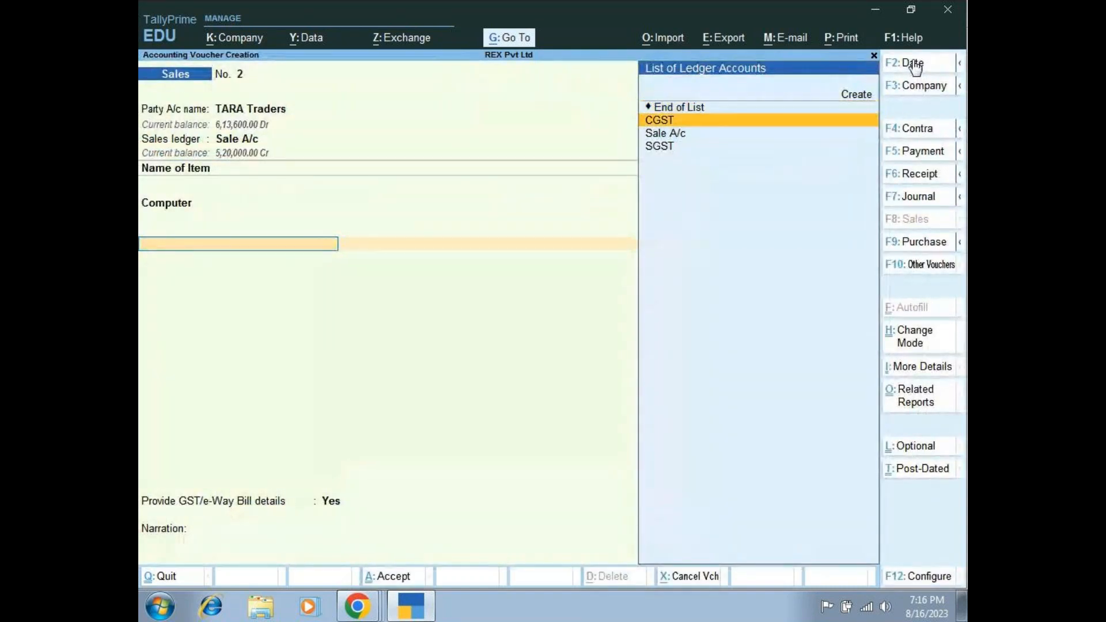
{"action": "key", "text": "Return"}
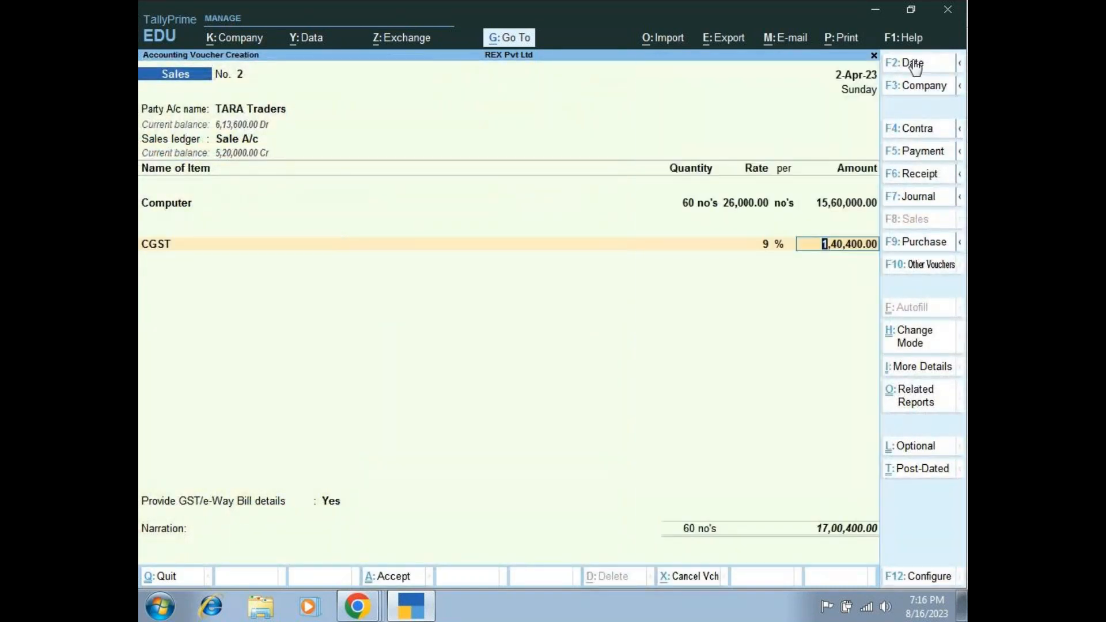
{"action": "key", "text": "Return"}
{"action": "type", "text": "SG"}
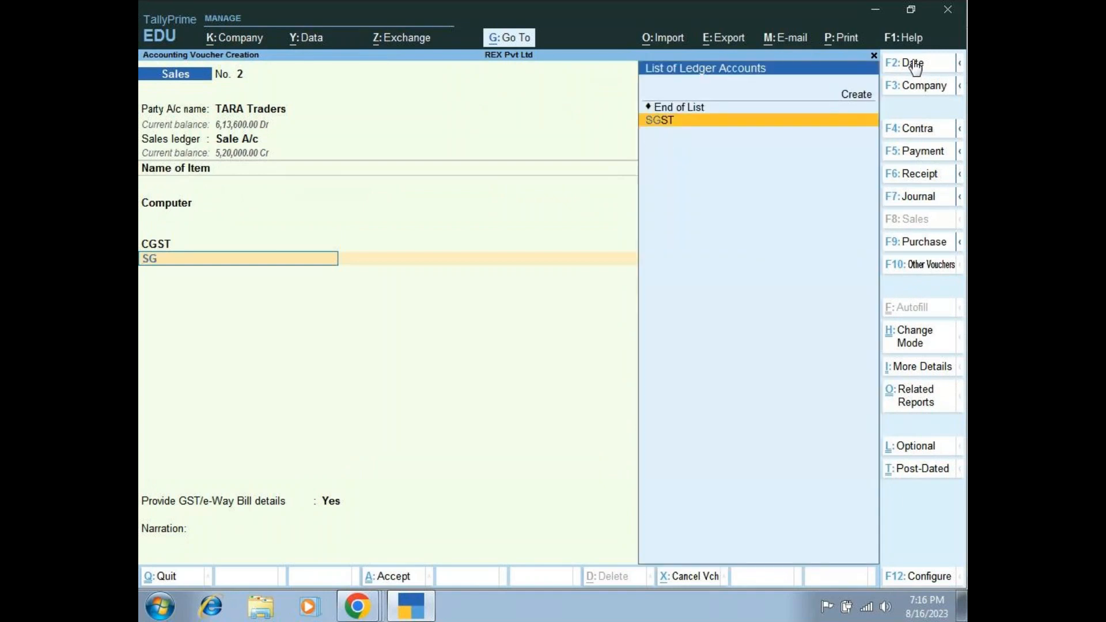
{"action": "key", "text": "Return"}
{"action": "key", "text": "Return"}
{"action": "key", "text": "Return"}
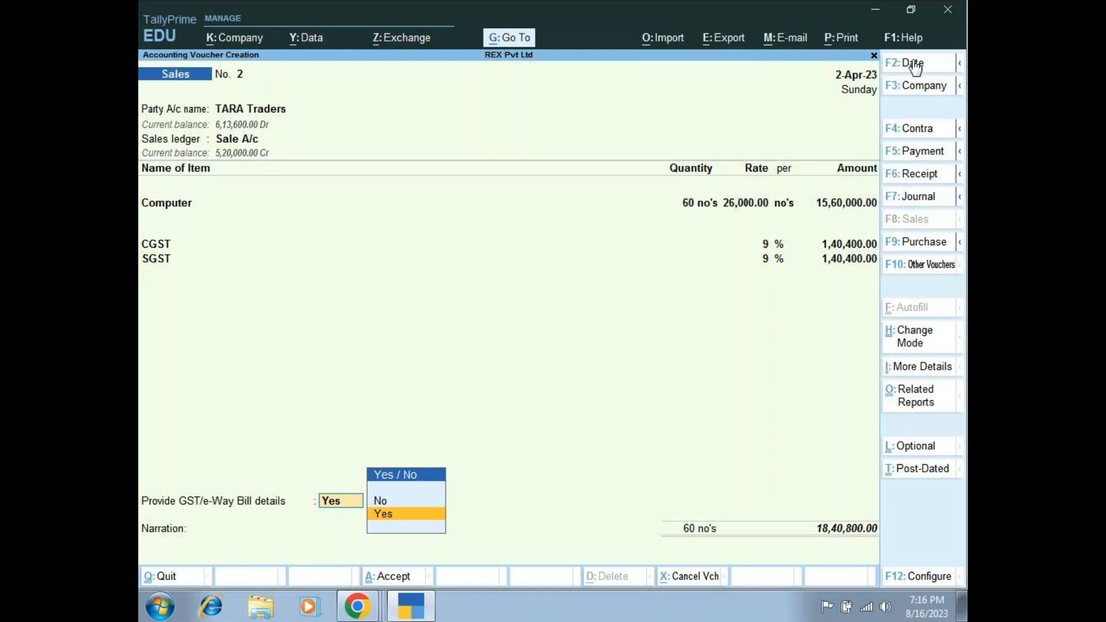
{"action": "key", "text": "Return"}
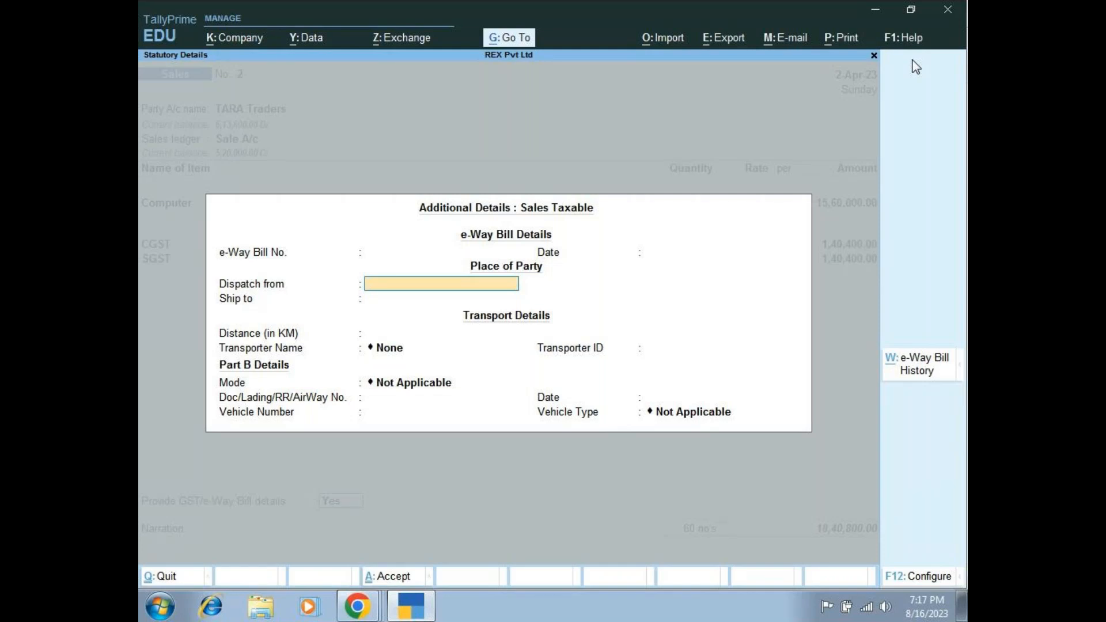
Set the e-Way Bill transport mode to 1 - Road and the vehicle type to R - Regular, leaving the other details at their defaults.
{"action": "key", "text": "Return"}
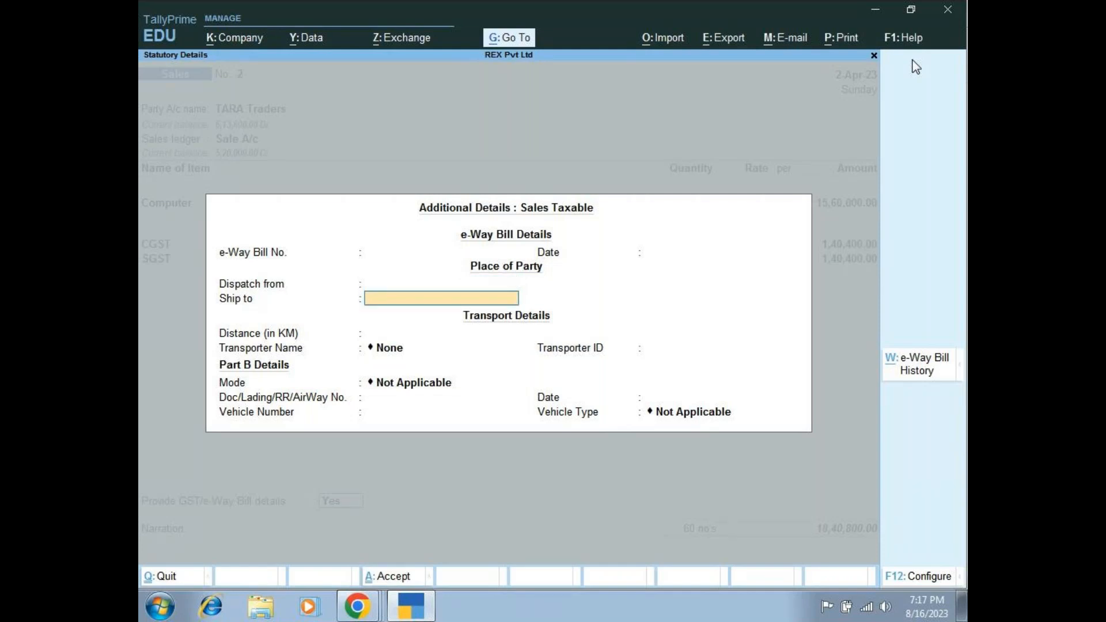
{"action": "key", "text": "Return"}
{"action": "key", "text": "Return"}
{"action": "key", "text": "Return"}
{"action": "key", "text": "Return"}
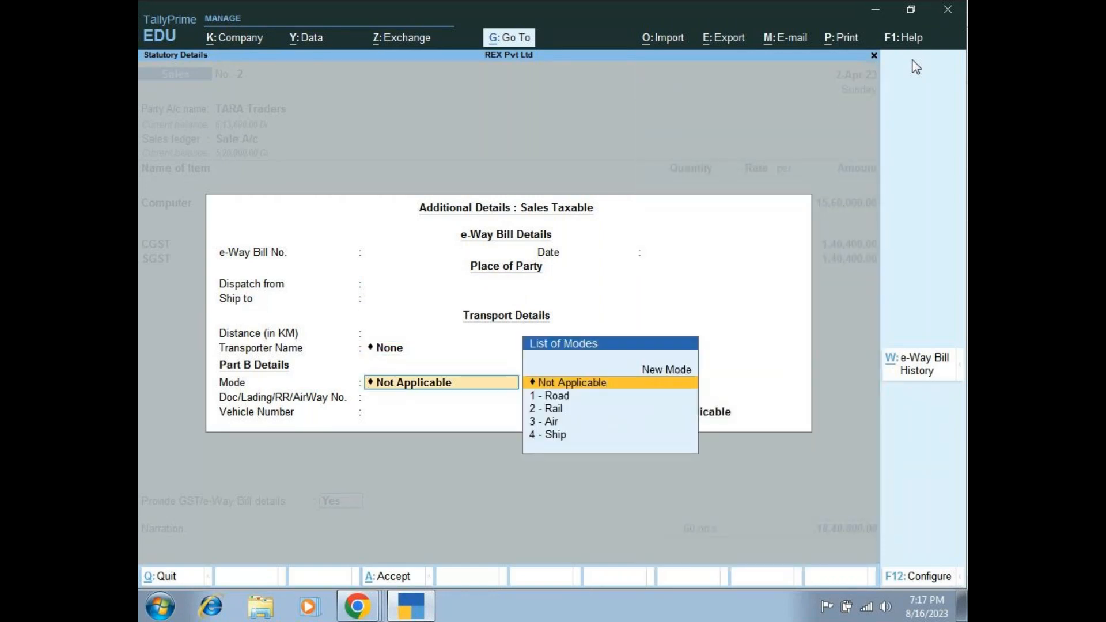
{"action": "key", "text": "Down"}
{"action": "key", "text": "Return"}
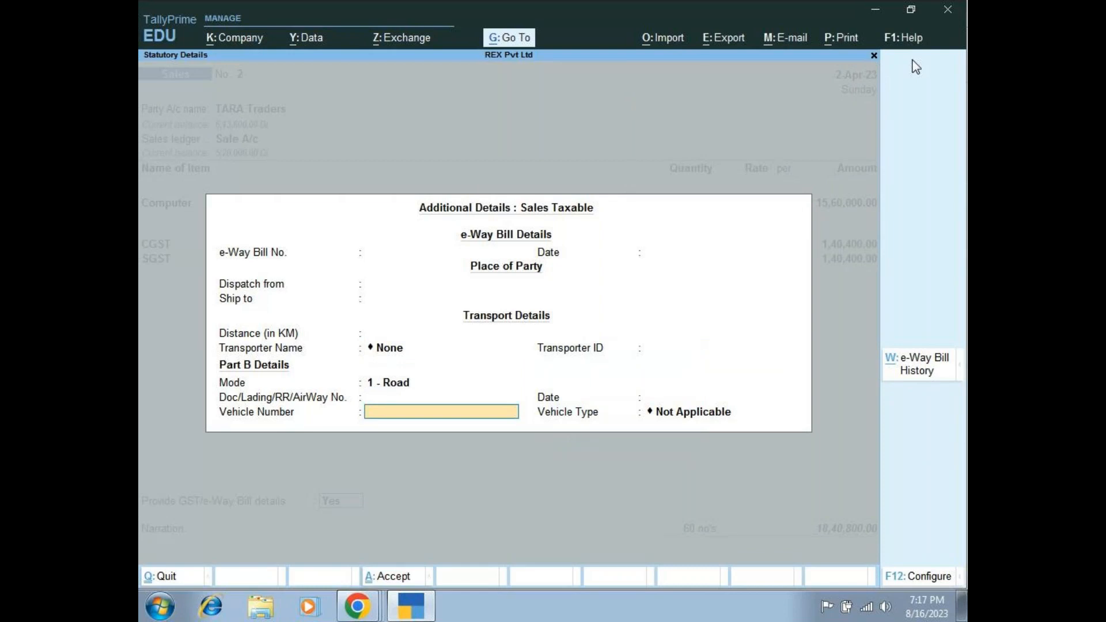
{"action": "key", "text": "Return"}
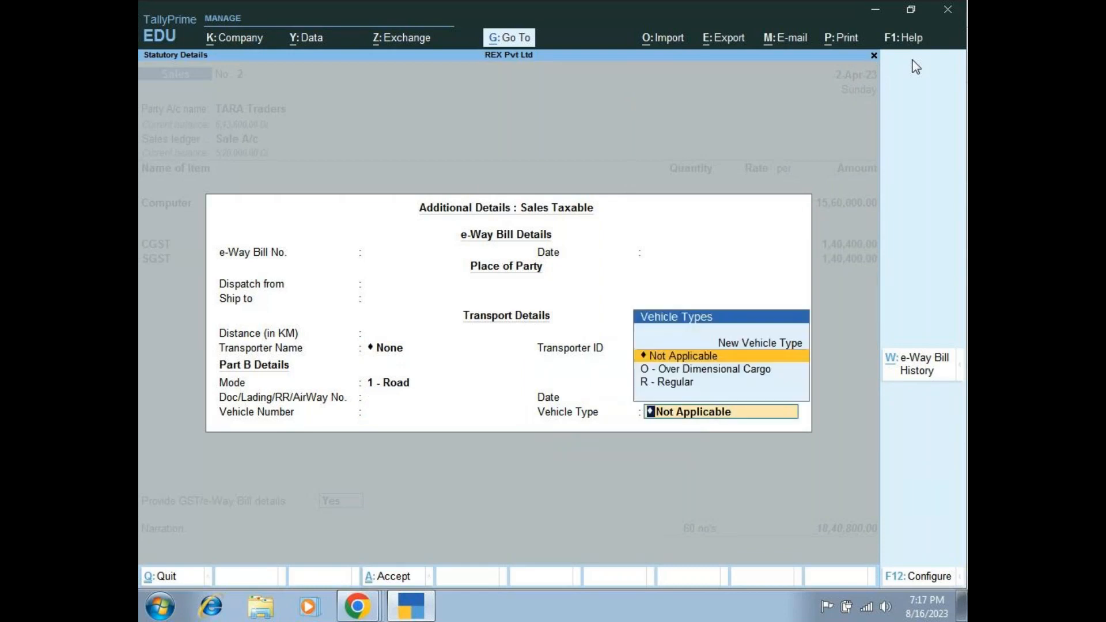
{"action": "key", "text": "Down"}
{"action": "key", "text": "Down"}
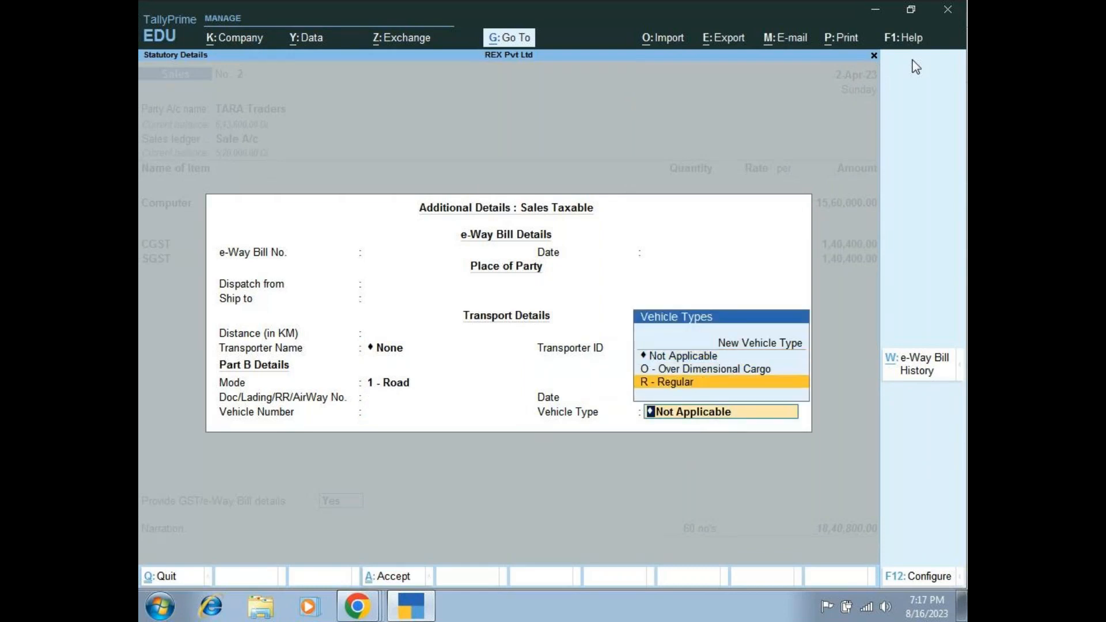
{"action": "key", "text": "Return"}
{"action": "key", "text": "Return"}
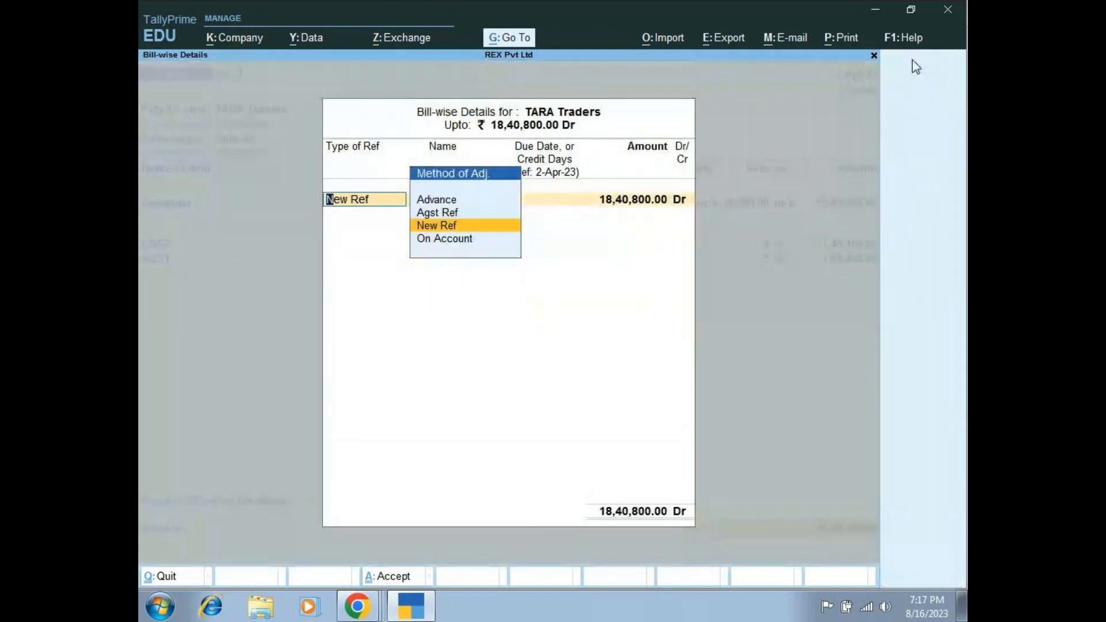
Allocate the full 18,40,800.00 Dr bill amount for TARA Traders to New Ref 2 without credit days.
{"action": "key", "text": "Return"}
{"action": "key", "text": "Return"}
{"action": "key", "text": "Return"}
{"action": "key", "text": "Return"}
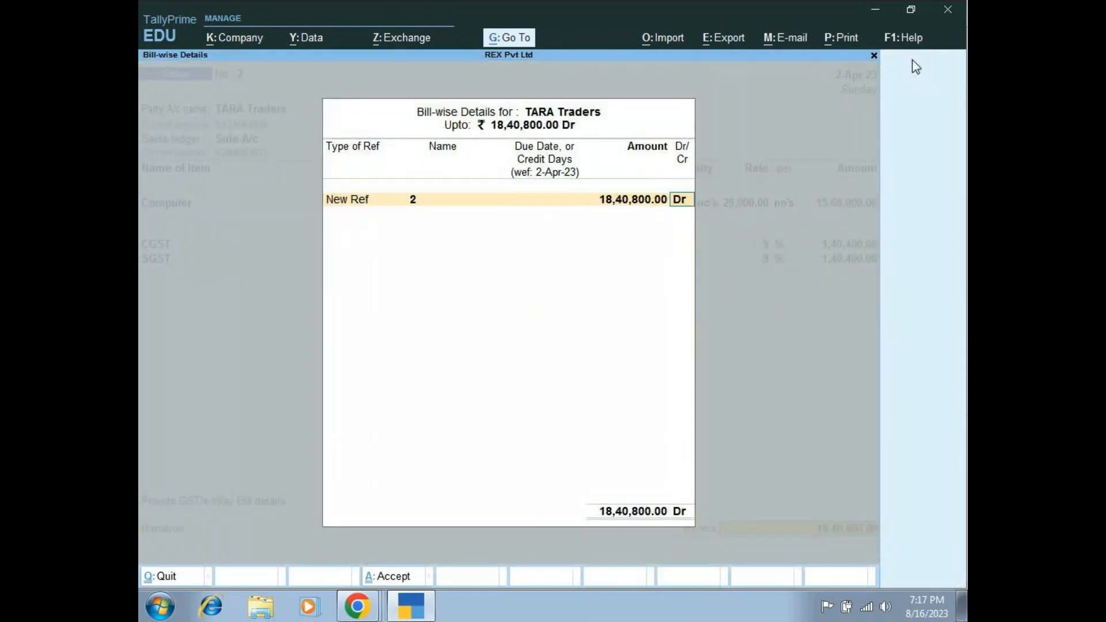
{"action": "key", "text": "Return"}
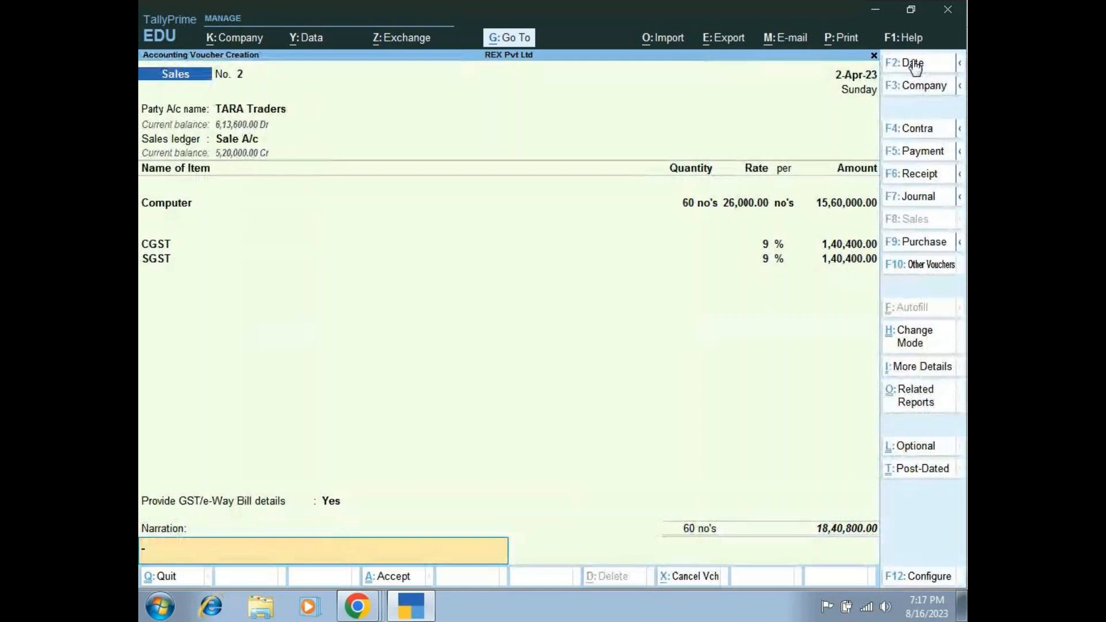
Enter the narration "BEING STOCK ITEM SOLD" and accept the sales voucher.
{"action": "type", "text": "BEING STOCK ITEM S"}
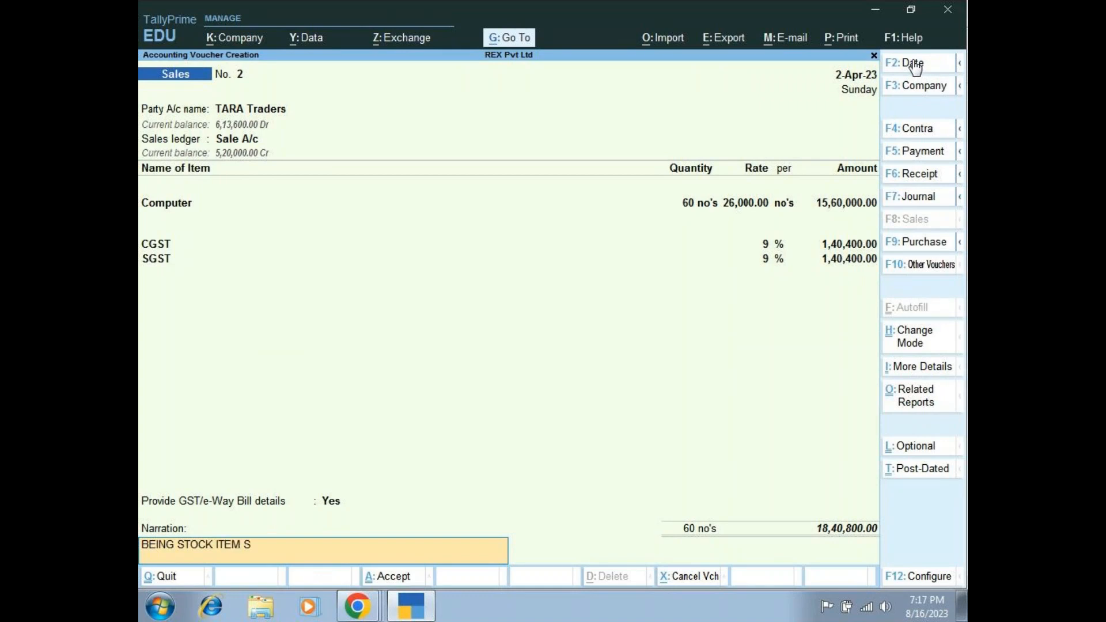
{"action": "type", "text": "OLD"}
{"action": "key", "text": "Return"}
{"action": "key", "text": "Return"}
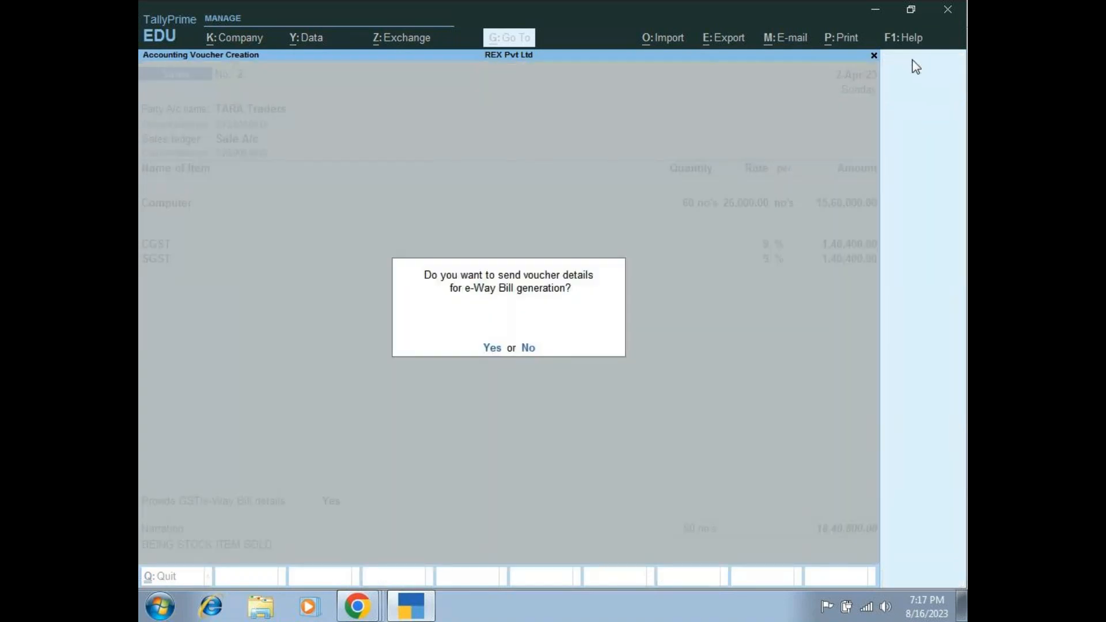
Answer the e-Way Bill generation question to finish the voucher and exit voucher entry to the Gateway of Tally.
{"action": "key", "text": "Return"}
{"action": "key", "text": "Return"}
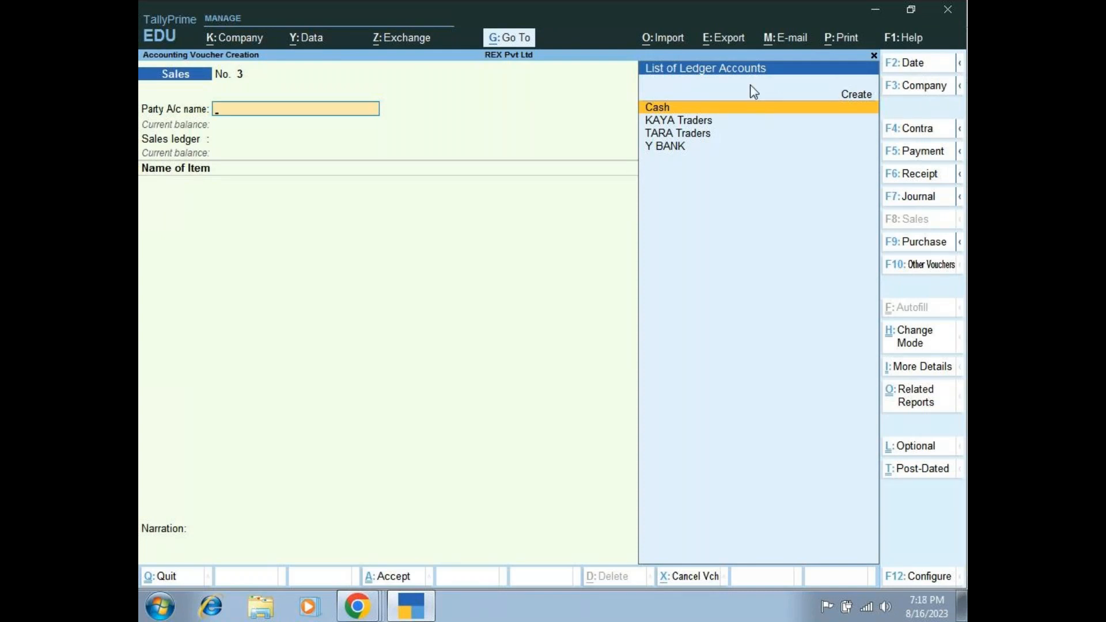
{"action": "key", "text": "Escape"}
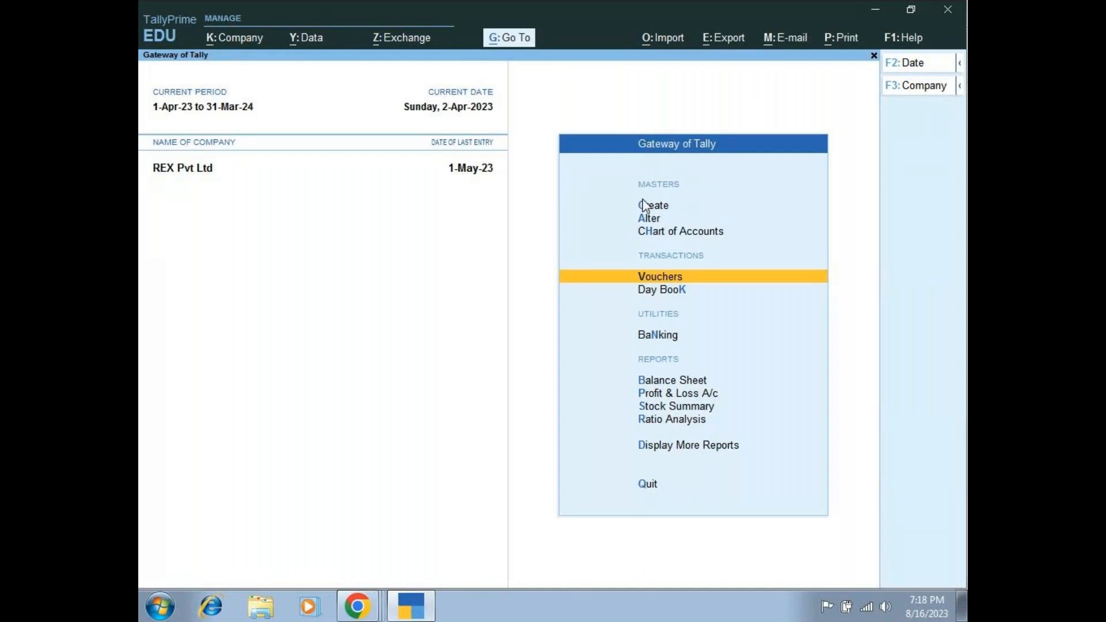
Open the Display More Reports list for REX Pvt Ltd.
{"action": "key", "text": "Down"}
{"action": "key", "text": "Down"}
{"action": "key", "text": "Down"}
{"action": "key", "text": "Down"}
{"action": "key", "text": "Down"}
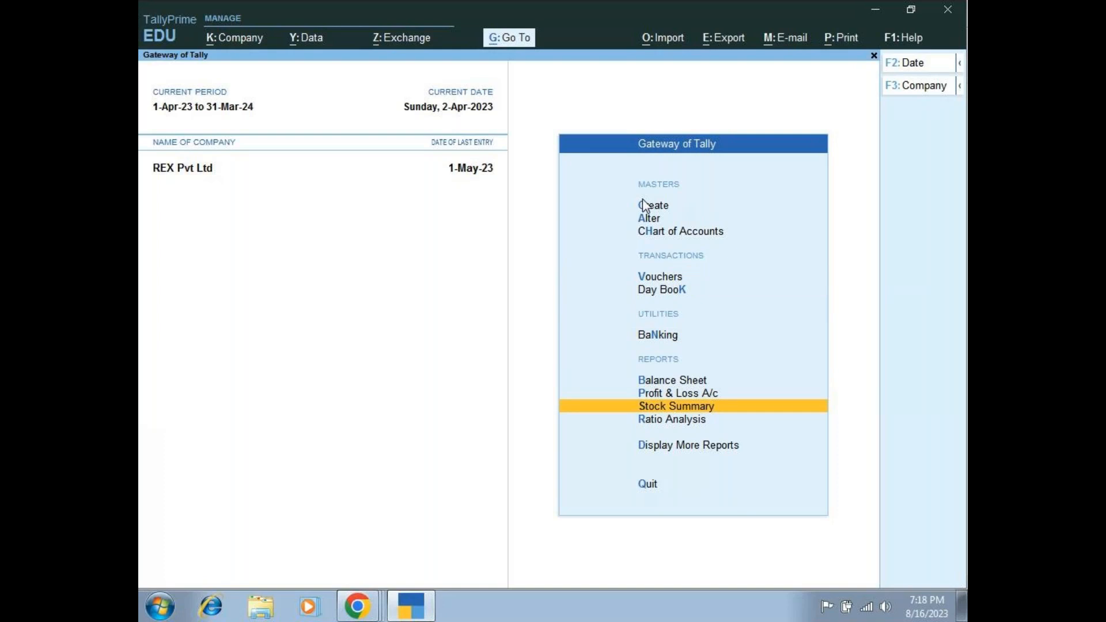
{"action": "key", "text": "Down"}
{"action": "key", "text": "Down"}
{"action": "key", "text": "Return"}
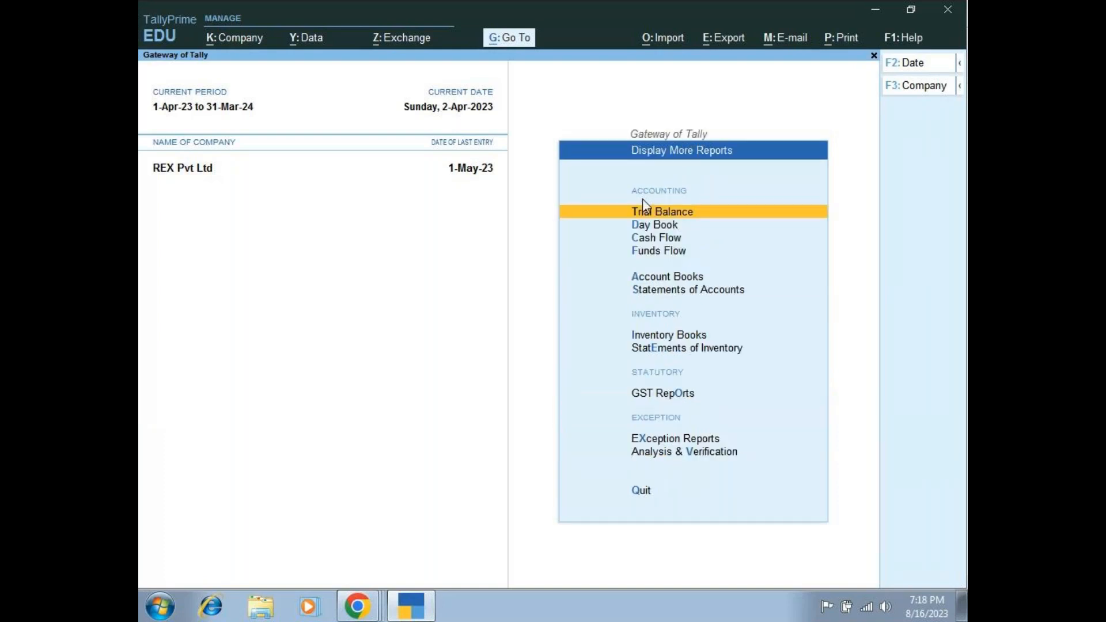
Open the GST Reports list among the statutory reports.
{"action": "key", "text": "Down"}
{"action": "key", "text": "Down"}
{"action": "key", "text": "Down"}
{"action": "key", "text": "Down"}
{"action": "key", "text": "Down"}
{"action": "key", "text": "Down"}
{"action": "key", "text": "Down"}
{"action": "key", "text": "Down"}
{"action": "key", "text": "Down"}
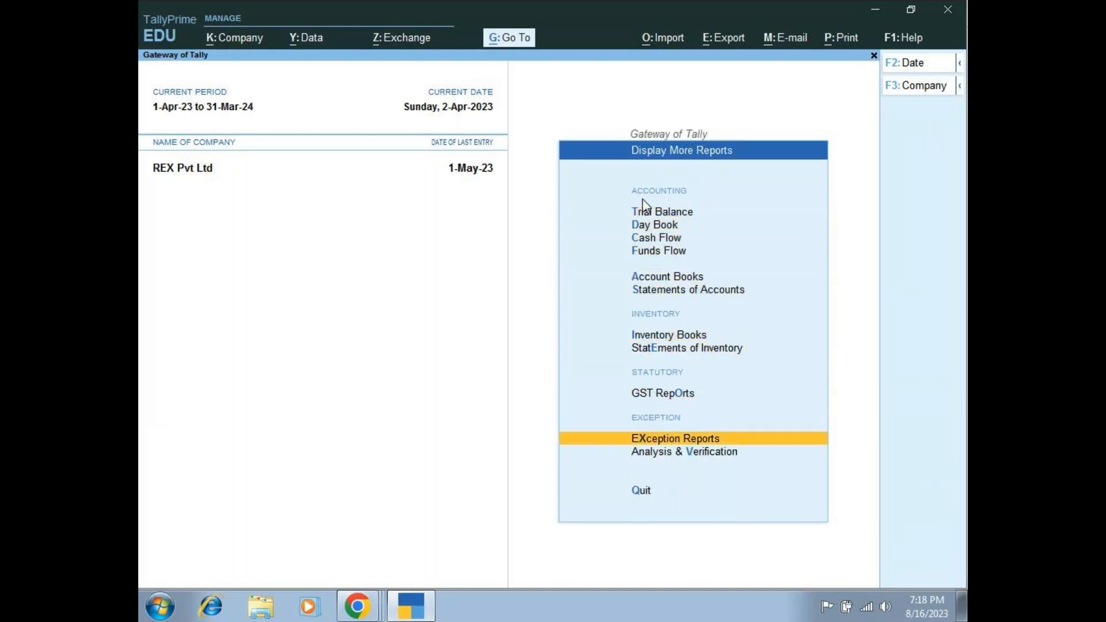
{"action": "key", "text": "Up"}
{"action": "key", "text": "Return"}
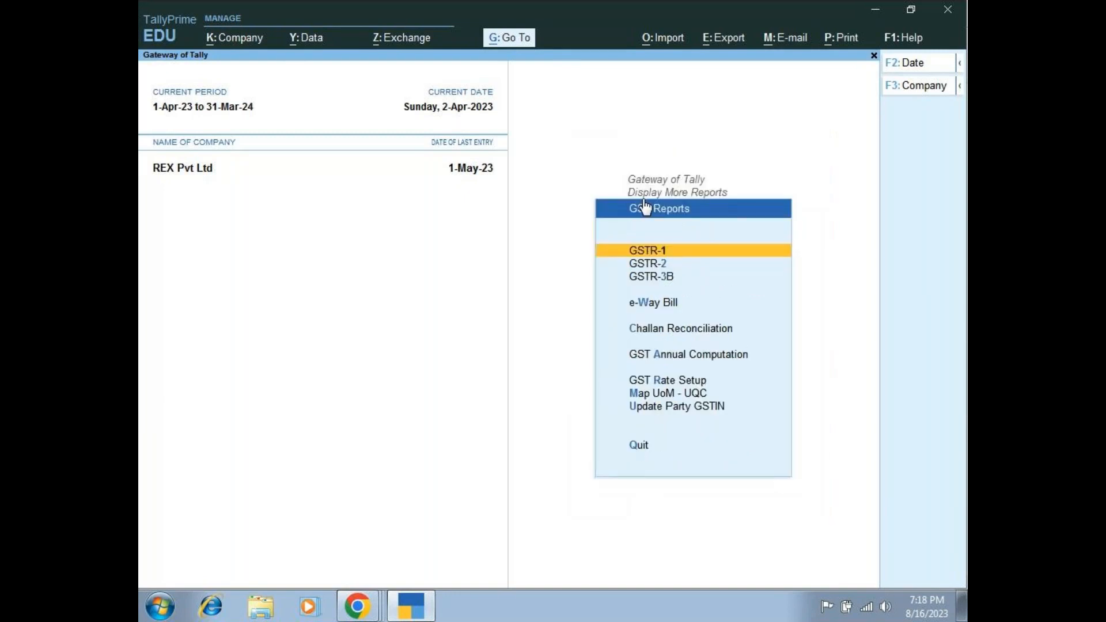
View the GSTR-2 report, close it and open the GSTR-1 report.
{"action": "key", "text": "Down"}
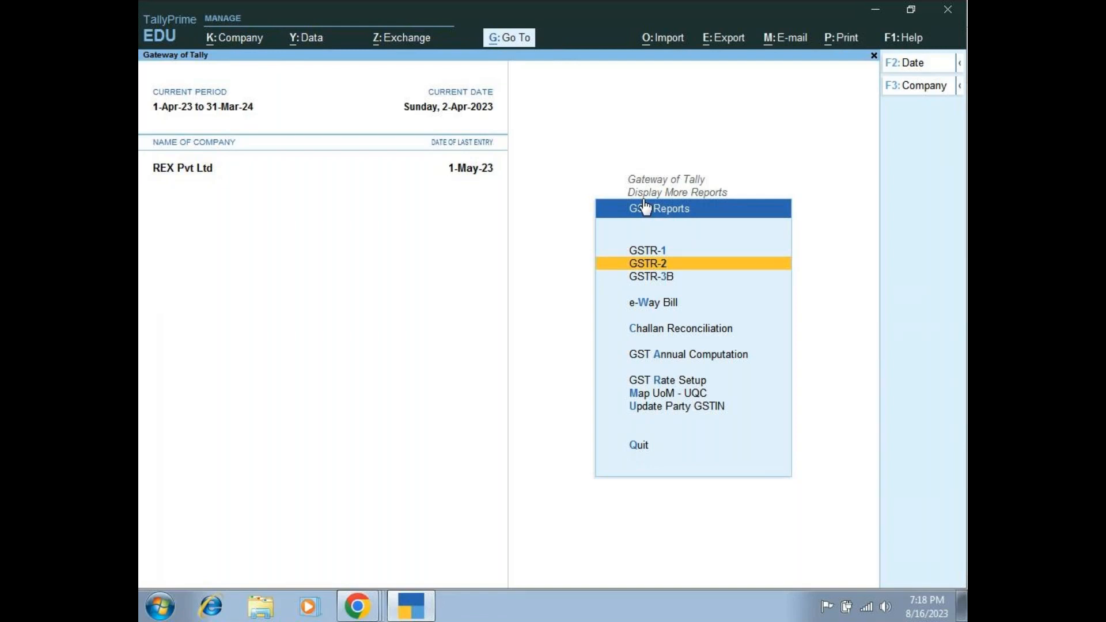
{"action": "key", "text": "Return"}
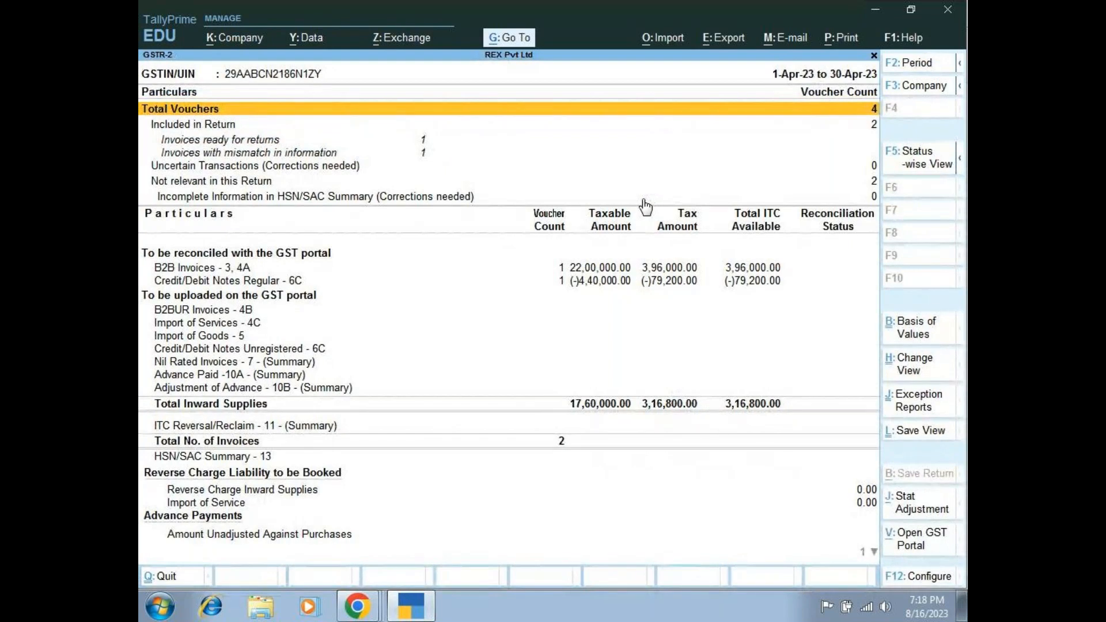
{"action": "key", "text": "Escape"}
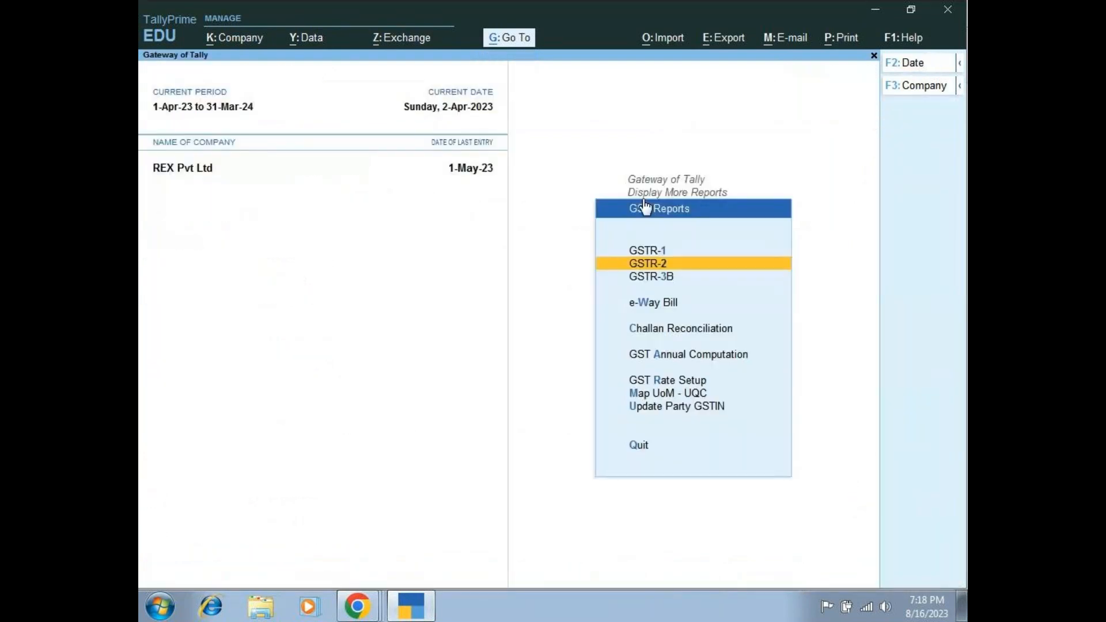
{"action": "key", "text": "Up"}
{"action": "key", "text": "Return"}
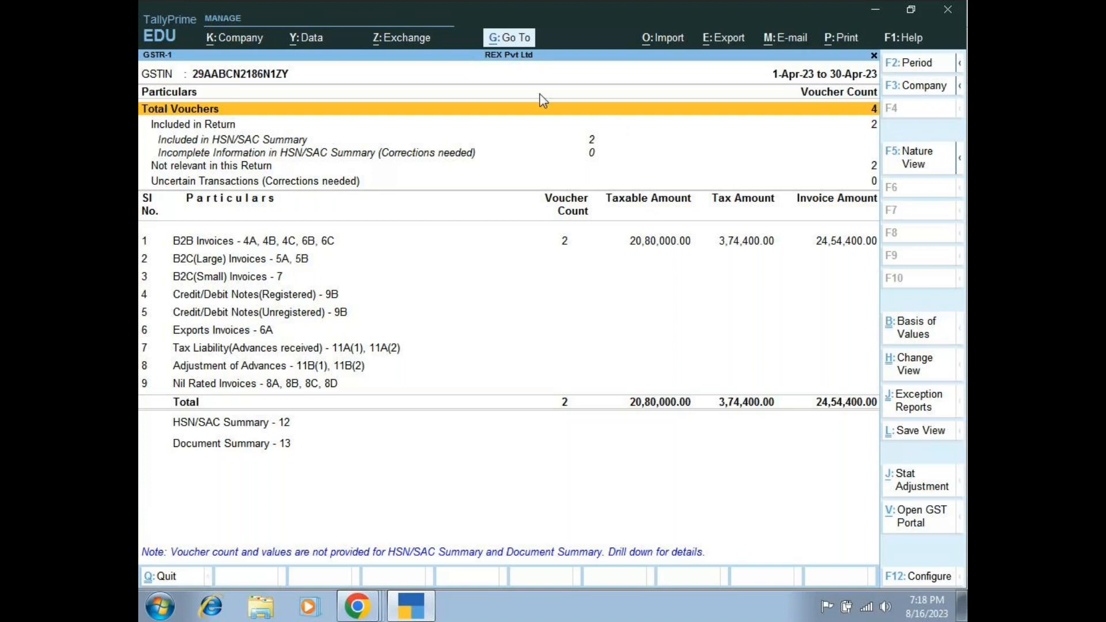
Go directly from GSTR-1 to the GSTR-3B report among the GST reports.
{"action": "left_click", "coordinate": [516, 37]}
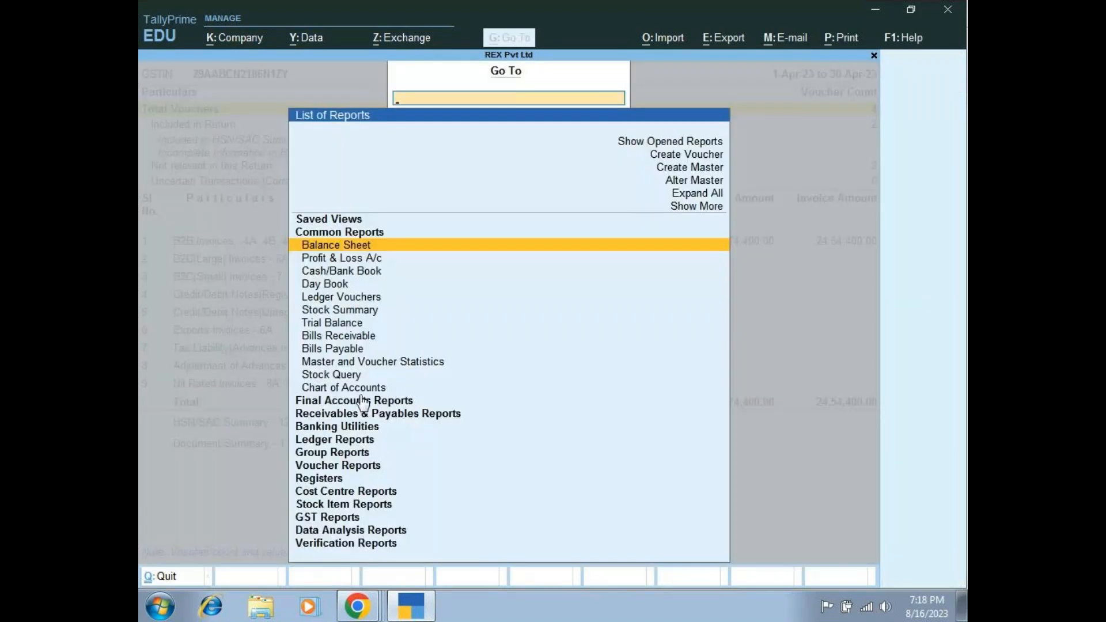
{"action": "left_click", "coordinate": [326, 518]}
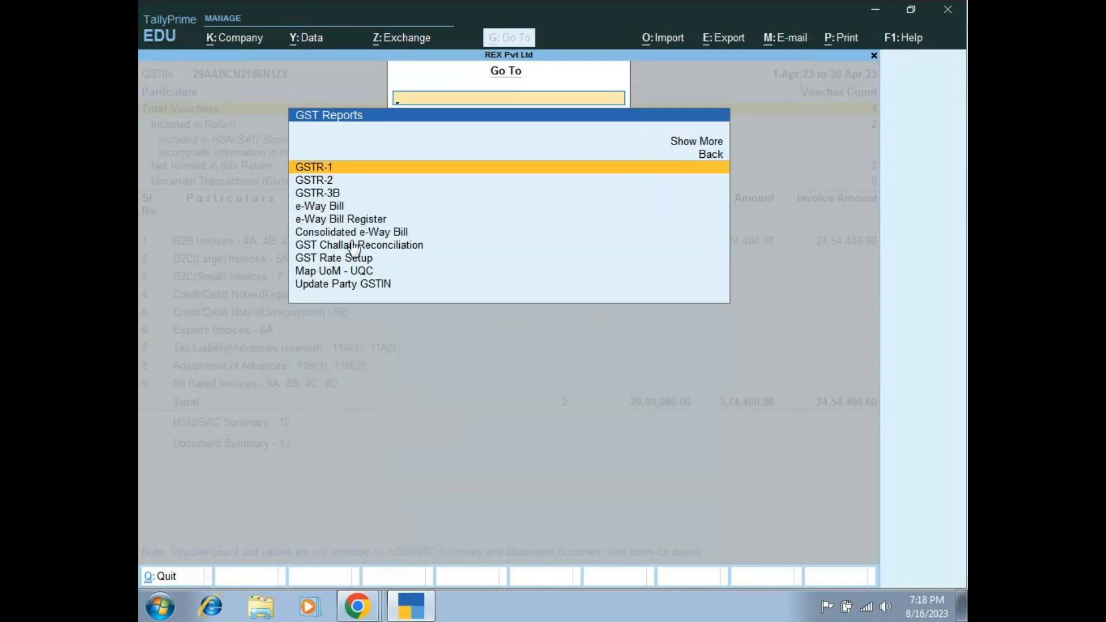
{"action": "left_click", "coordinate": [337, 193]}
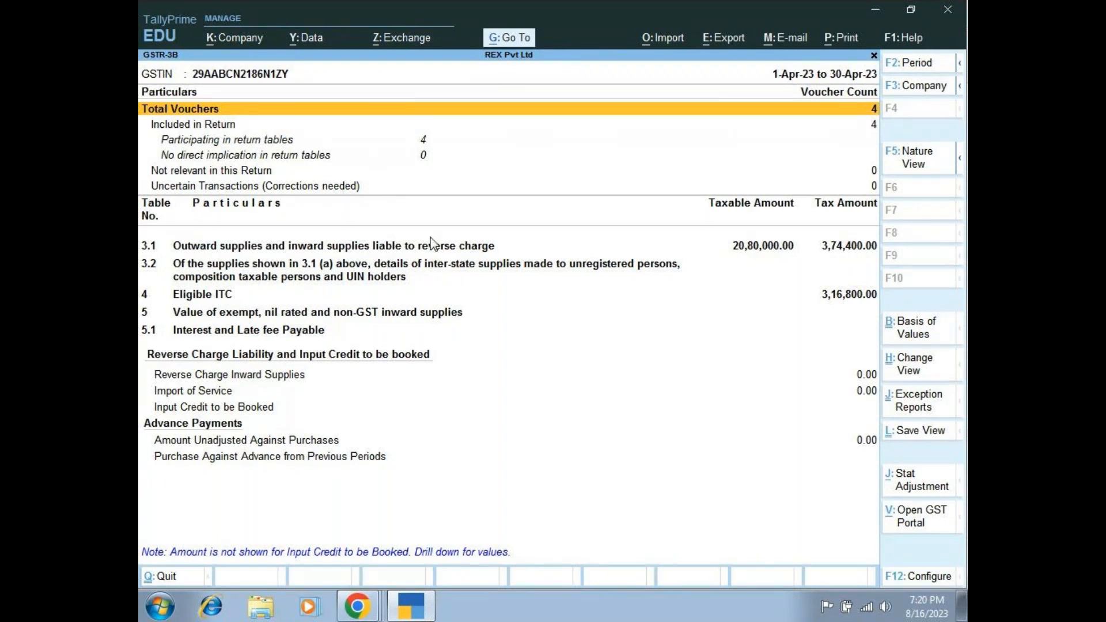
Switch to the GoTo meeting, turn off the microphone and return to the GSTR-3B report in TallyPrime.
{"action": "mouse_move", "coordinate": [361, 605]}
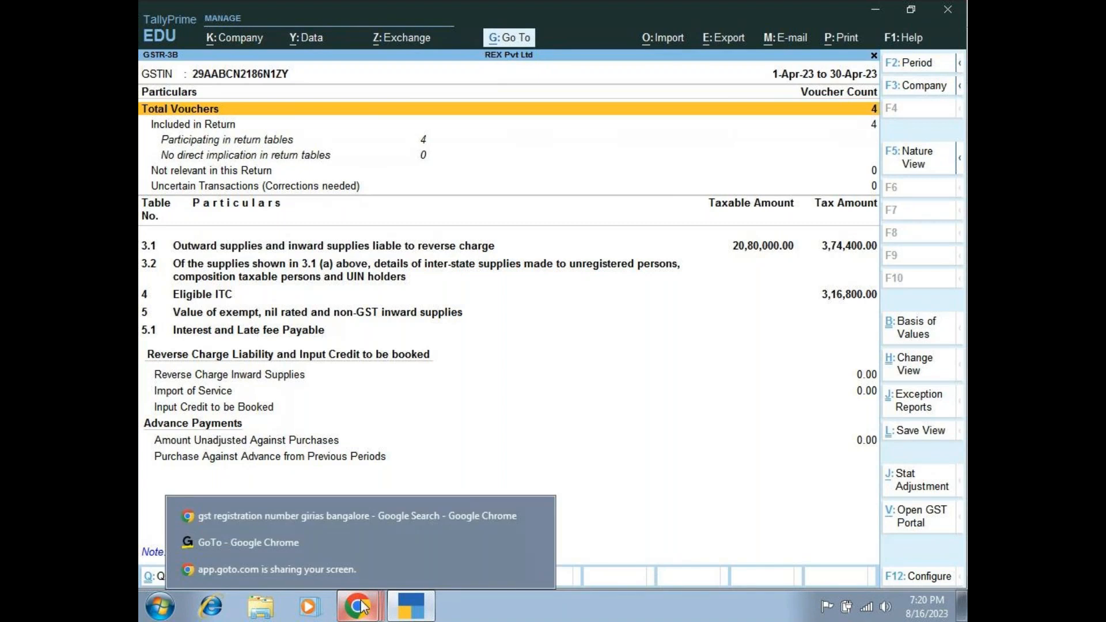
{"action": "left_click", "coordinate": [294, 550]}
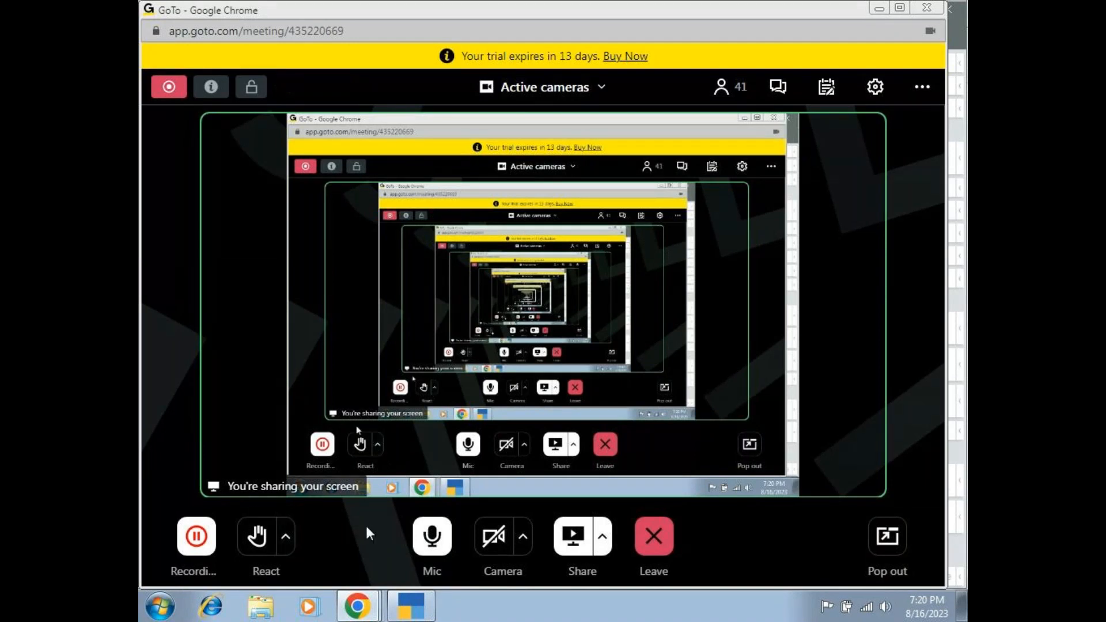
{"action": "left_click", "coordinate": [432, 540]}
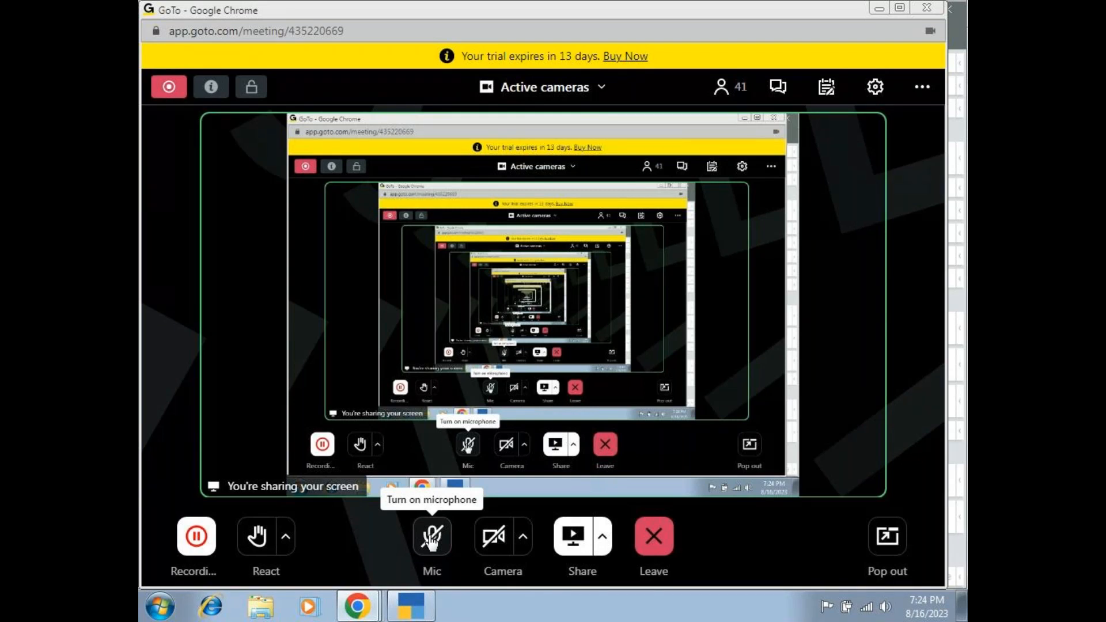
{"action": "left_click", "coordinate": [418, 613]}
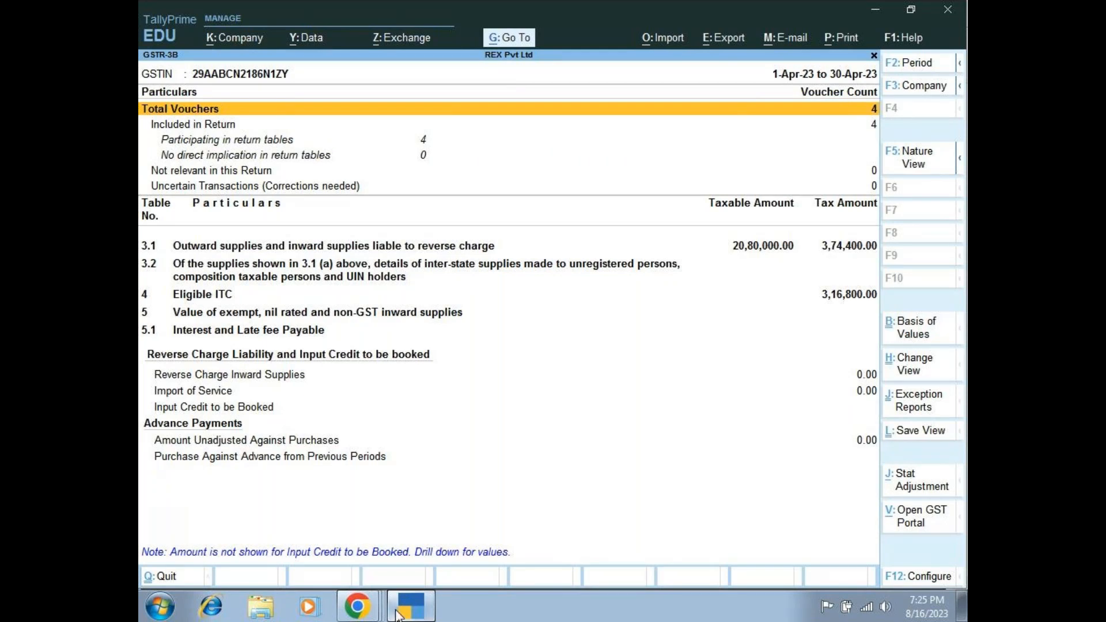
Switch to the GoTo meeting, turn the microphone on and go back to TallyPrime.
{"action": "mouse_move", "coordinate": [369, 615]}
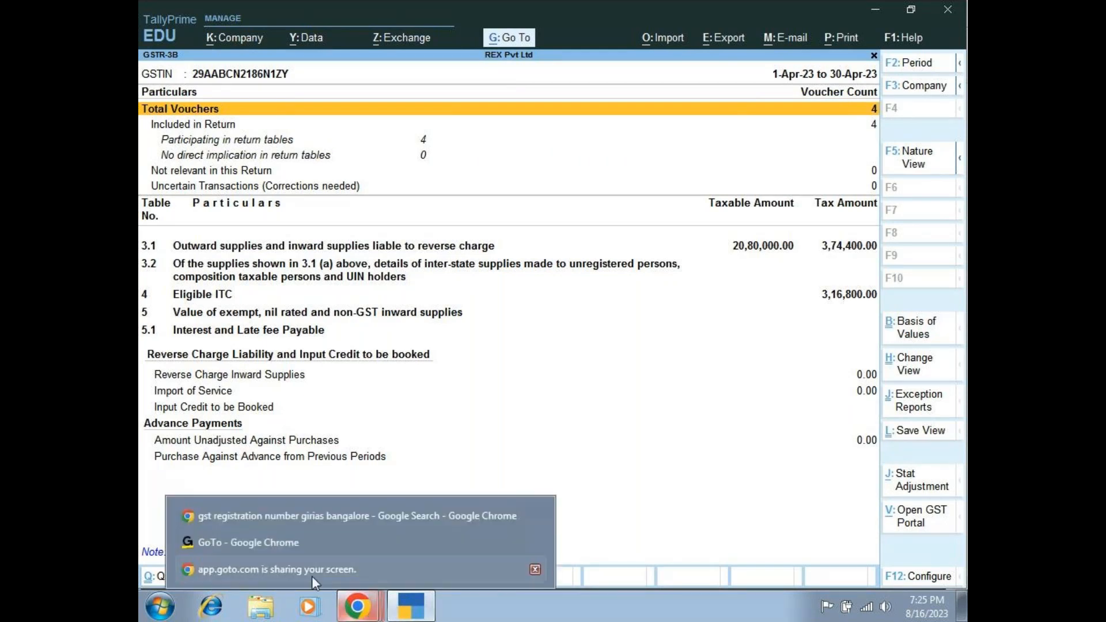
{"action": "left_click", "coordinate": [298, 543]}
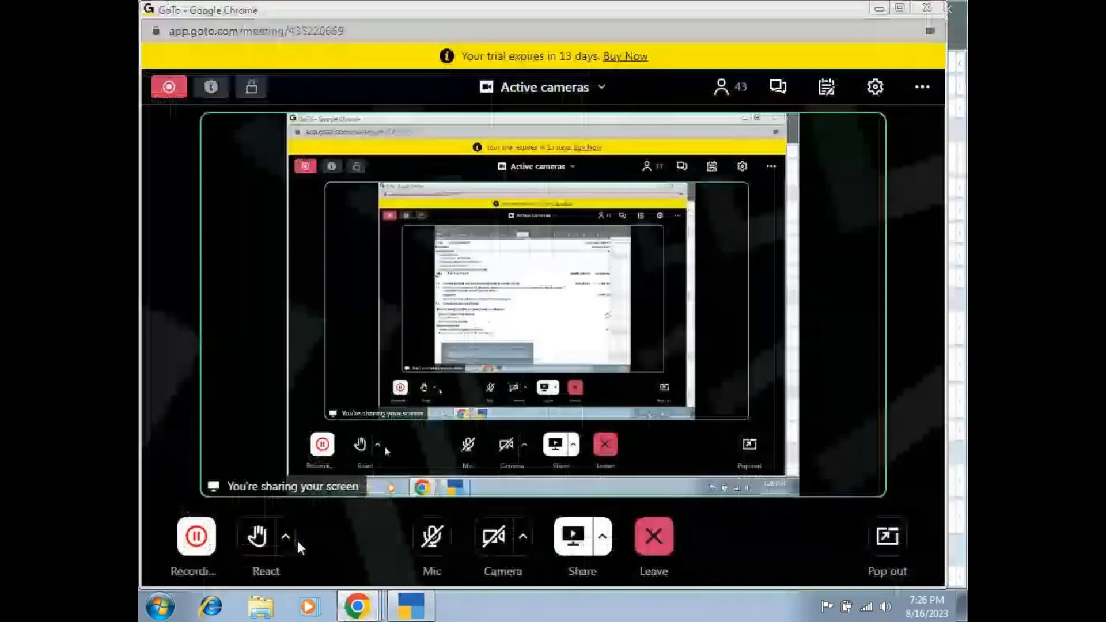
{"action": "left_click", "coordinate": [433, 537]}
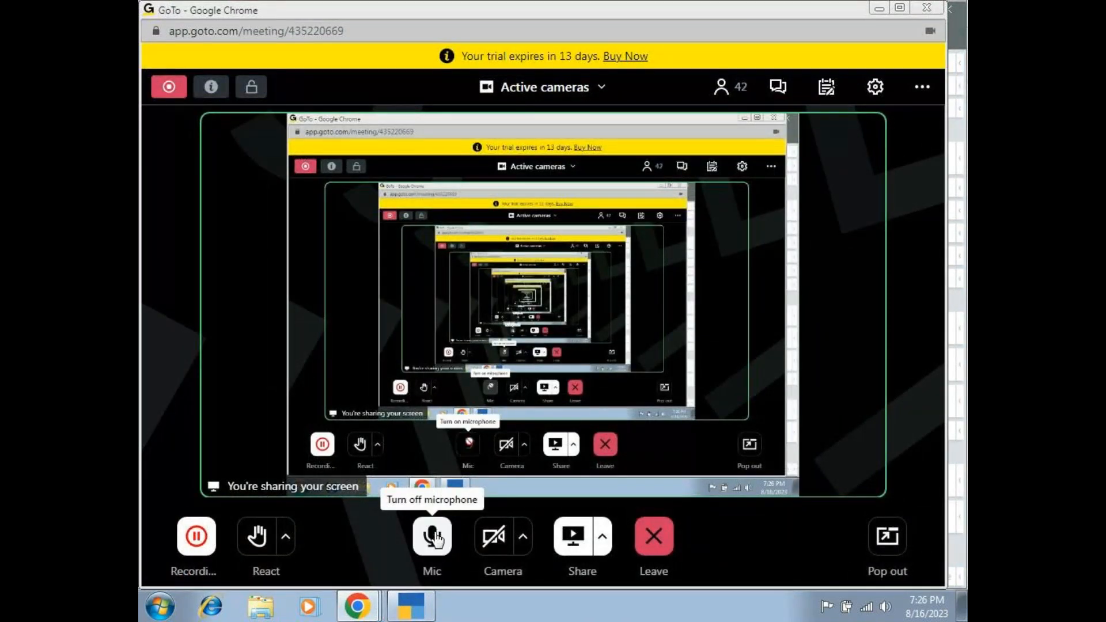
{"action": "left_click", "coordinate": [407, 609]}
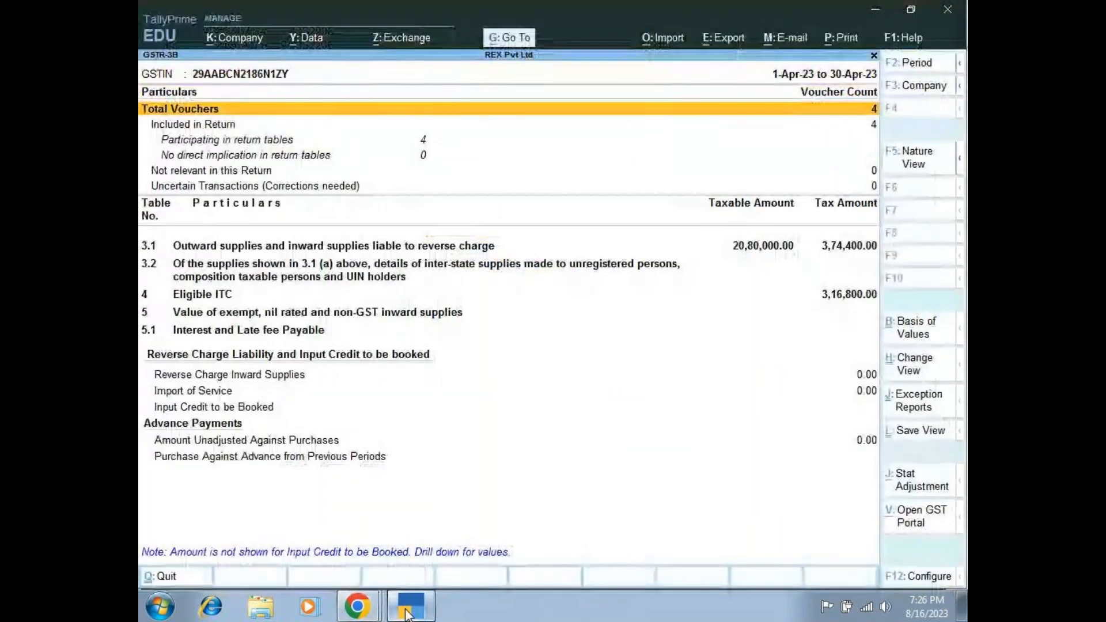
{"action": "mouse_move", "coordinate": [369, 615]}
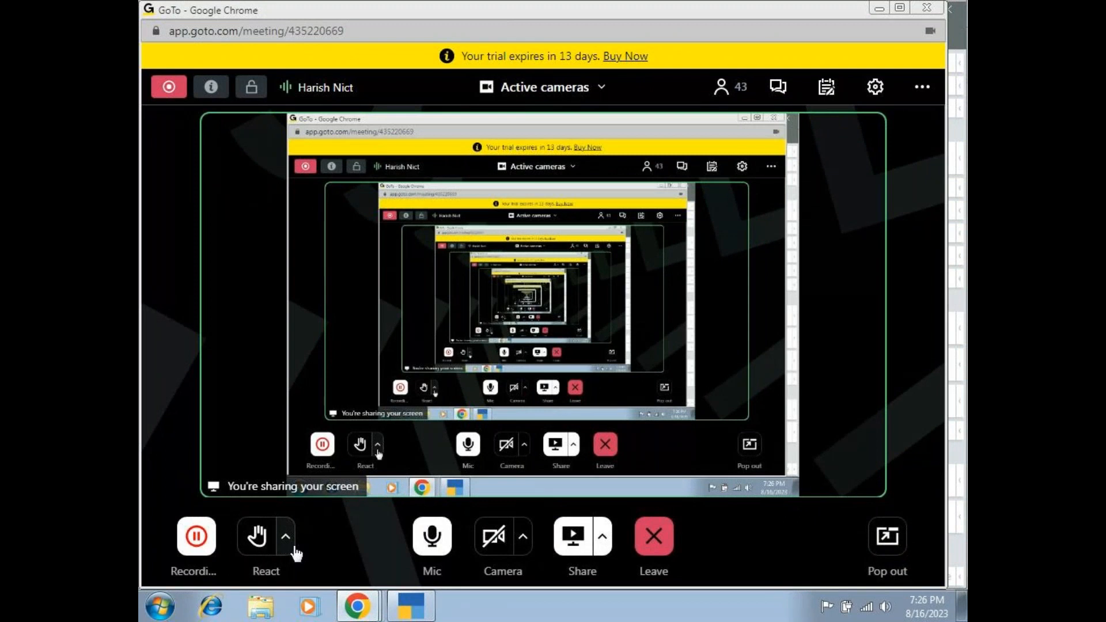
{"action": "mouse_move", "coordinate": [405, 601]}
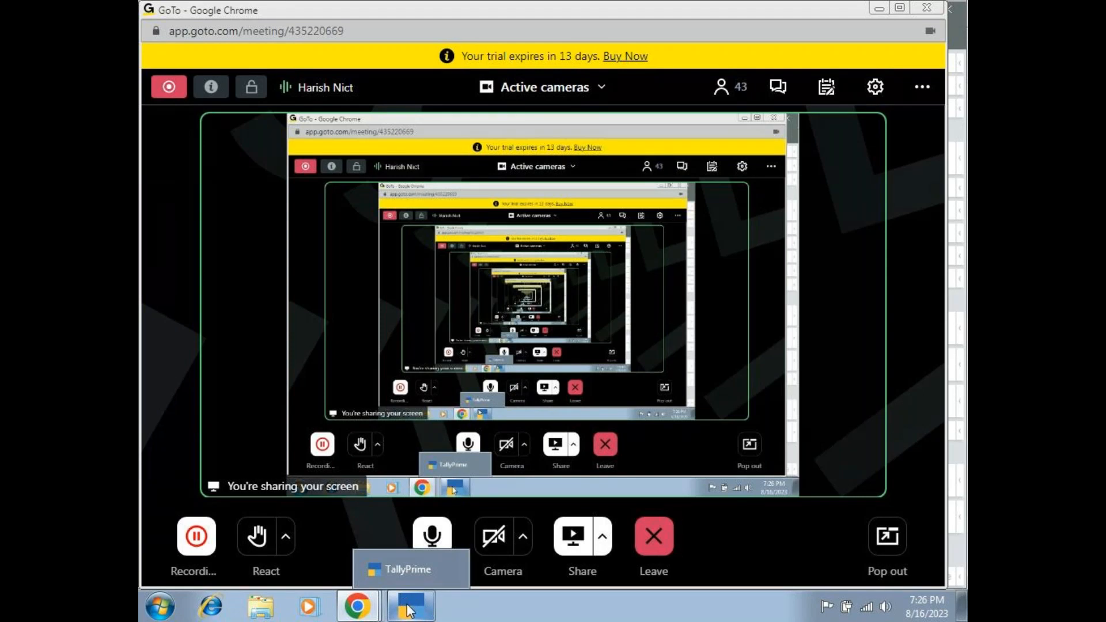
{"action": "left_click", "coordinate": [408, 611]}
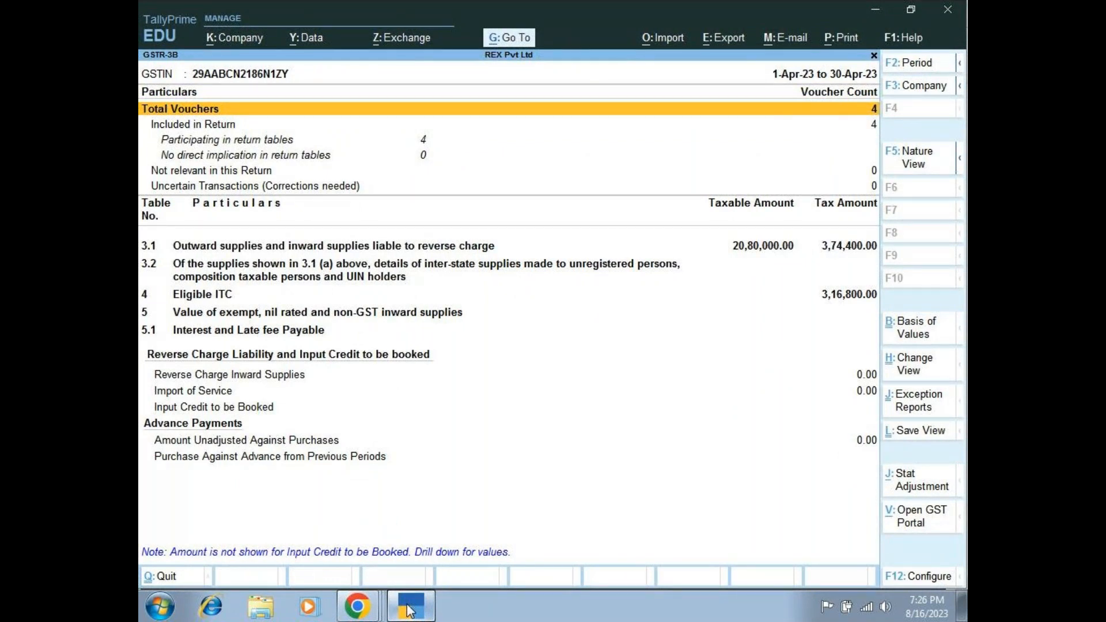
Bring up the GoTo meeting and minimize it together with the TallyPrime and Google search windows to reach the desktop.
{"action": "mouse_move", "coordinate": [357, 606]}
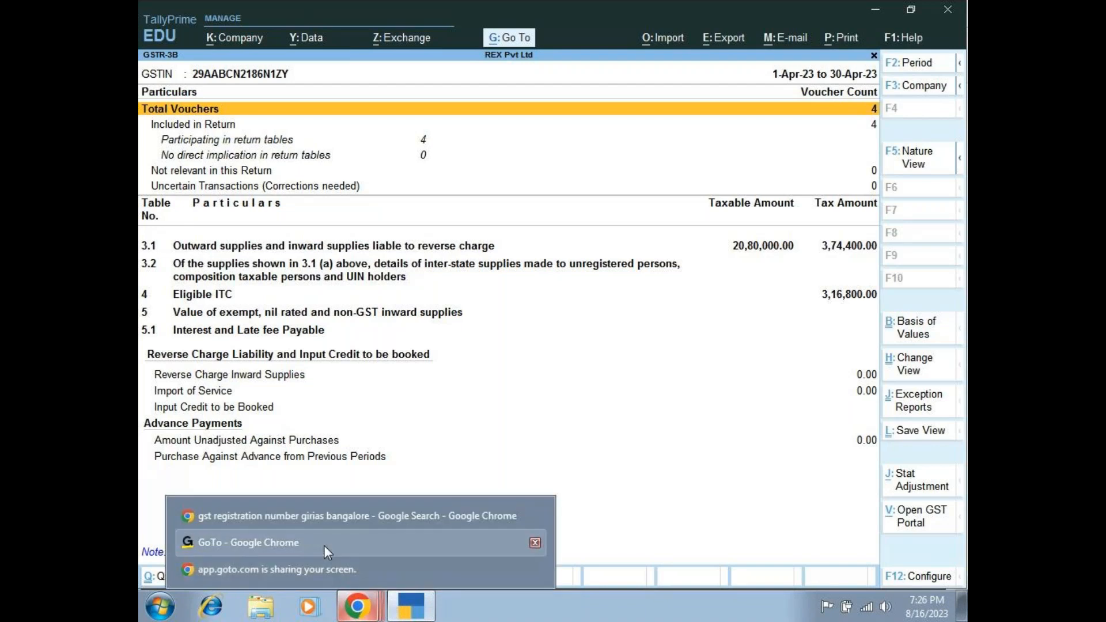
{"action": "left_click", "coordinate": [324, 545]}
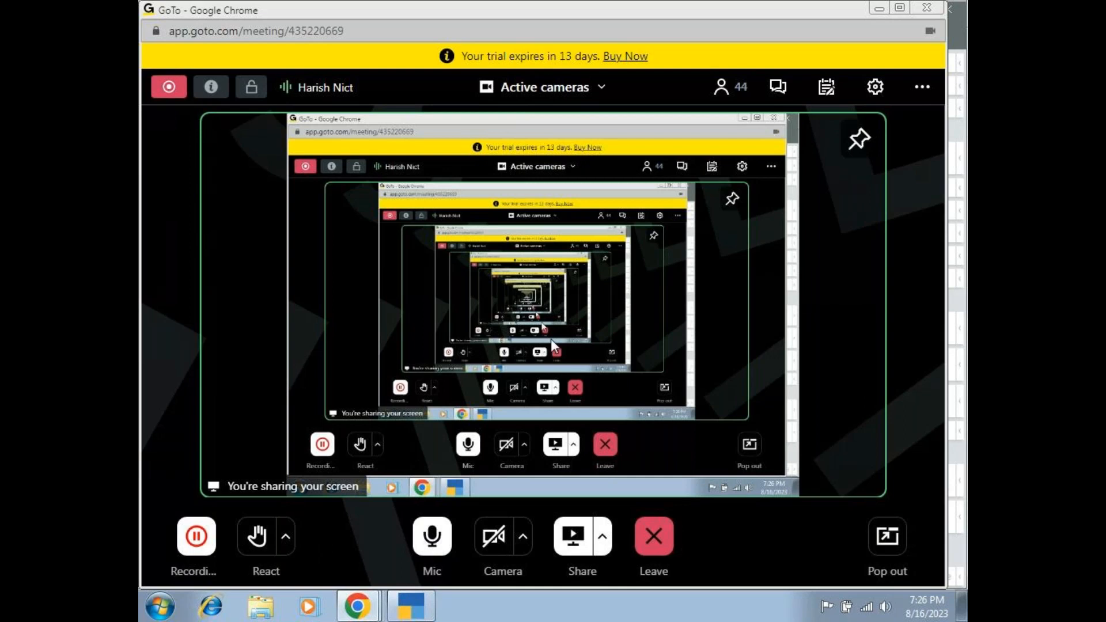
{"action": "left_click", "coordinate": [878, 9]}
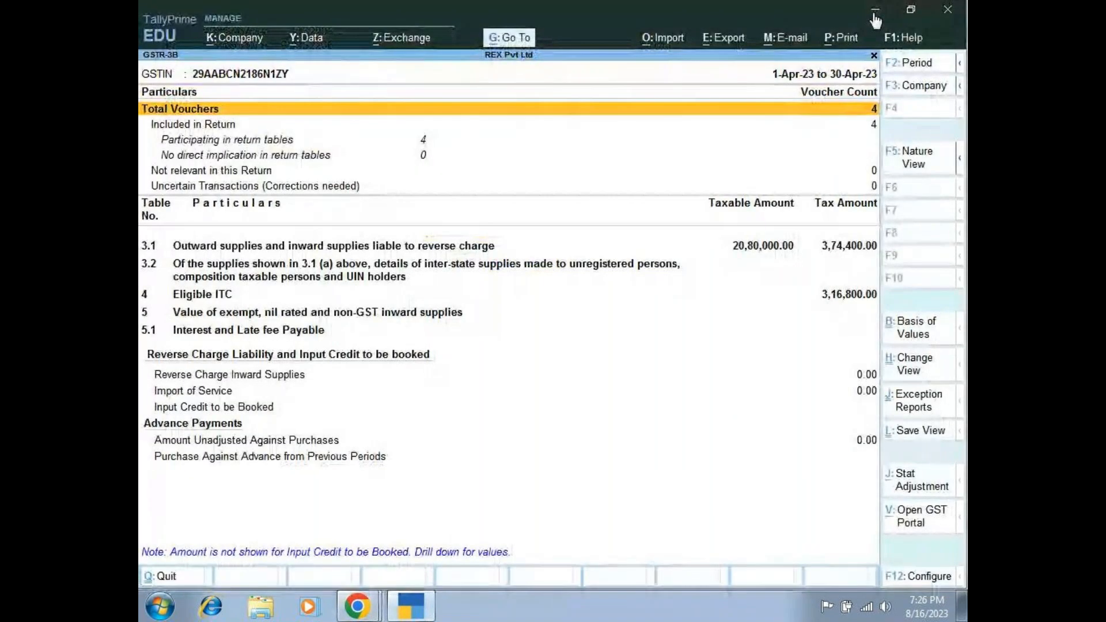
{"action": "left_click", "coordinate": [876, 13]}
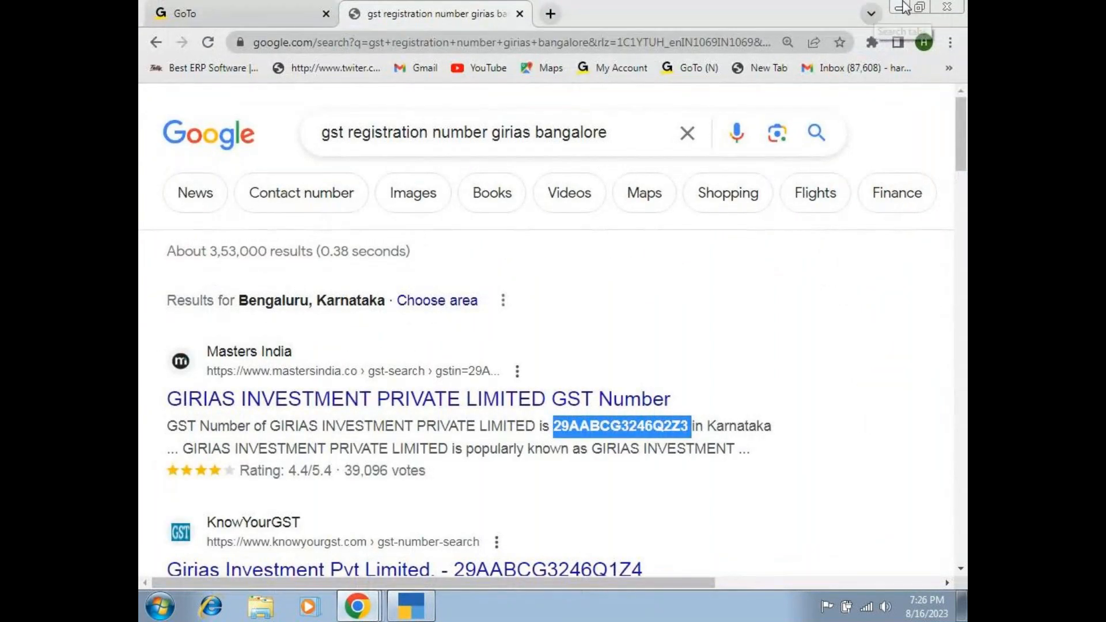
{"action": "left_click", "coordinate": [899, 9]}
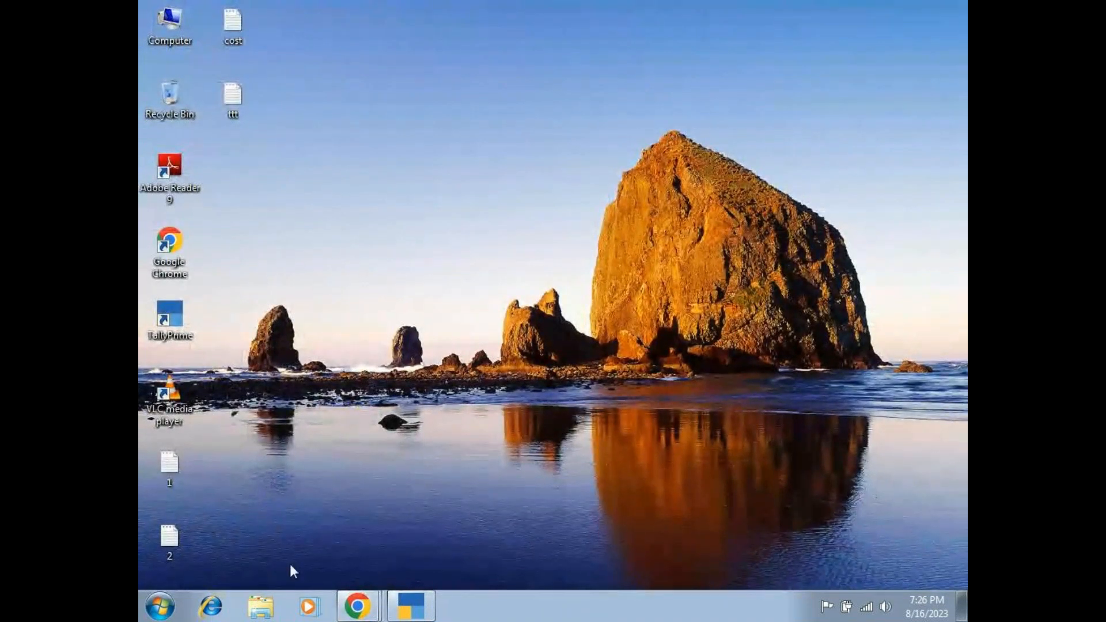
Open the PowerPoint presentation "GST Final Seminar as on 30 may 2017 (2)" from the Documents library.
{"action": "left_click", "coordinate": [261, 607]}
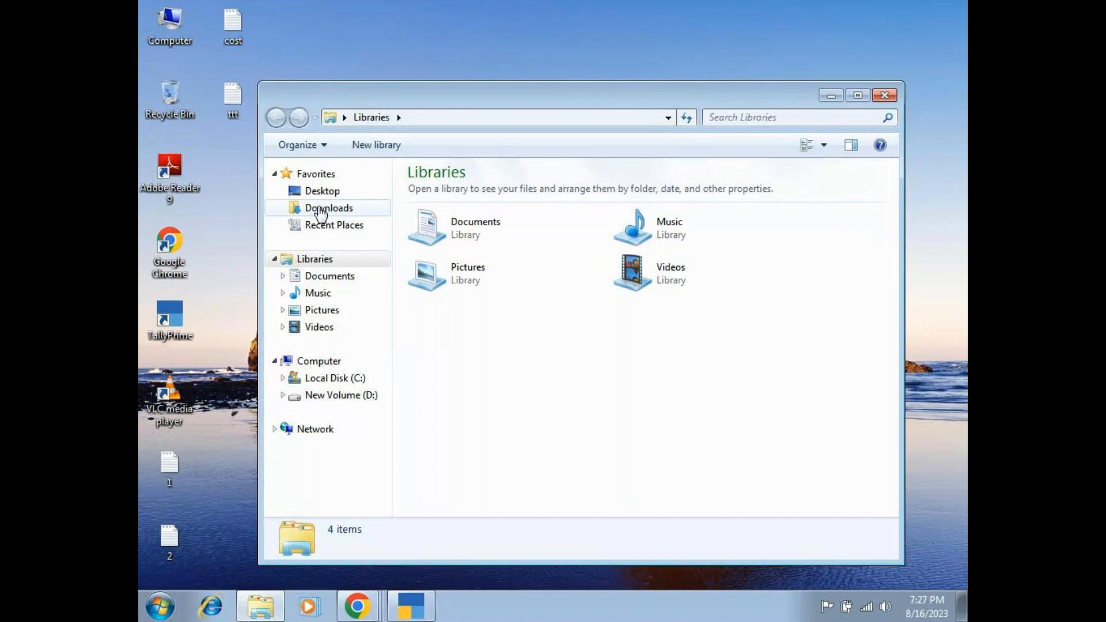
{"action": "left_click", "coordinate": [322, 280]}
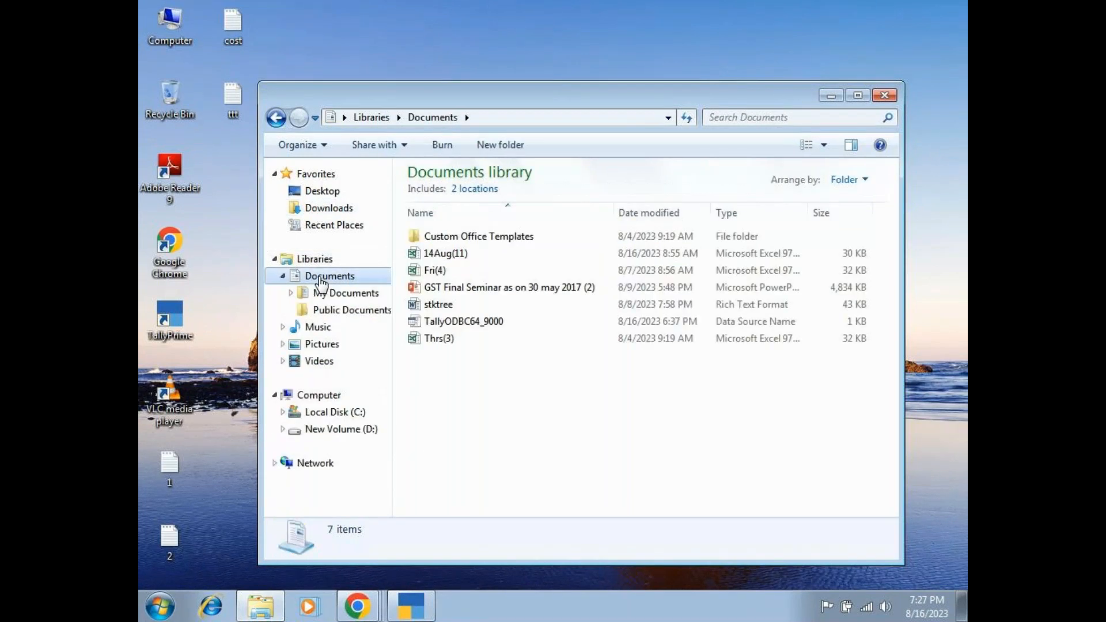
{"action": "left_click", "coordinate": [439, 289]}
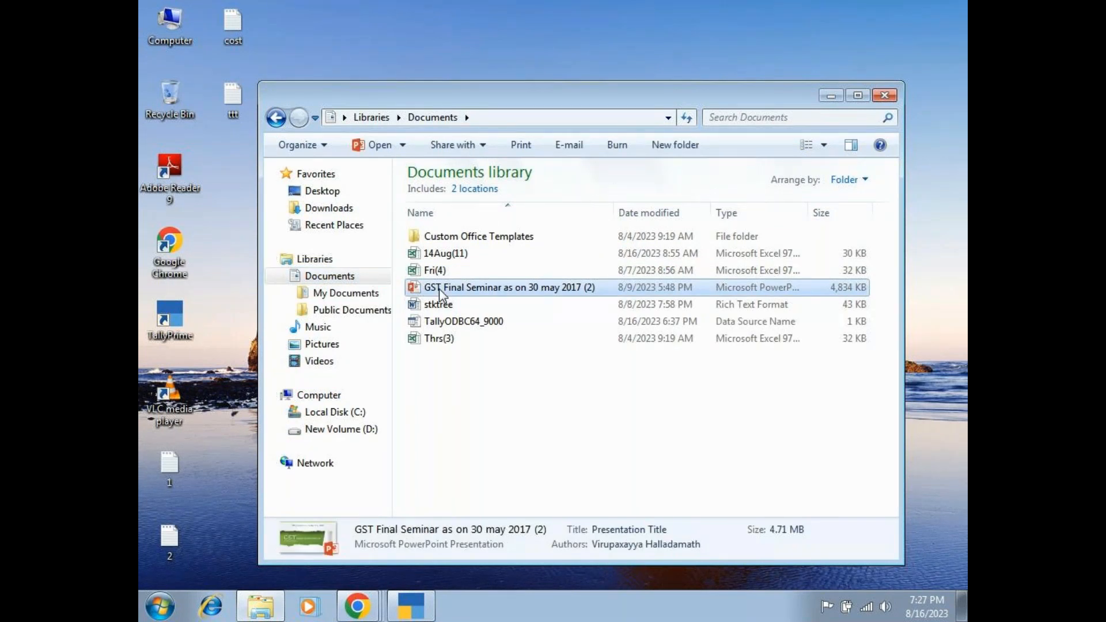
{"action": "double_click", "coordinate": [439, 289]}
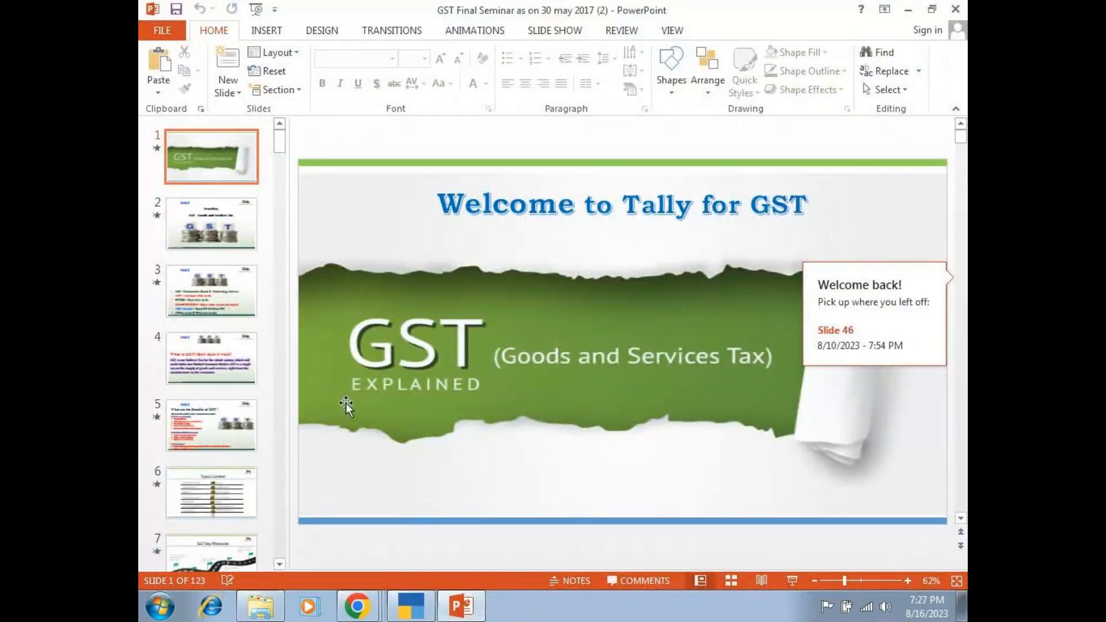
Find slide 46 on the determination of GST in the seminar presentation and select it.
{"action": "scroll", "coordinate": [277, 567], "scroll_direction": "down", "scroll_amount": 3}
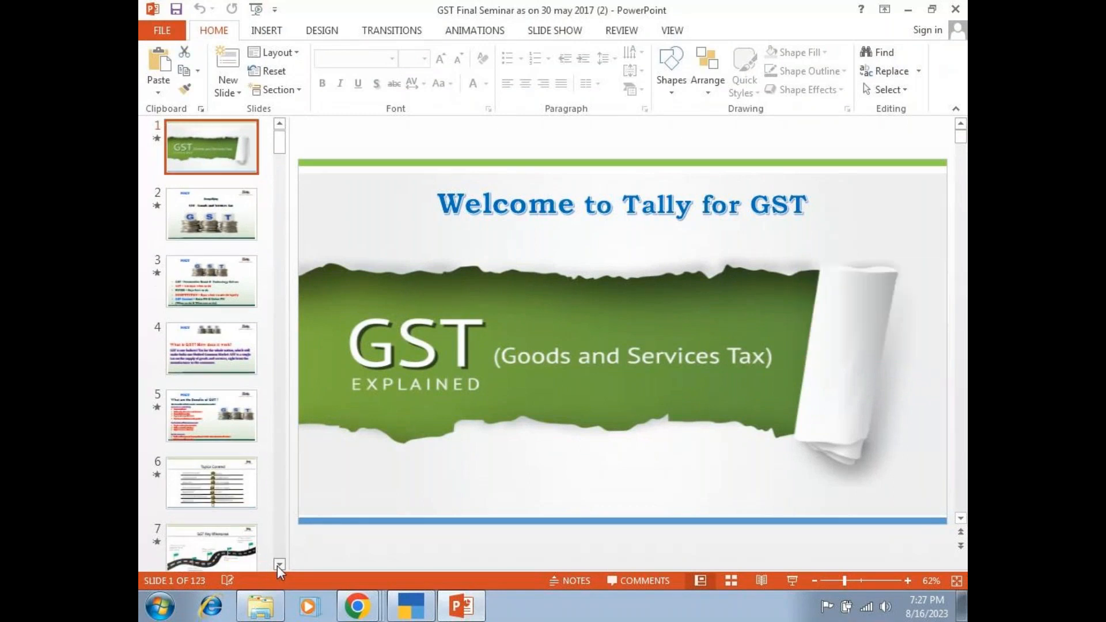
{"action": "scroll", "coordinate": [278, 566], "scroll_direction": "down", "scroll_amount": 4}
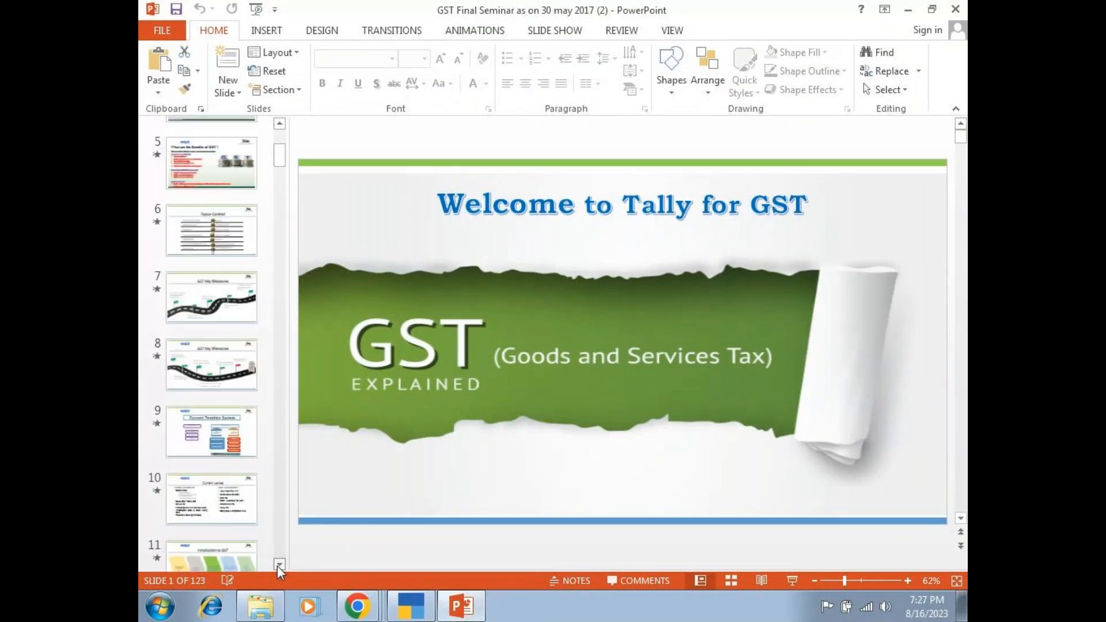
{"action": "scroll", "coordinate": [277, 566], "scroll_direction": "down", "scroll_amount": 5}
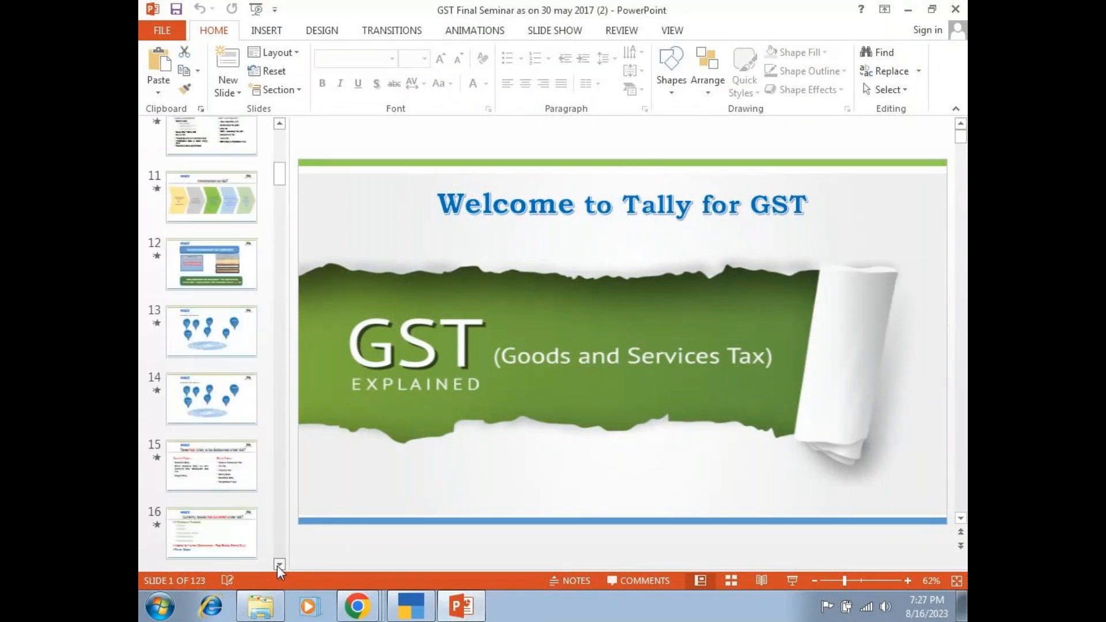
{"action": "scroll", "coordinate": [278, 565], "scroll_direction": "down", "scroll_amount": 4}
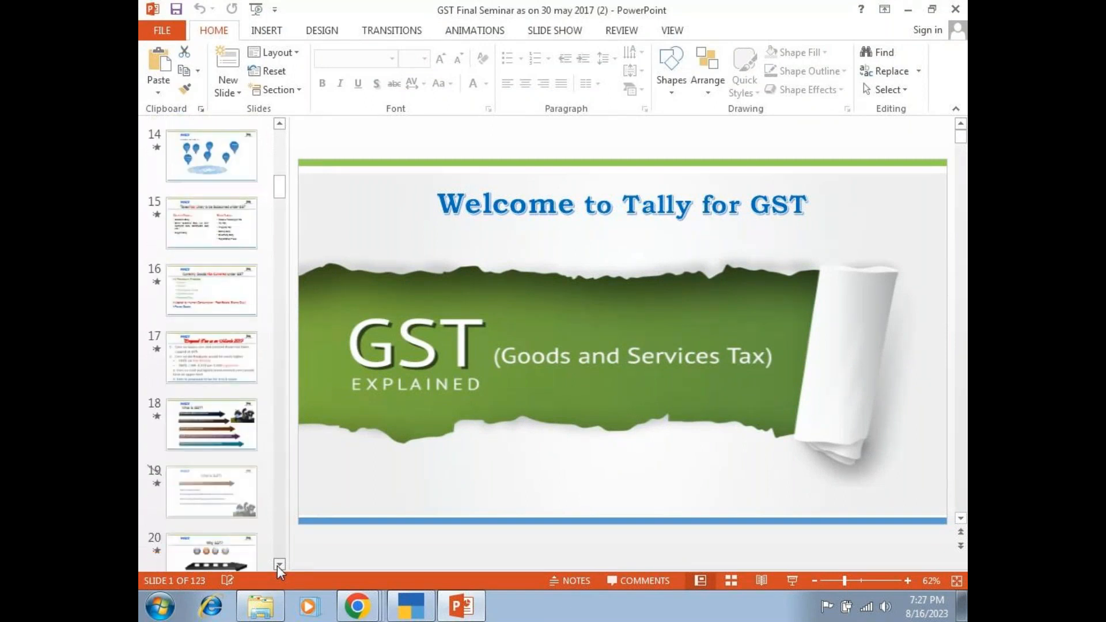
{"action": "scroll", "coordinate": [278, 566], "scroll_direction": "down", "scroll_amount": 5}
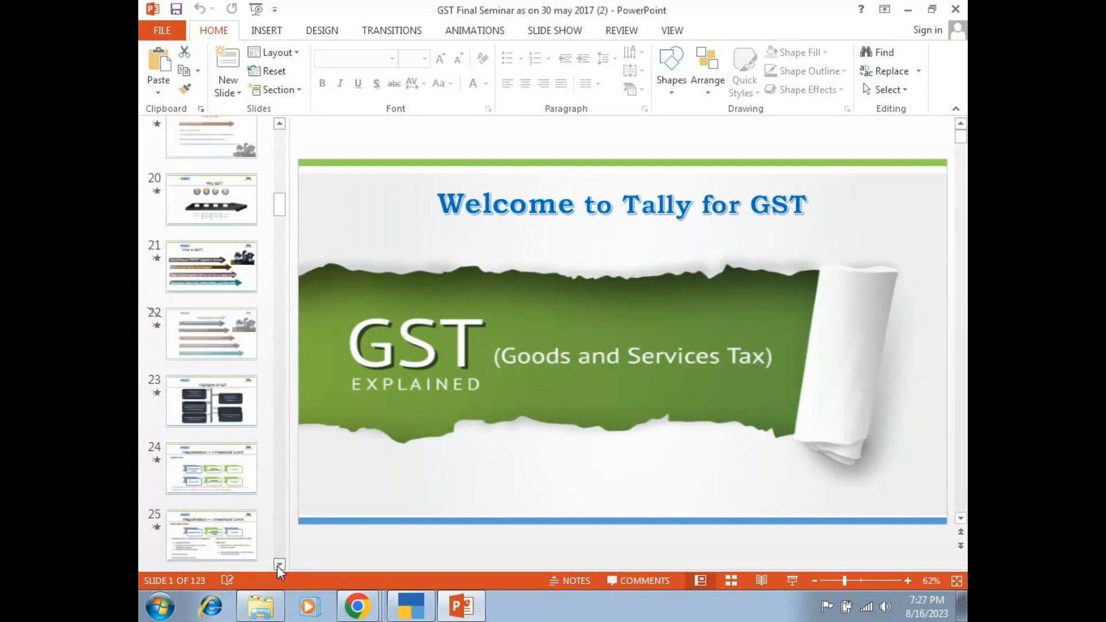
{"action": "scroll", "coordinate": [277, 566], "scroll_direction": "down", "scroll_amount": 5}
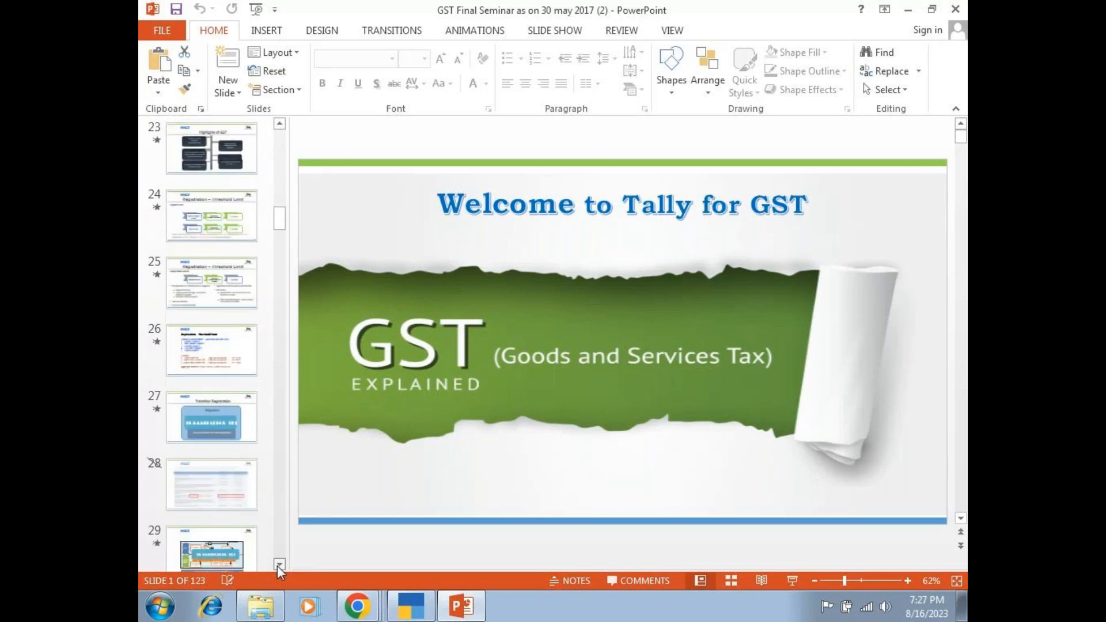
{"action": "scroll", "coordinate": [278, 565], "scroll_direction": "down", "scroll_amount": 4}
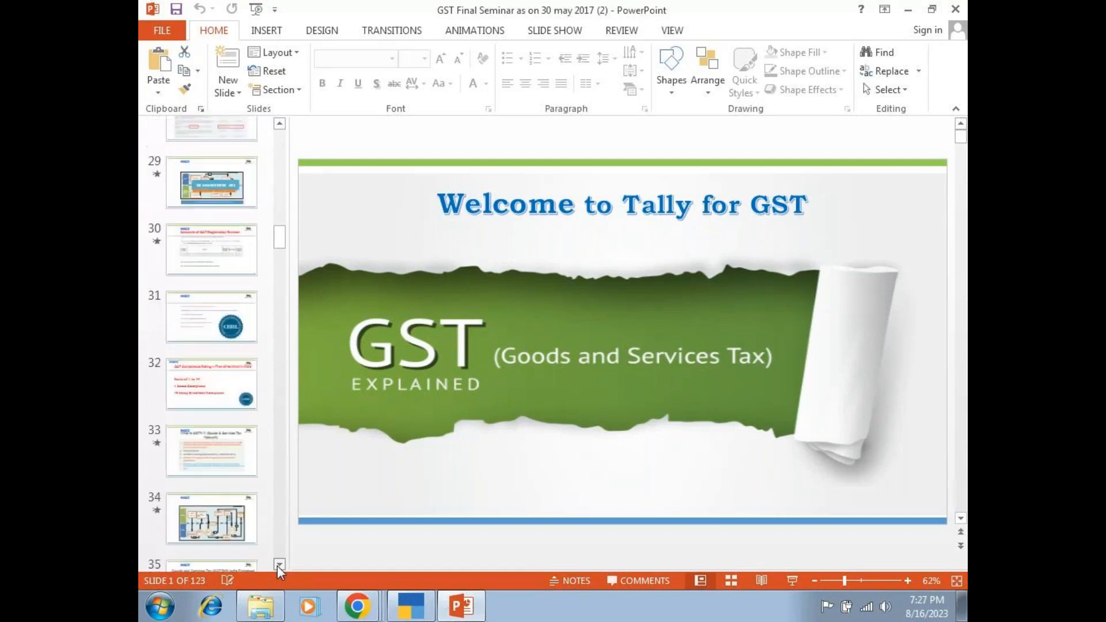
{"action": "scroll", "coordinate": [278, 566], "scroll_direction": "down", "scroll_amount": 4}
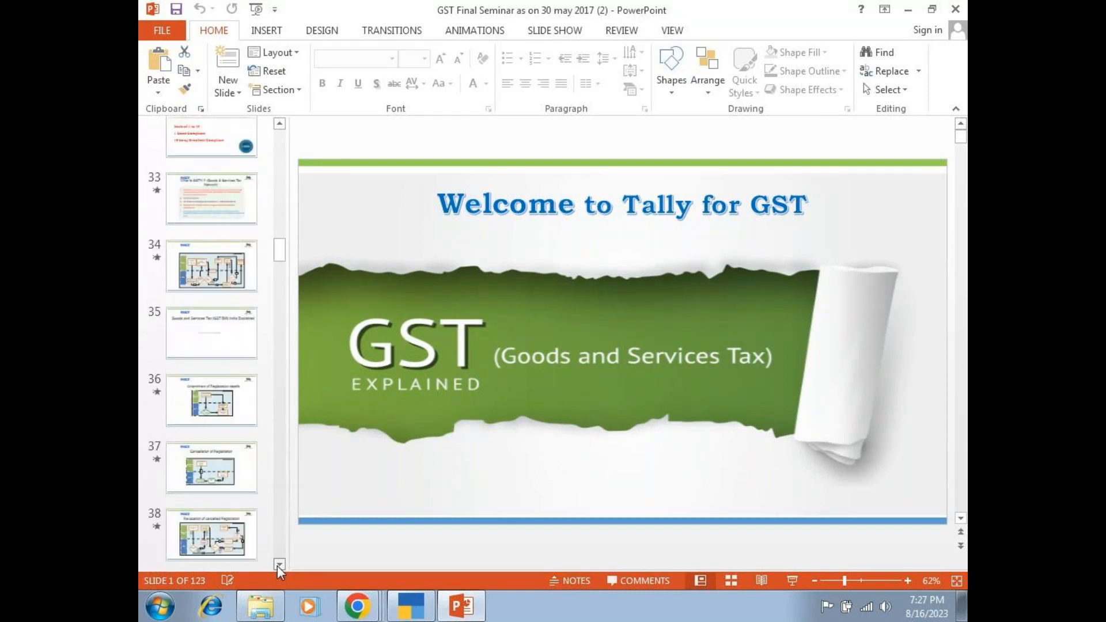
{"action": "scroll", "coordinate": [278, 566], "scroll_direction": "down", "scroll_amount": 5}
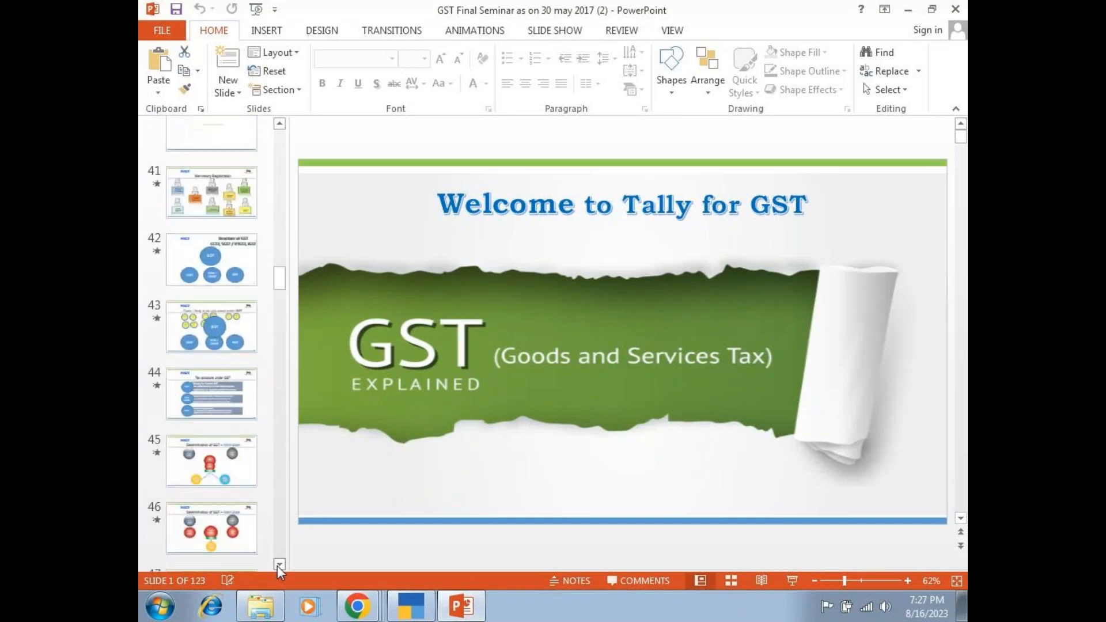
{"action": "left_click", "coordinate": [226, 534]}
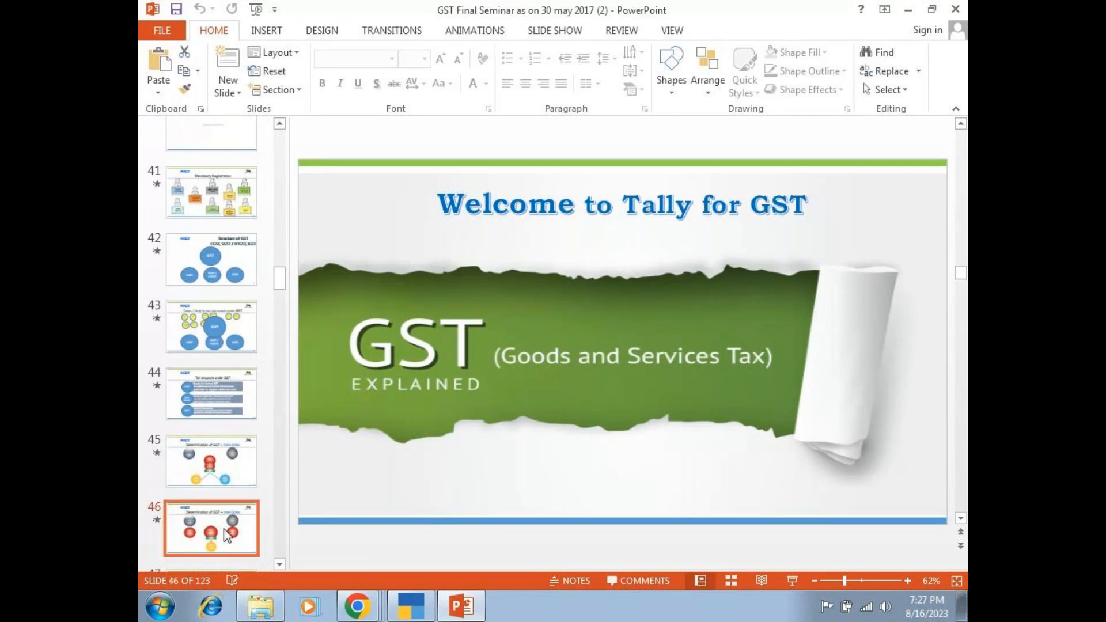
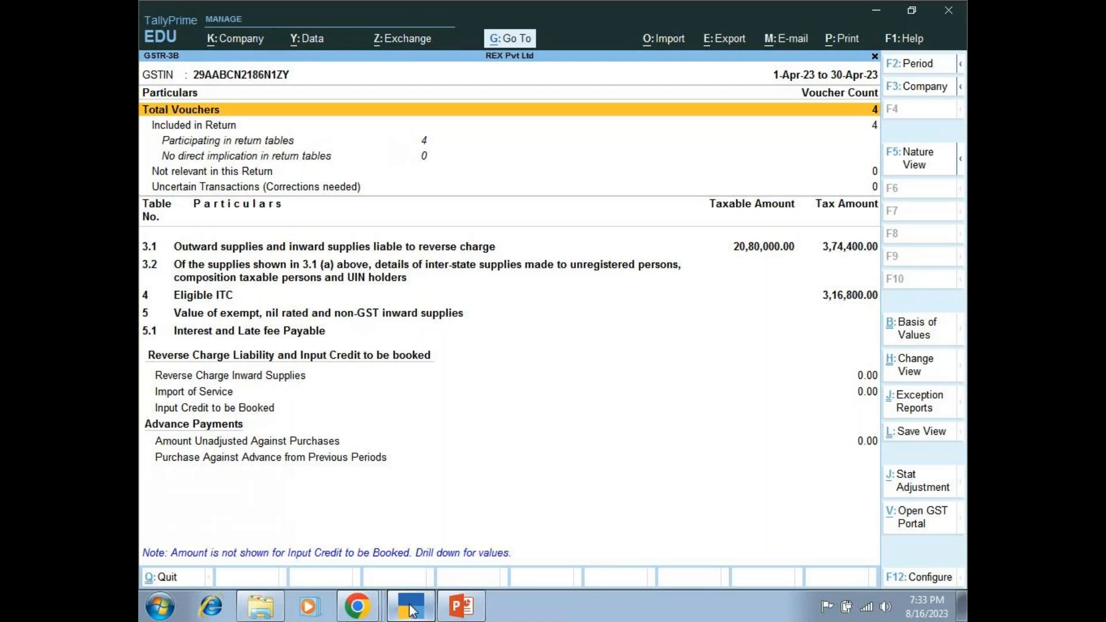
Bring up the GoTo meeting and minimize it, and leave the GSTR-3B report for the Gateway of Tally.
{"action": "mouse_move", "coordinate": [371, 614]}
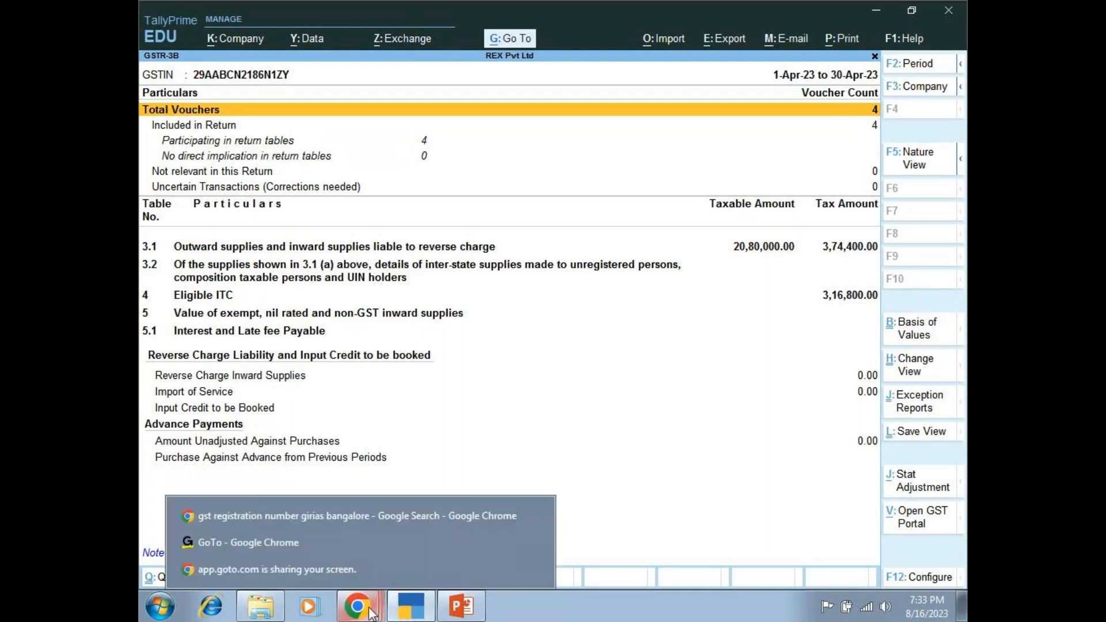
{"action": "left_click", "coordinate": [303, 546]}
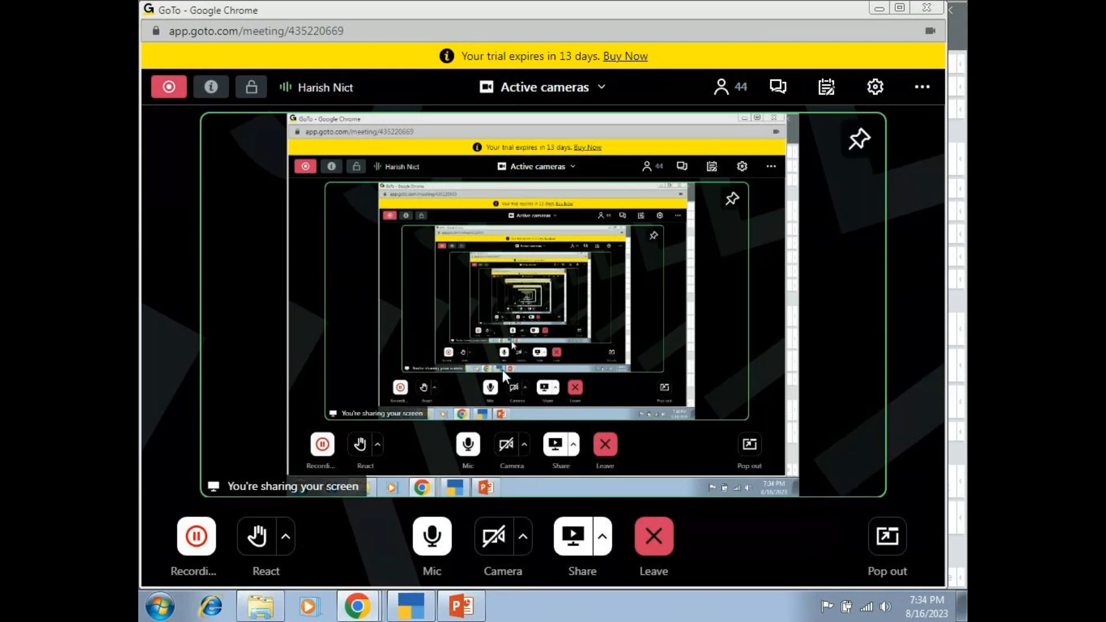
{"action": "left_click", "coordinate": [878, 10]}
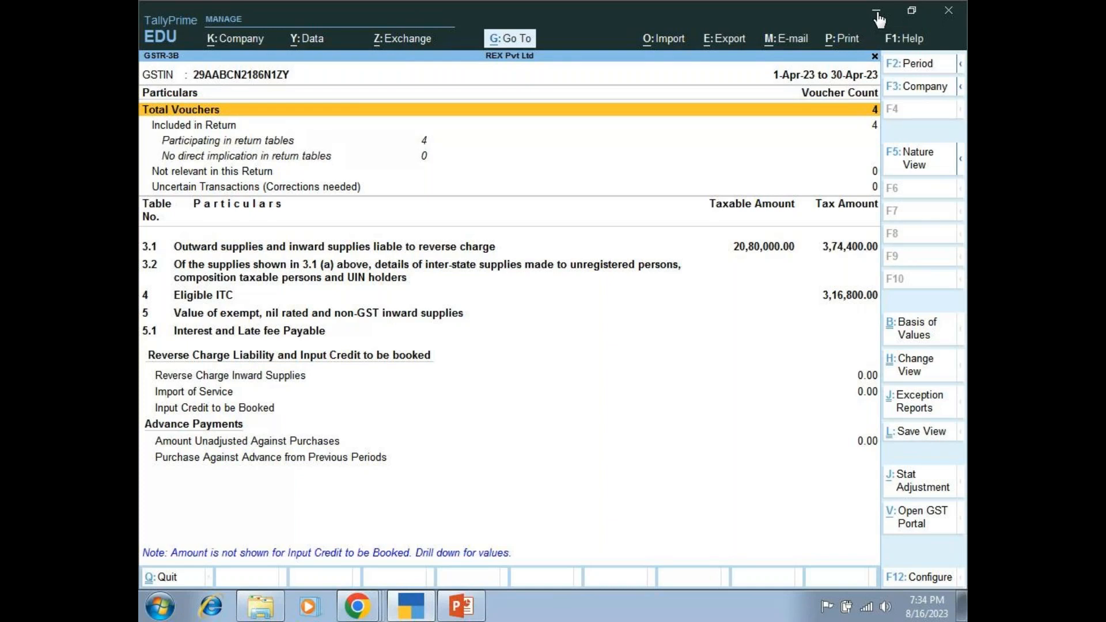
{"action": "key", "text": "Escape"}
{"action": "key", "text": "Escape"}
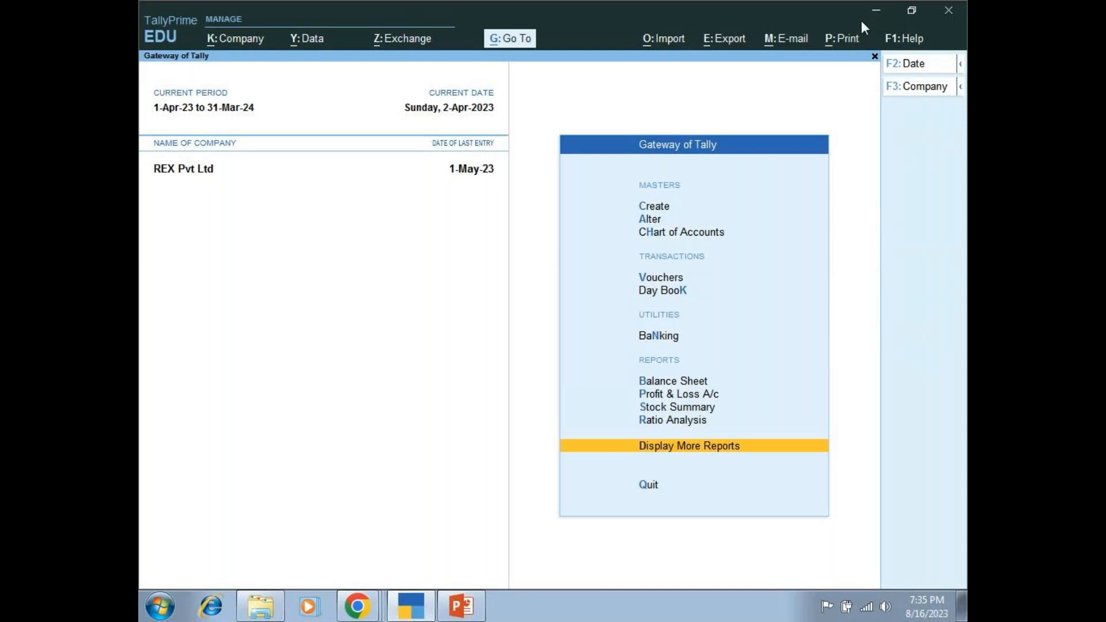
Switch to the GoTo meeting and go back to the Gateway of Tally in TallyPrime.
{"action": "mouse_move", "coordinate": [358, 604]}
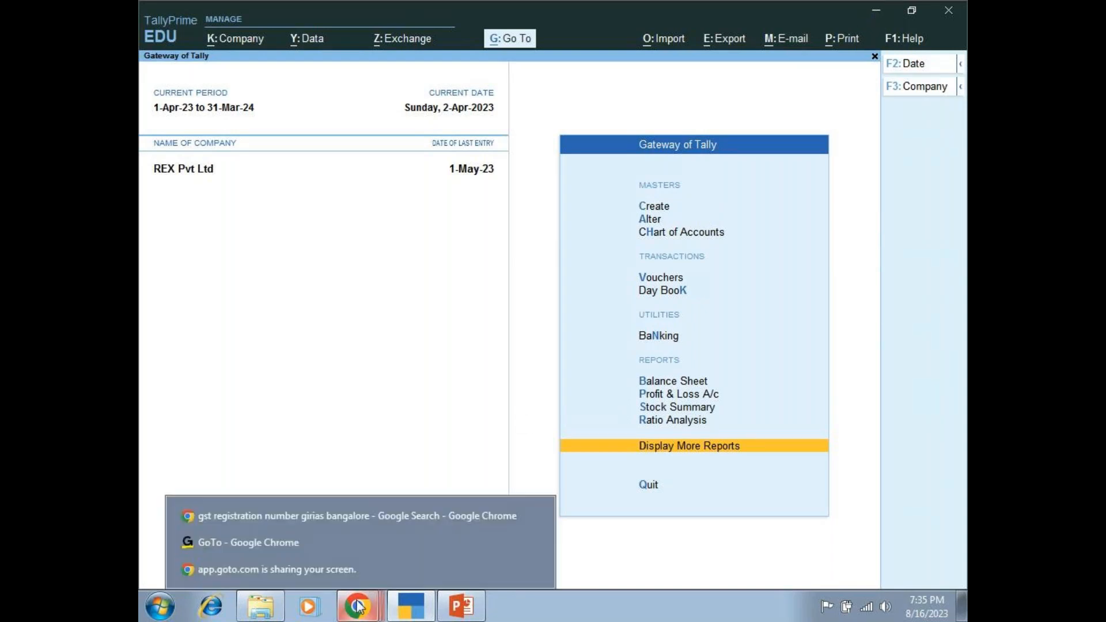
{"action": "left_click", "coordinate": [306, 541]}
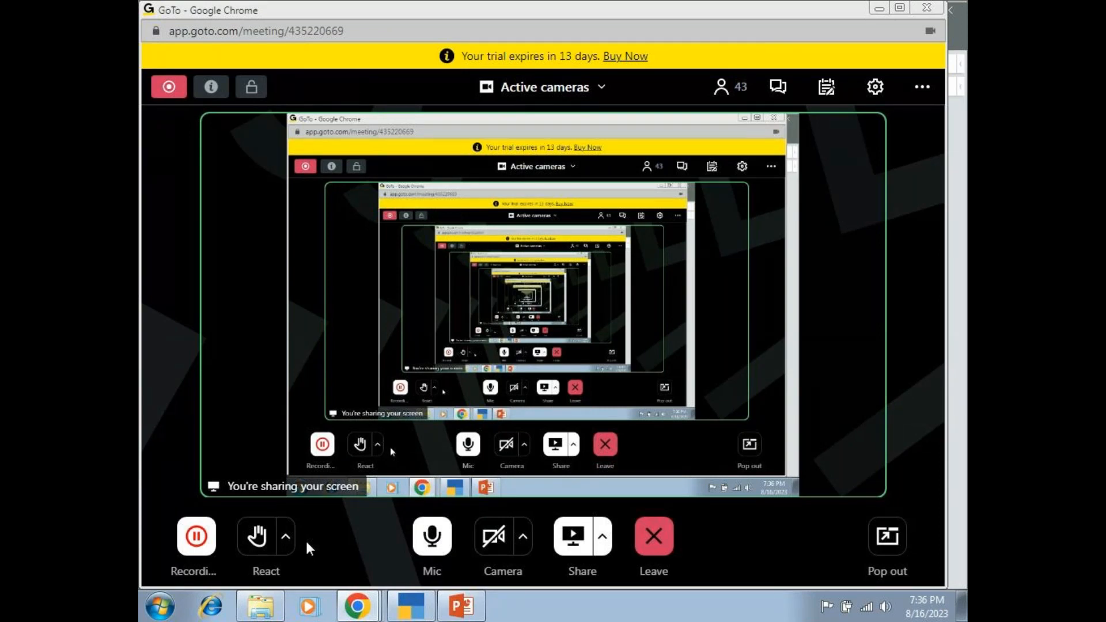
{"action": "left_click", "coordinate": [413, 609]}
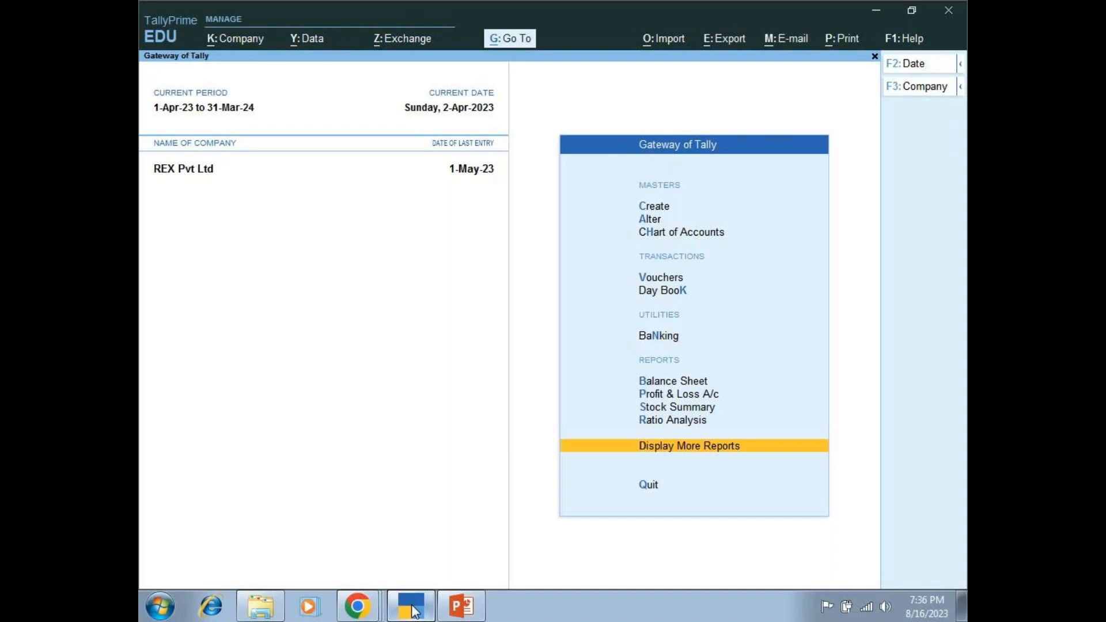
Open a blank ledger creation form for REX Pvt Ltd from the list of accounting masters.
{"action": "key", "text": "Up"}
{"action": "key", "text": "Up"}
{"action": "key", "text": "Up"}
{"action": "key", "text": "Up"}
{"action": "key", "text": "Up"}
{"action": "key", "text": "Up"}
{"action": "key", "text": "Up"}
{"action": "key", "text": "Up"}
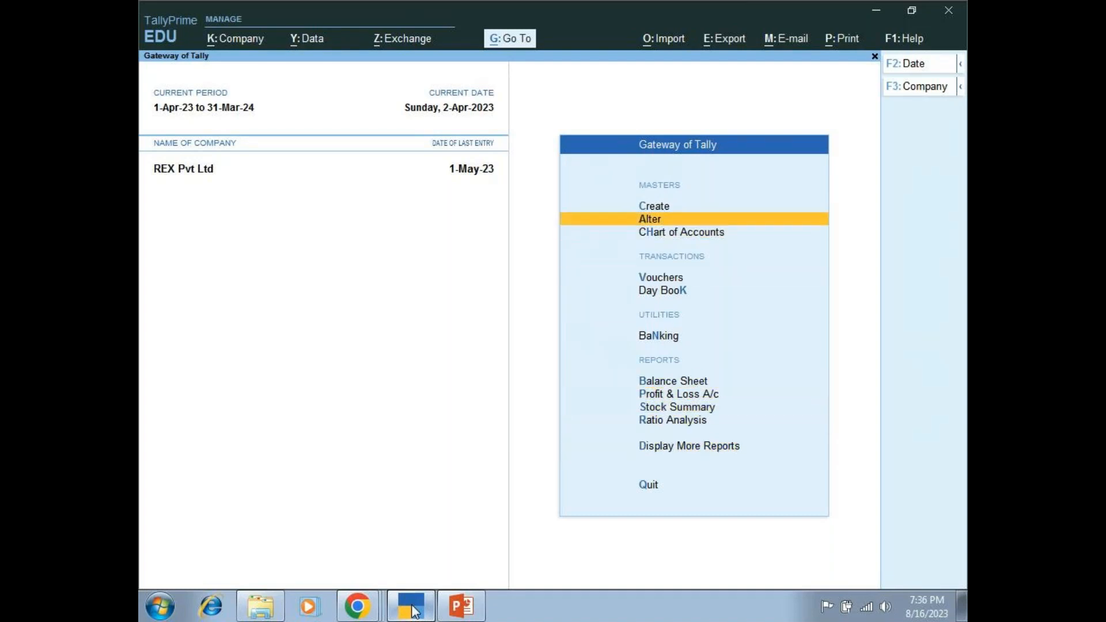
{"action": "key", "text": "Up"}
{"action": "key", "text": "Up"}
{"action": "key", "text": "Return"}
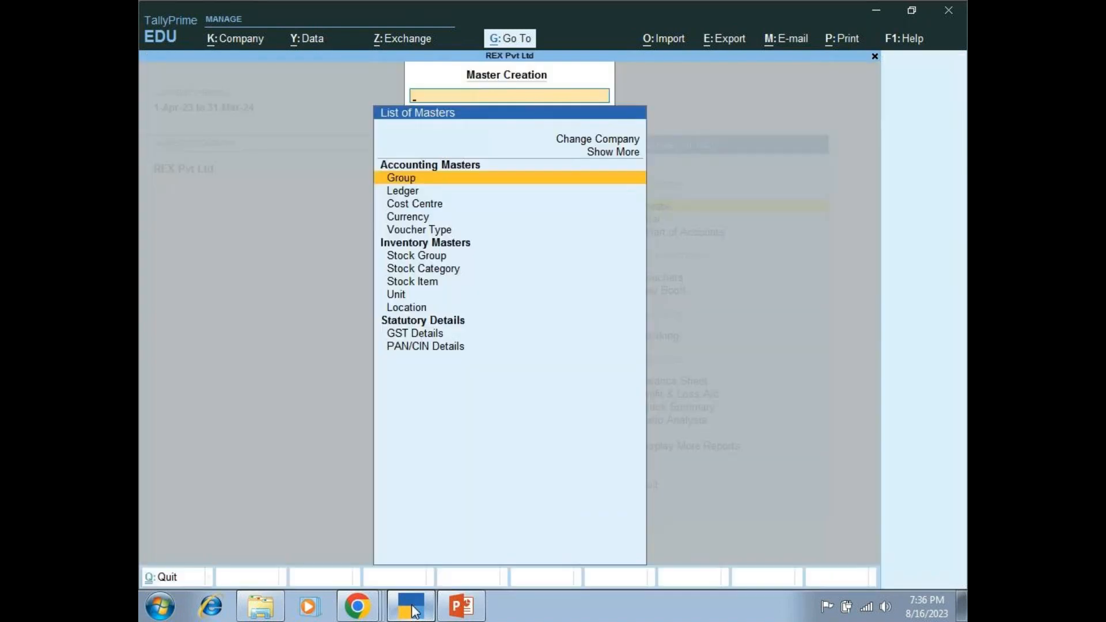
{"action": "key", "text": "Down"}
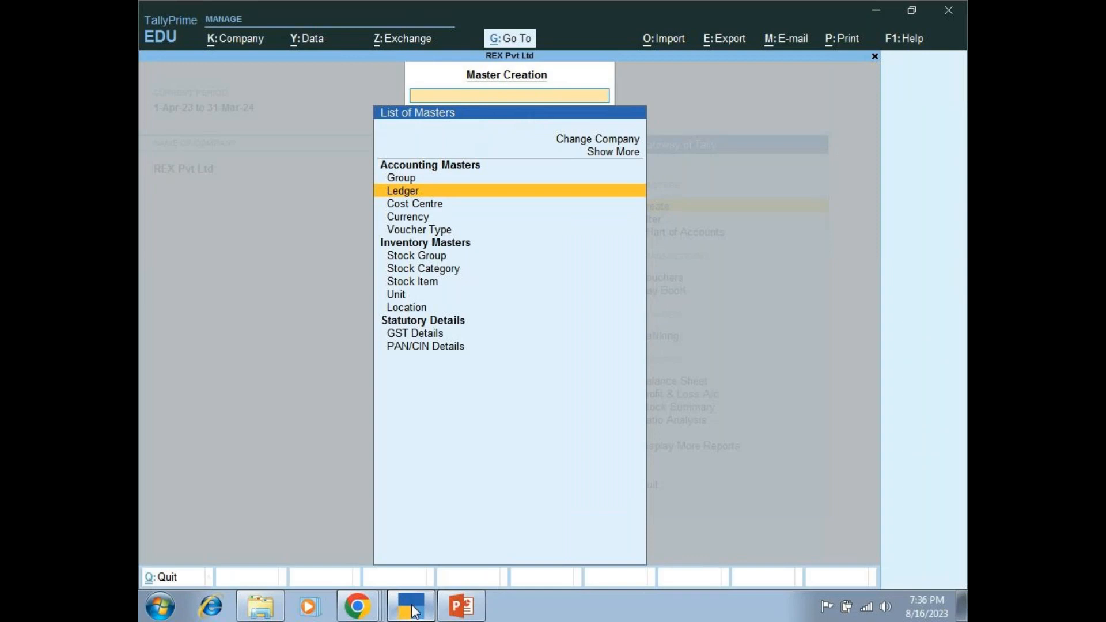
{"action": "key", "text": "Return"}
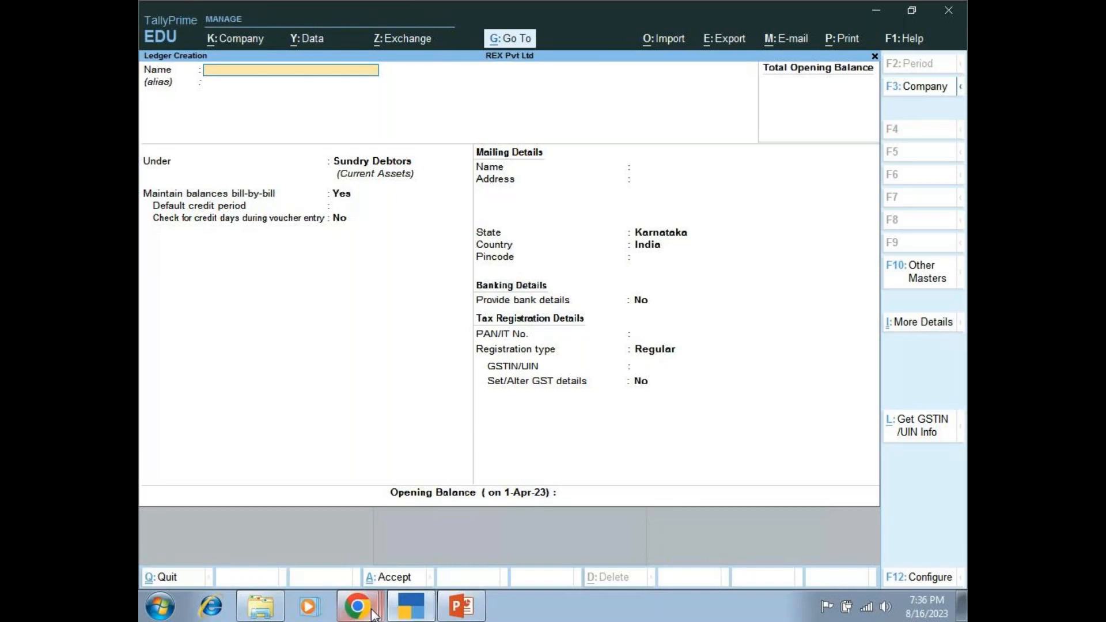
Bring up the GoTo meeting and return to the ledger creation form in TallyPrime.
{"action": "mouse_move", "coordinate": [373, 615]}
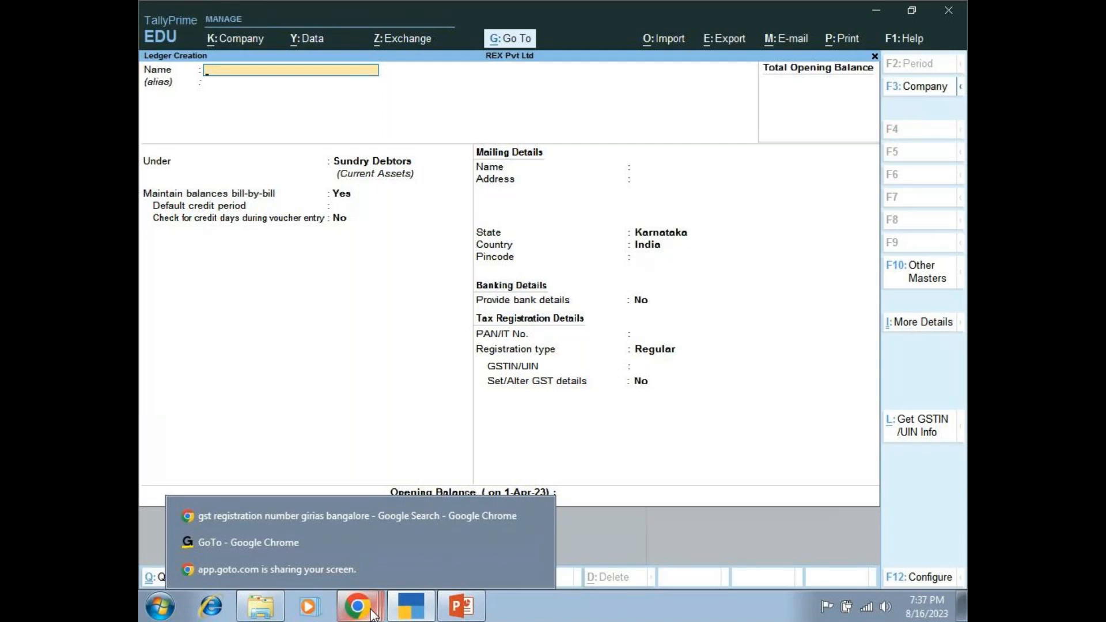
{"action": "left_click", "coordinate": [282, 541]}
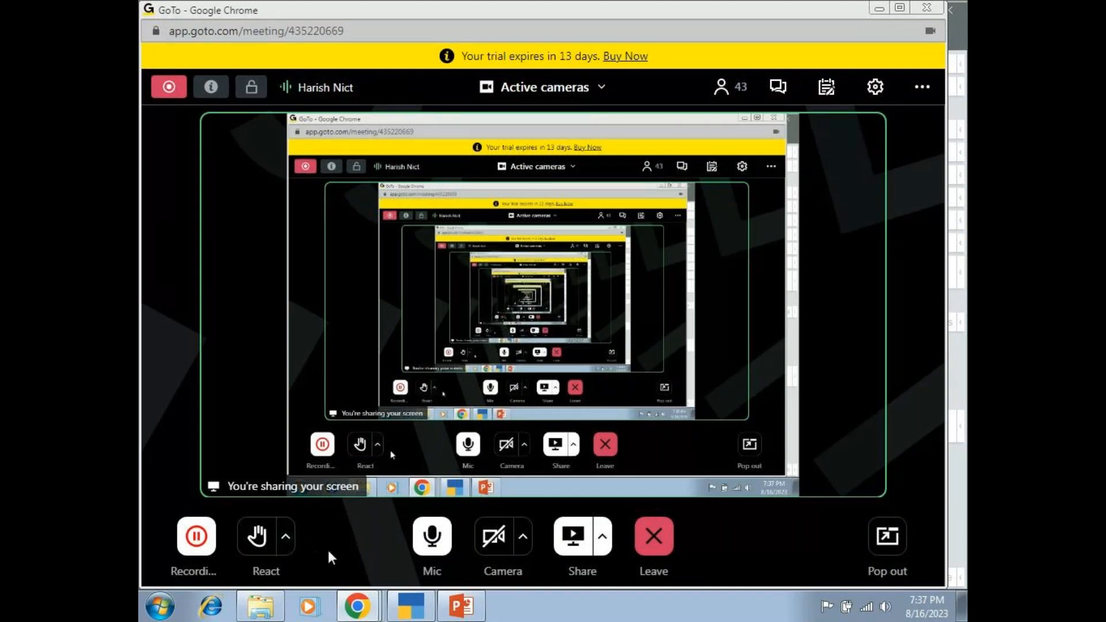
{"action": "mouse_move", "coordinate": [407, 609]}
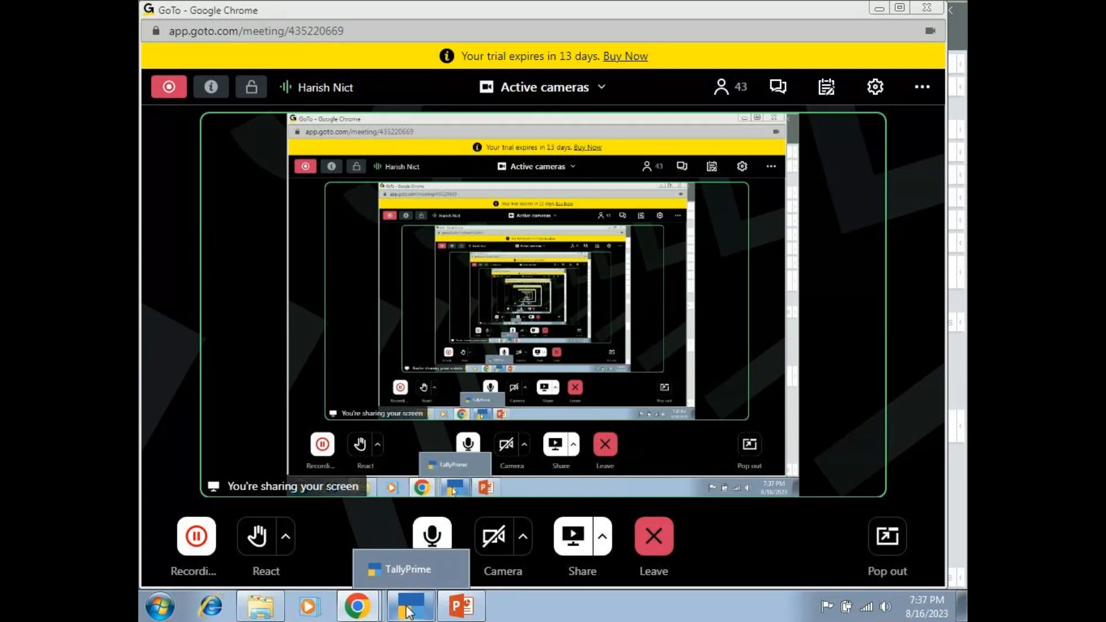
{"action": "left_click", "coordinate": [407, 569]}
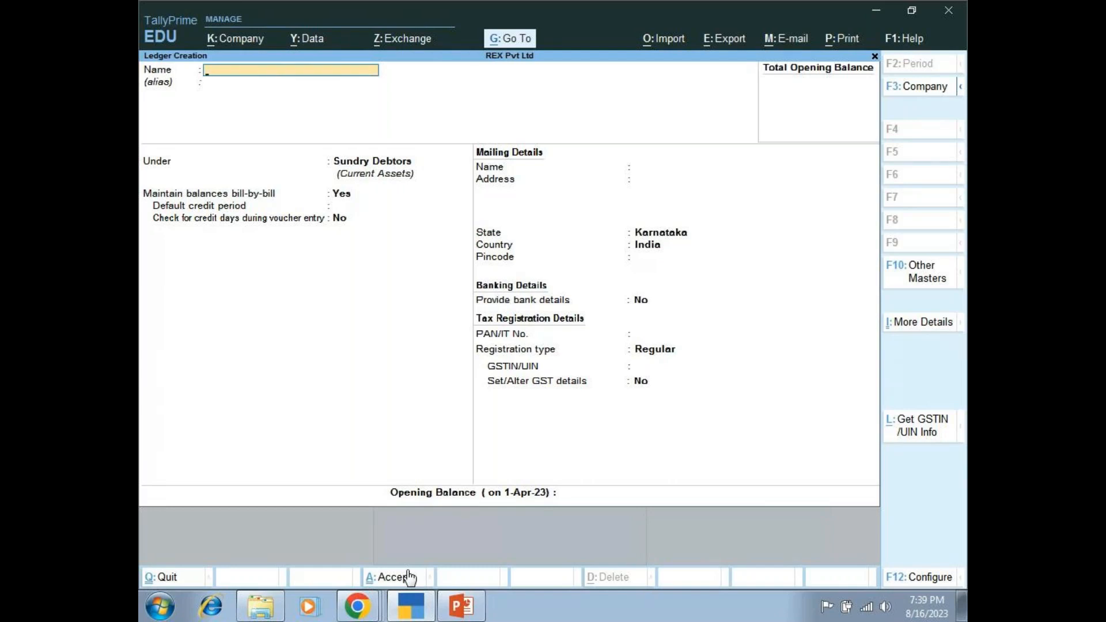
Quit the ledger creation without saving and return to the Gateway of Tally.
{"action": "key", "text": "Escape"}
{"action": "key", "text": "y"}
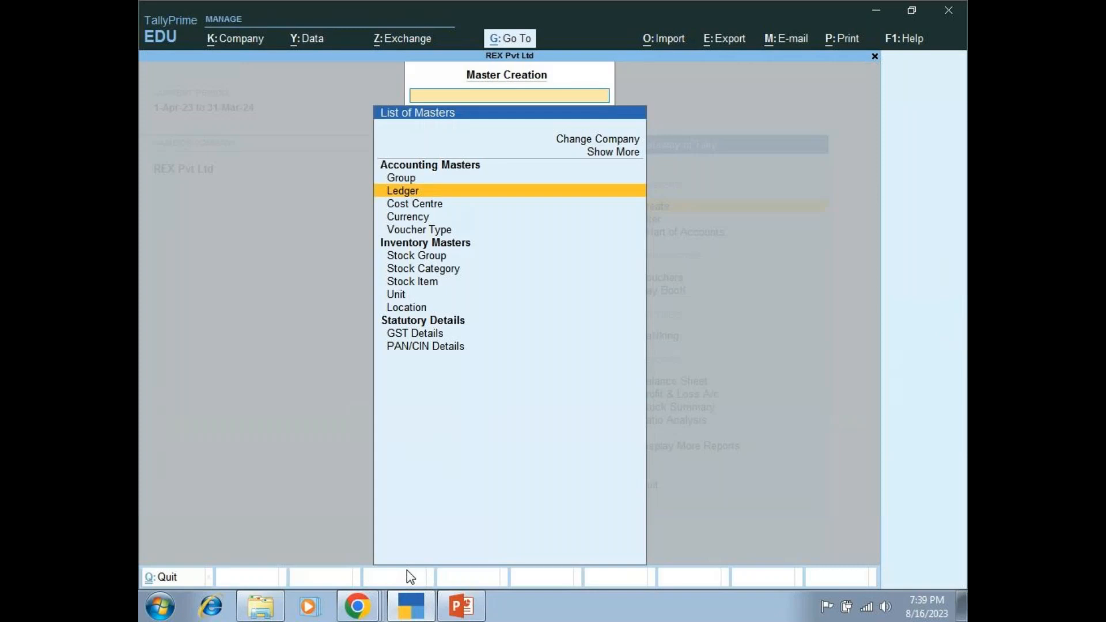
{"action": "key", "text": "Escape"}
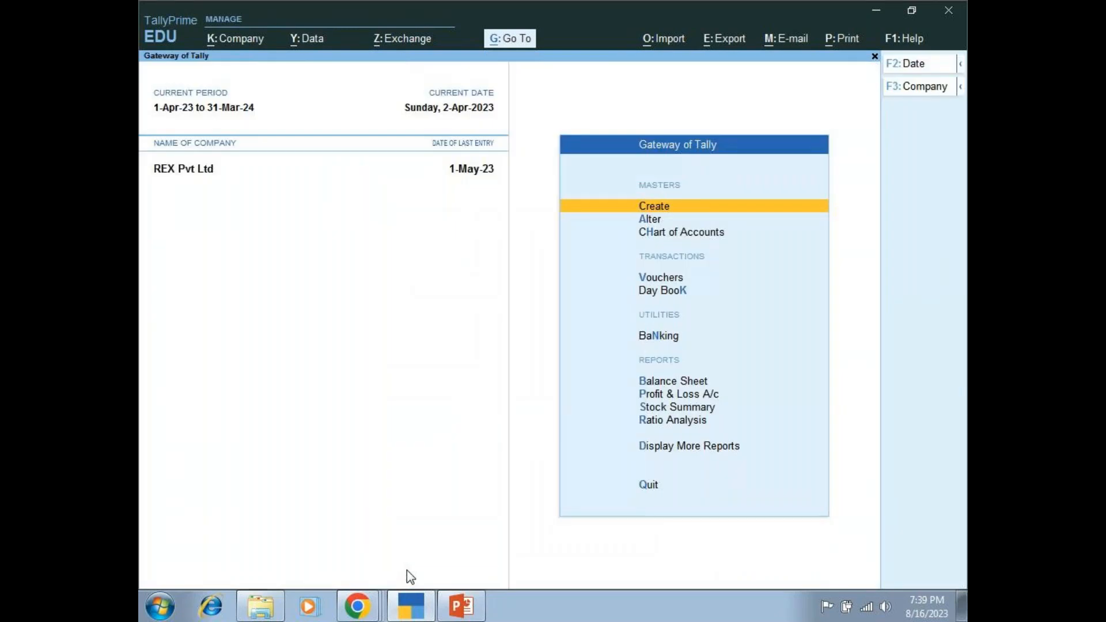
Open the list of ledgers among the Account Books reports.
{"action": "key", "text": "Down"}
{"action": "key", "text": "Down"}
{"action": "key", "text": "Down"}
{"action": "key", "text": "Down"}
{"action": "key", "text": "Down"}
{"action": "key", "text": "Down"}
{"action": "key", "text": "Down"}
{"action": "key", "text": "Down"}
{"action": "key", "text": "Down"}
{"action": "key", "text": "Down"}
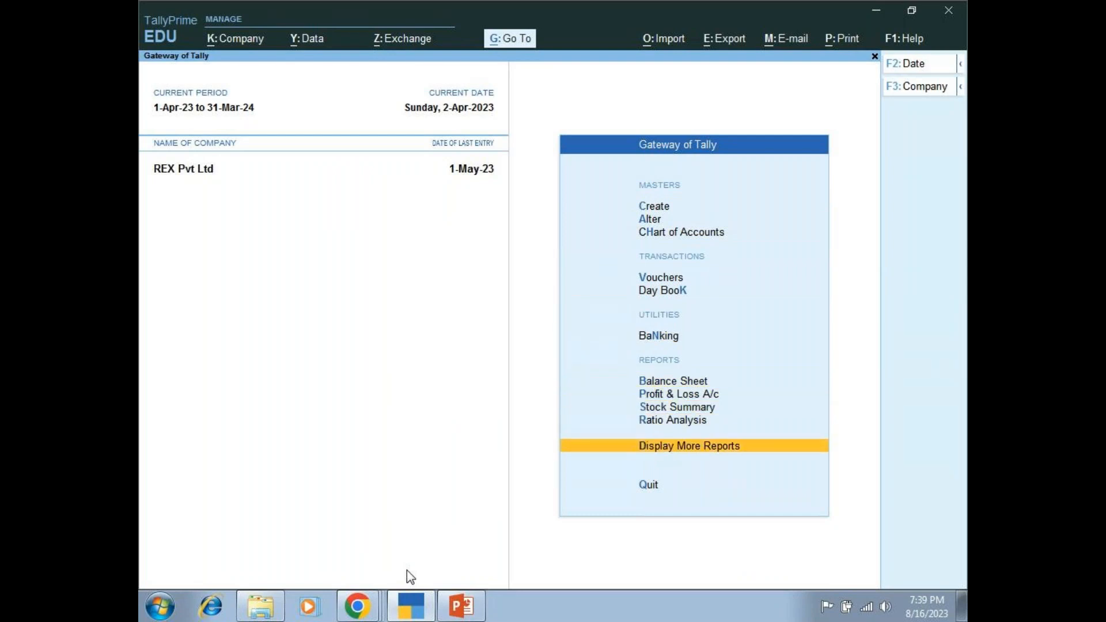
{"action": "key", "text": "Return"}
{"action": "key", "text": "Down"}
{"action": "key", "text": "Down"}
{"action": "key", "text": "Down"}
{"action": "key", "text": "Down"}
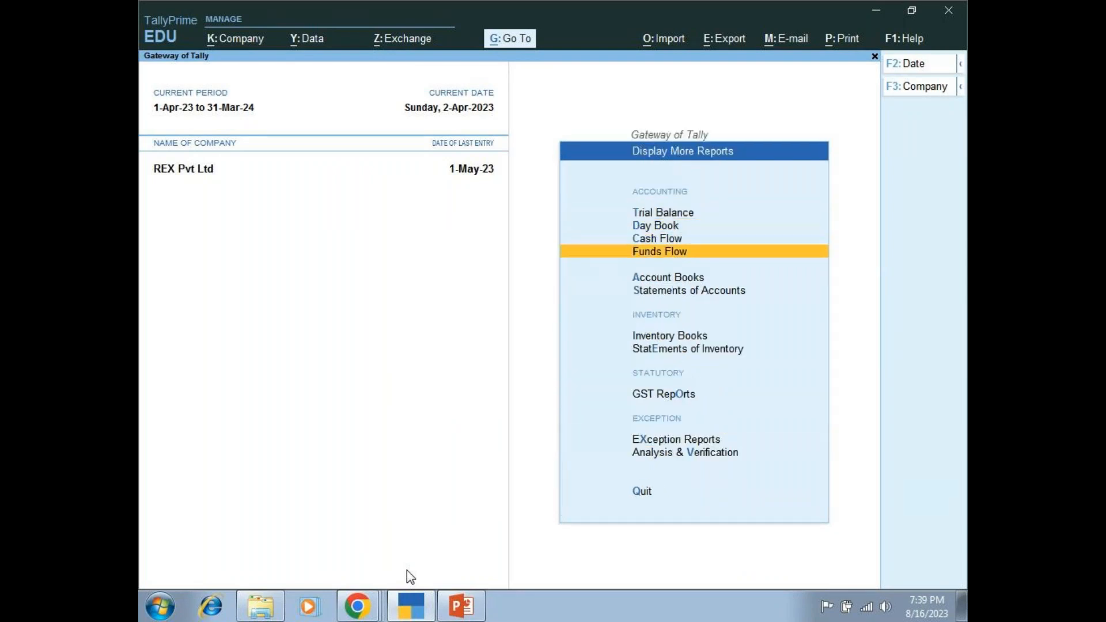
{"action": "key", "text": "Return"}
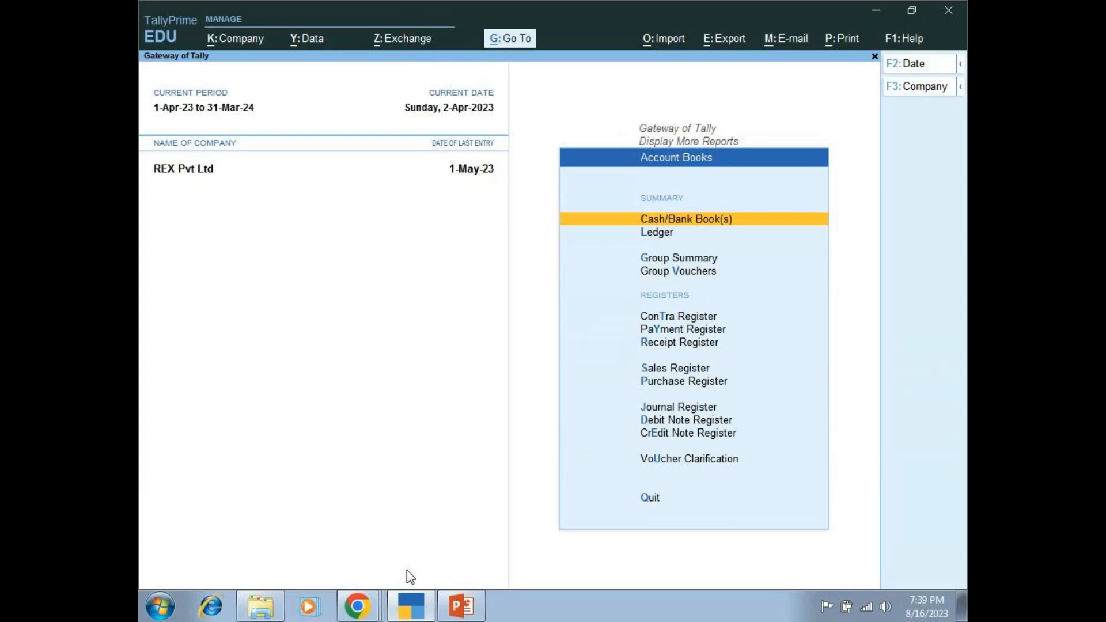
{"action": "key", "text": "Down"}
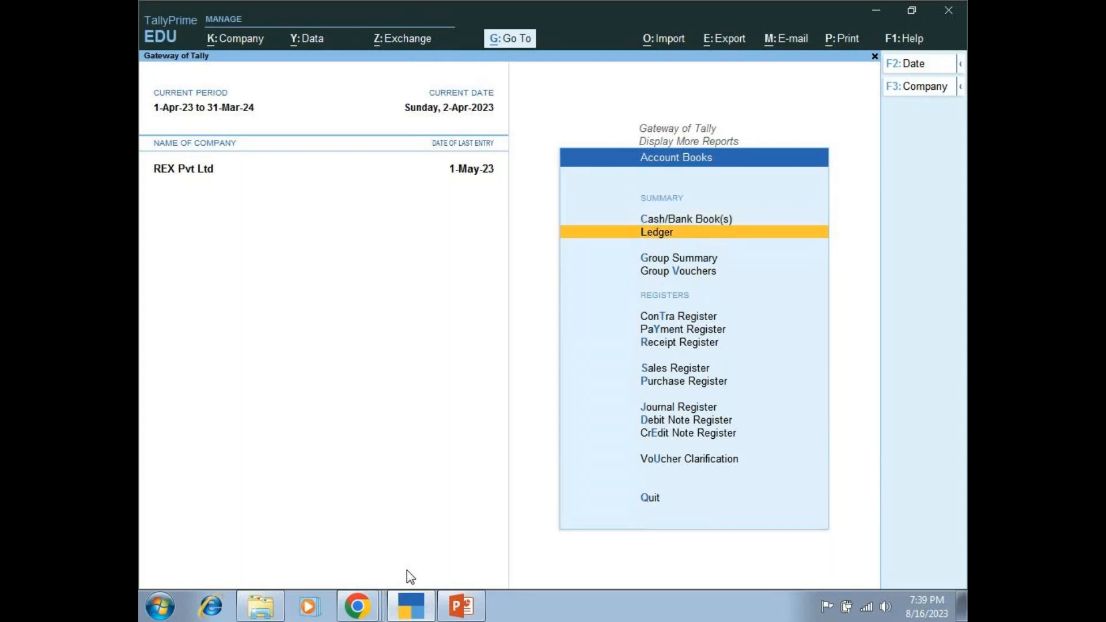
{"action": "key", "text": "Return"}
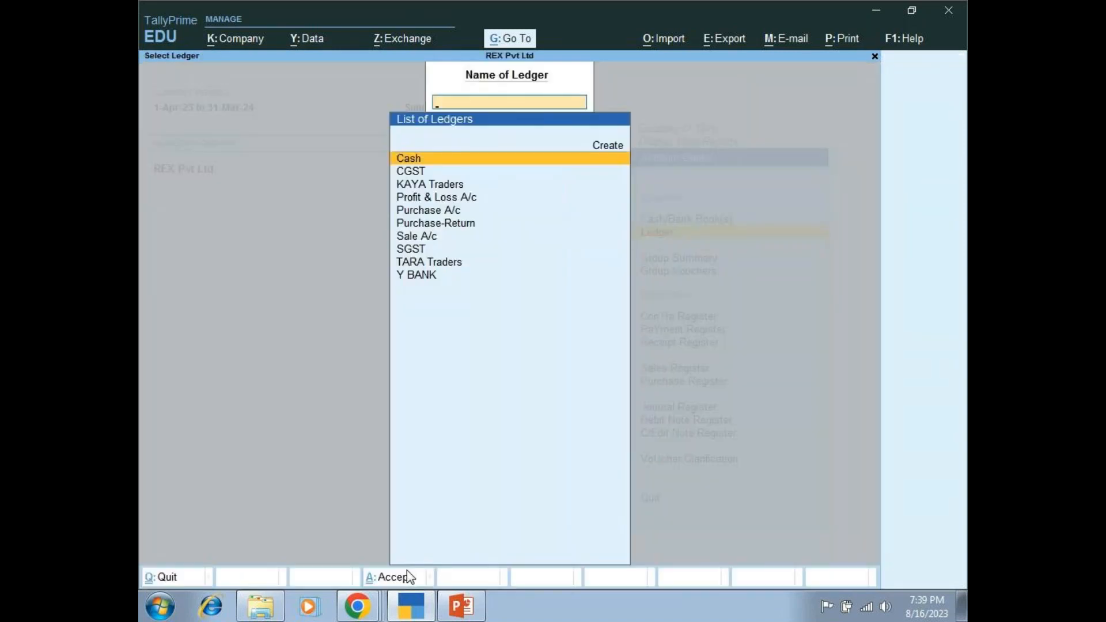
Display the ledger vouchers of the Purchase-Return ledger.
{"action": "key", "text": "Down"}
{"action": "key", "text": "Down"}
{"action": "key", "text": "Down"}
{"action": "key", "text": "Down"}
{"action": "key", "text": "Down"}
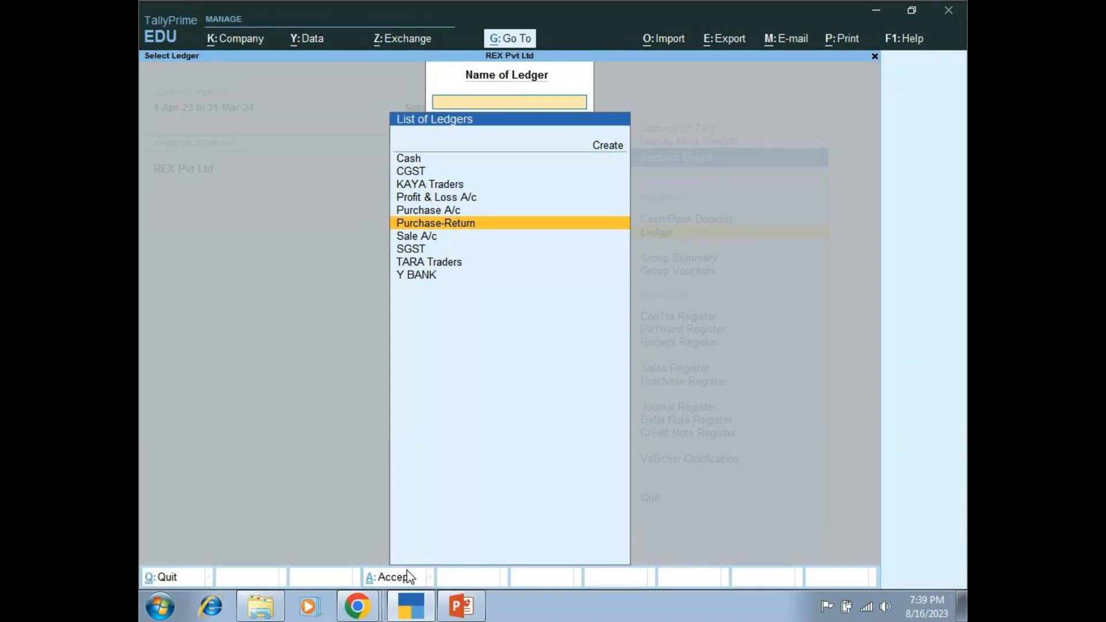
{"action": "left_click", "coordinate": [407, 576]}
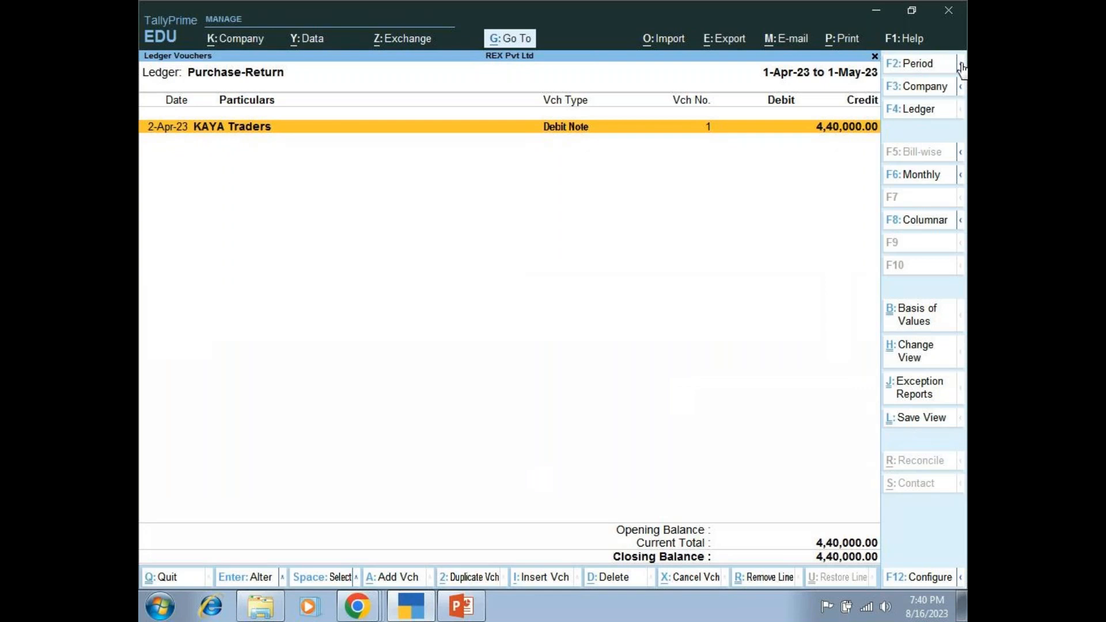
{"action": "left_click", "coordinate": [938, 67]}
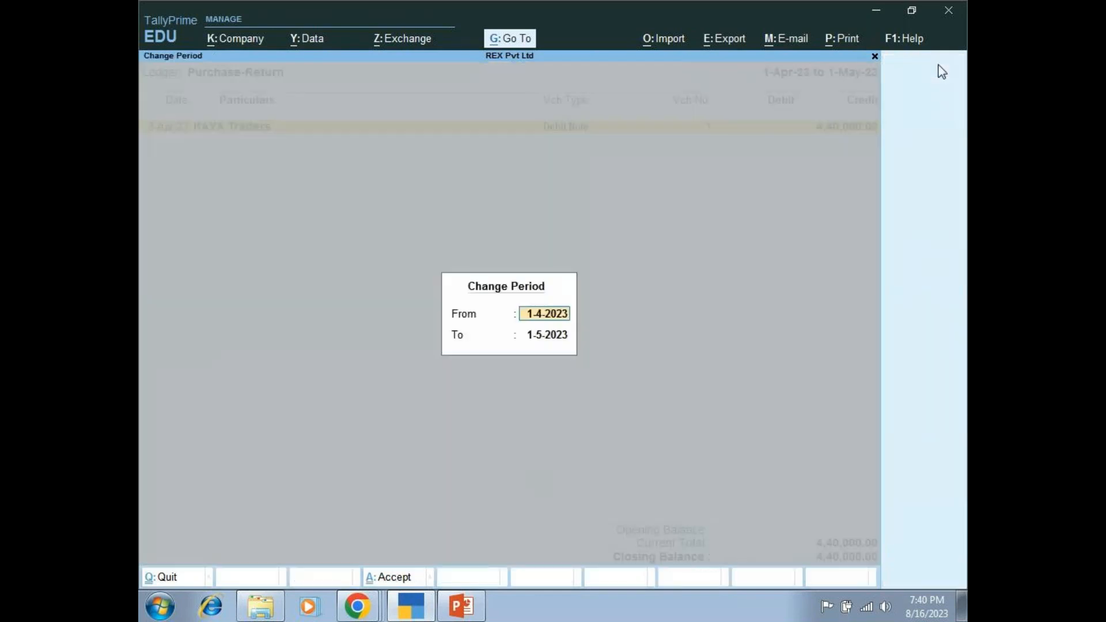
{"action": "type", "text": "15.5"}
{"action": "key", "text": "Escape"}
{"action": "key", "text": "Escape"}
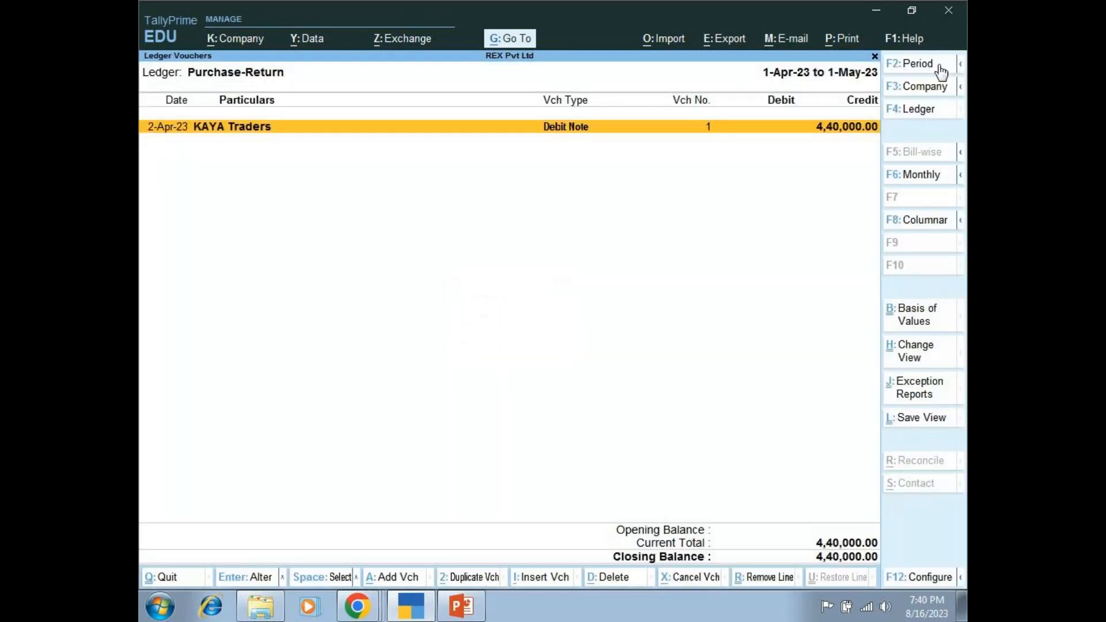
Leave the Purchase-Return ledger report and return to the Gateway of Tally.
{"action": "key", "text": "Escape"}
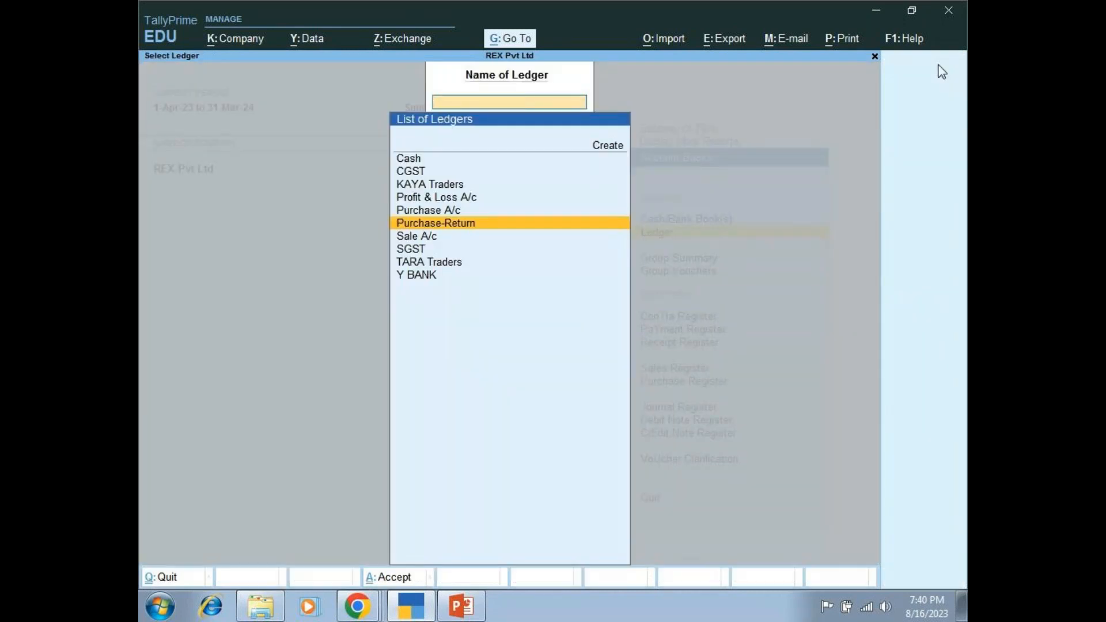
{"action": "key", "text": "Escape"}
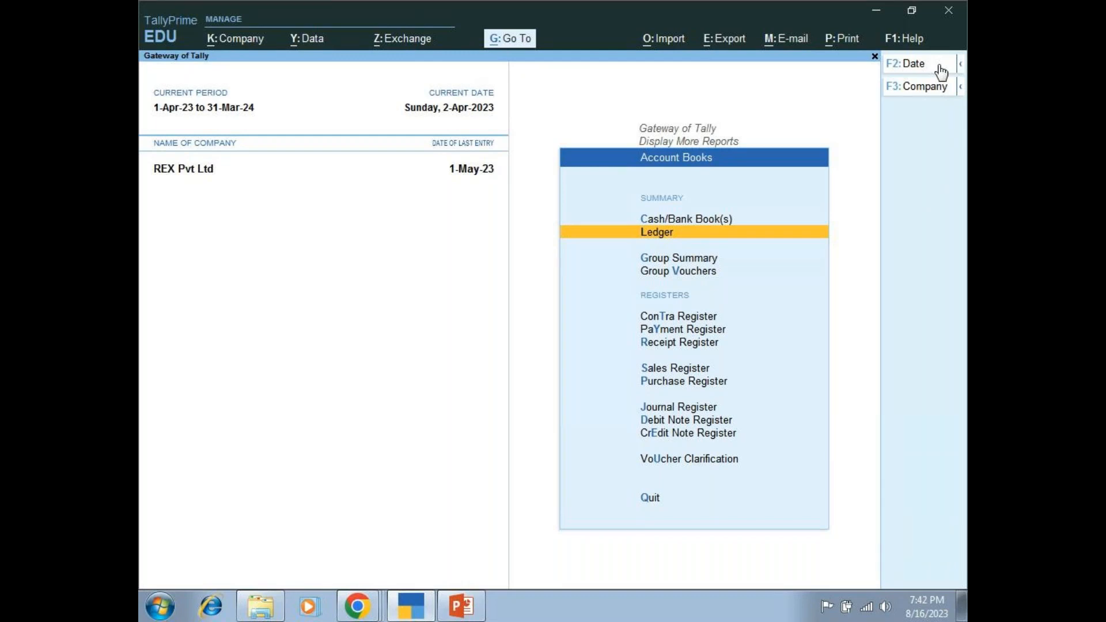
{"action": "key", "text": "Escape"}
{"action": "key", "text": "Escape"}
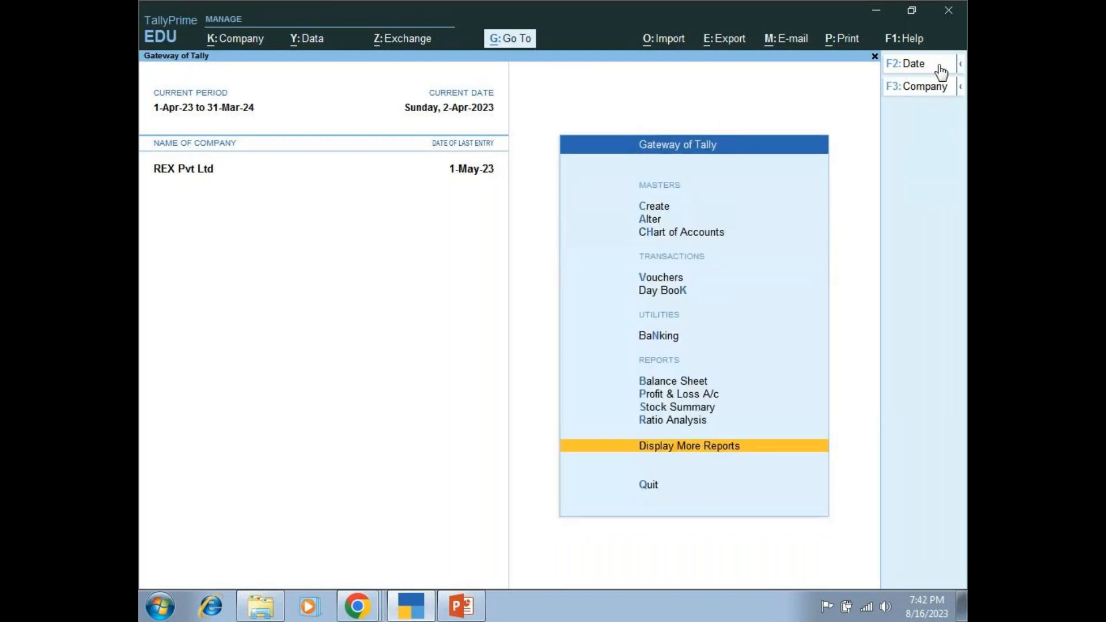
Start creating a new ledger master from the Gateway of Tally.
{"action": "key", "text": "Up"}
{"action": "key", "text": "Up"}
{"action": "key", "text": "Up"}
{"action": "key", "text": "Up"}
{"action": "key", "text": "Up"}
{"action": "key", "text": "Up"}
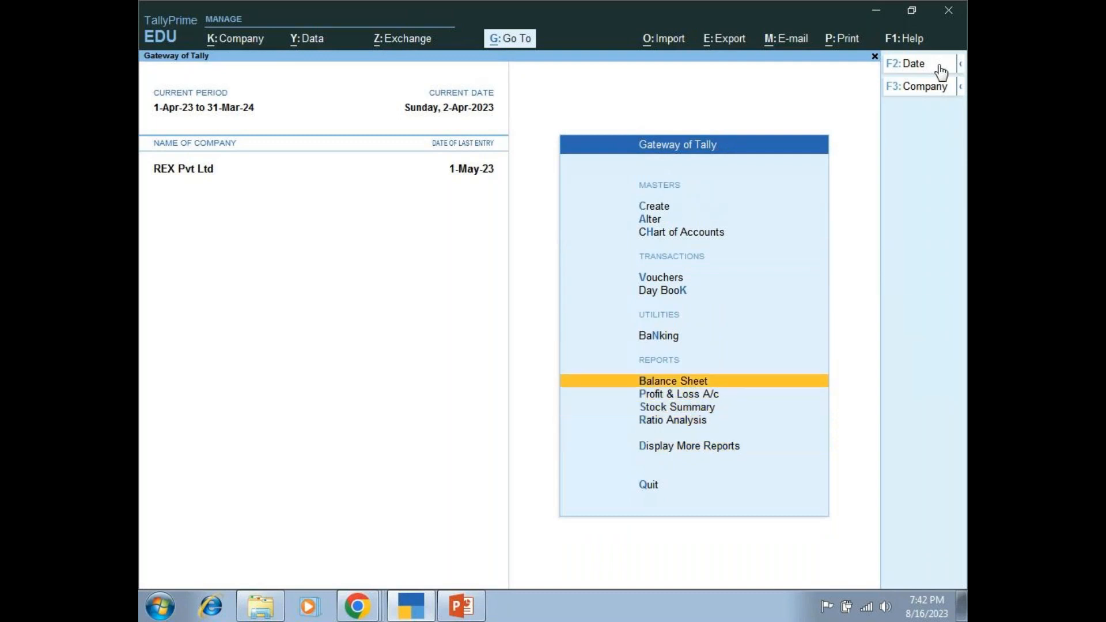
{"action": "key", "text": "Up"}
{"action": "key", "text": "Up"}
{"action": "key", "text": "Up"}
{"action": "key", "text": "Up"}
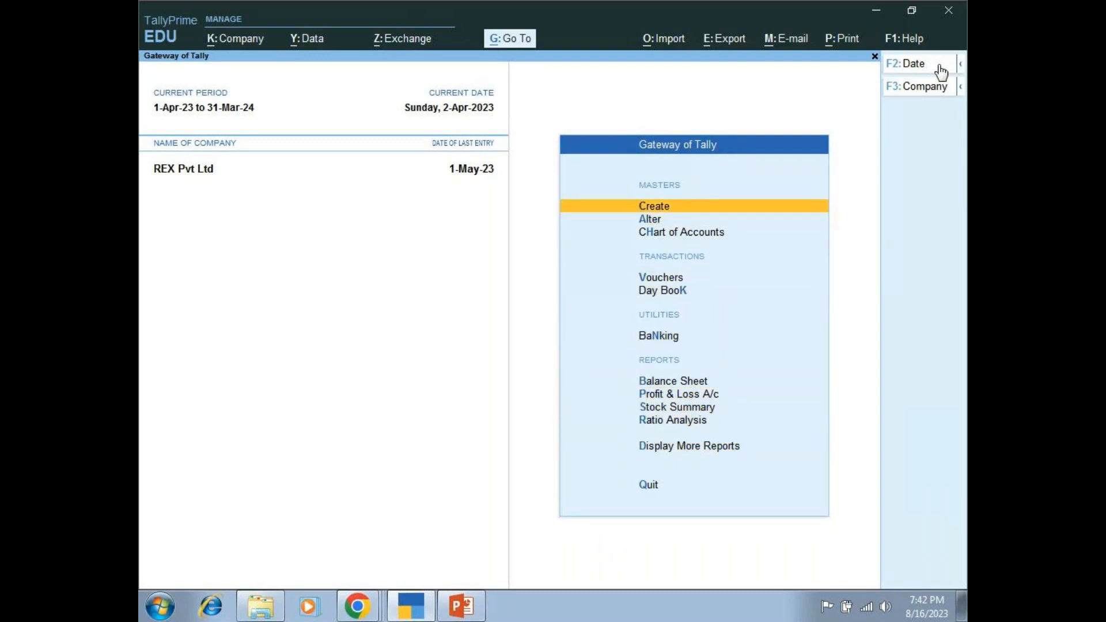
{"action": "key", "text": "Return"}
{"action": "key", "text": "Down"}
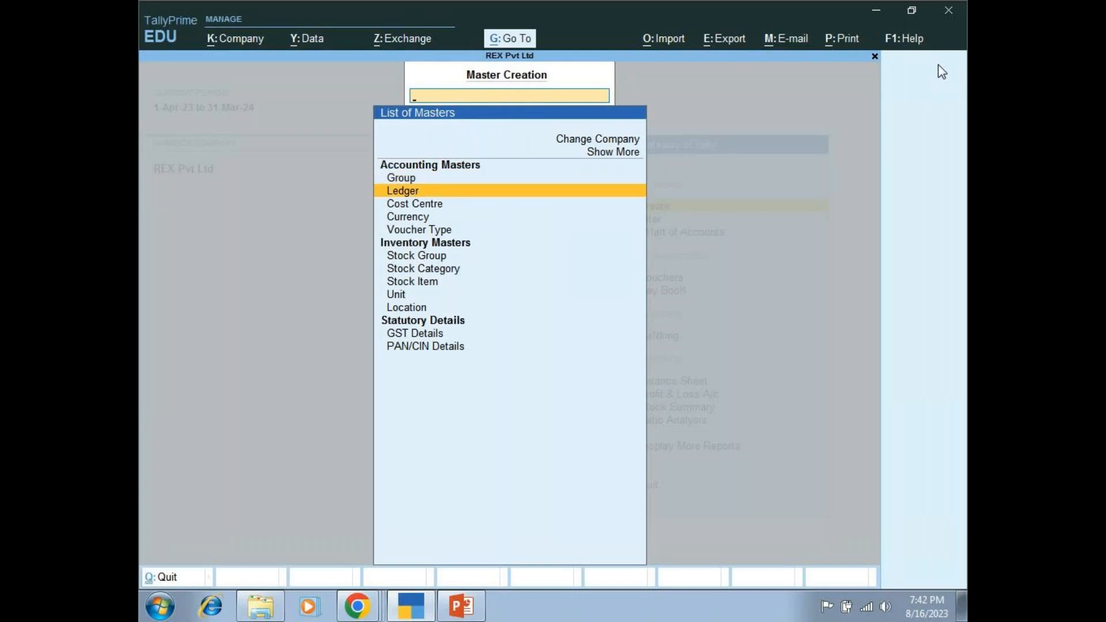
{"action": "key", "text": "Return"}
Name the new ledger "Purchase- INTER" and place it under the Purchase Accounts group.
{"action": "type", "text": "PURC"}
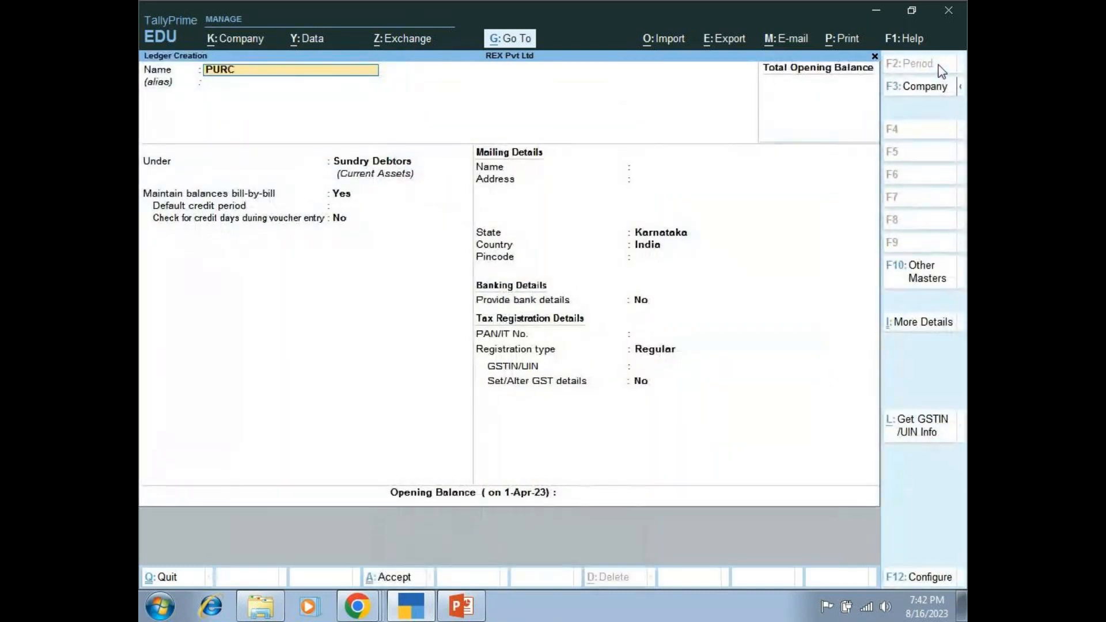
{"action": "type", "text": "HASE"}
{"action": "key", "text": "BackSpace"}
{"action": "key", "text": "BackSpace"}
{"action": "key", "text": "BackSpace"}
{"action": "key", "text": "BackSpace"}
{"action": "key", "text": "BackSpace"}
{"action": "key", "text": "BackSpace"}
{"action": "key", "text": "BackSpace"}
{"action": "key", "text": "BackSpace"}
{"action": "type", "text": "Purchase- INTER"}
{"action": "key", "text": "Return"}
{"action": "type", "text": "PU"}
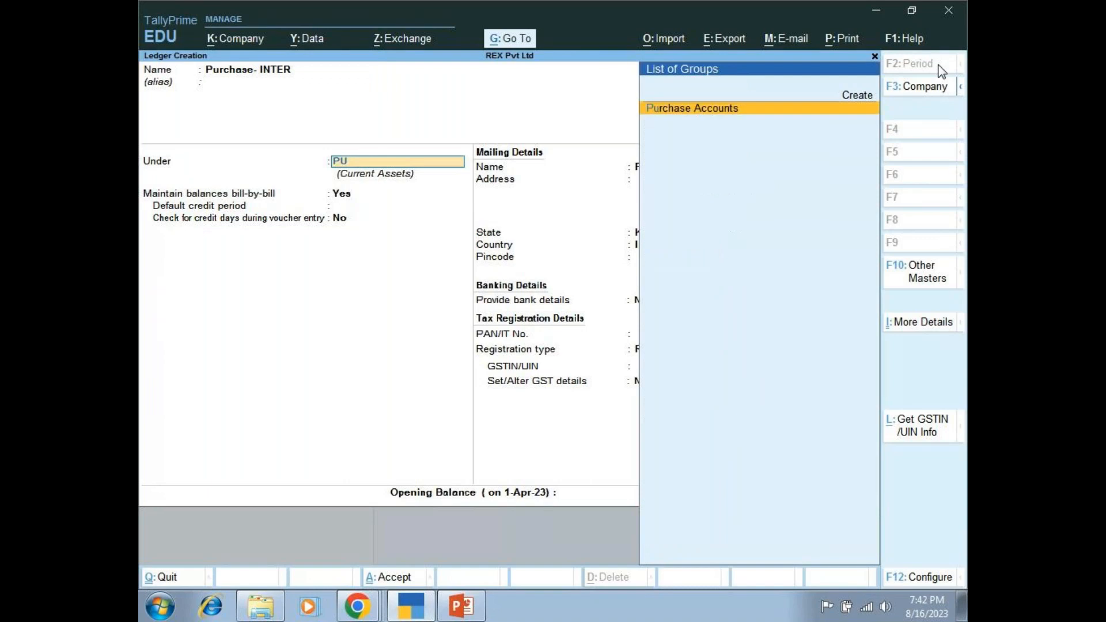
{"action": "key", "text": "Return"}
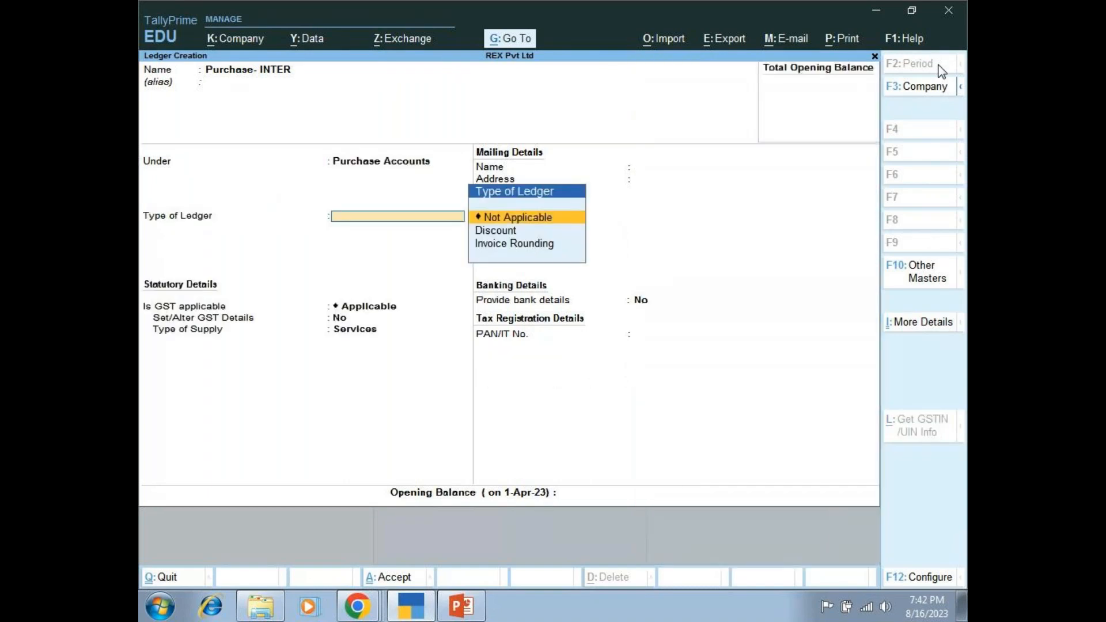
Keep the ledger type Not Applicable, GST Applicable and Set/Alter GST Details at No for the Purchase- INTER ledger.
{"action": "key", "text": "Return"}
{"action": "key", "text": "Return"}
{"action": "key", "text": "Return"}
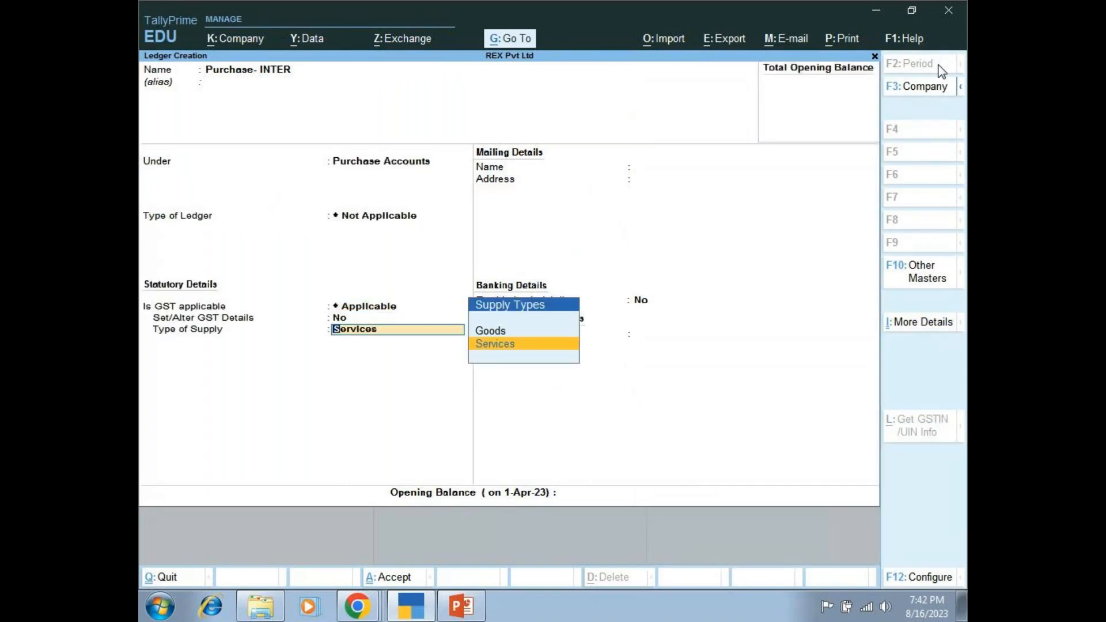
Try to set separate GST details for the Purchase- INTER ledger, quit the details form and return the option to No.
{"action": "key", "text": "BackSpace"}
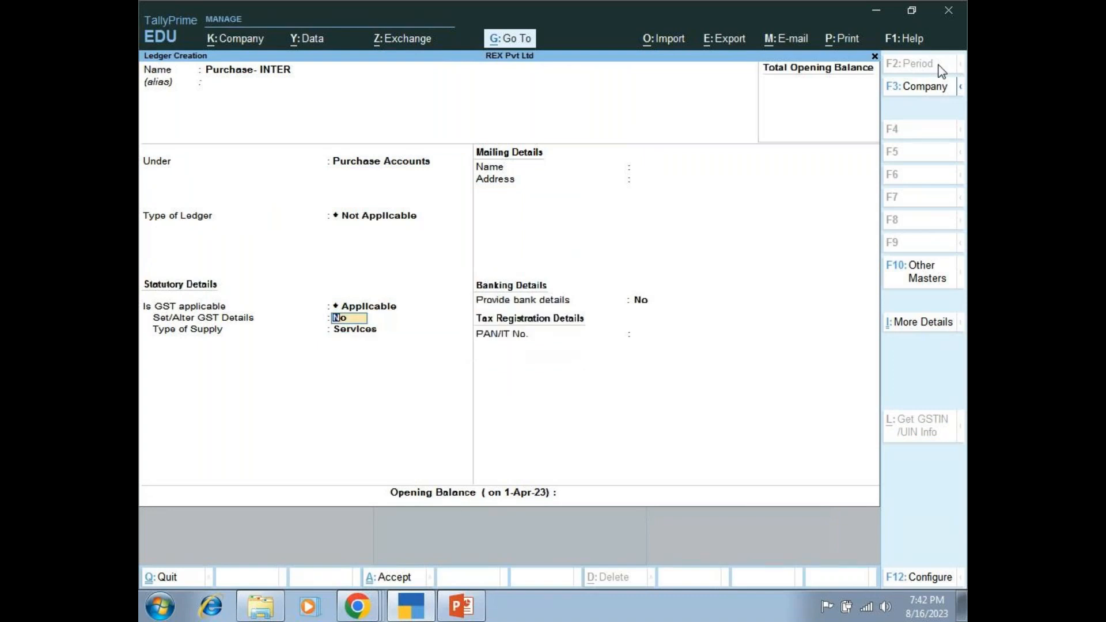
{"action": "type", "text": "Y"}
{"action": "key", "text": "Return"}
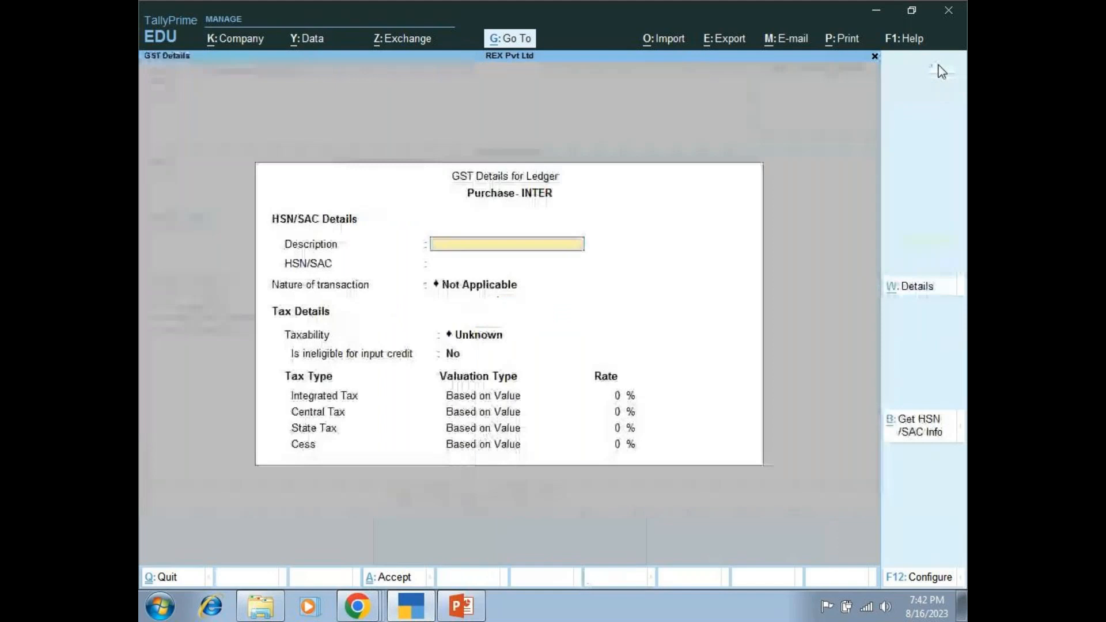
{"action": "key", "text": "Escape"}
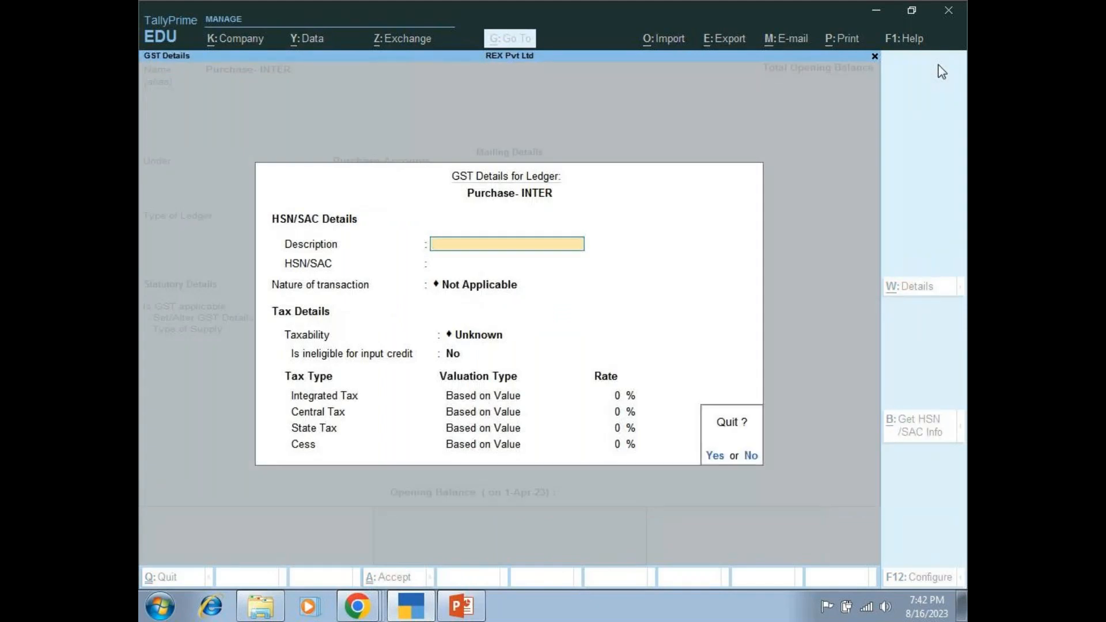
{"action": "key", "text": "y"}
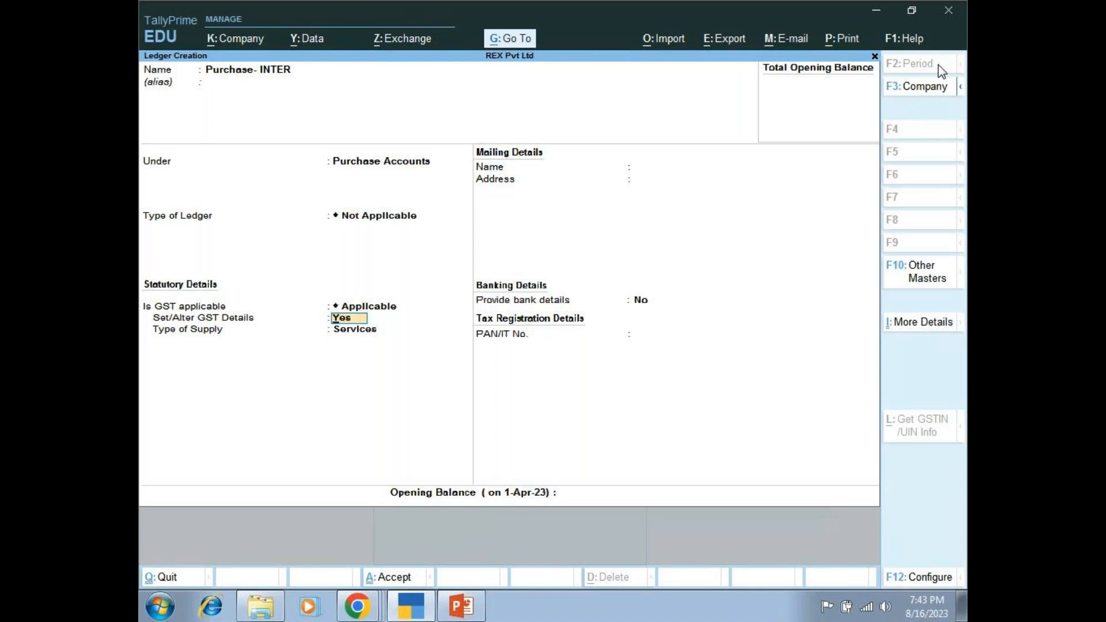
{"action": "key", "text": "Return"}
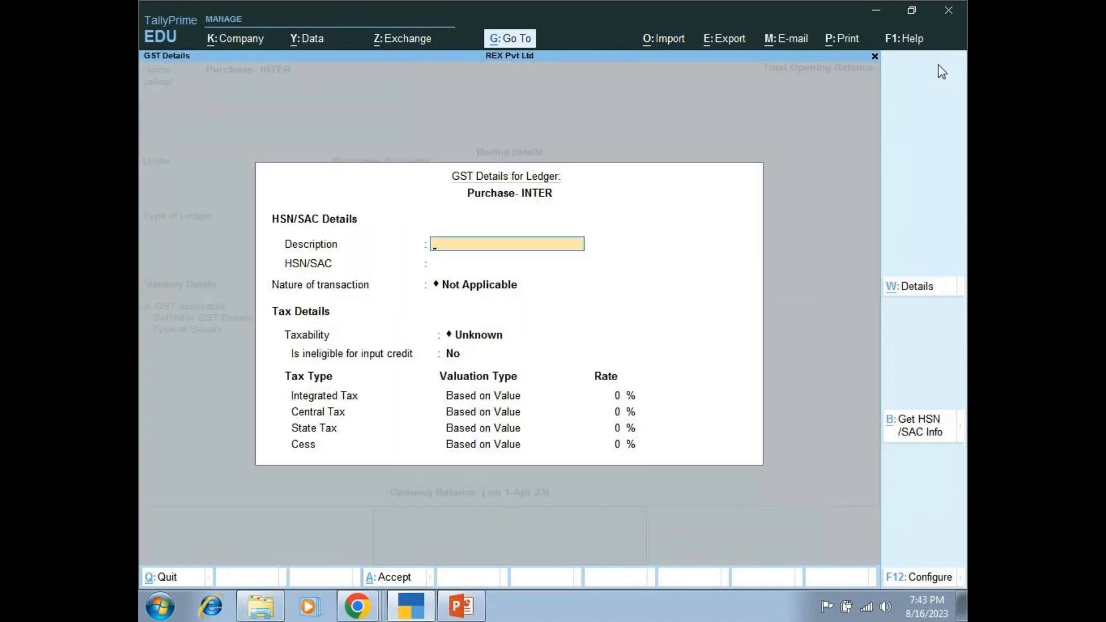
{"action": "key", "text": "Escape"}
{"action": "key", "text": "y"}
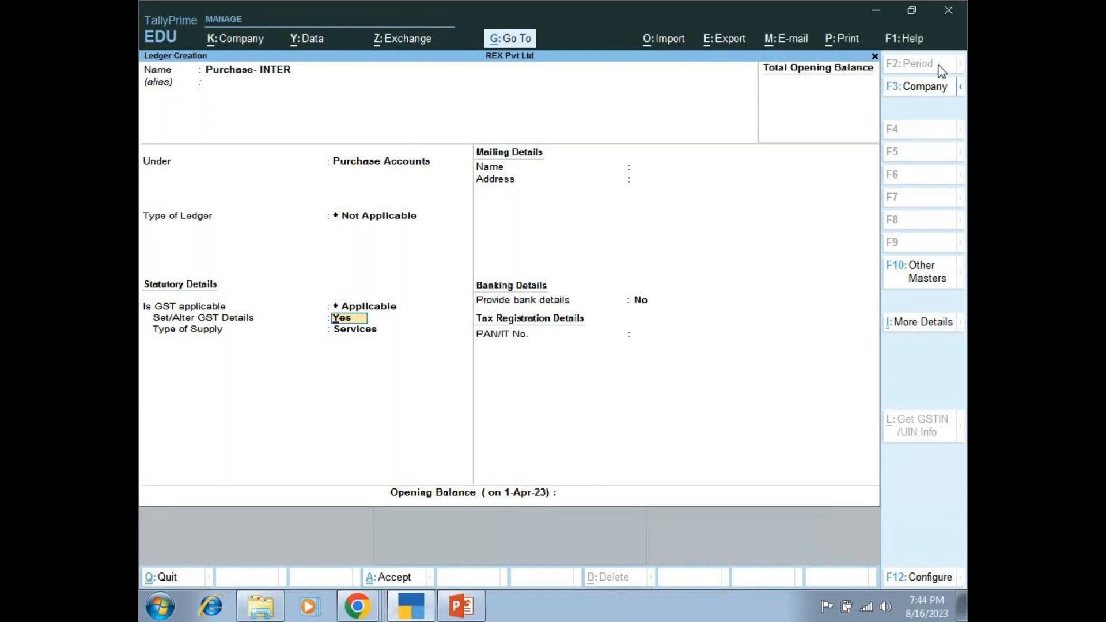
{"action": "type", "text": "N"}
{"action": "key", "text": "Return"}
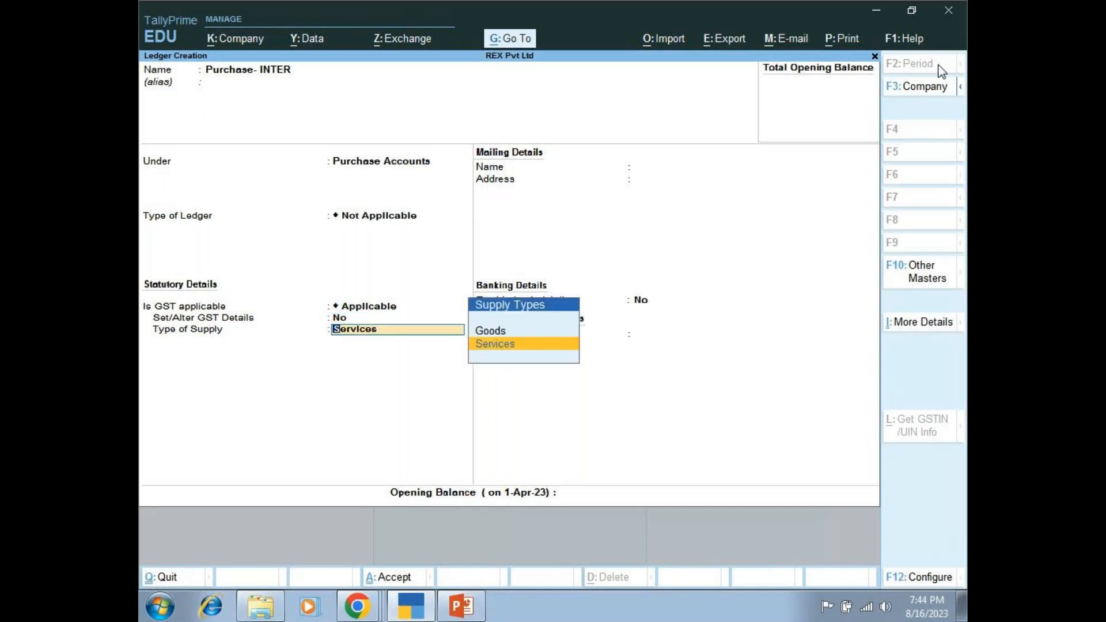
Set the type of supply to Goods, leave the opening balance empty and save the Purchase- INTER ledger.
{"action": "key", "text": "Up"}
{"action": "key", "text": "Return"}
{"action": "key", "text": "Return"}
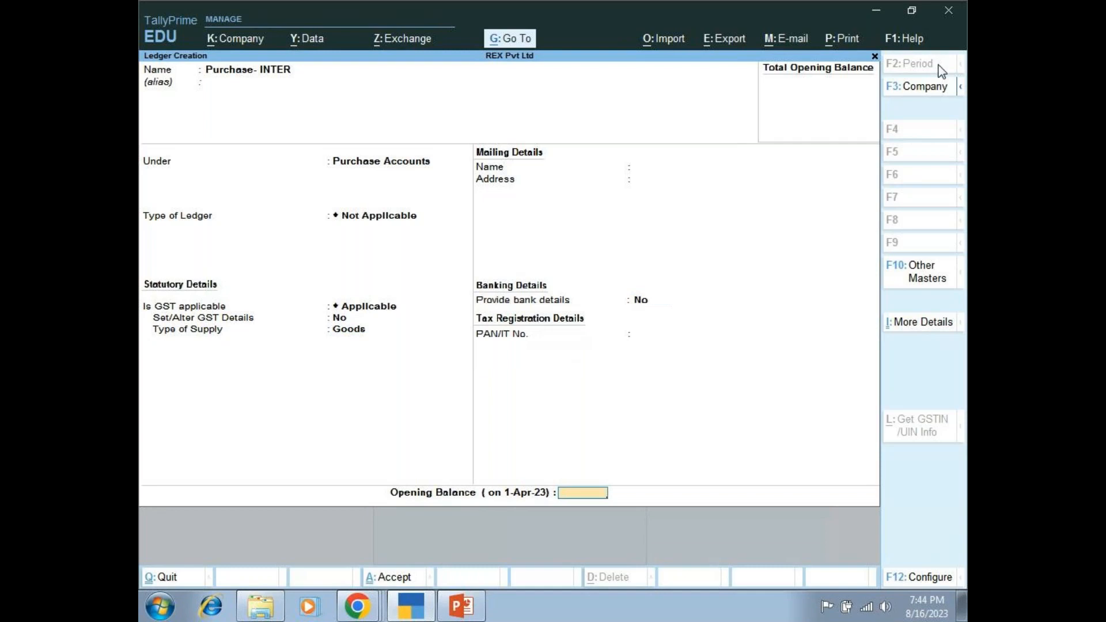
{"action": "key", "text": "Return"}
{"action": "key", "text": "Return"}
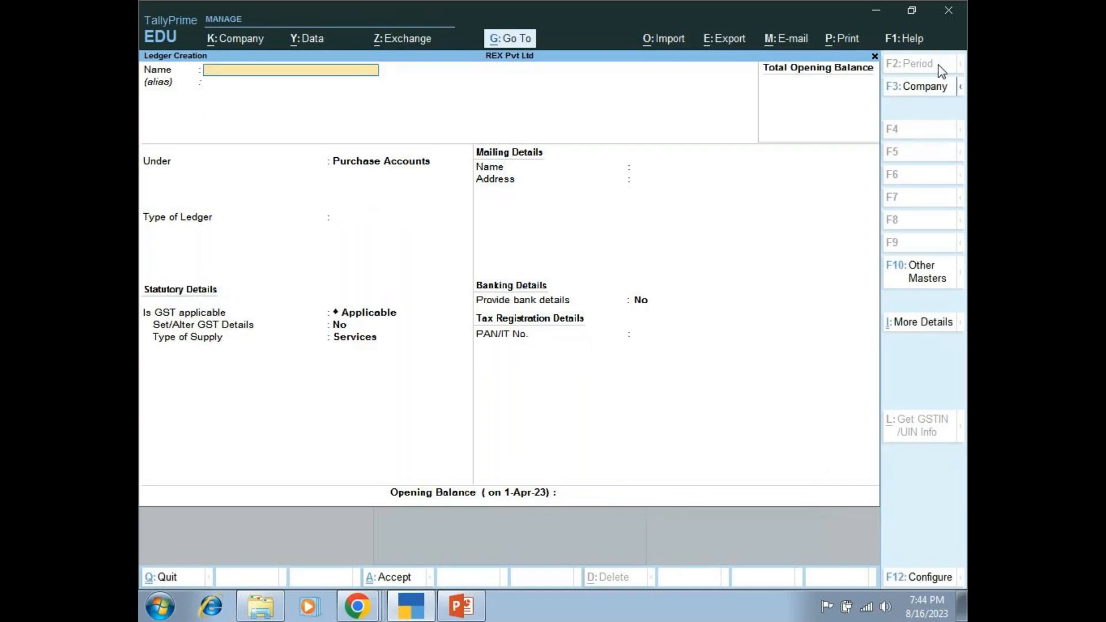
Name the next ledger "PILLAI Traders" and place it under the Sundry Creditors group.
{"action": "type", "text": "PILLAI traders"}
{"action": "key", "text": "Return"}
{"action": "key", "text": "Return"}
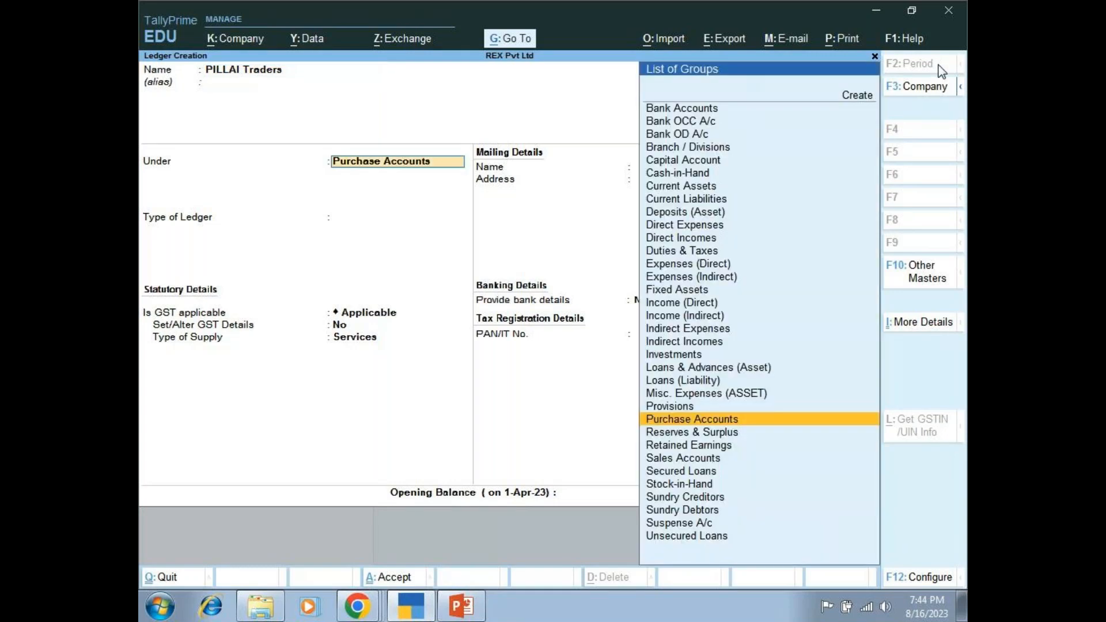
{"action": "type", "text": "S"}
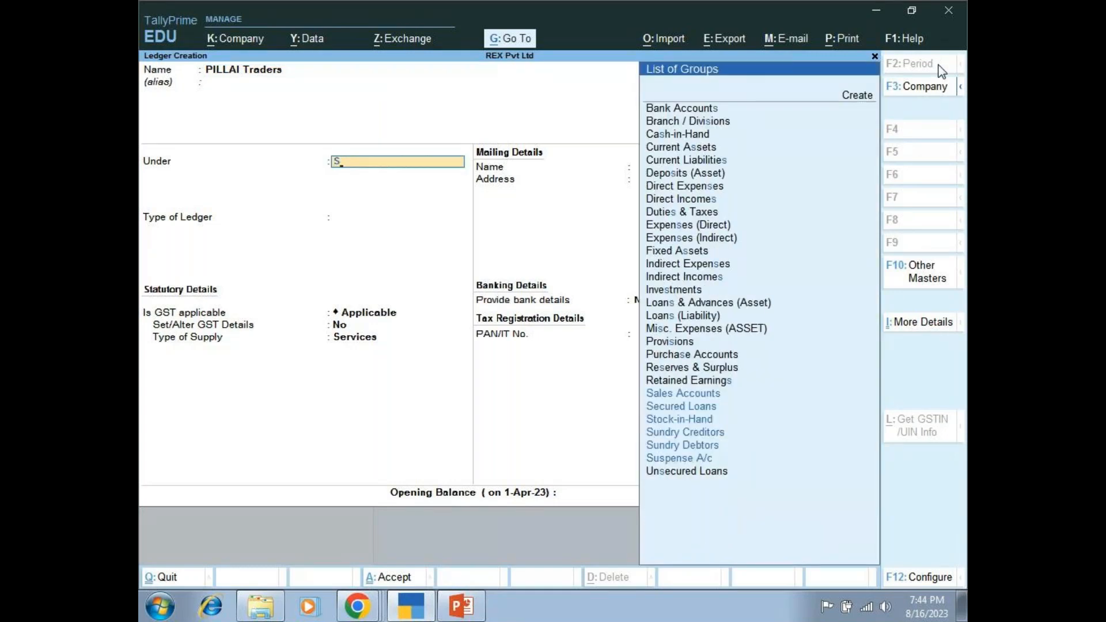
{"action": "type", "text": "u"}
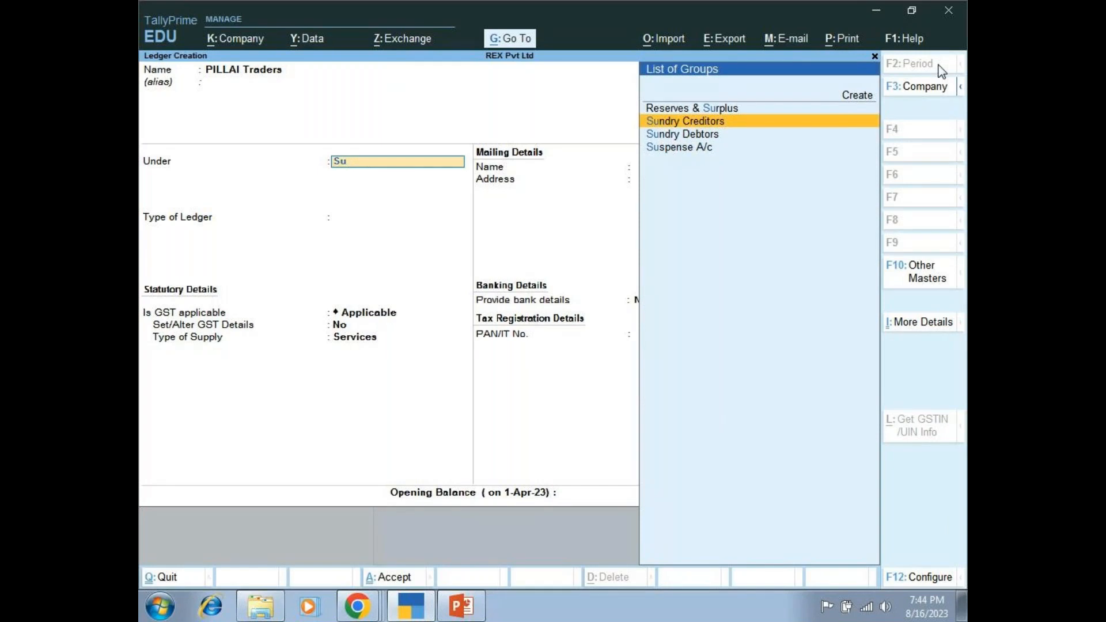
{"action": "key", "text": "Return"}
Keep the bill-by-bill defaults, enter Chennai as the mailing address of PILLAI Traders and choose Tamil Nadu as the state.
{"action": "key", "text": "Return"}
{"action": "key", "text": "Return"}
{"action": "key", "text": "Return"}
{"action": "key", "text": "Return"}
{"action": "type", "text": "Chenna"}
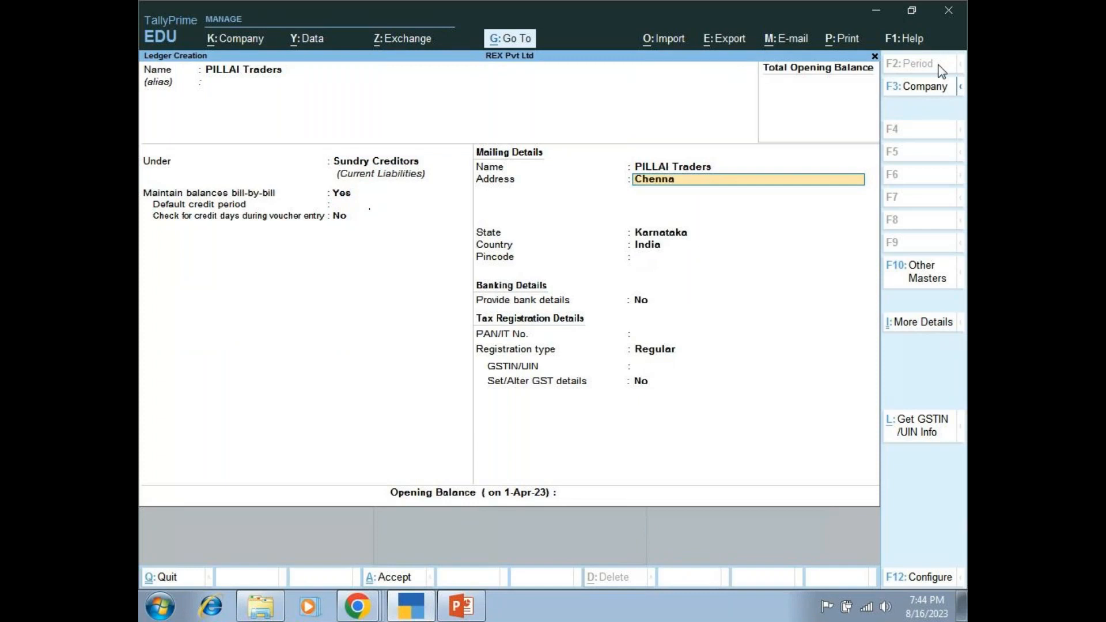
{"action": "key", "text": "Return"}
{"action": "key", "text": "Return"}
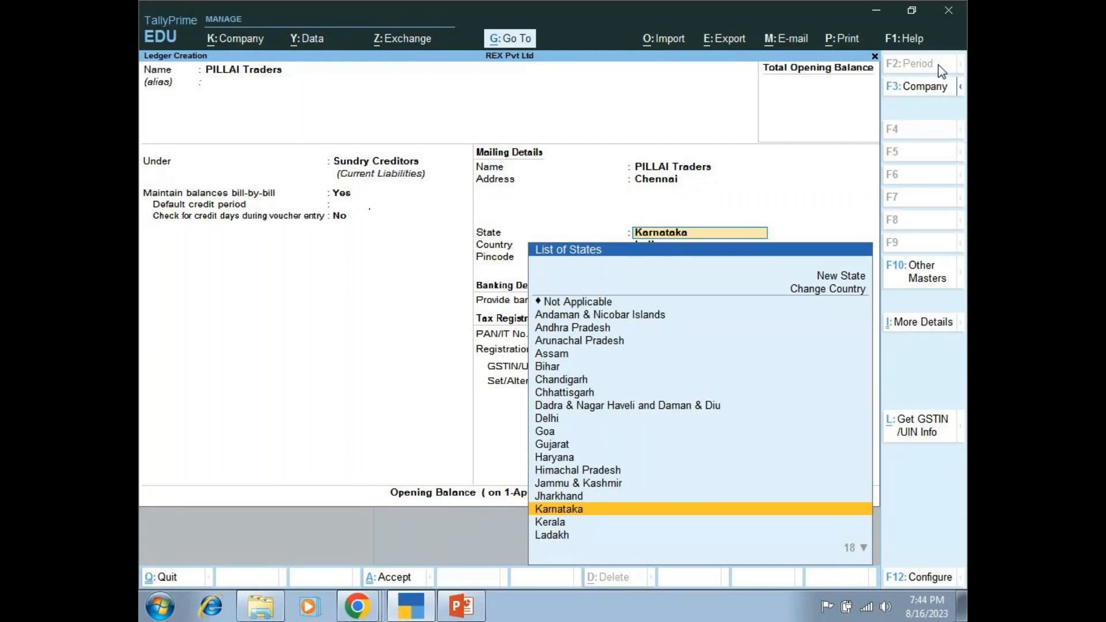
{"action": "type", "text": "T"}
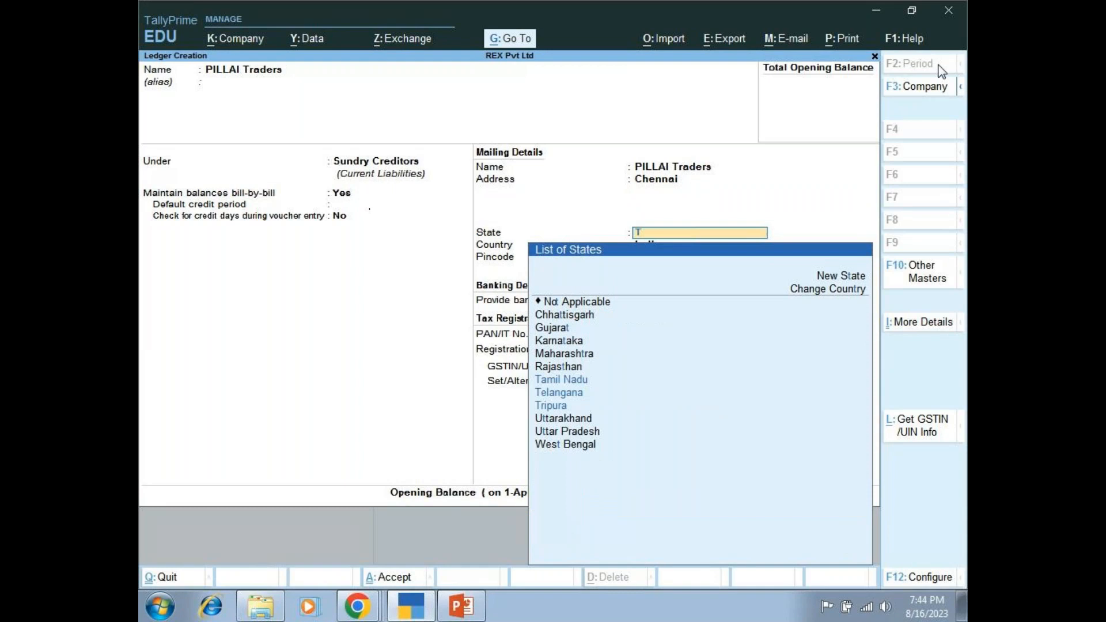
{"action": "type", "text": "a"}
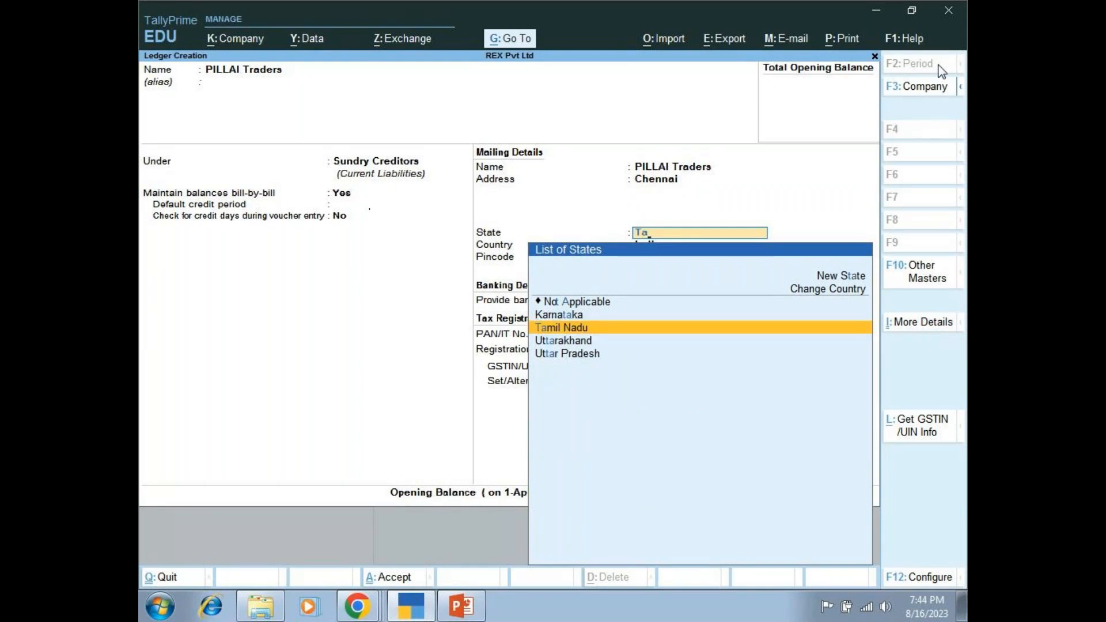
{"action": "key", "text": "Return"}
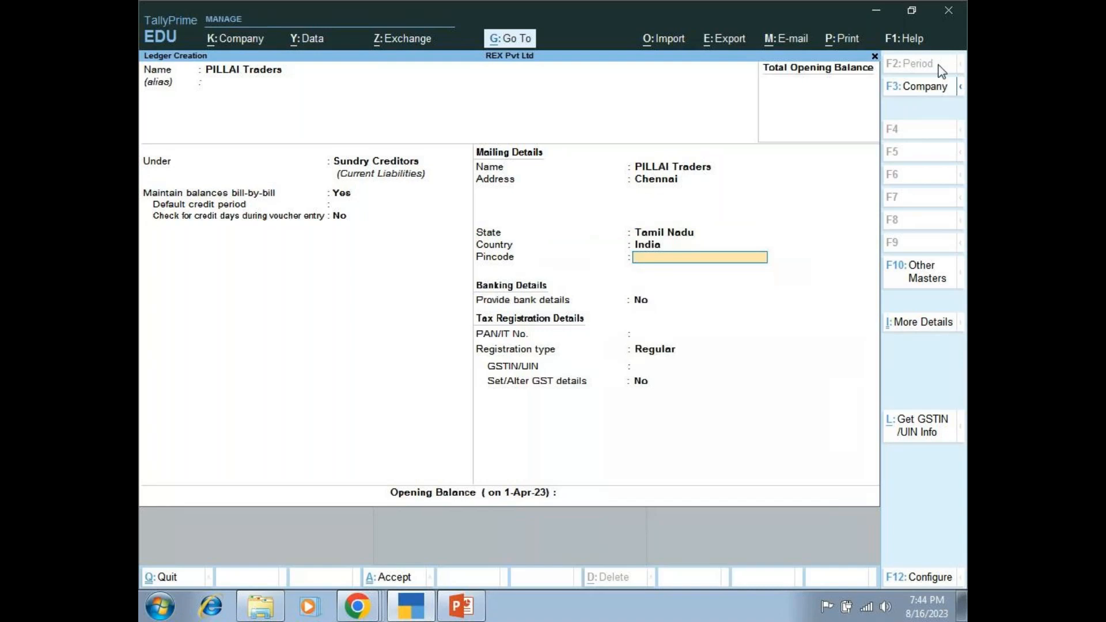
Leave the pincode, bank details and PAN unchanged and keep the registration type Regular for PILLAI Traders.
{"action": "key", "text": "Return"}
{"action": "key", "text": "Return"}
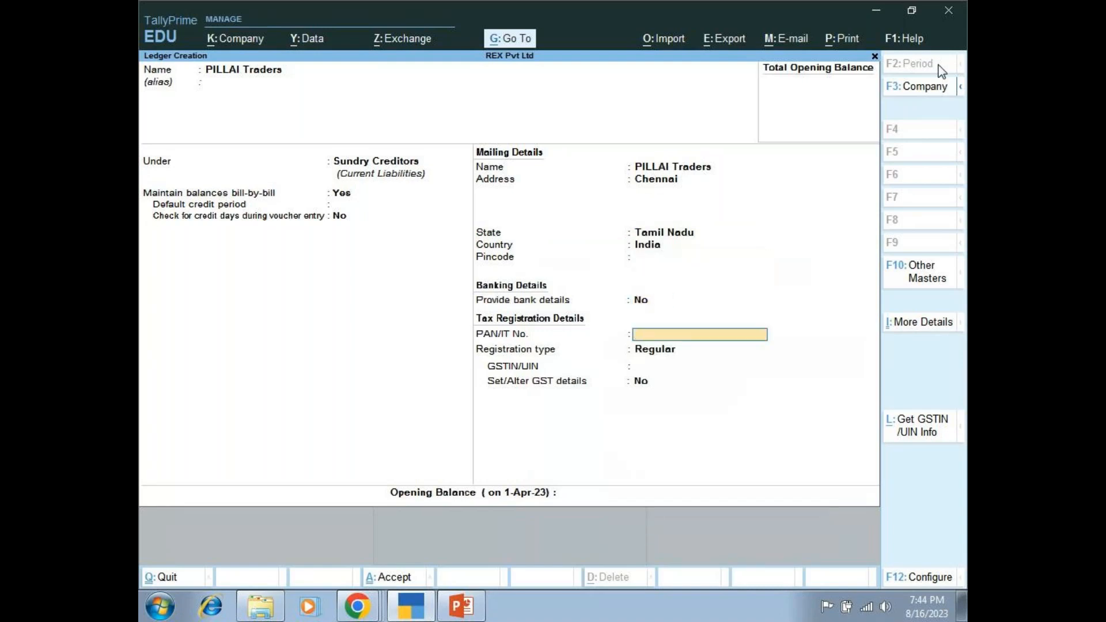
{"action": "key", "text": "Return"}
{"action": "key", "text": "Return"}
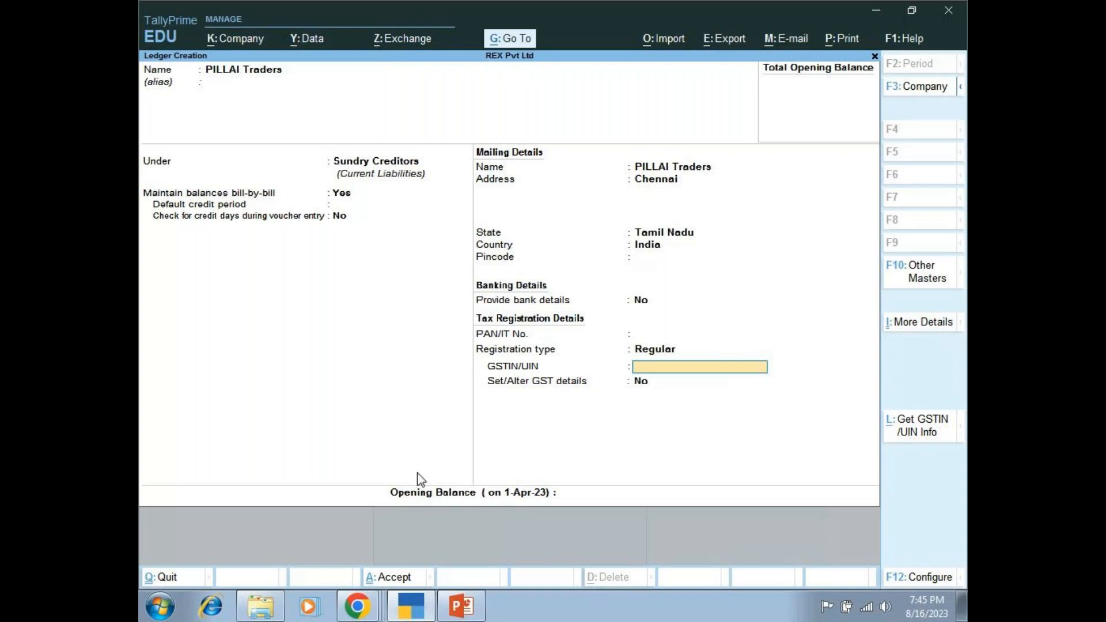
Switch to the Google results in Chrome and search for "gst registration number mrf tyres chennai".
{"action": "mouse_move", "coordinate": [376, 615]}
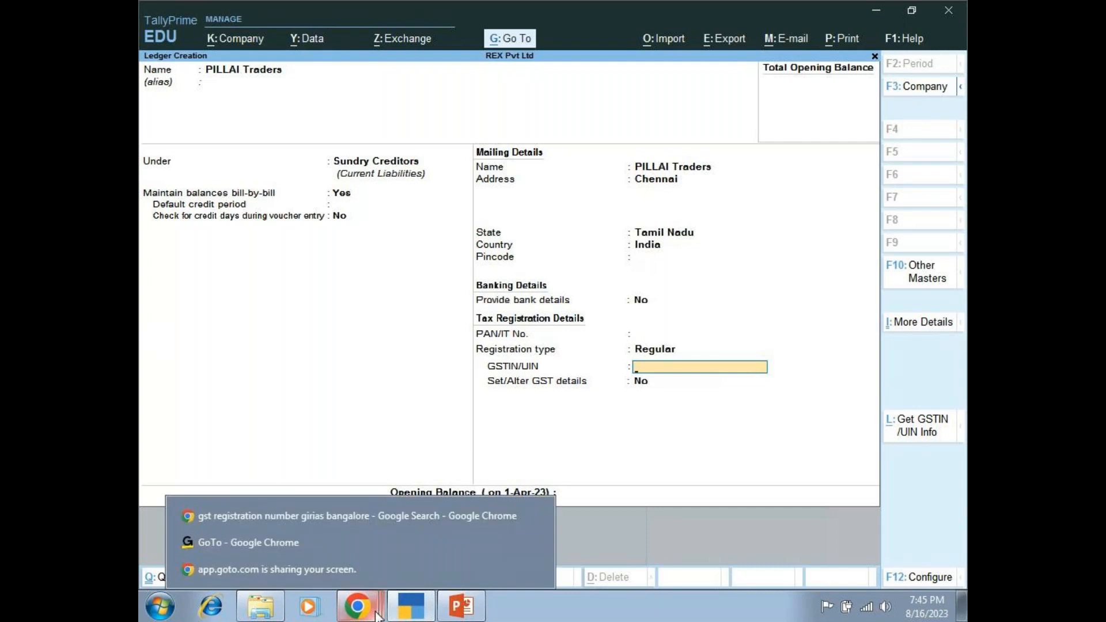
{"action": "left_click", "coordinate": [384, 514]}
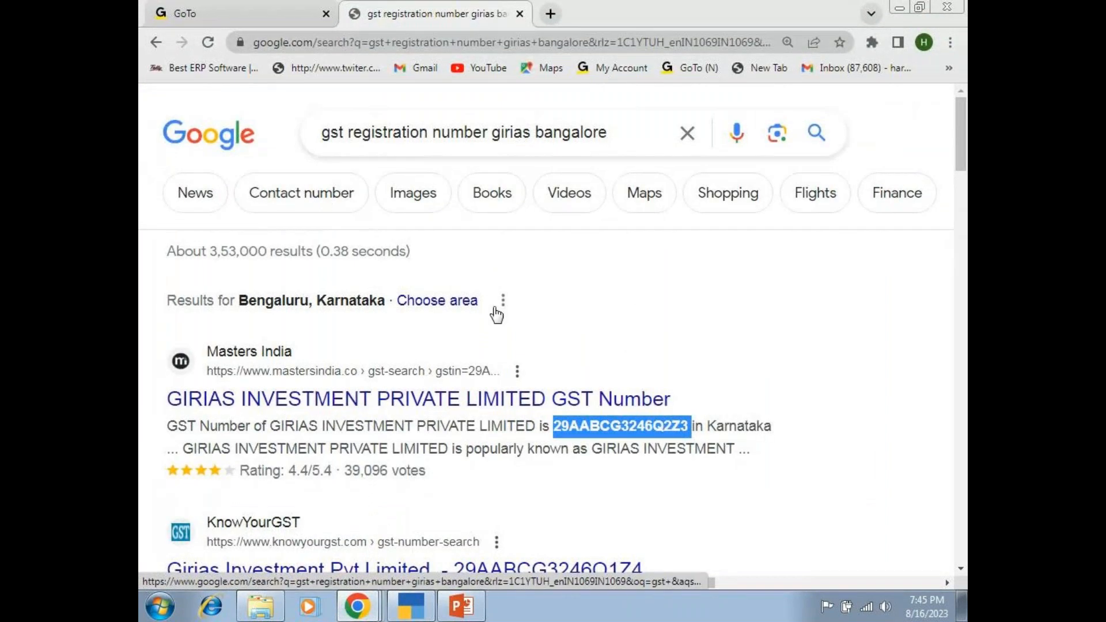
{"action": "left_click", "coordinate": [614, 132]}
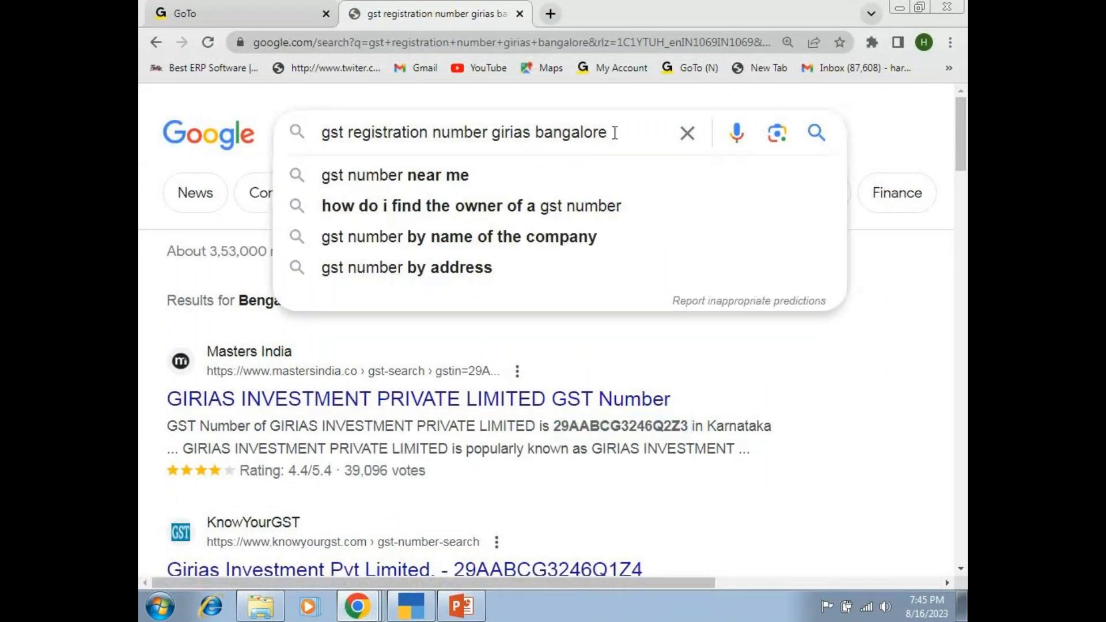
{"action": "key", "text": "BackSpace"}
{"action": "key", "text": "BackSpace"}
{"action": "key", "text": "BackSpace"}
{"action": "key", "text": "BackSpace"}
{"action": "key", "text": "BackSpace"}
{"action": "key", "text": "BackSpace"}
{"action": "key", "text": "BackSpace"}
{"action": "key", "text": "BackSpace"}
{"action": "key", "text": "BackSpace"}
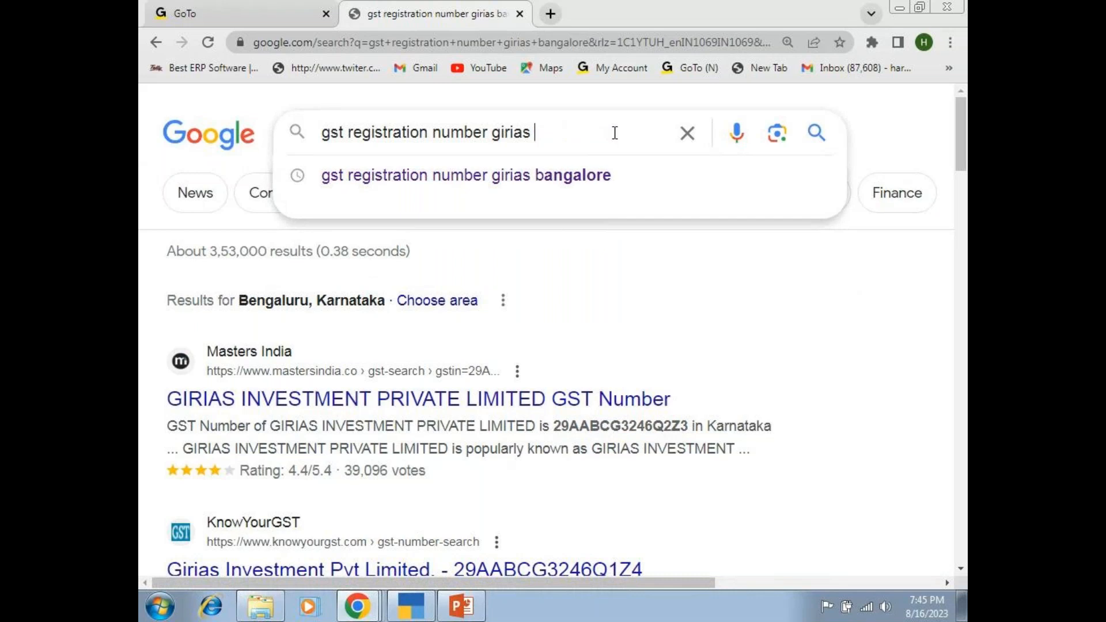
{"action": "key", "text": "BackSpace"}
{"action": "key", "text": "BackSpace"}
{"action": "key", "text": "BackSpace"}
{"action": "key", "text": "BackSpace"}
{"action": "key", "text": "BackSpace"}
{"action": "key", "text": "BackSpace"}
{"action": "key", "text": "BackSpace"}
{"action": "type", "text": "m"}
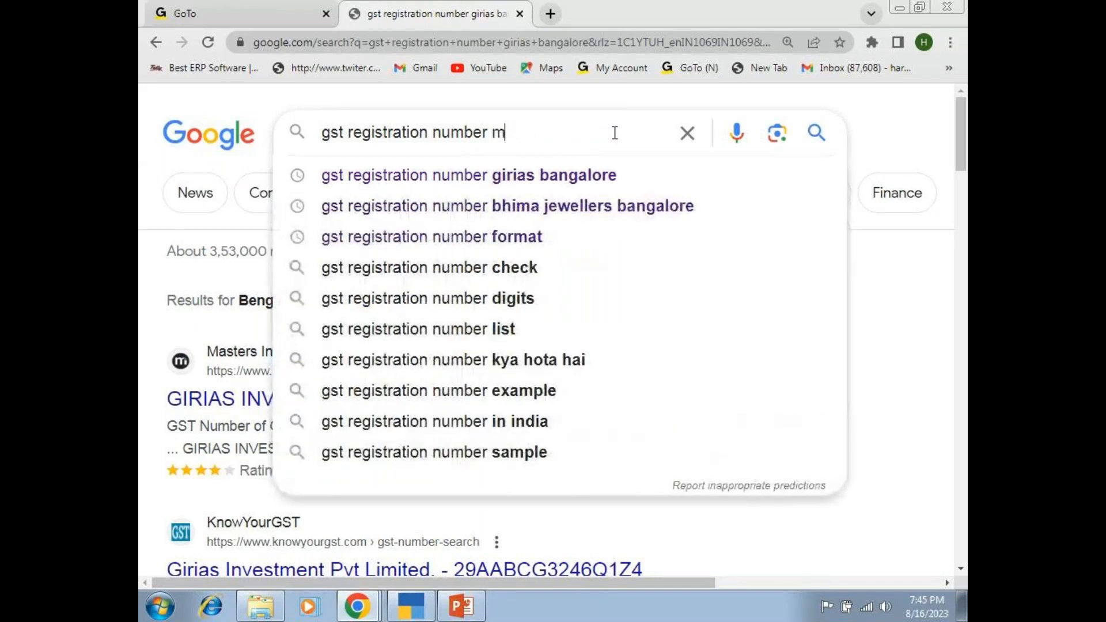
{"action": "type", "text": "rf "}
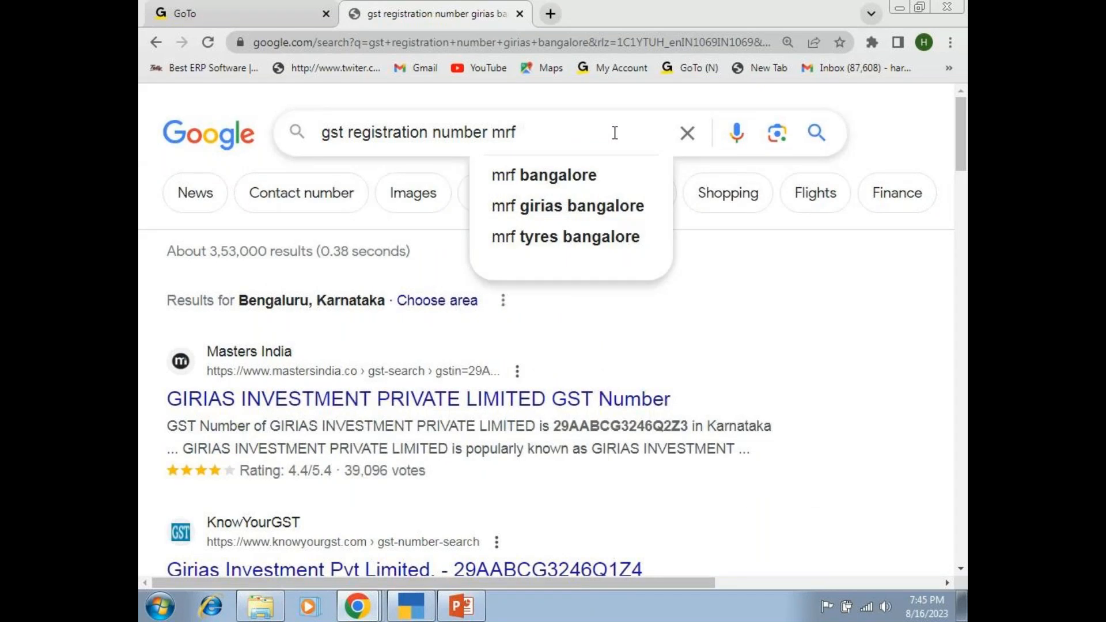
{"action": "type", "text": "tyres "}
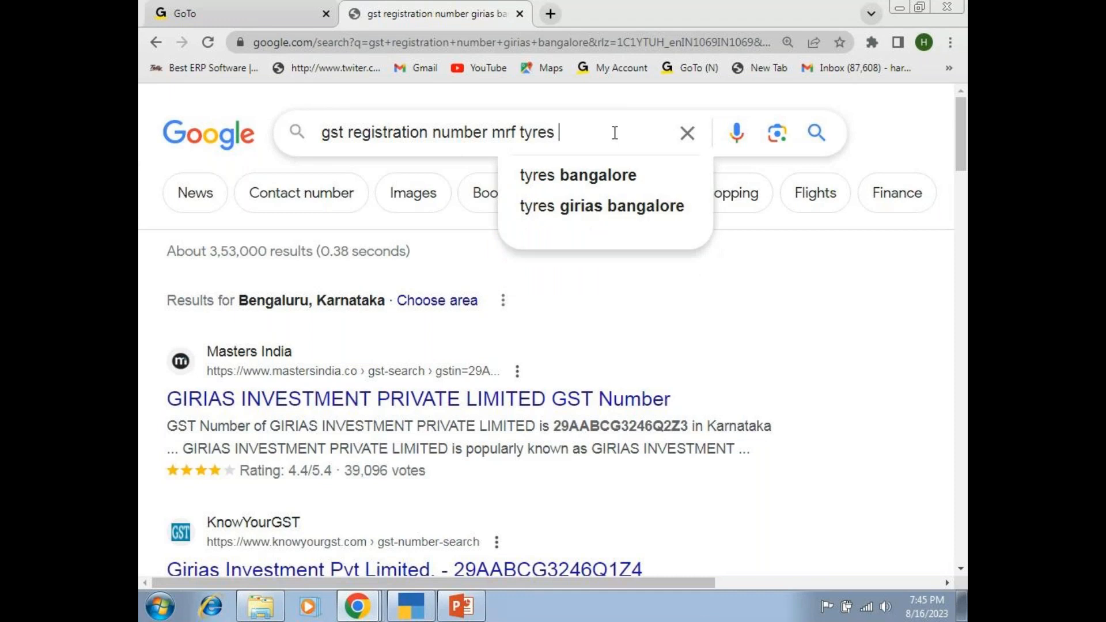
{"action": "type", "text": "ch"}
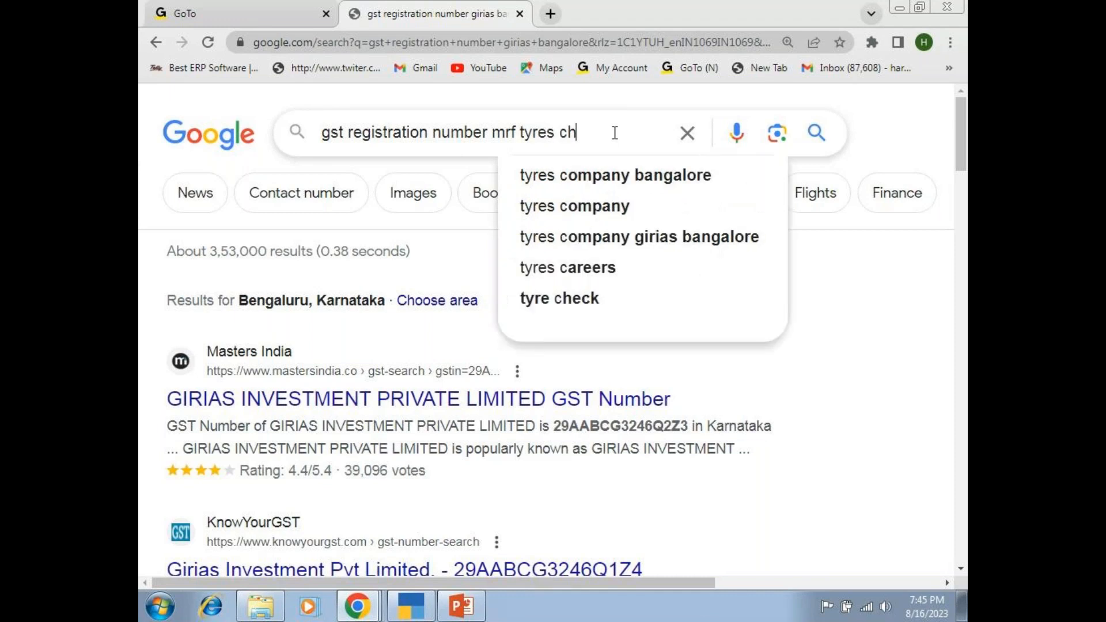
{"action": "type", "text": "enna"}
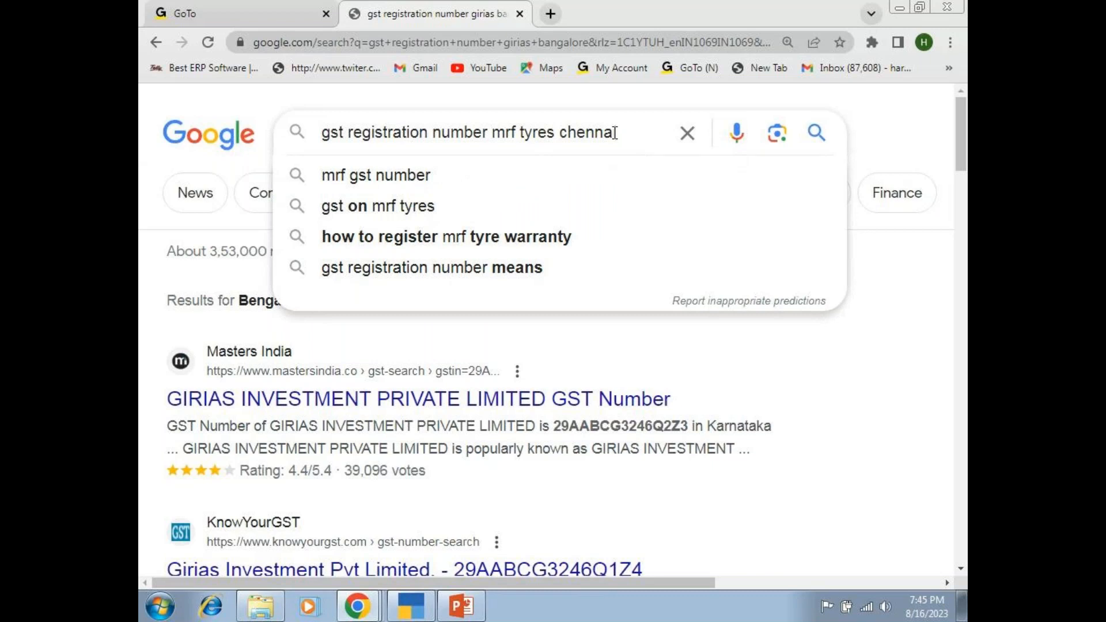
{"action": "key", "text": "Return"}
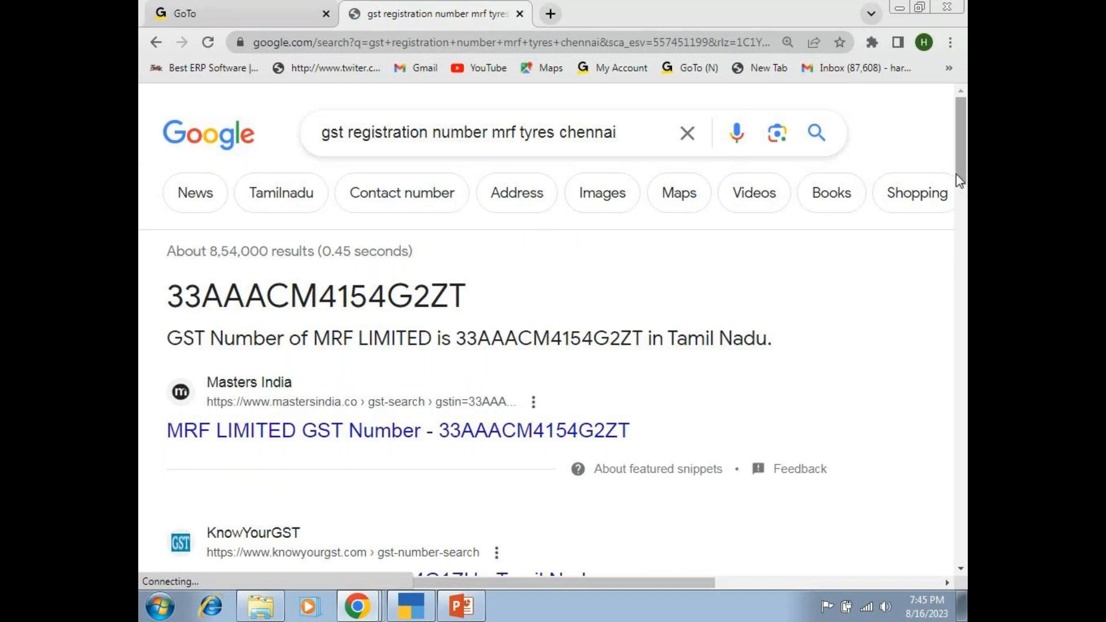
Copy the Tamil Nadu GSTIN of Mrf Limited from the KnowYourGST result into the GSTIN/UIN of PILLAI Traders in TallyPrime.
{"action": "left_click_drag", "start_coordinate": [959, 180], "coordinate": [953, 208]}
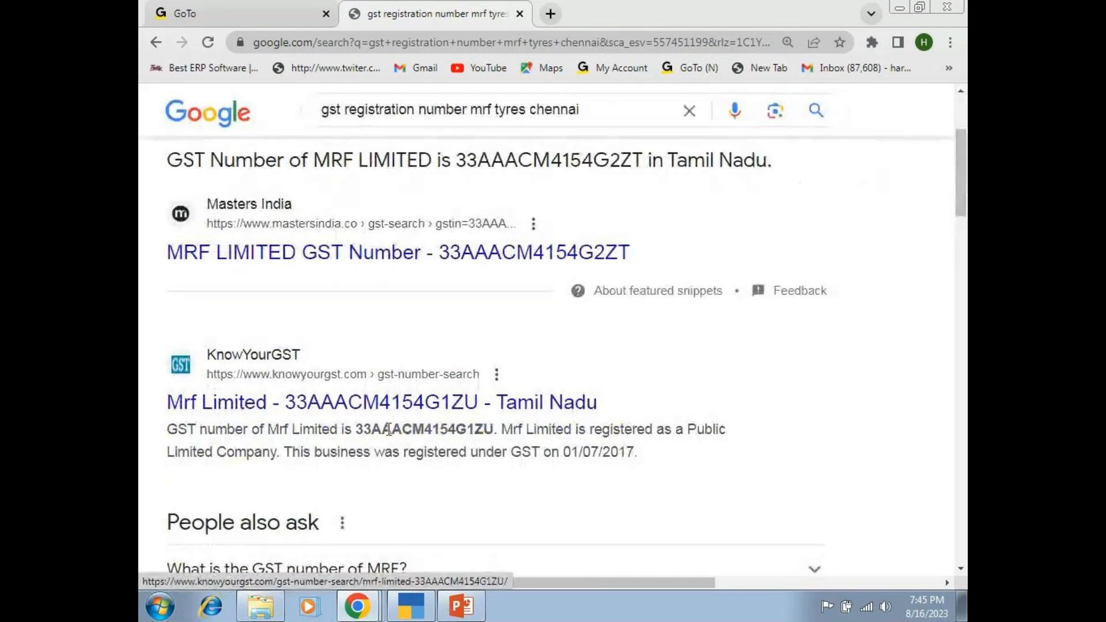
{"action": "double_click", "coordinate": [360, 429]}
{"action": "key", "text": "ctrl+c"}
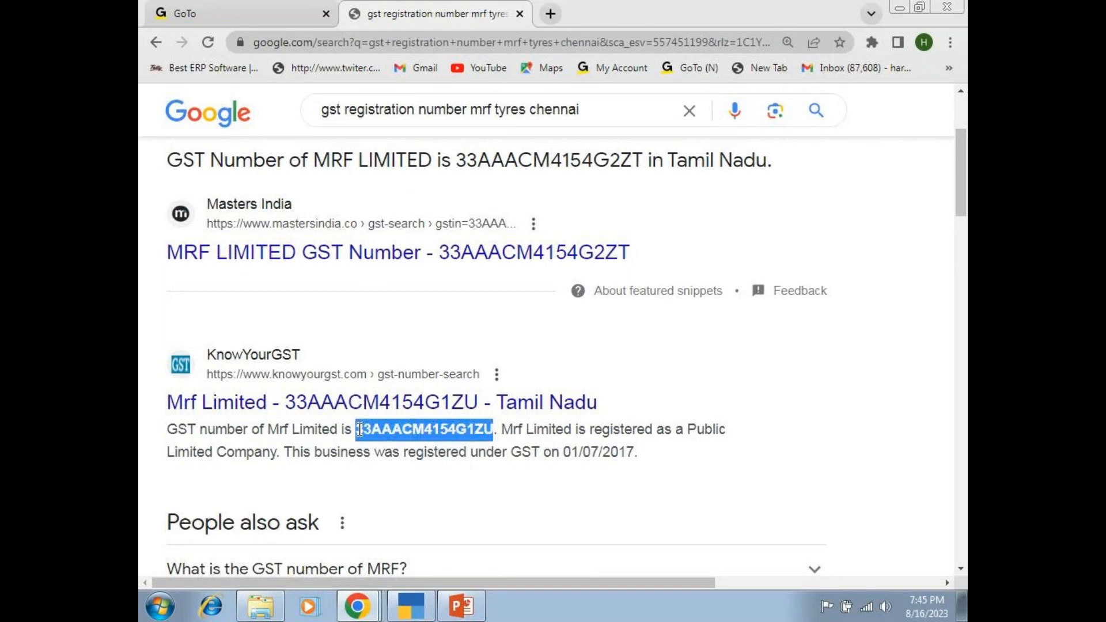
{"action": "left_click", "coordinate": [405, 606]}
{"action": "key", "text": "ctrl+v"}
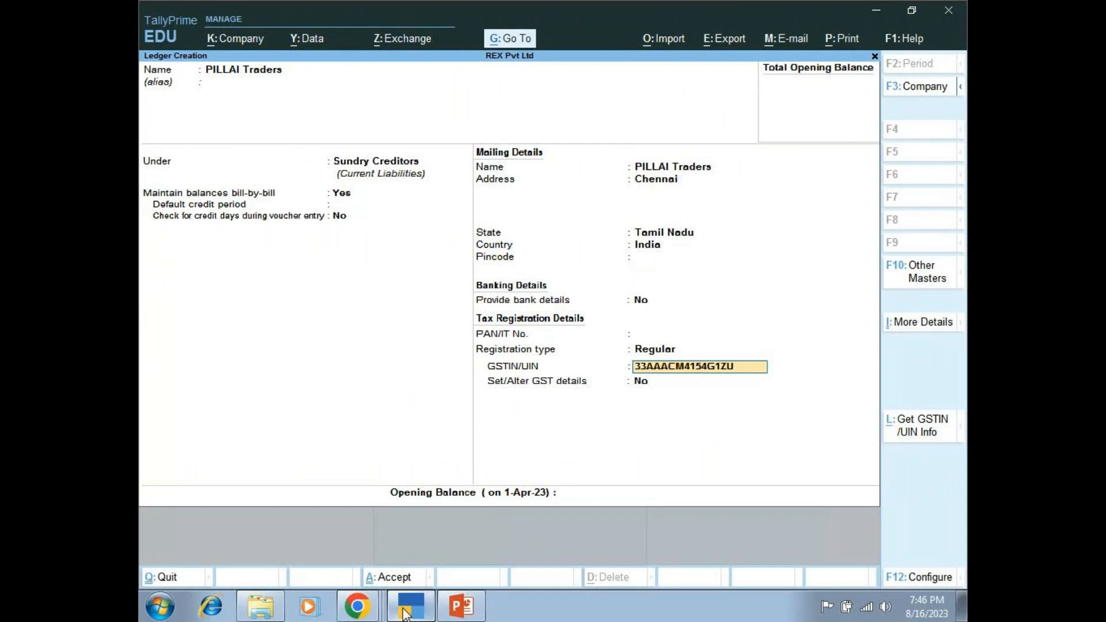
{"action": "key", "text": "Return"}
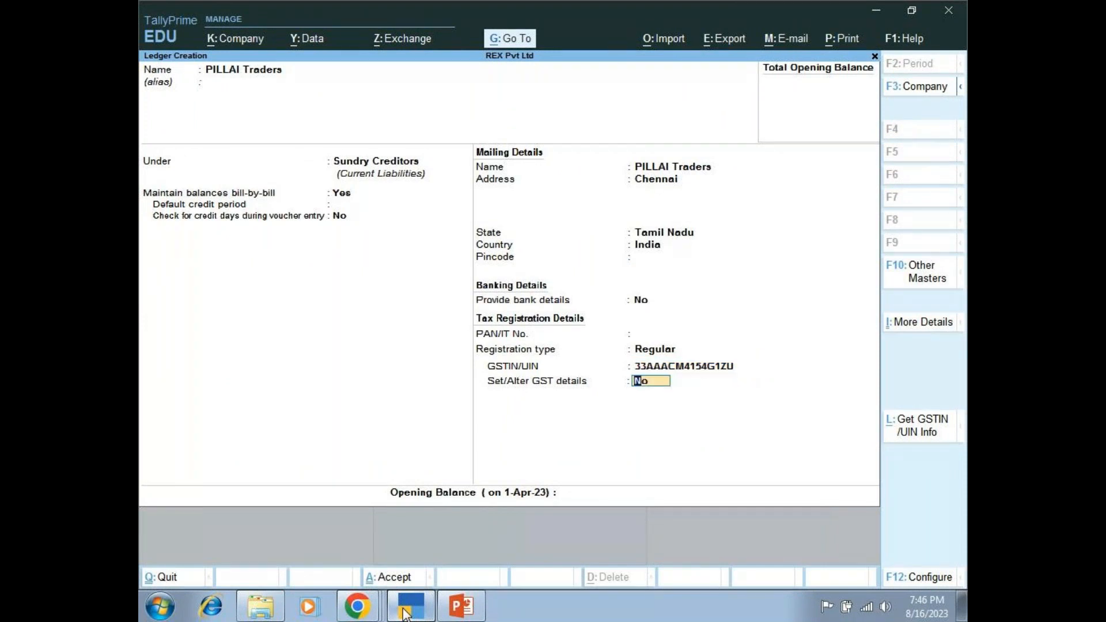
Test the GSTIN check by replacing the number's last character with 5, and restore it to U.
{"action": "key", "text": "Up"}
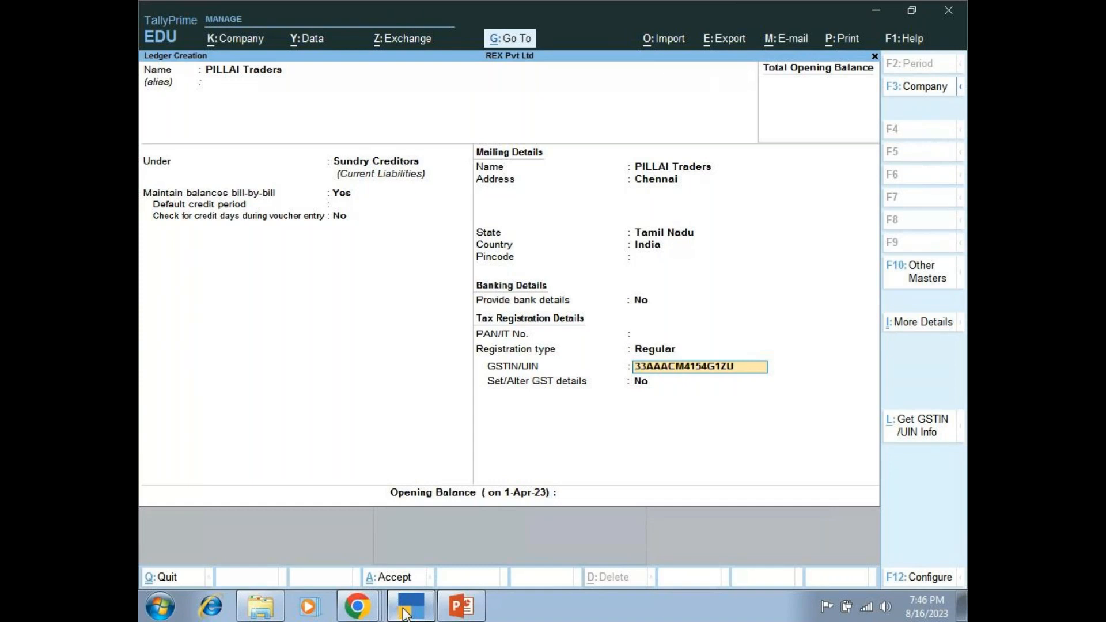
{"action": "key", "text": "BackSpace"}
{"action": "type", "text": "5"}
{"action": "key", "text": "Return"}
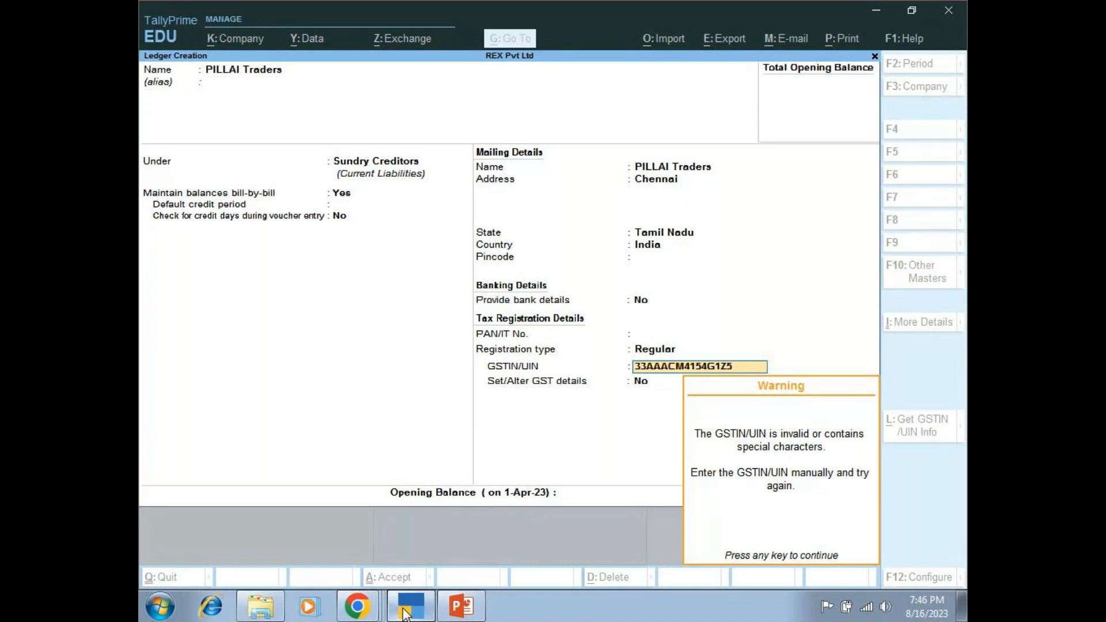
{"action": "key", "text": "Return"}
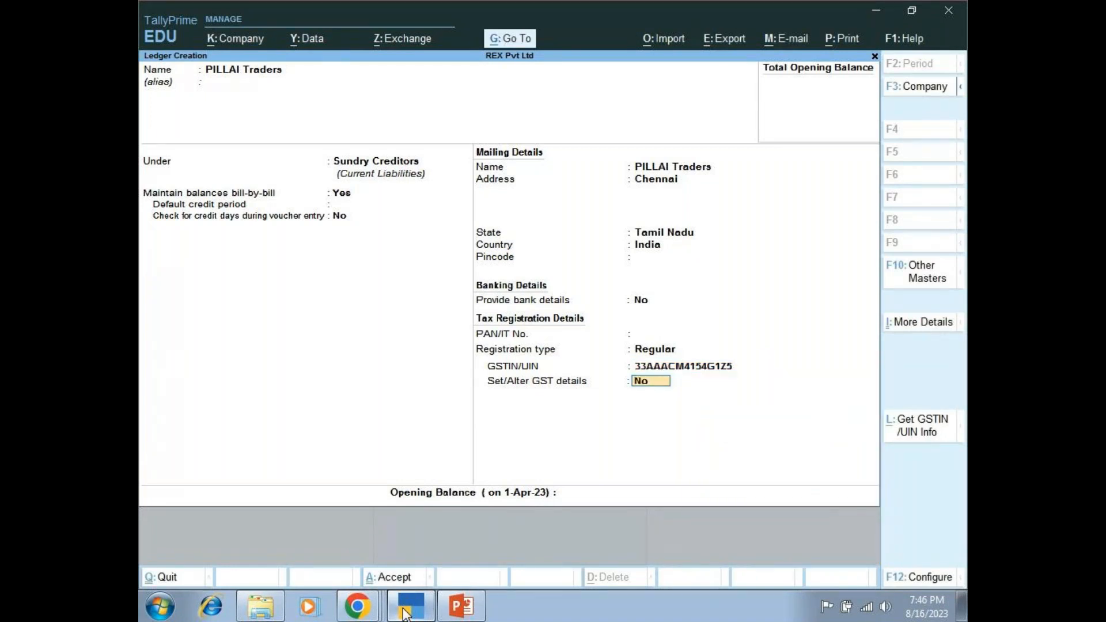
{"action": "key", "text": "Up"}
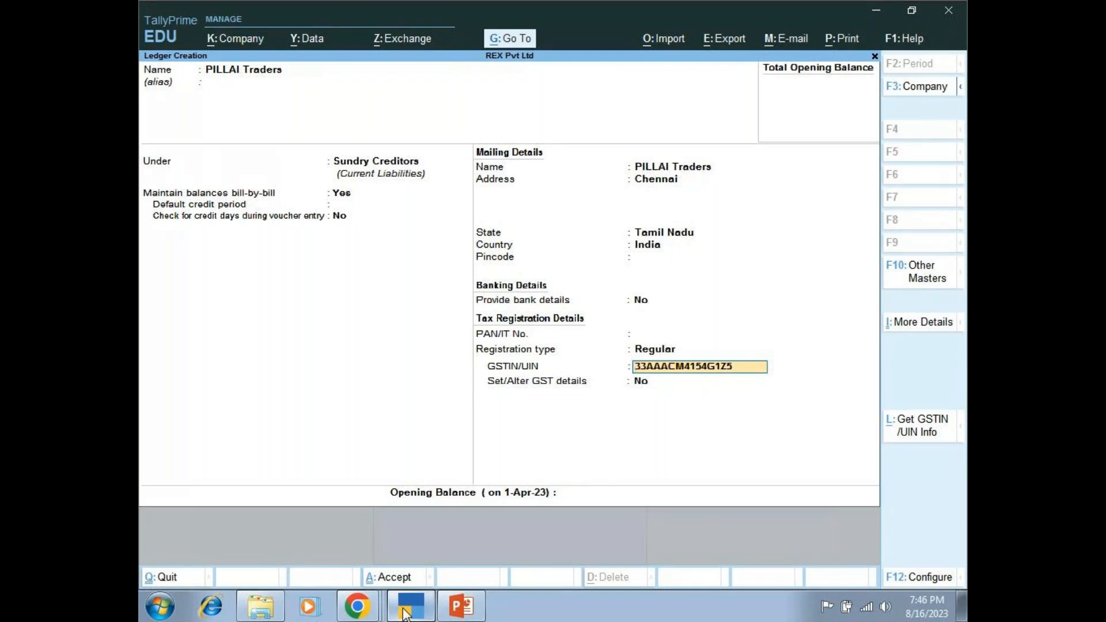
{"action": "key", "text": "BackSpace"}
{"action": "type", "text": "U"}
Keep the GST details at No and the opening balance empty, save the PILLAI Traders ledger and leave master creation.
{"action": "key", "text": "Return"}
{"action": "key", "text": "Return"}
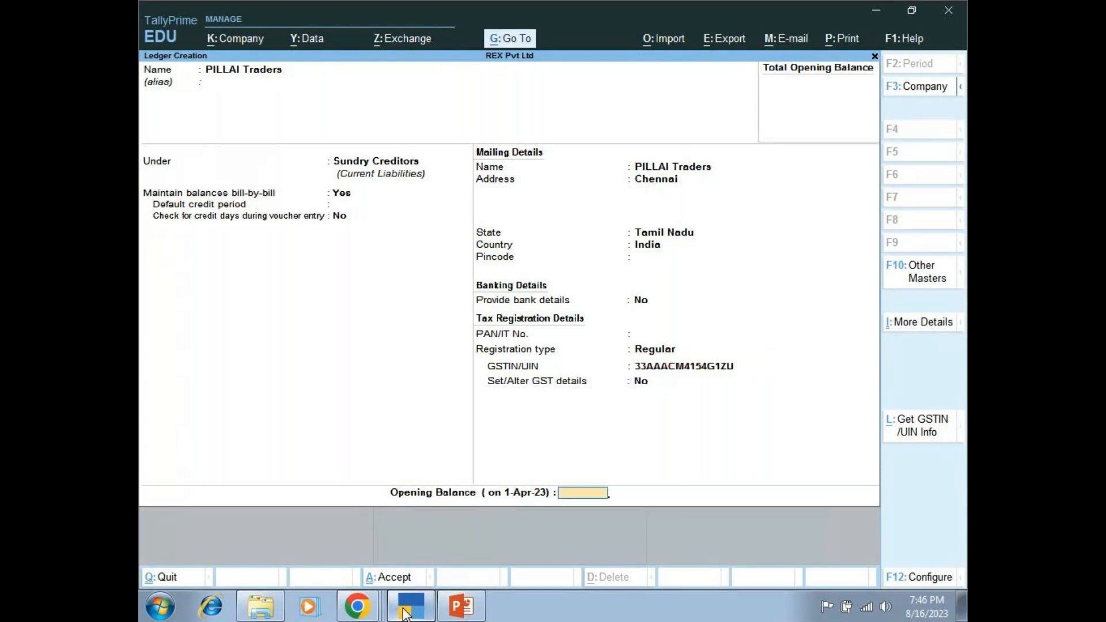
{"action": "key", "text": "Return"}
{"action": "key", "text": "Return"}
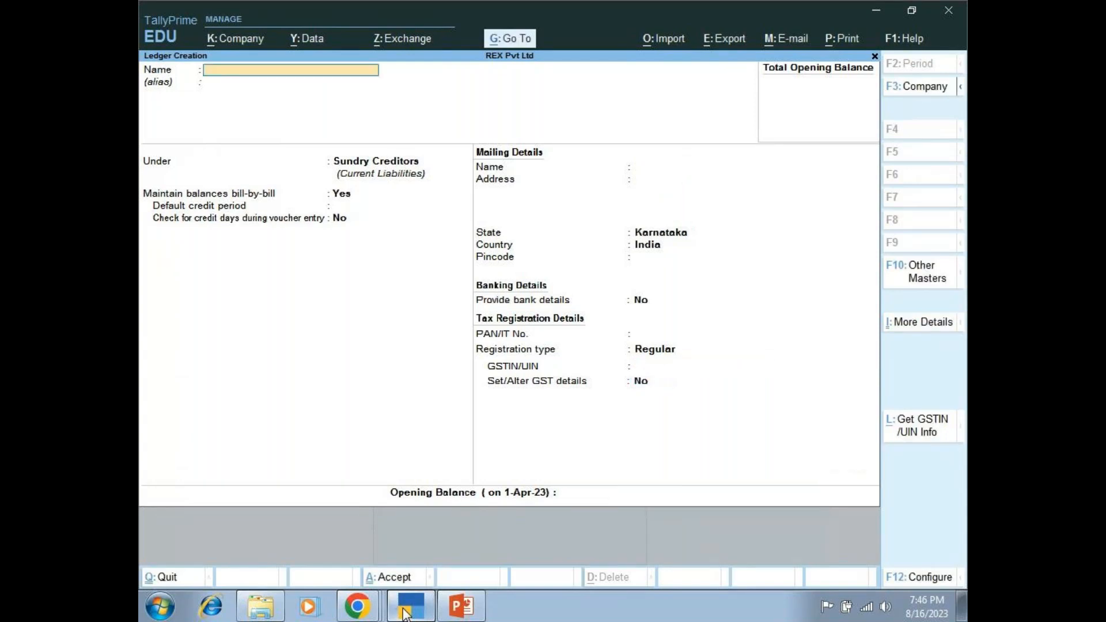
{"action": "key", "text": "Escape"}
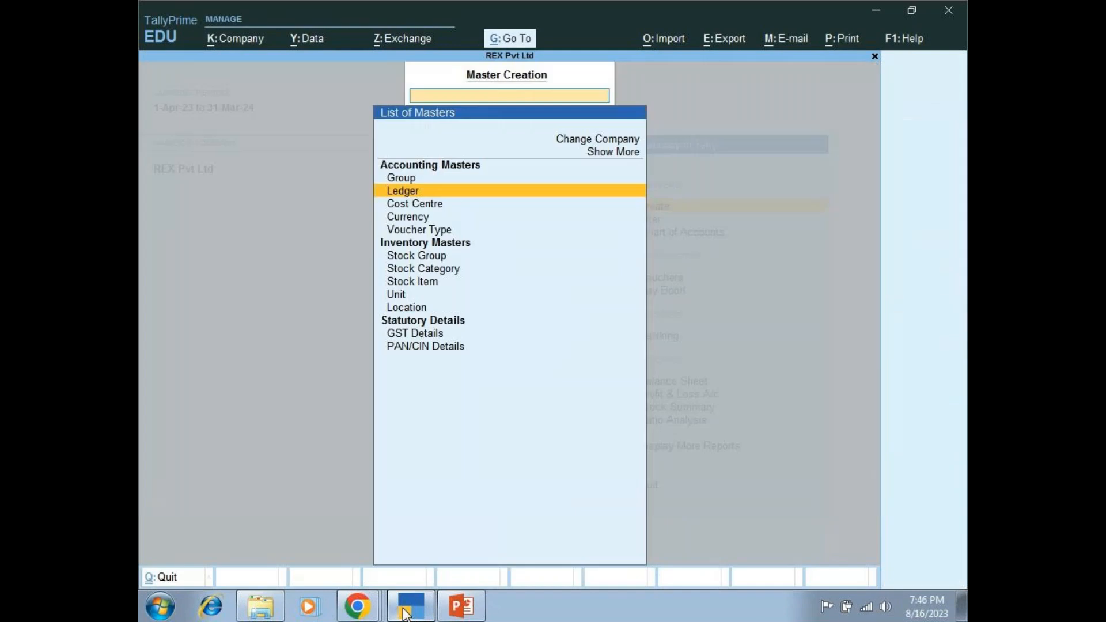
{"action": "key", "text": "Escape"}
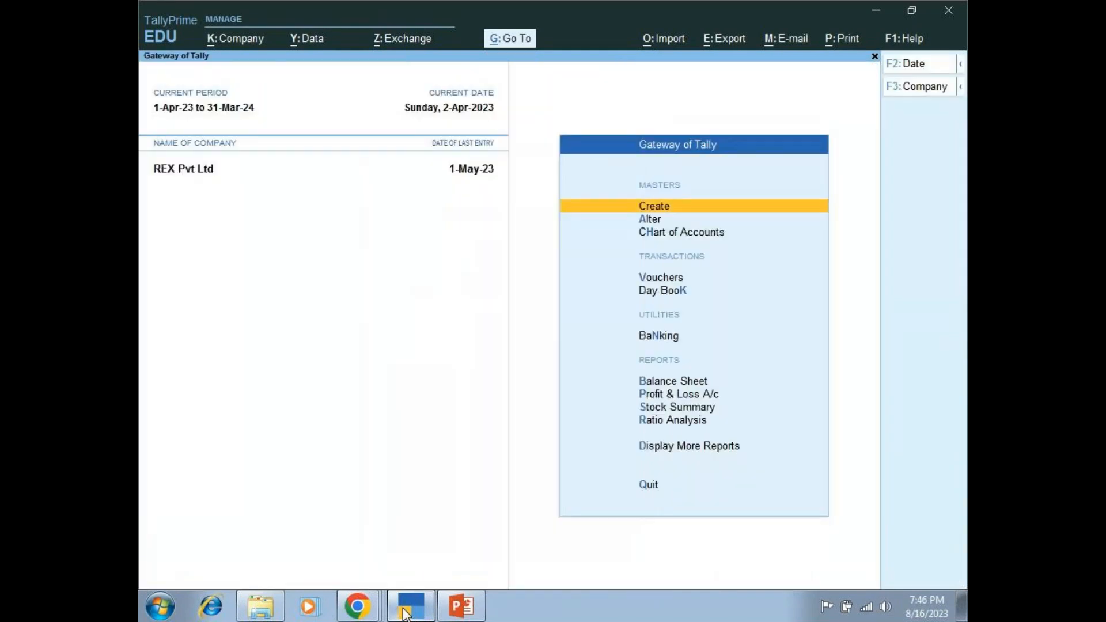
Open voucher entry and set the voucher date to 1-May-23.
{"action": "key", "text": "Down"}
{"action": "key", "text": "Down"}
{"action": "key", "text": "Down"}
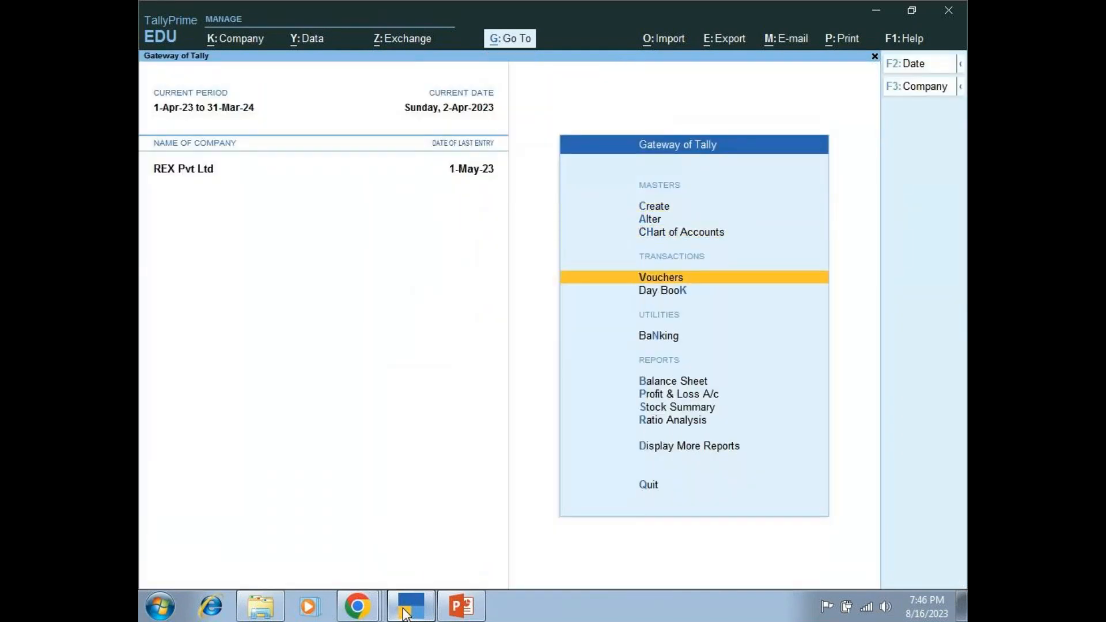
{"action": "key", "text": "Return"}
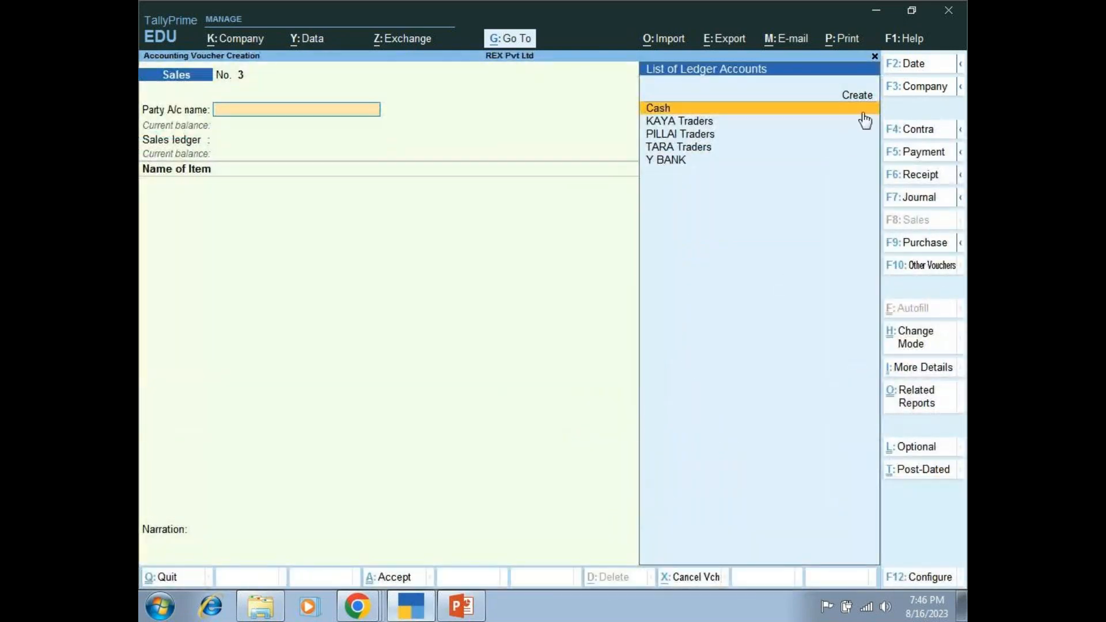
{"action": "left_click", "coordinate": [901, 68]}
{"action": "type", "text": "1"}
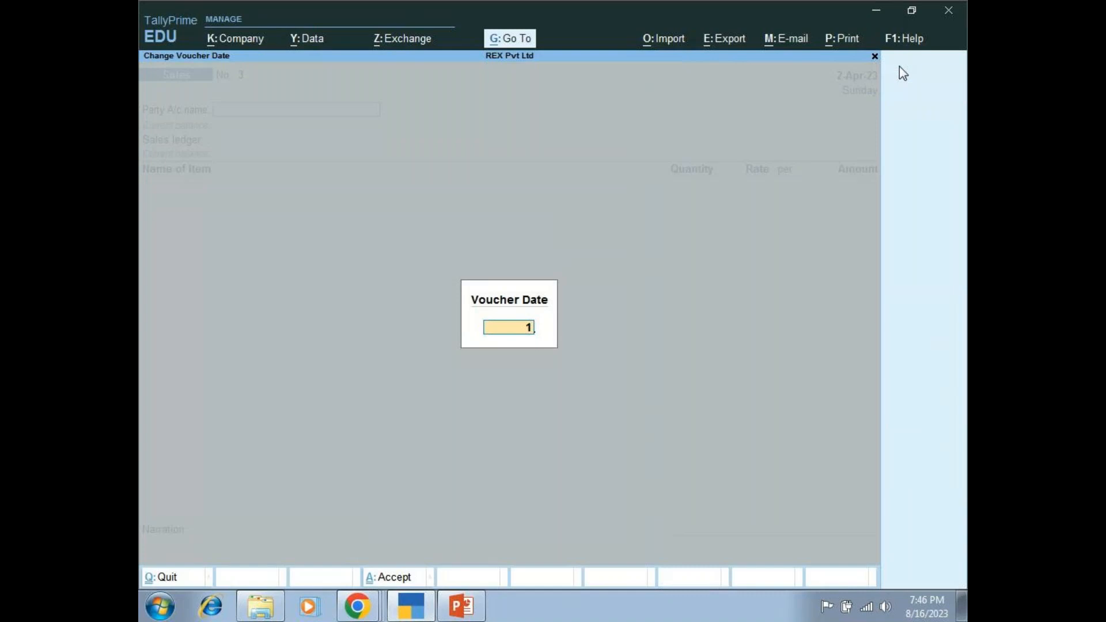
{"action": "type", "text": ",5"}
{"action": "key", "text": "Return"}
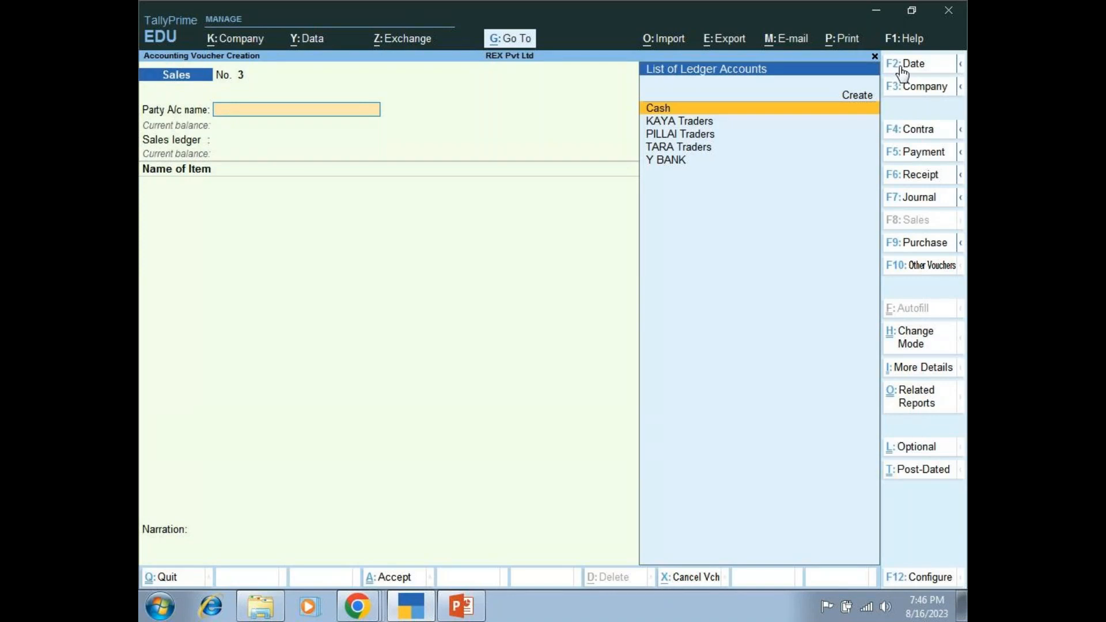
Choose PILLAI Traders as the party account, leave the dispatch details empty and accept its party details with Tamil Nadu as place of supply.
{"action": "key", "text": "Down"}
{"action": "key", "text": "Down"}
{"action": "key", "text": "Down"}
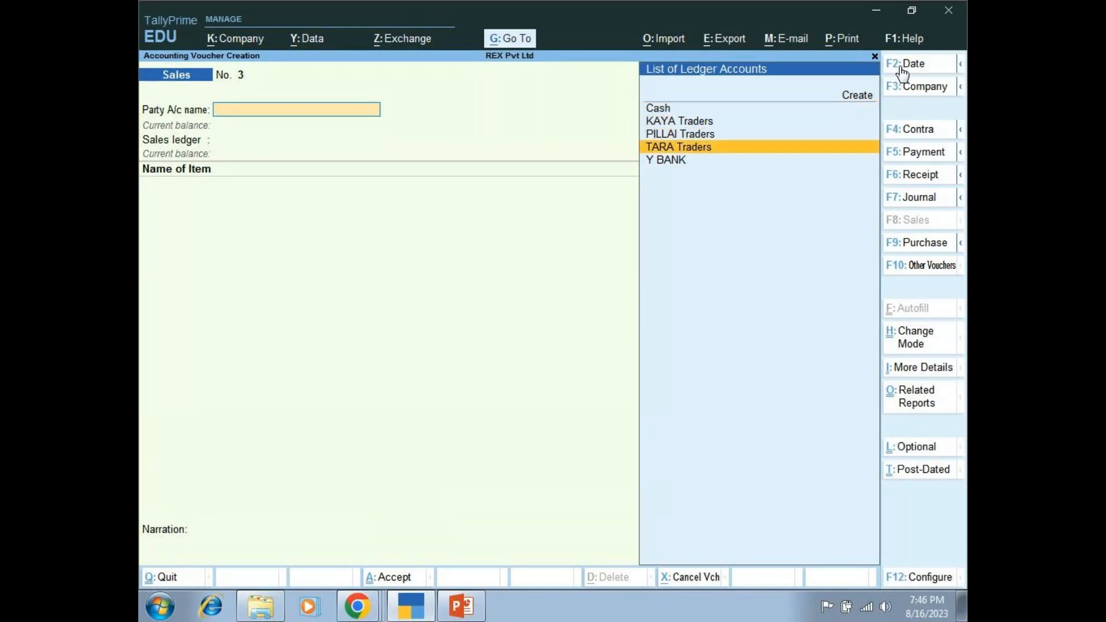
{"action": "key", "text": "Up"}
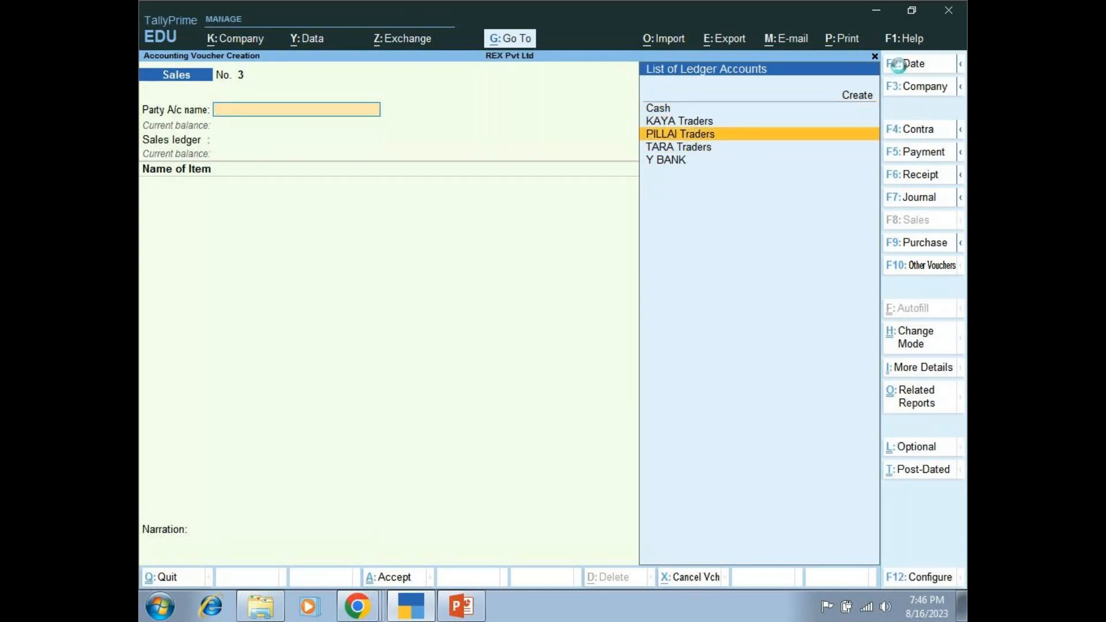
{"action": "key", "text": "Return"}
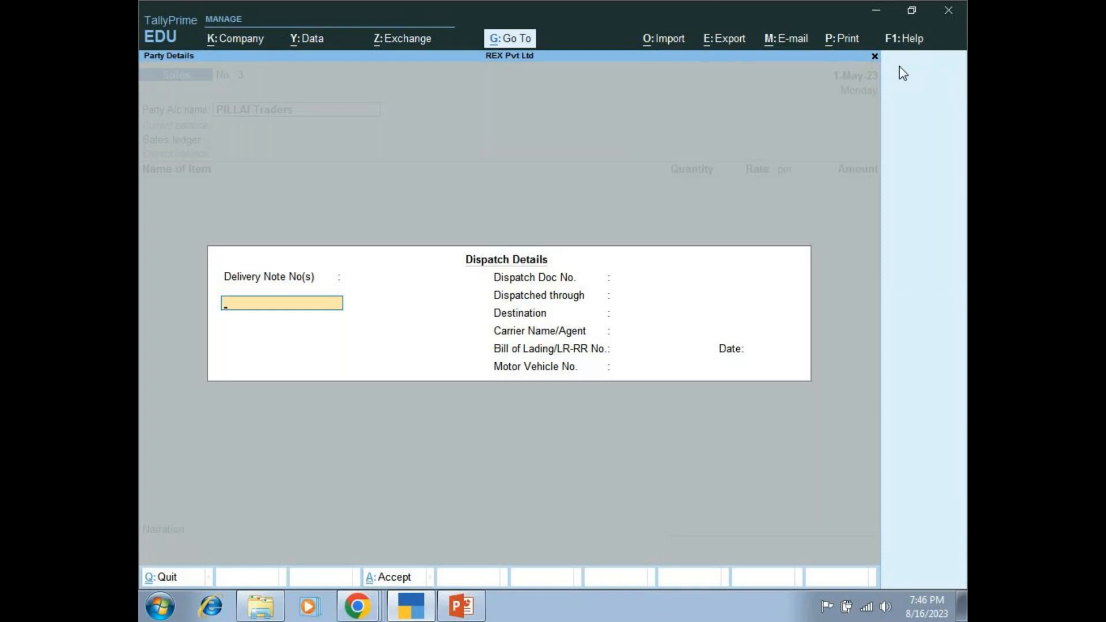
{"action": "key", "text": "ctrl+a"}
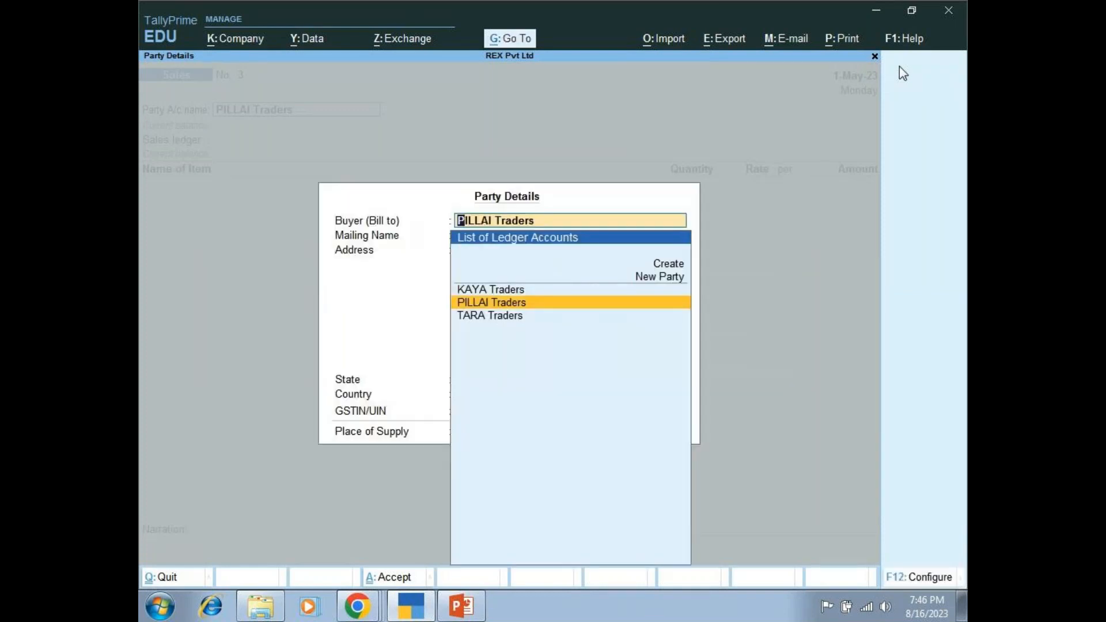
{"action": "key", "text": "Return"}
{"action": "key", "text": "Return"}
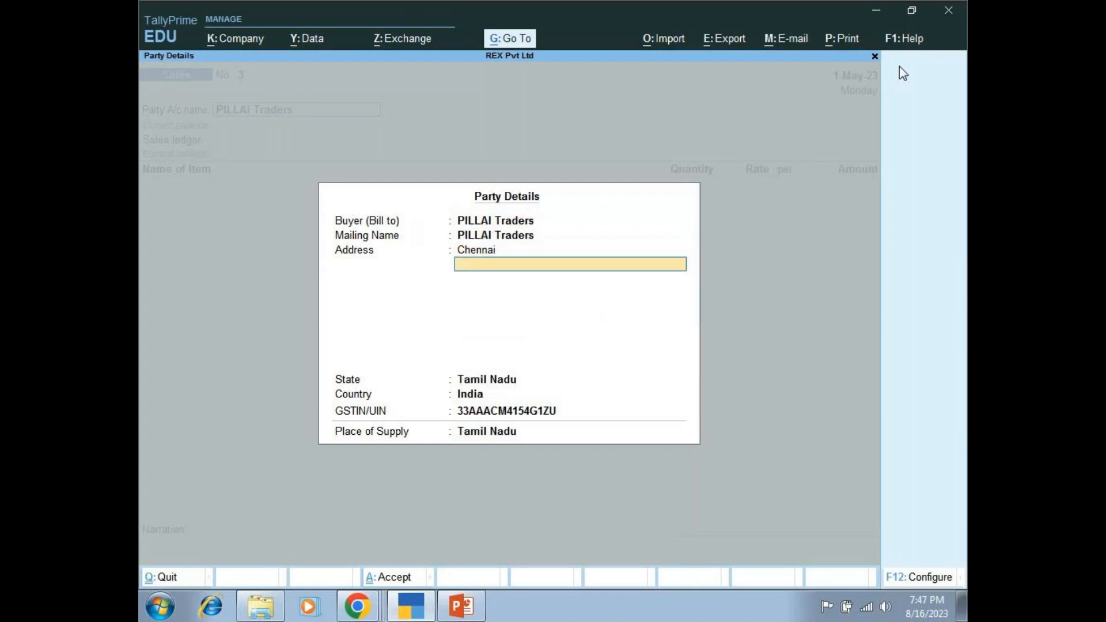
{"action": "key", "text": "Return"}
{"action": "key", "text": "Return"}
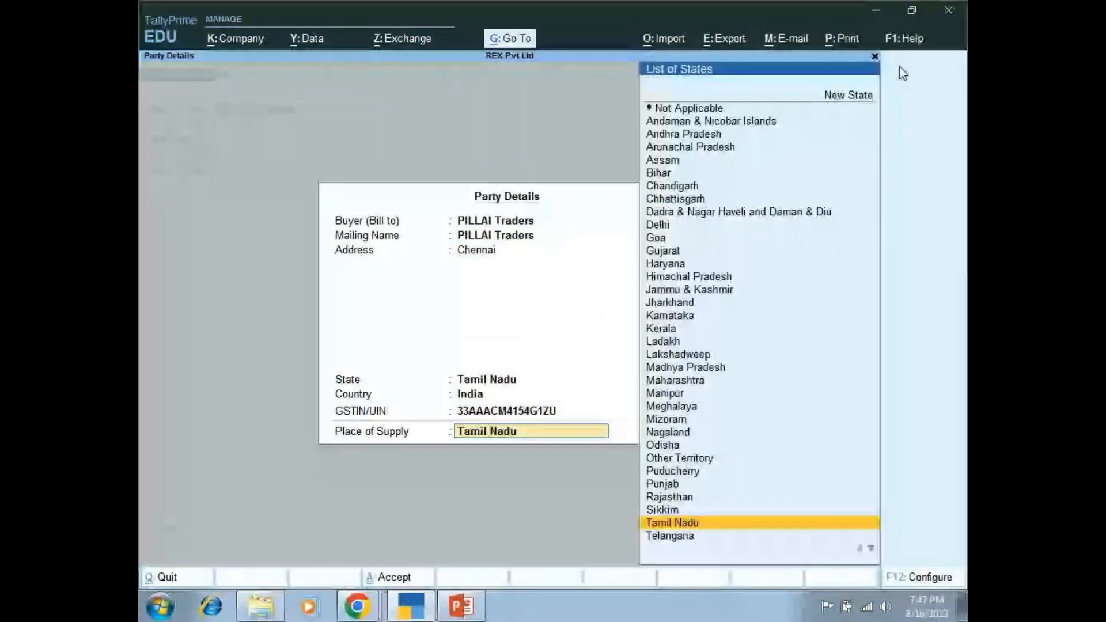
{"action": "key", "text": "Return"}
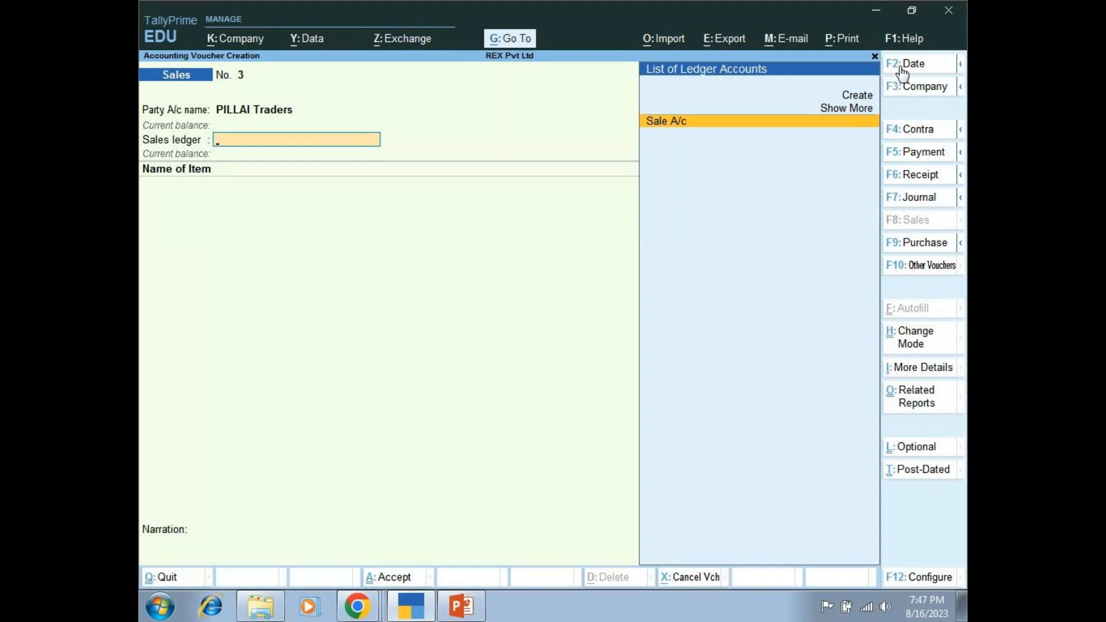
Switch the voucher type to Purchase and enter supplier invoice number P2 dated 1-May-23.
{"action": "left_click", "coordinate": [915, 247]}
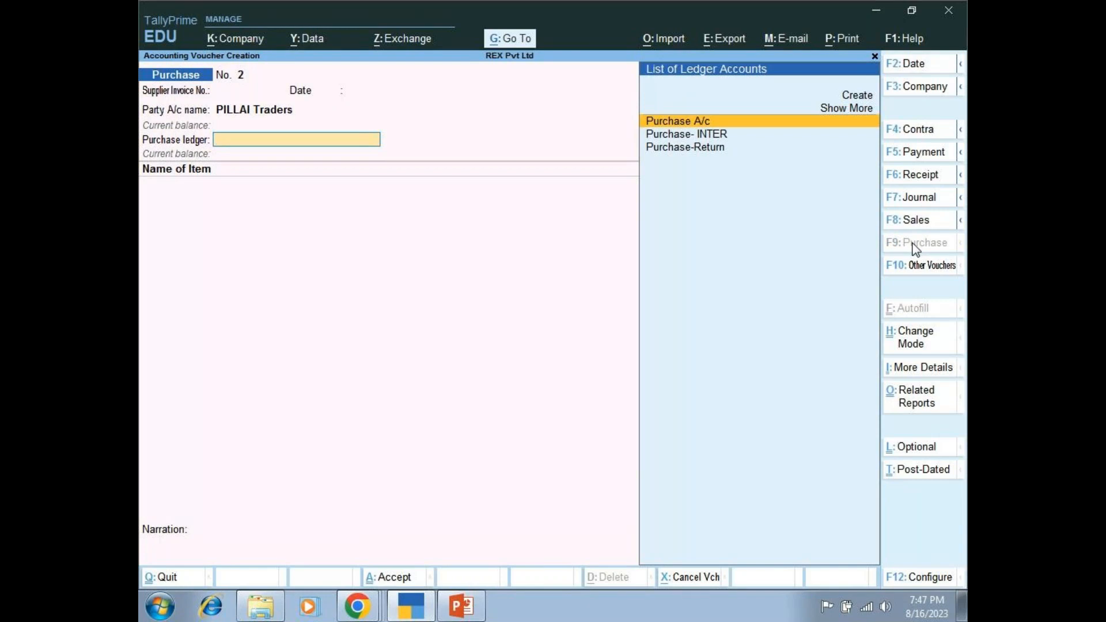
{"action": "key", "text": "BackSpace"}
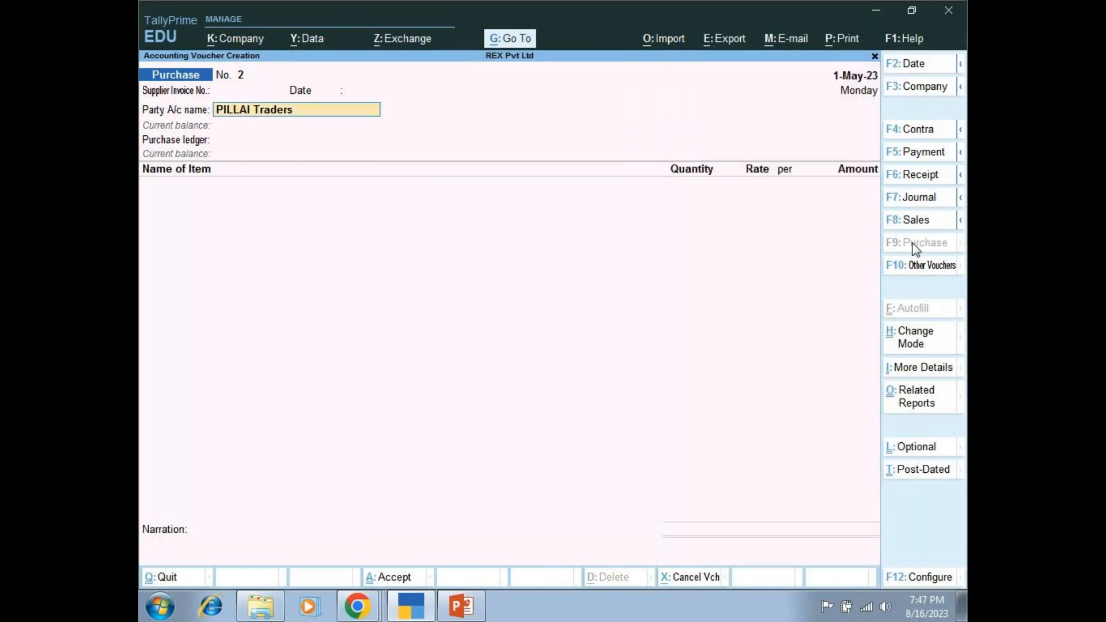
{"action": "key", "text": "BackSpace"}
{"action": "type", "text": "P2"}
{"action": "key", "text": "Return"}
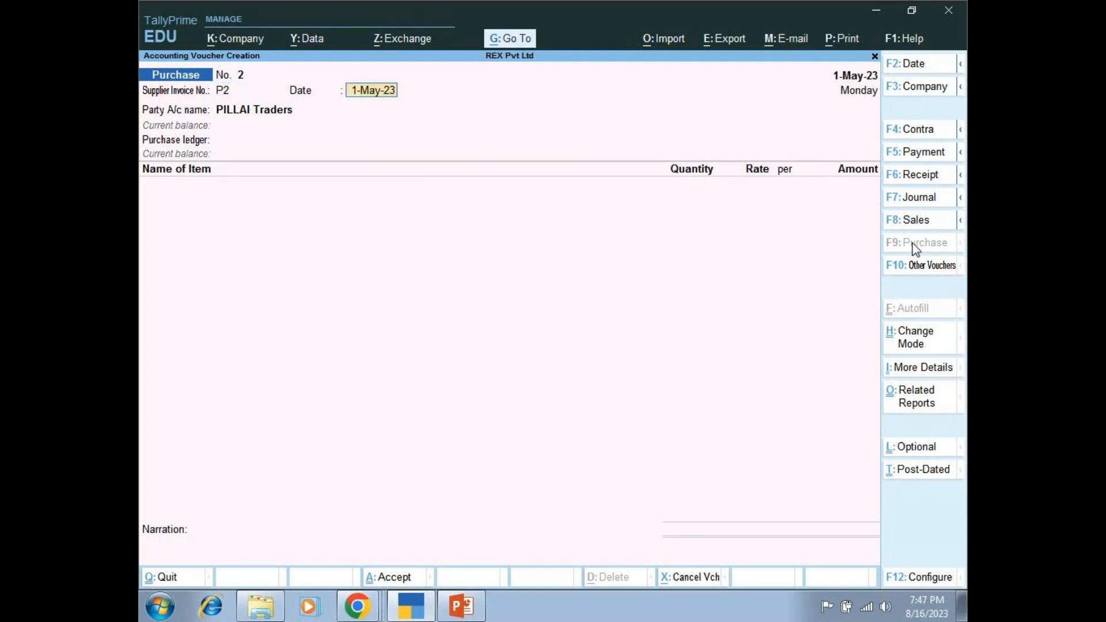
{"action": "key", "text": "Return"}
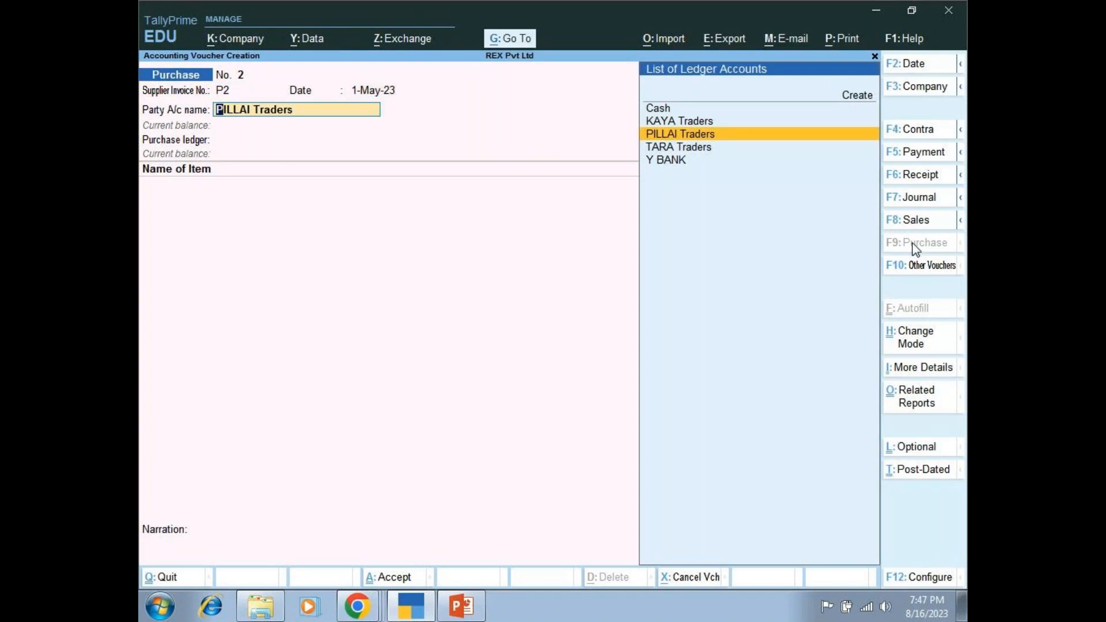
Accept PILLAI Traders and its Tamil Nadu party details, and choose Purchase- INTER as the purchase ledger.
{"action": "key", "text": "Return"}
{"action": "key", "text": "ctrl+a"}
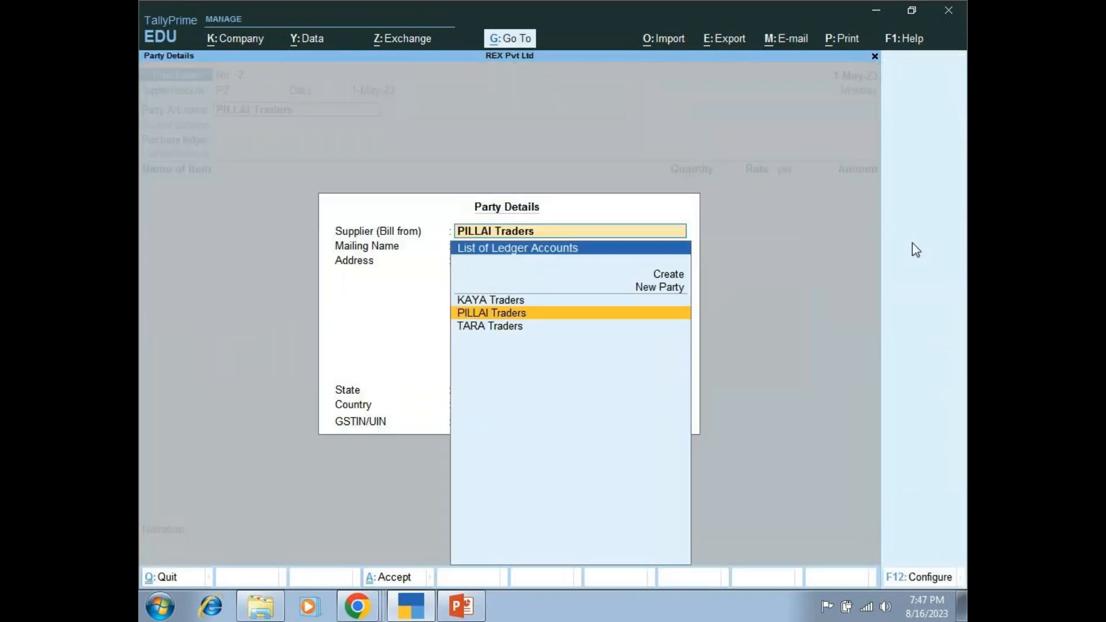
{"action": "key", "text": "Return"}
{"action": "key", "text": "Return"}
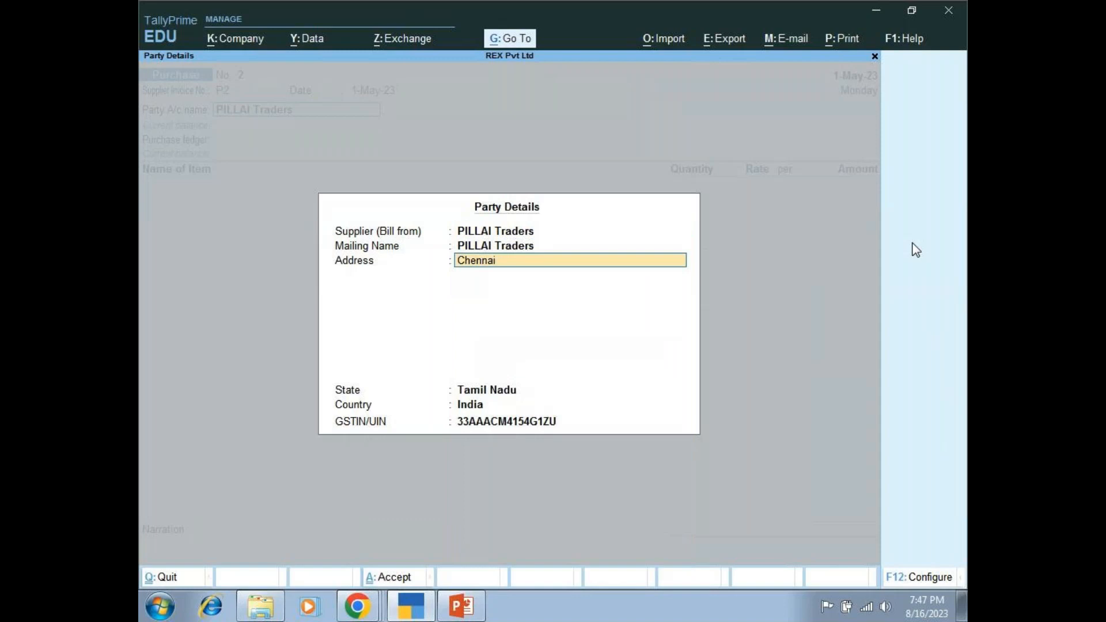
{"action": "key", "text": "Return"}
{"action": "key", "text": "Return"}
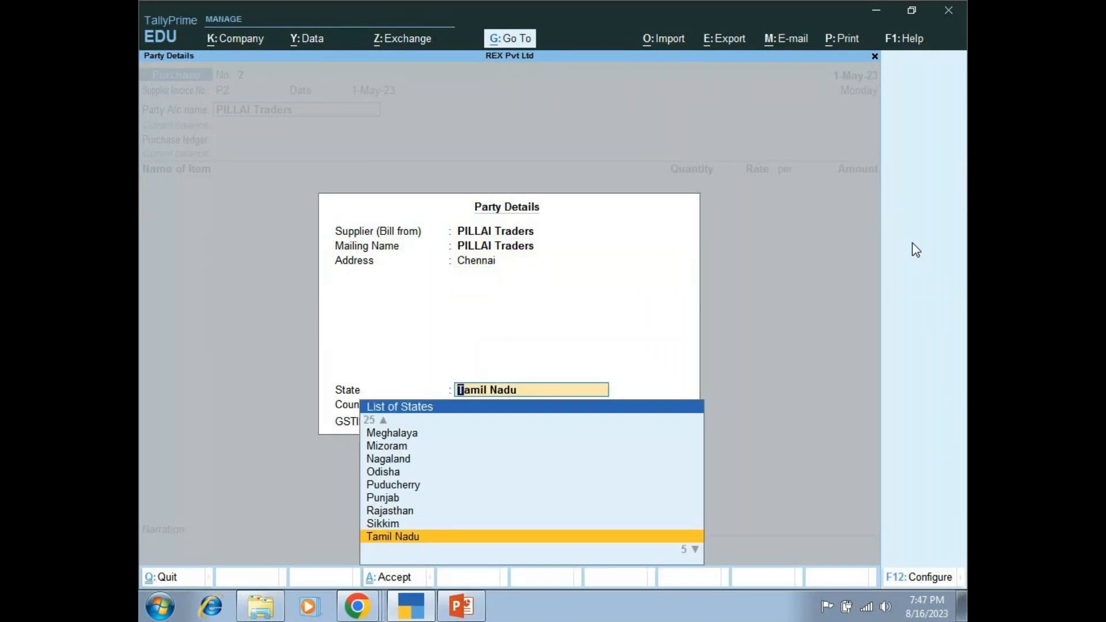
{"action": "key", "text": "Return"}
{"action": "key", "text": "Return"}
{"action": "key", "text": "Return"}
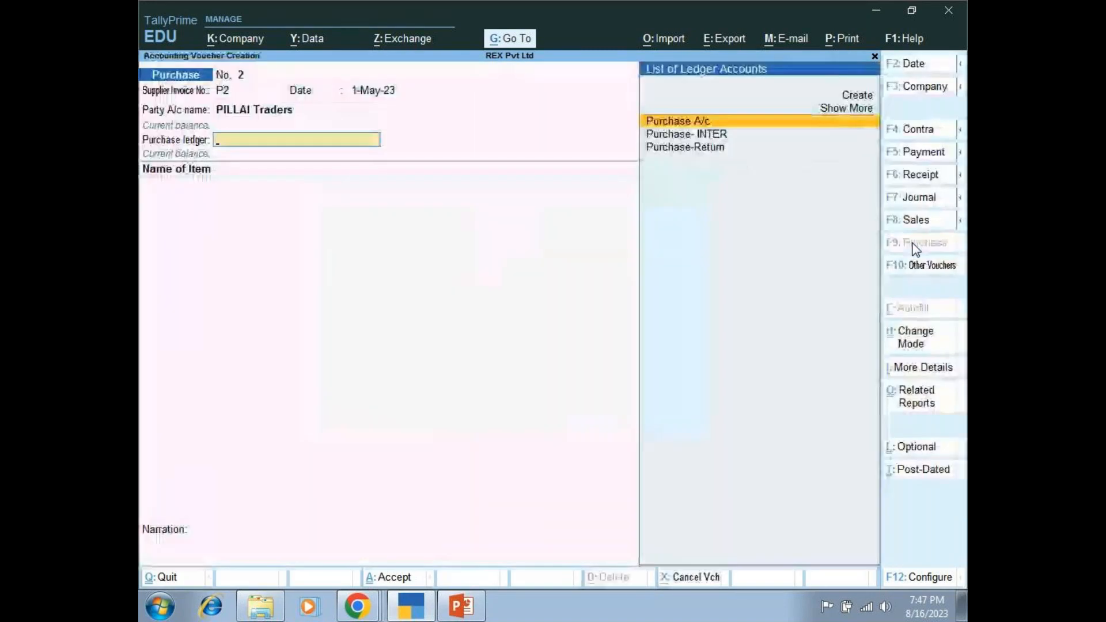
{"action": "key", "text": "Down"}
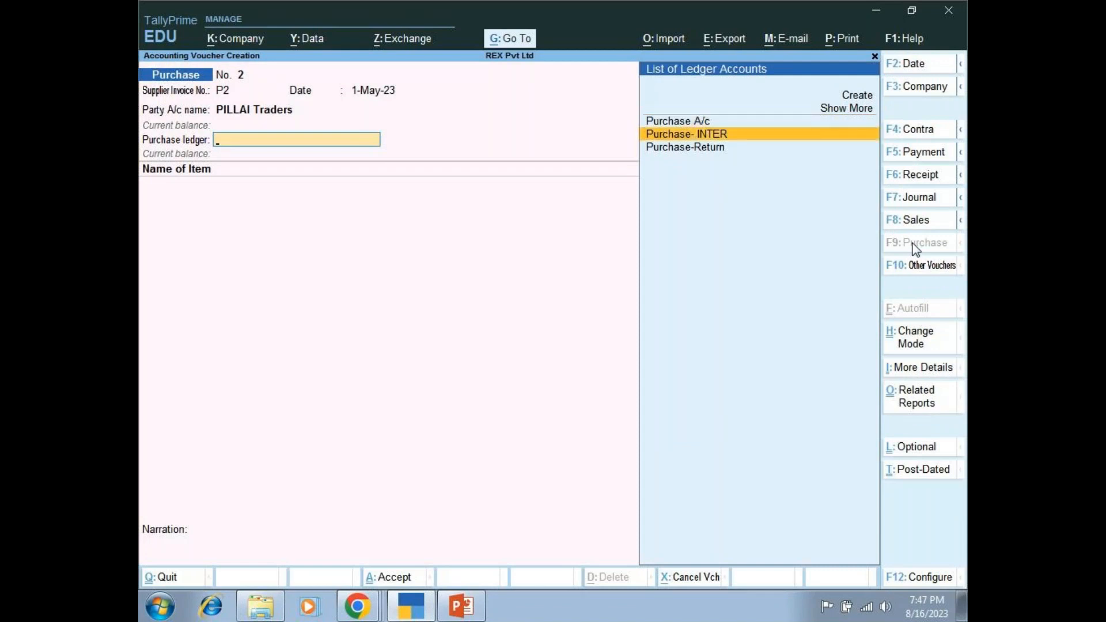
{"action": "key", "text": "Return"}
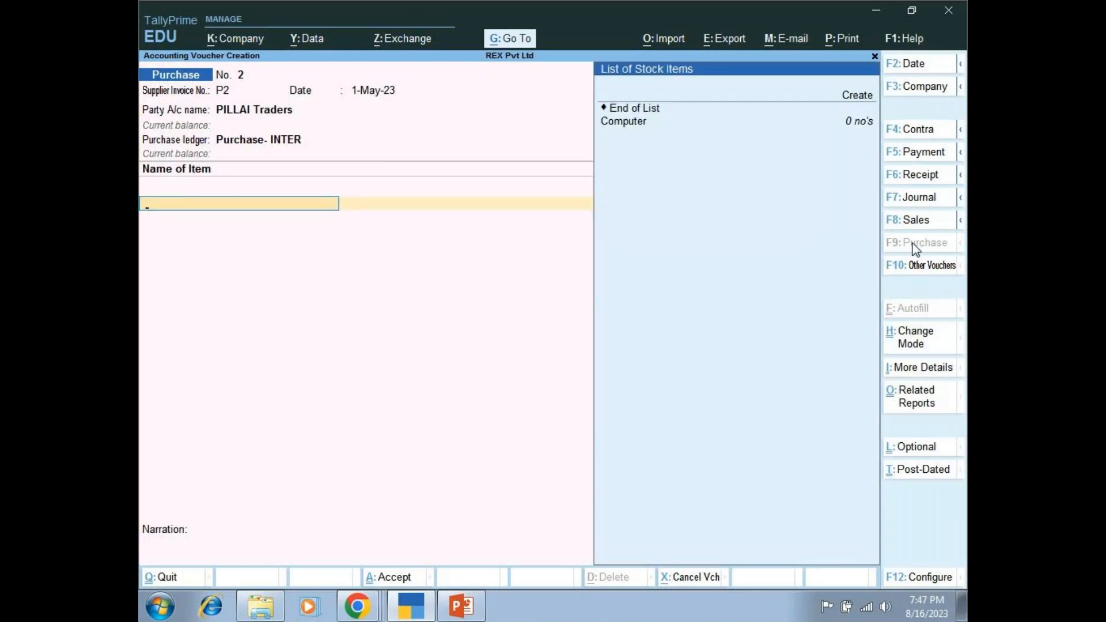
Add the stock item Computer with quantity 60 no's at a rate of 20,000, and end the item list.
{"action": "key", "text": "Down"}
{"action": "key", "text": "Down"}
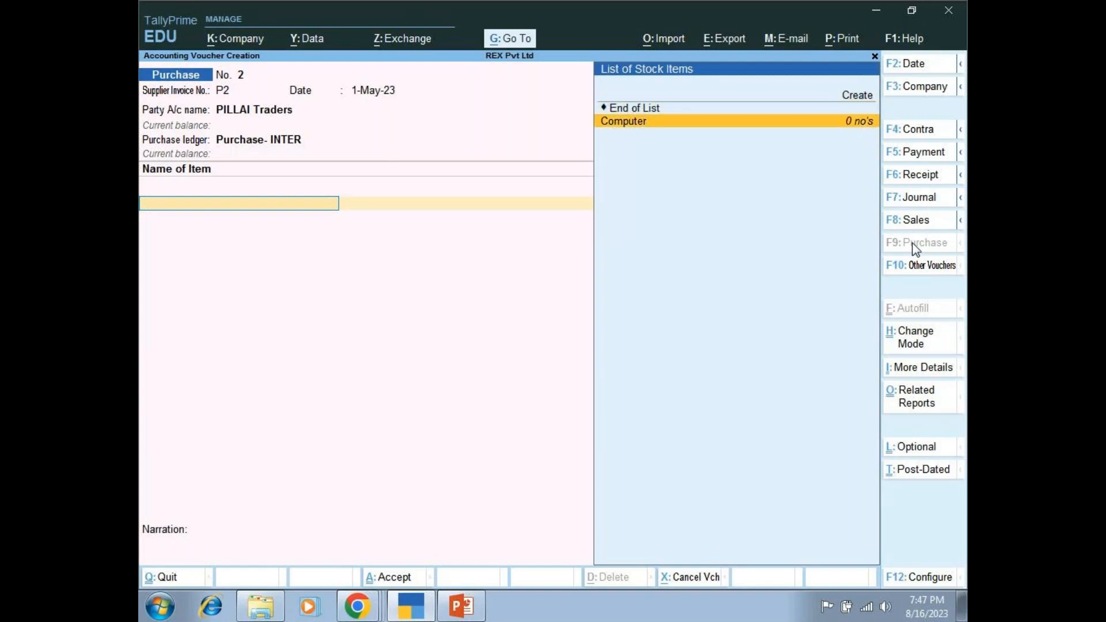
{"action": "key", "text": "Return"}
{"action": "type", "text": "60"}
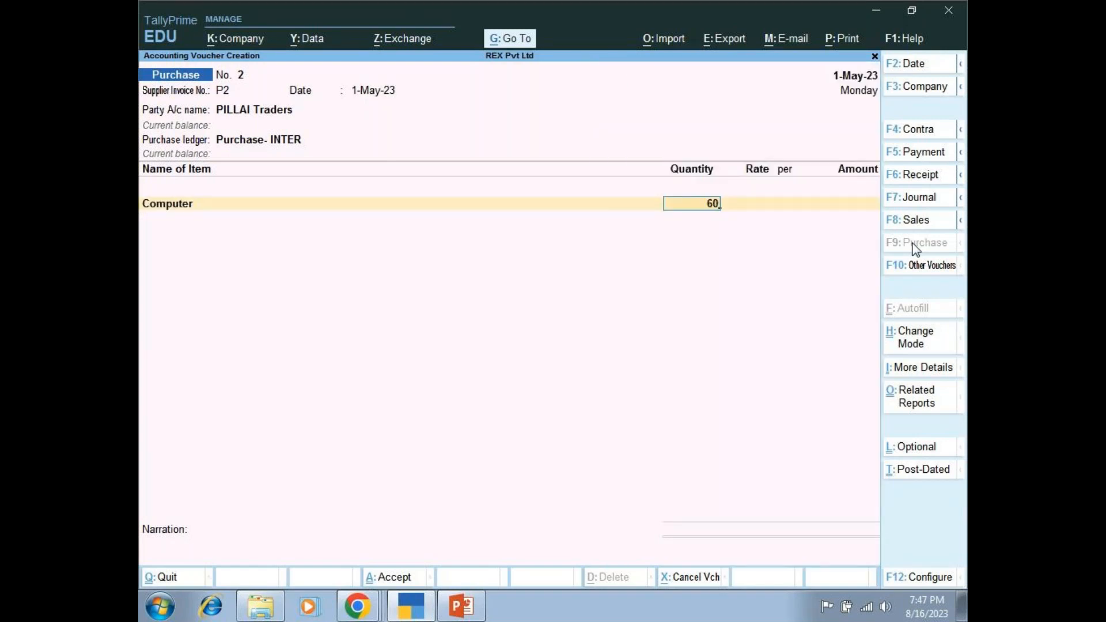
{"action": "key", "text": "Return"}
{"action": "type", "text": "2"}
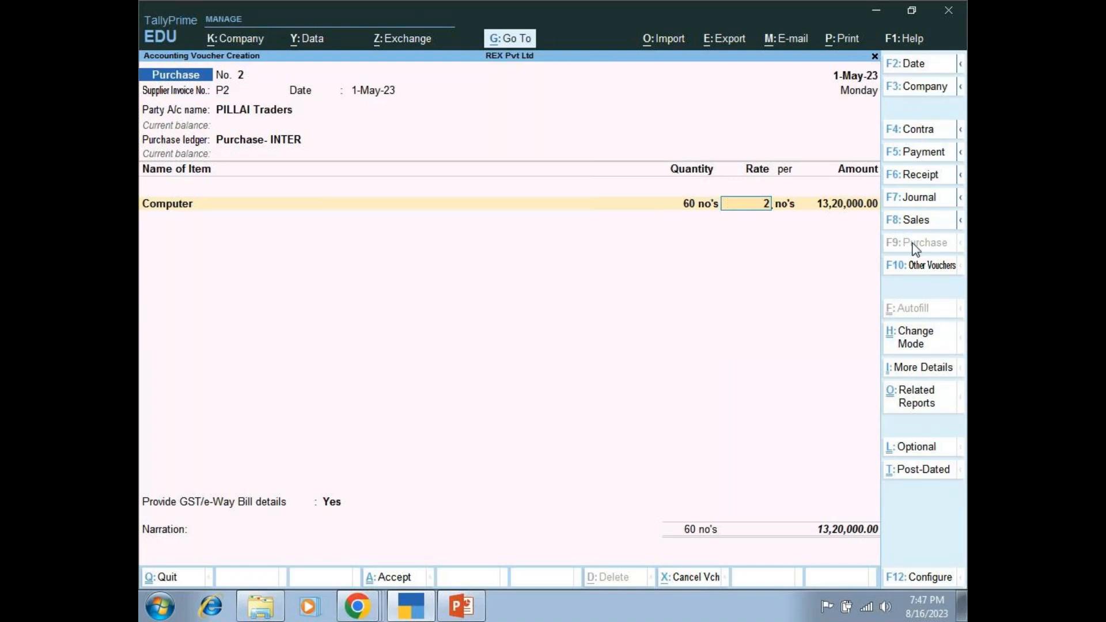
{"action": "type", "text": "0000"}
{"action": "key", "text": "Return"}
{"action": "key", "text": "Return"}
{"action": "key", "text": "Return"}
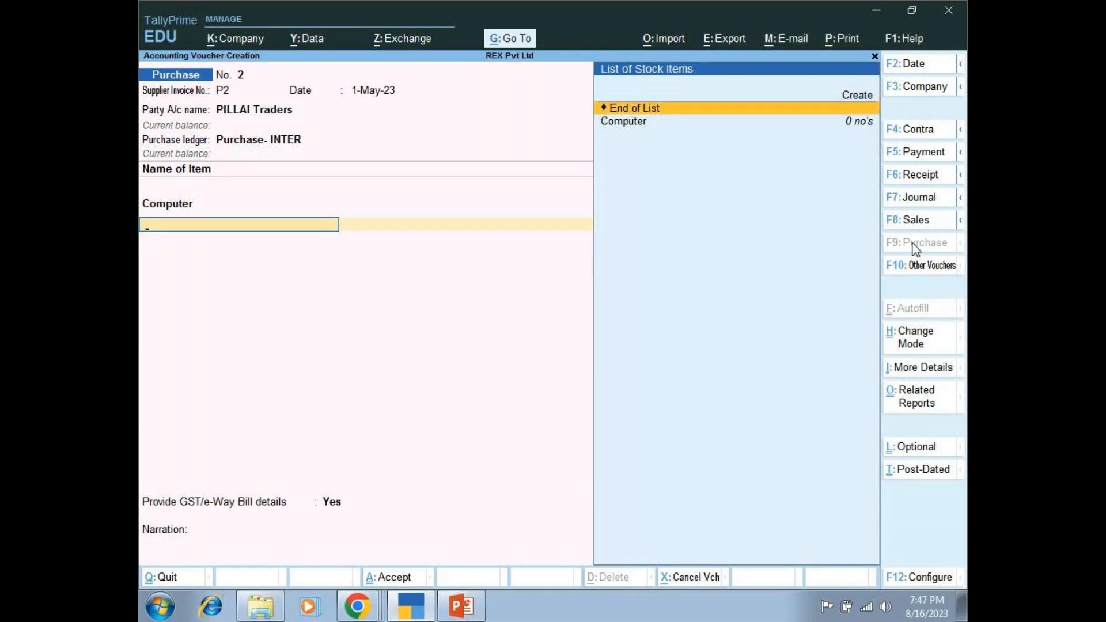
{"action": "key", "text": "Return"}
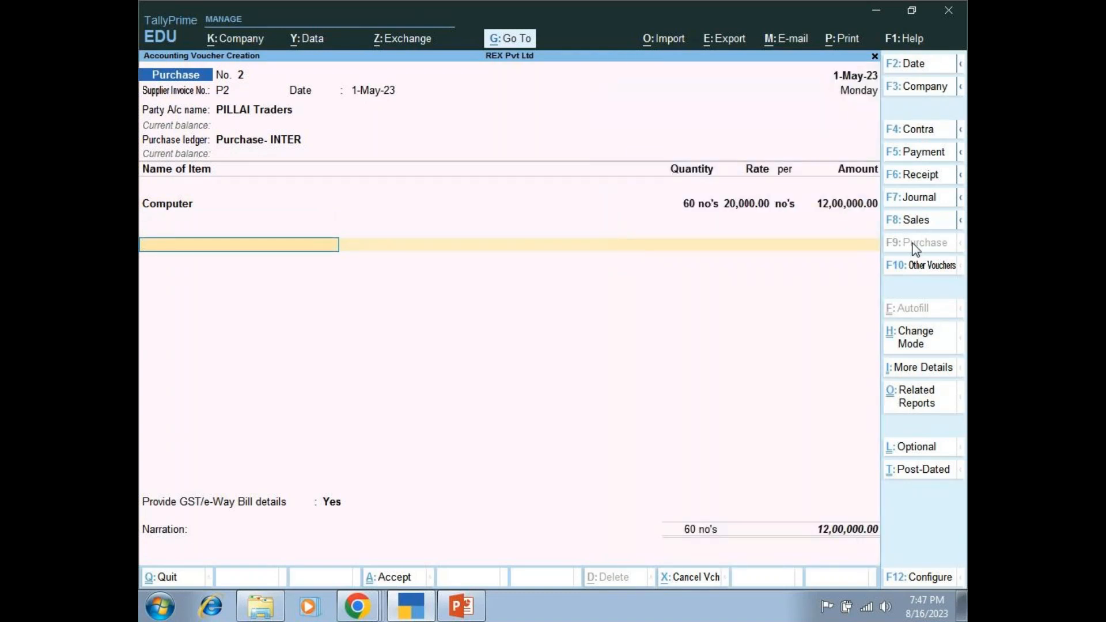
Review the voucher's GST tax analysis in its detailed view and return to the voucher.
{"action": "key", "text": "alt+a"}
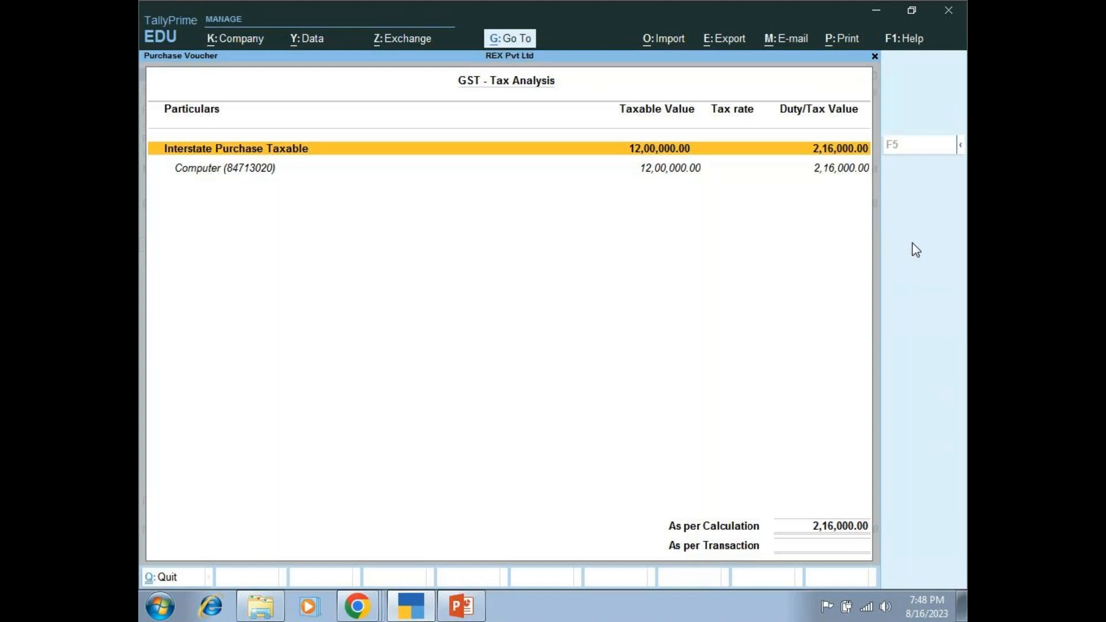
{"action": "key", "text": "alt+F5"}
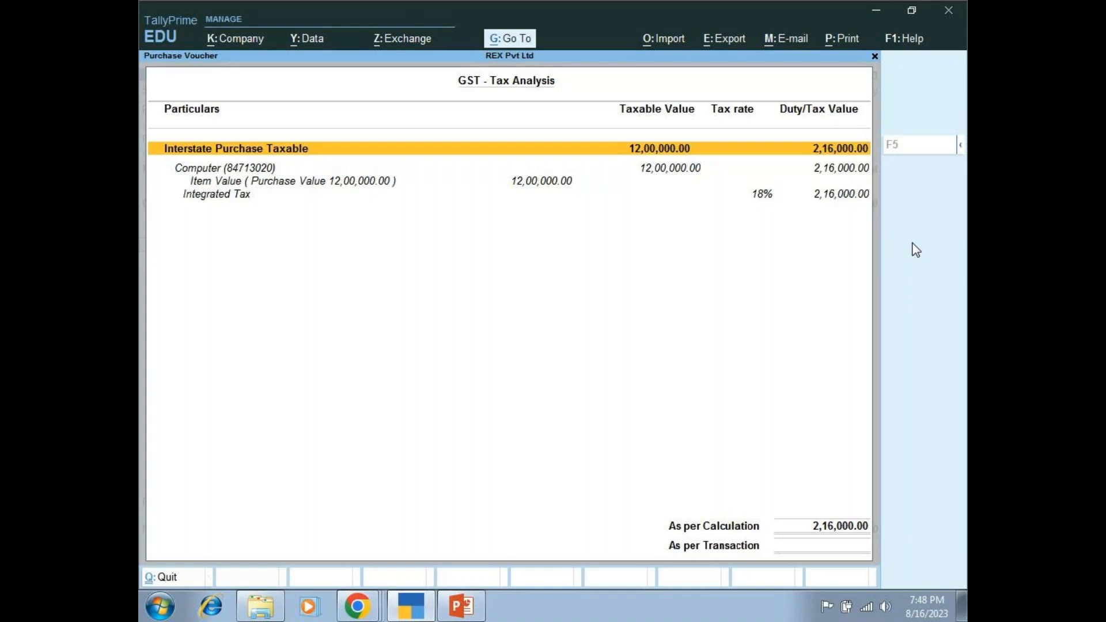
{"action": "key", "text": "Escape"}
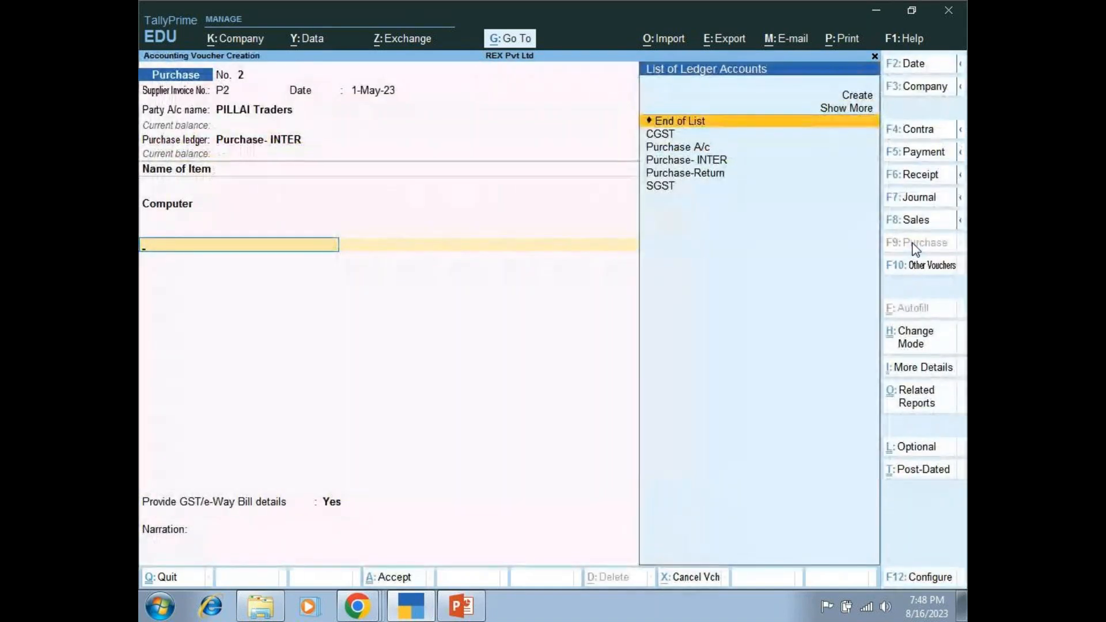
Start creating a ledger named IGST from the voucher and place it under Duties & Taxes.
{"action": "key", "text": "Up"}
{"action": "key", "text": "Up"}
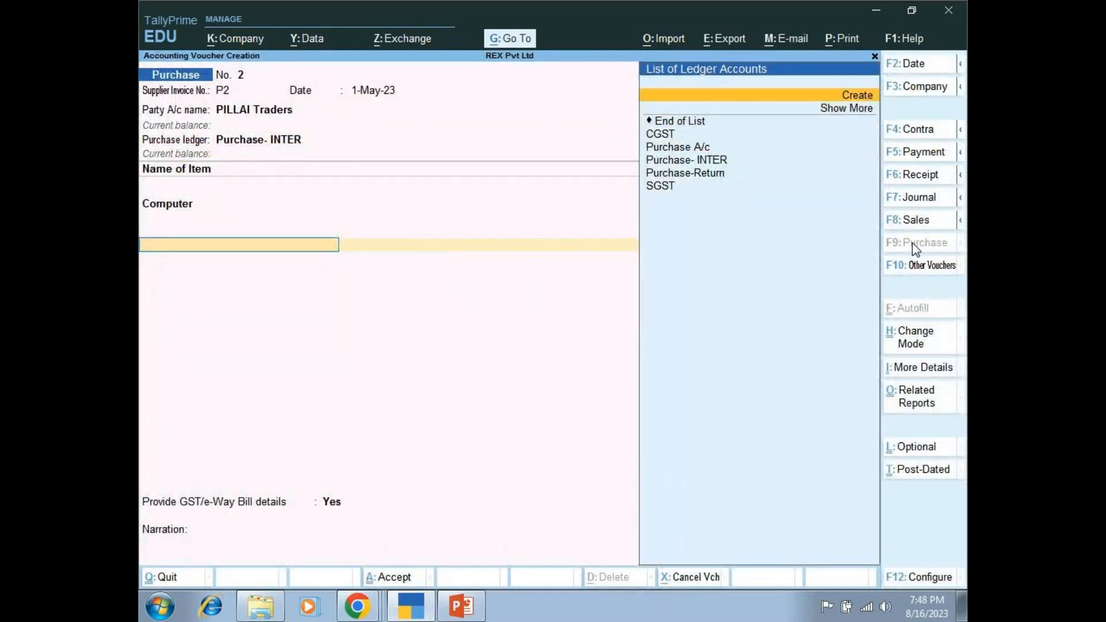
{"action": "key", "text": "Return"}
{"action": "type", "text": "IGST"}
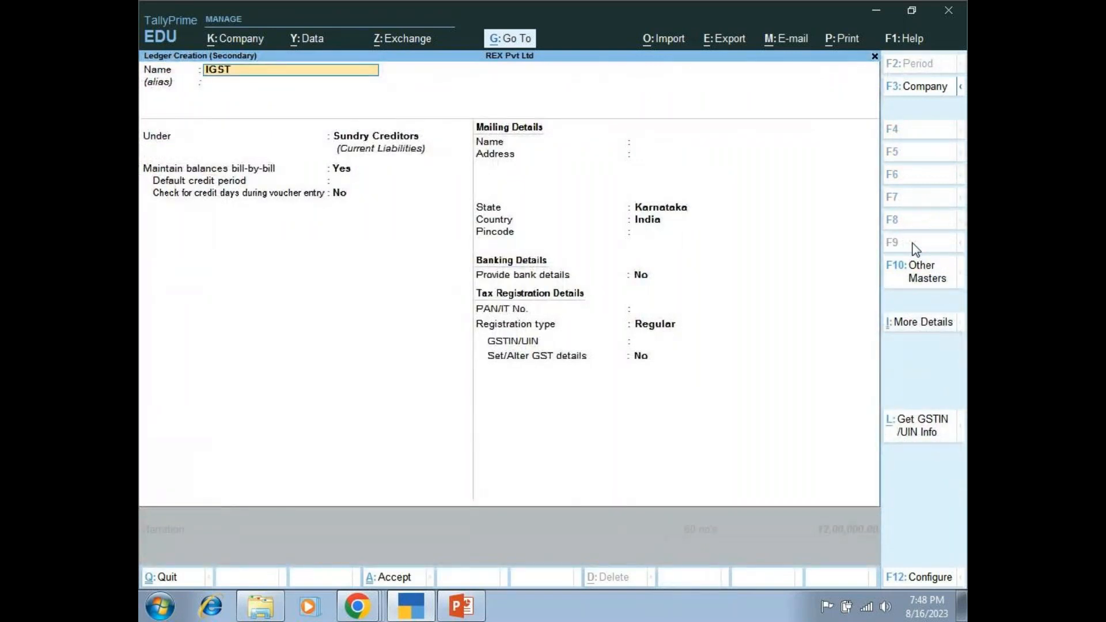
{"action": "key", "text": "Return"}
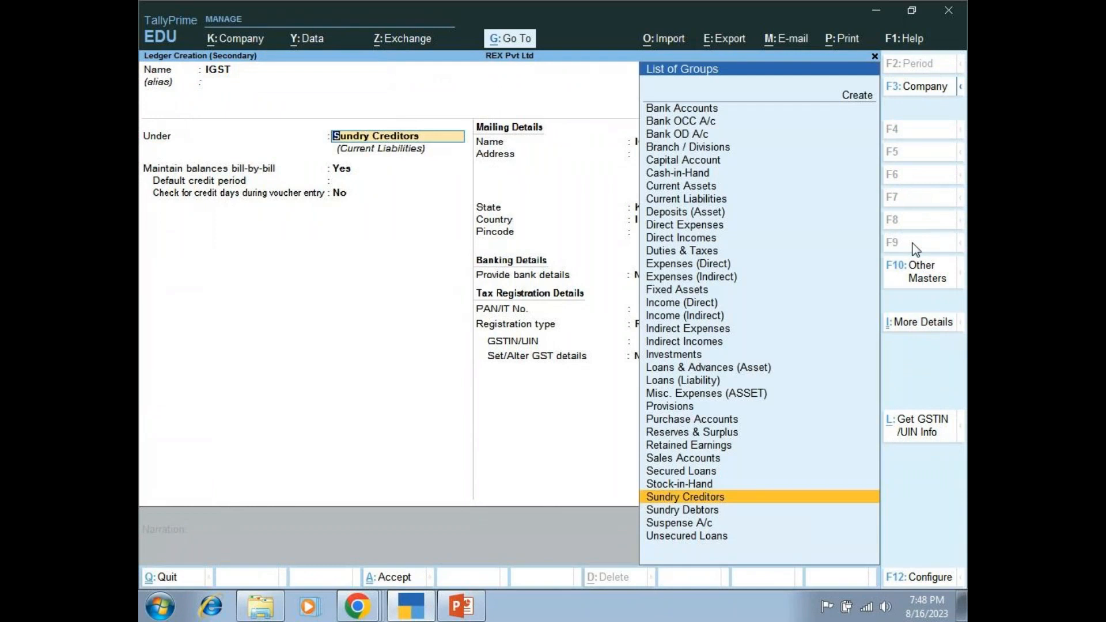
{"action": "type", "text": "DU"}
{"action": "key", "text": "Return"}
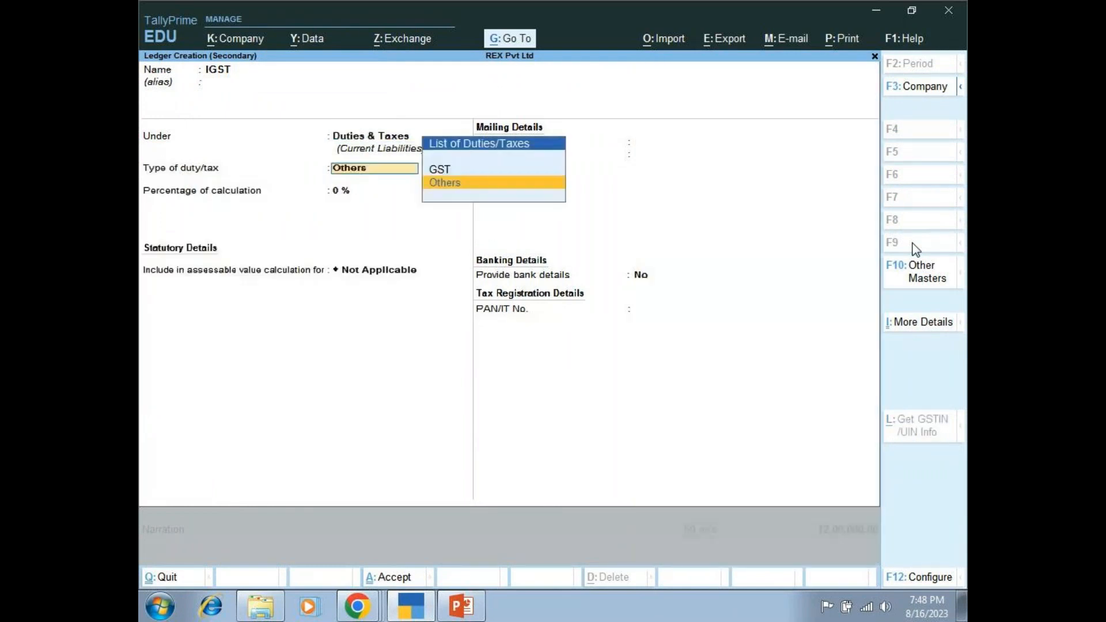
Set the IGST ledger's duty type to GST, tax type to Integrated Tax and percentage to 18, and save it into the voucher.
{"action": "key", "text": "Up"}
{"action": "key", "text": "Return"}
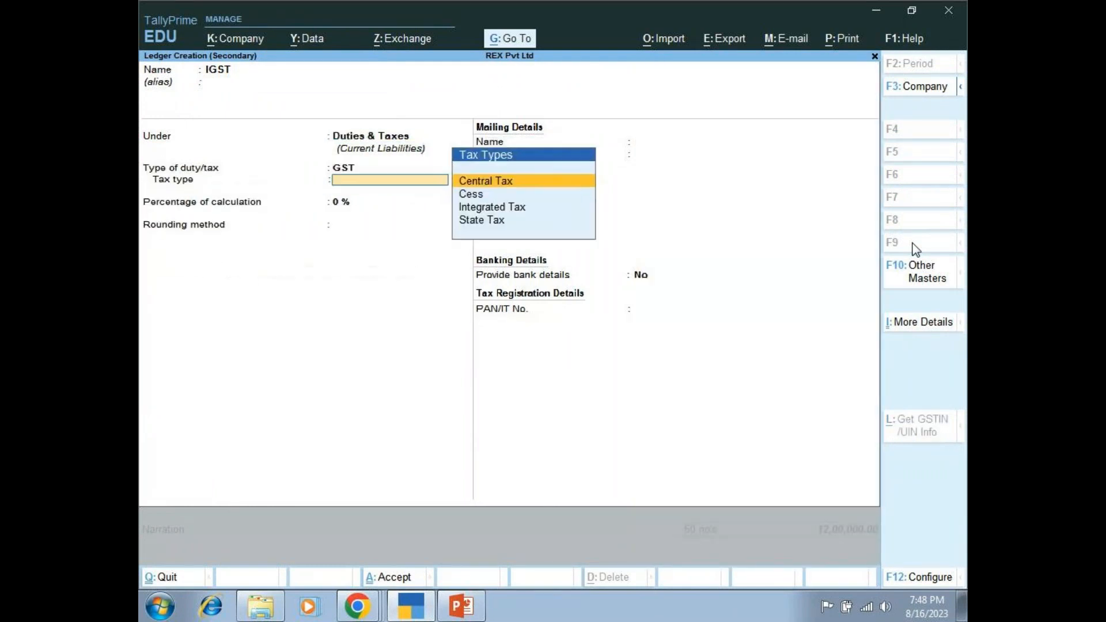
{"action": "key", "text": "Down"}
{"action": "key", "text": "Down"}
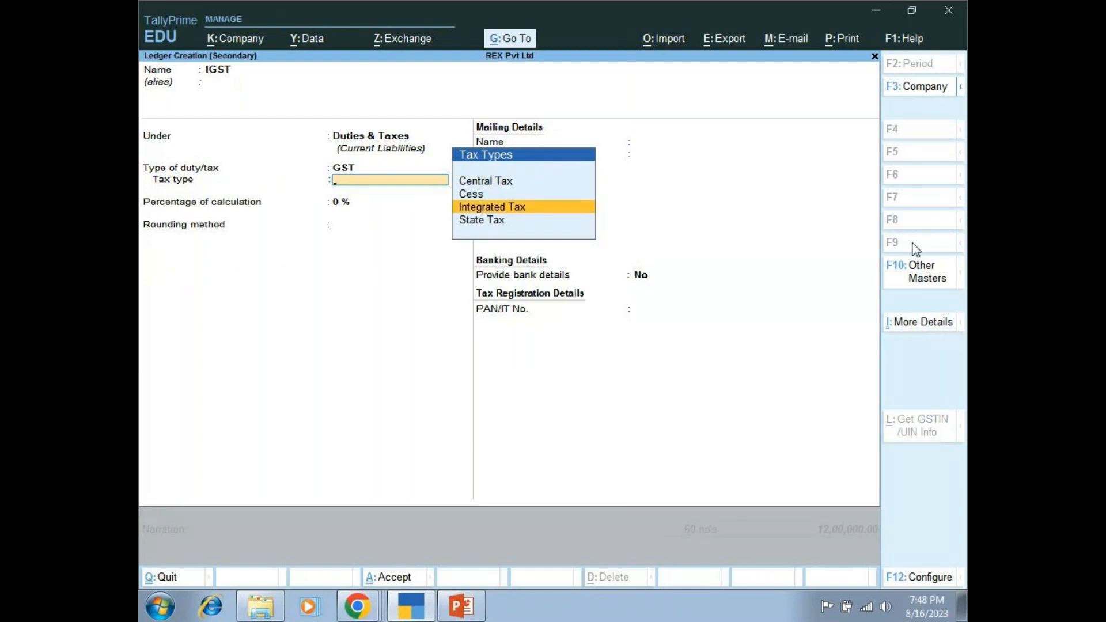
{"action": "key", "text": "Return"}
{"action": "type", "text": "18"}
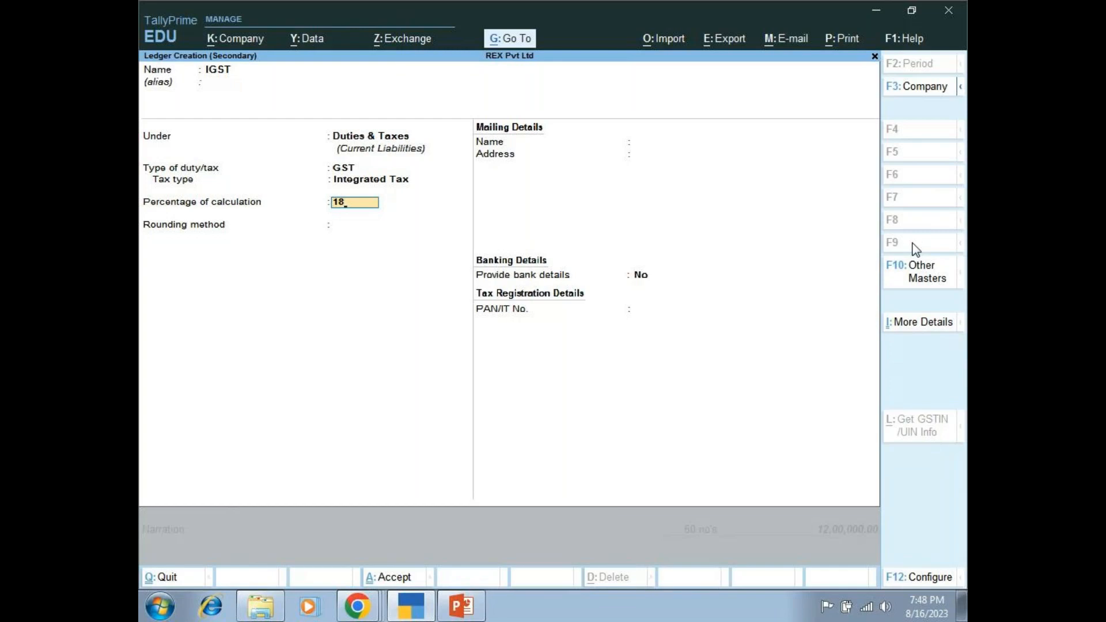
{"action": "key", "text": "Return"}
{"action": "key", "text": "Return"}
{"action": "key", "text": "Return"}
{"action": "key", "text": "Return"}
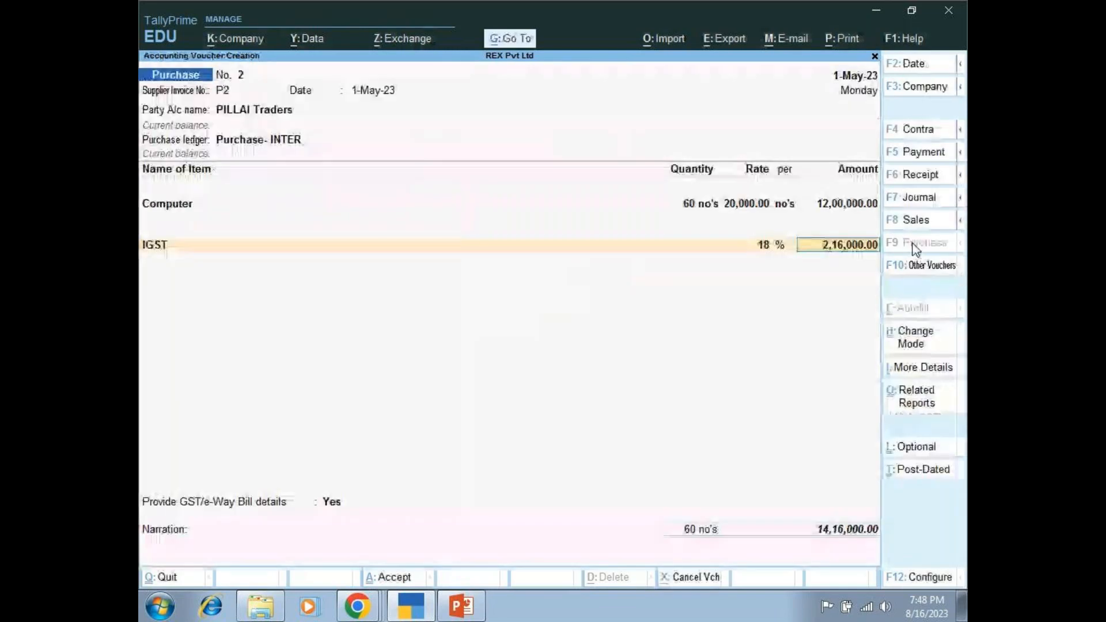
Accept the IGST line, keep GST/e-Way Bill details at Yes, and leave the e-Way Bill number, places, distance and transporter empty.
{"action": "key", "text": "Return"}
{"action": "key", "text": "Return"}
{"action": "key", "text": "Return"}
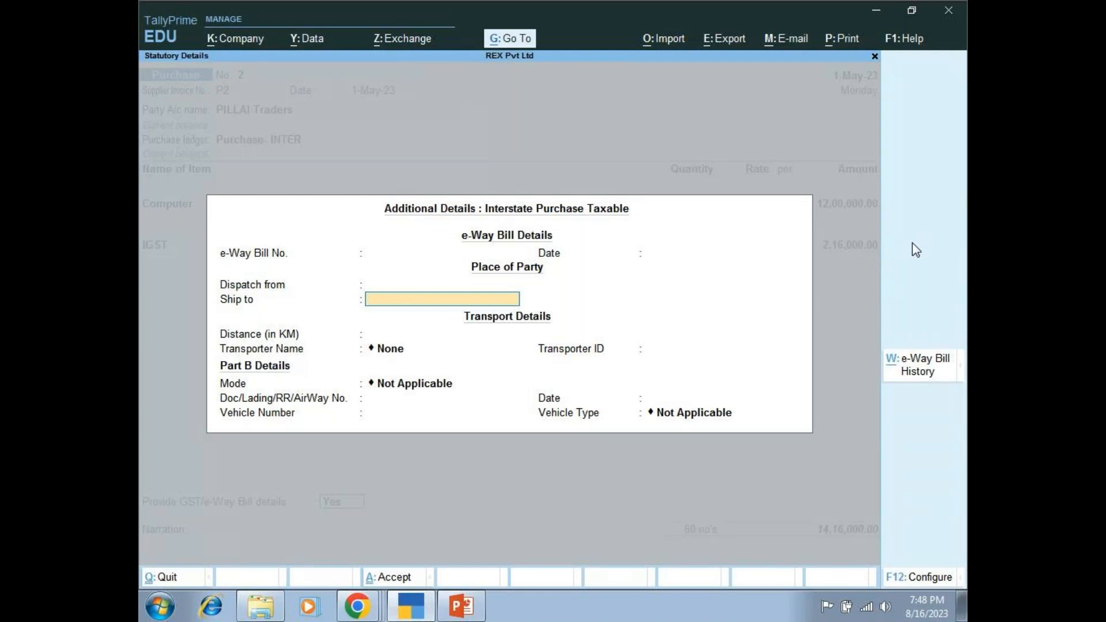
{"action": "key", "text": "Return"}
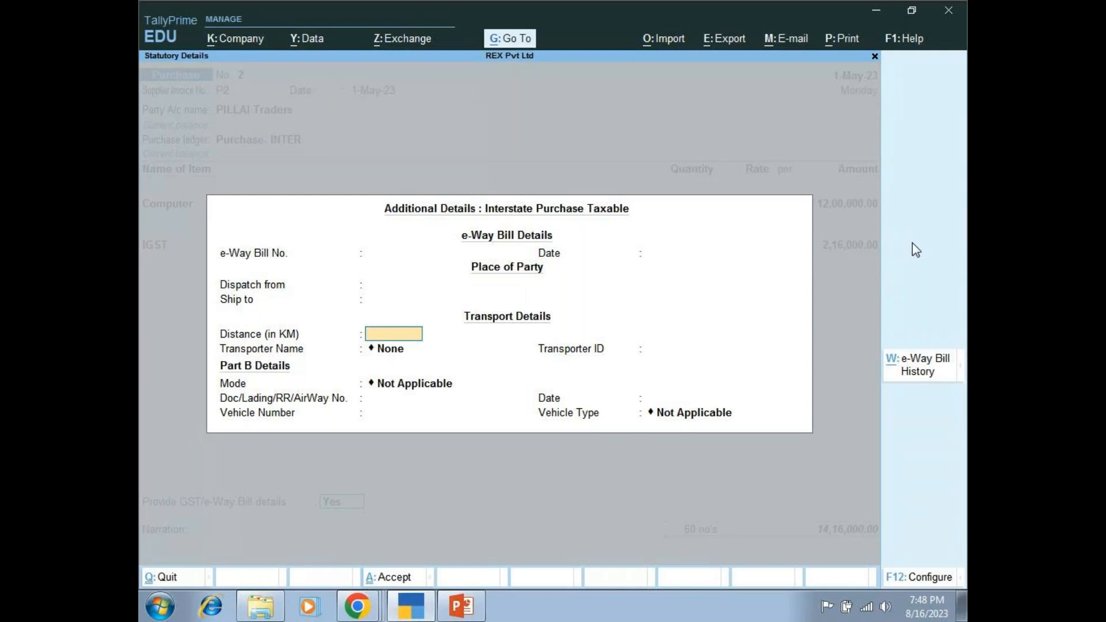
{"action": "key", "text": "Return"}
{"action": "key", "text": "Return"}
{"action": "key", "text": "Return"}
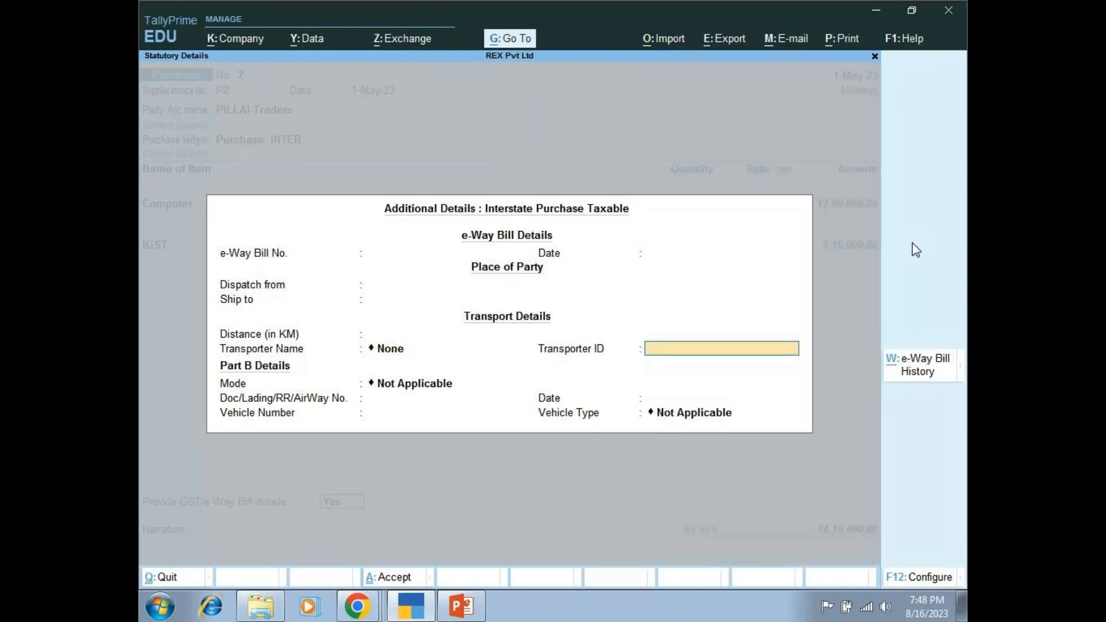
Set the transport mode to 1 - Road and the vehicle type to R - Regular, and accept the e-Way Bill details.
{"action": "key", "text": "Down"}
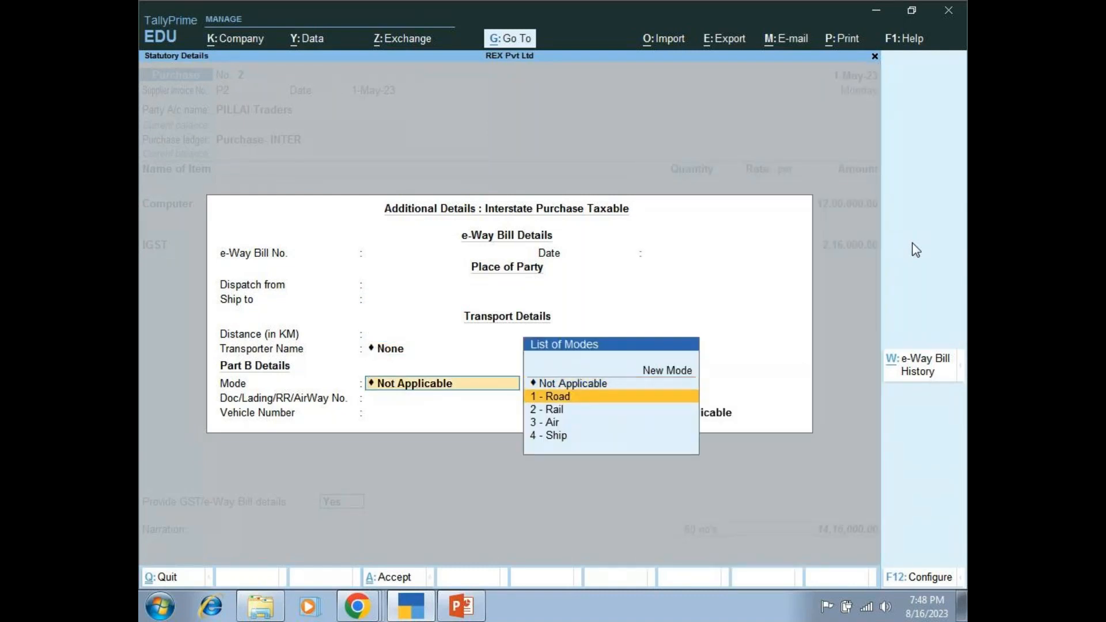
{"action": "key", "text": "Return"}
{"action": "key", "text": "Return"}
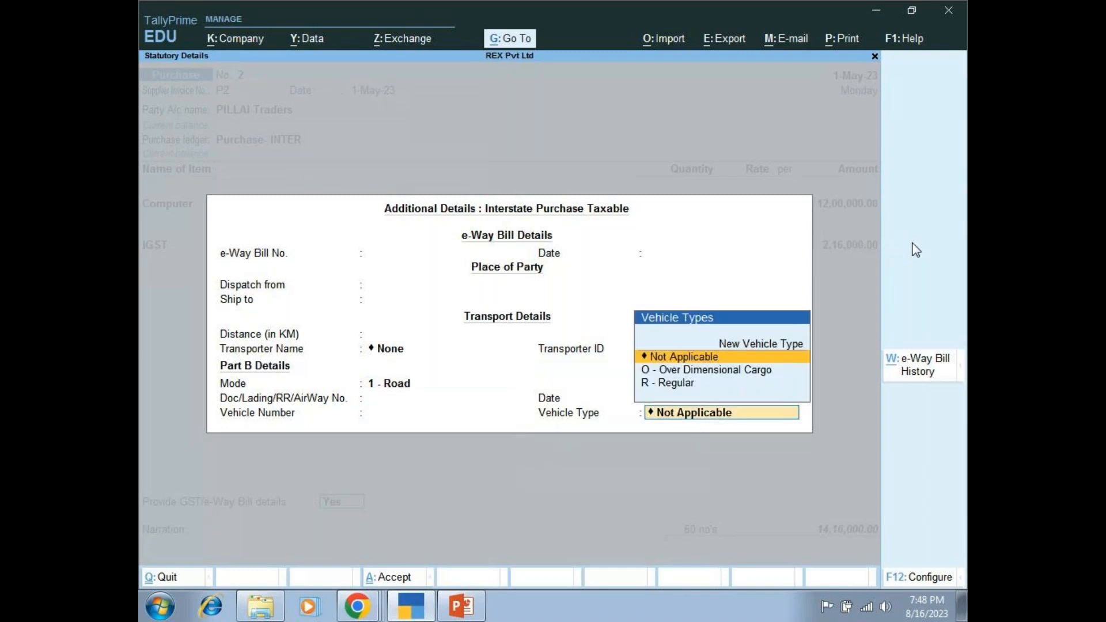
{"action": "key", "text": "Down"}
{"action": "key", "text": "Down"}
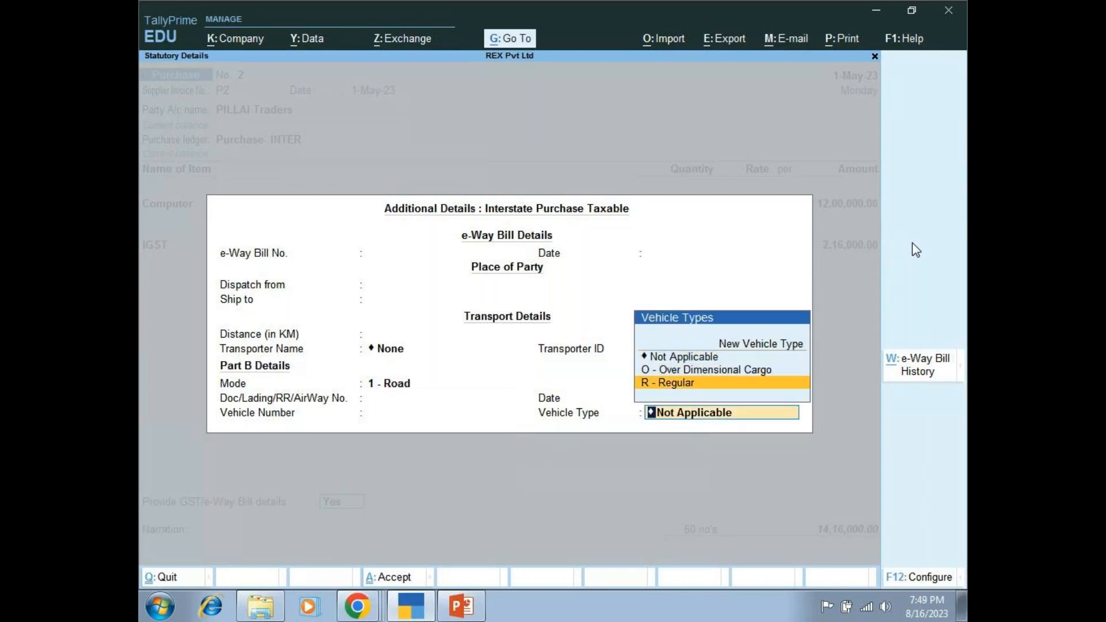
{"action": "key", "text": "Return"}
{"action": "key", "text": "Return"}
{"action": "key", "text": "Return"}
{"action": "key", "text": "Return"}
{"action": "key", "text": "Return"}
{"action": "key", "text": "Return"}
{"action": "key", "text": "Return"}
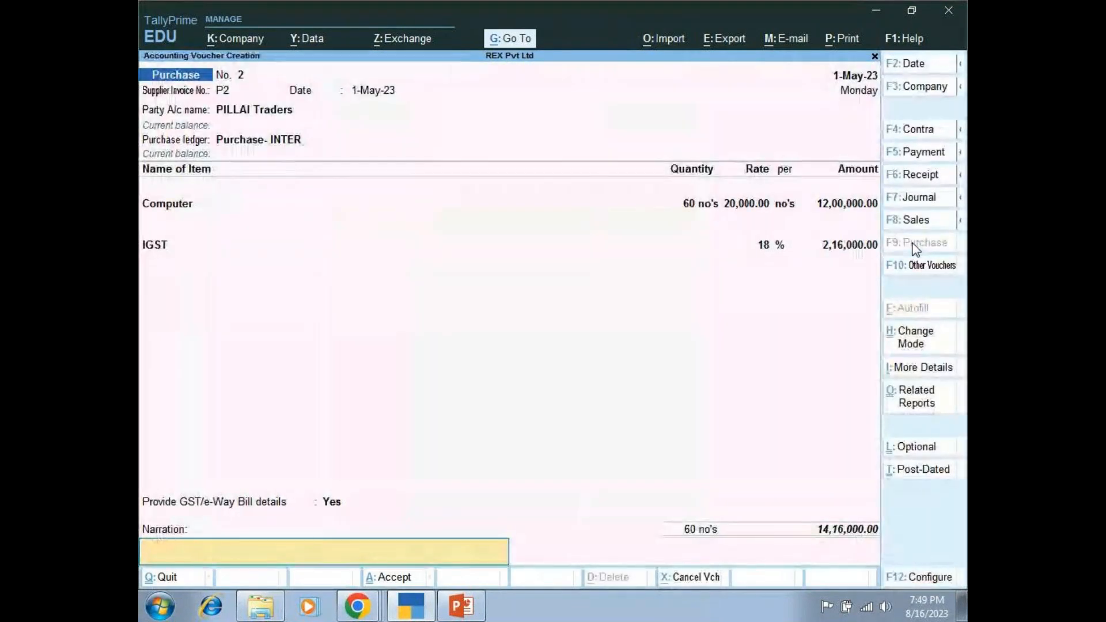
Enter the narration BEING INTER STATE PURCHASE and save the purchase voucher.
{"action": "type", "text": "BEING IN"}
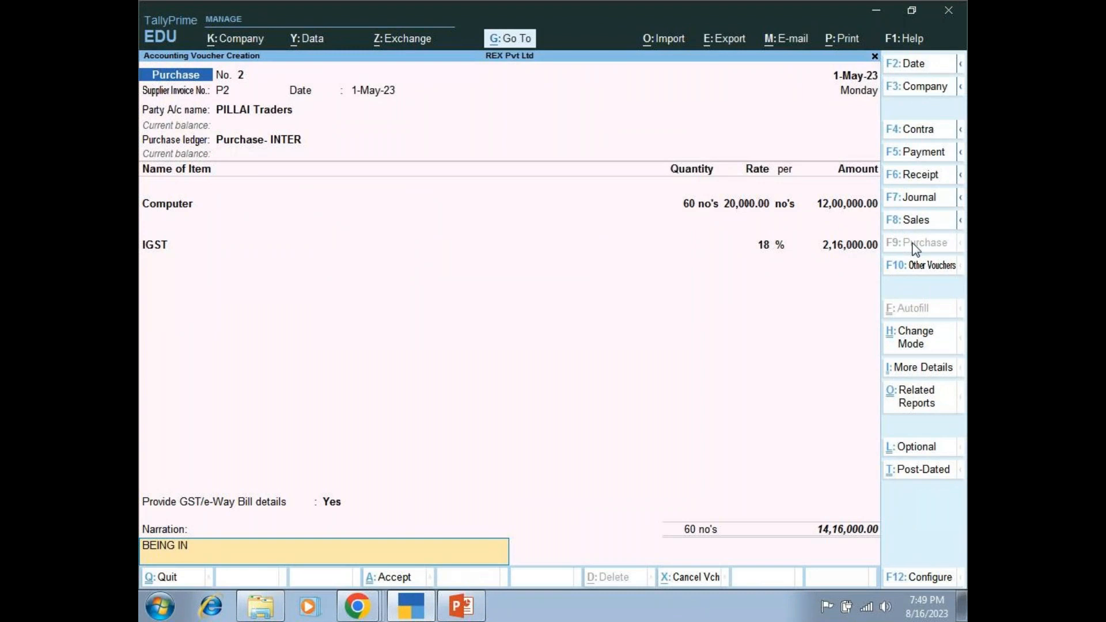
{"action": "type", "text": "TER STATE PURCHAS"}
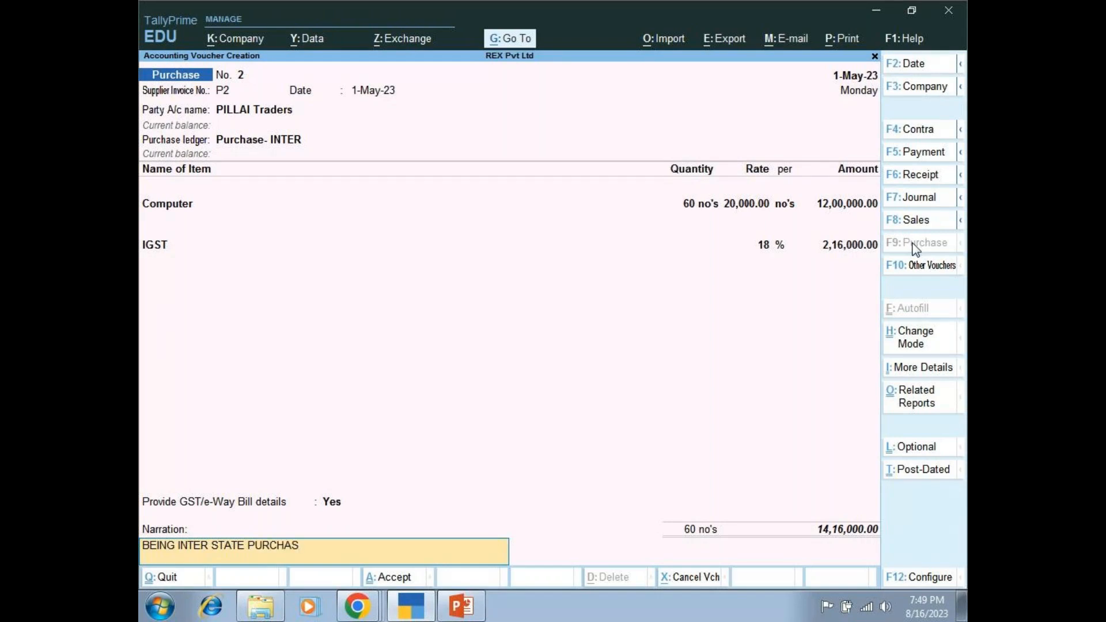
{"action": "type", "text": "E"}
{"action": "key", "text": "Return"}
{"action": "key", "text": "Return"}
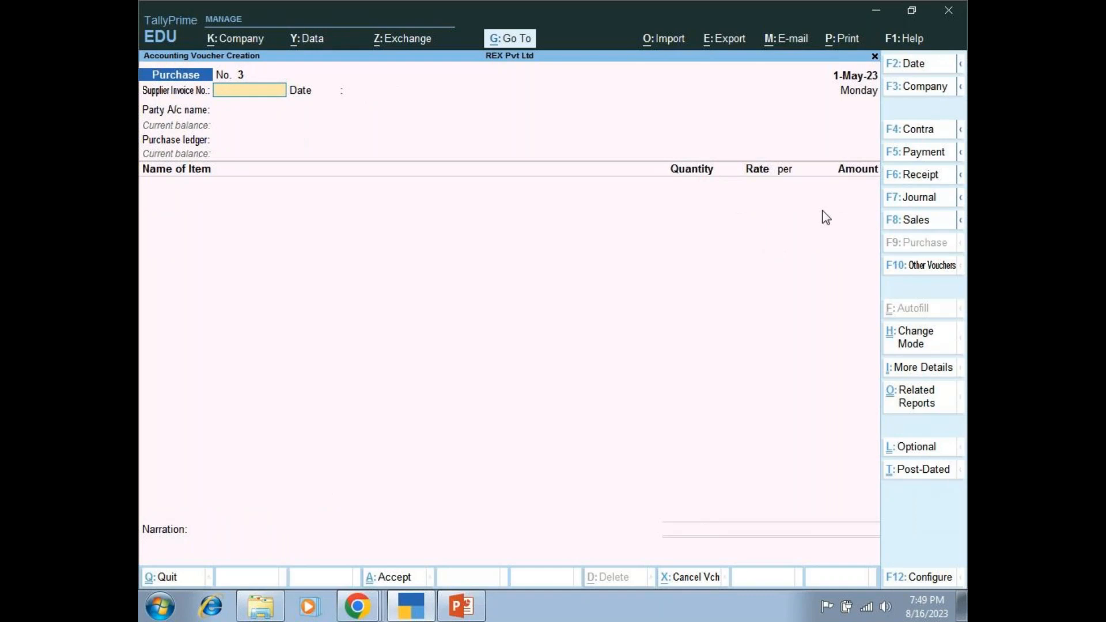
Reopen the saved interstate purchase voucher, examine an enlarged print preview of its invoice, and close the preview.
{"action": "key", "text": "Page_Up"}
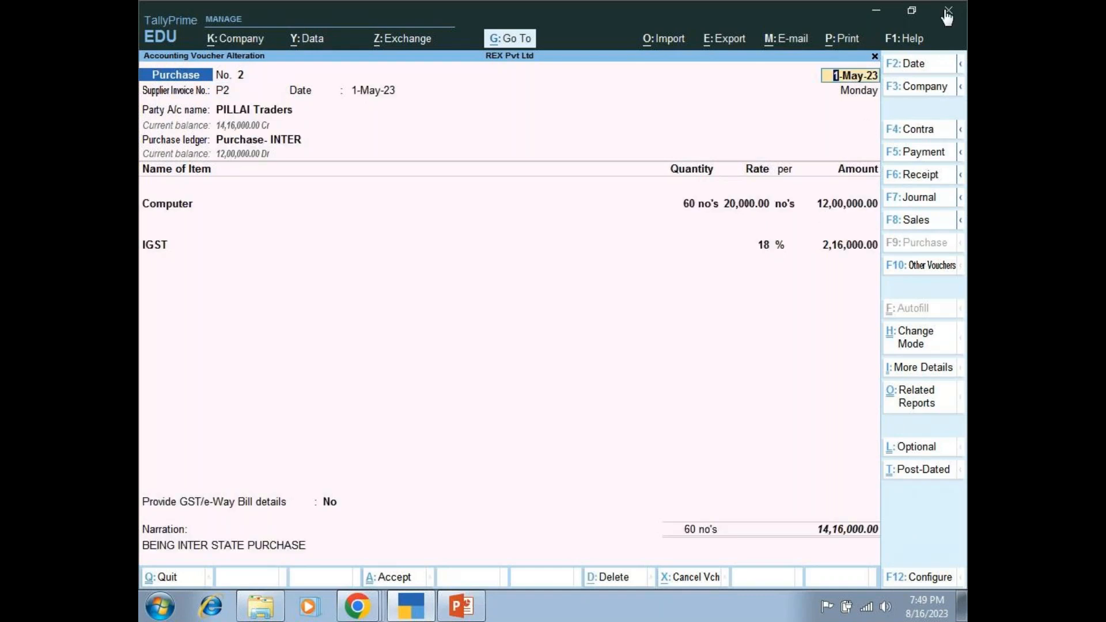
{"action": "left_click", "coordinate": [836, 39]}
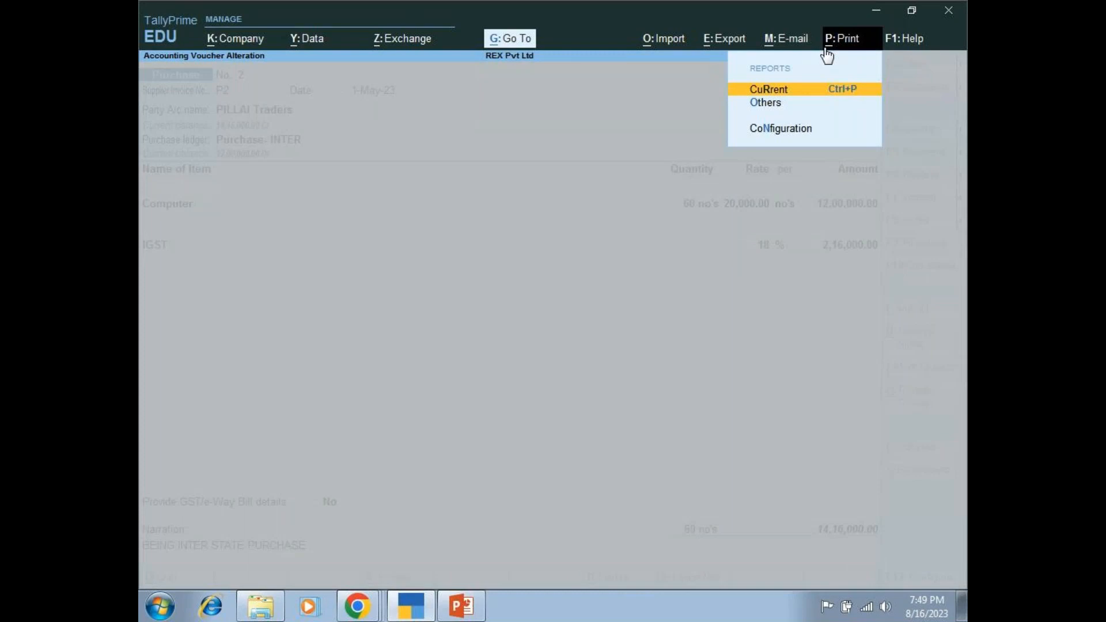
{"action": "left_click", "coordinate": [787, 99]}
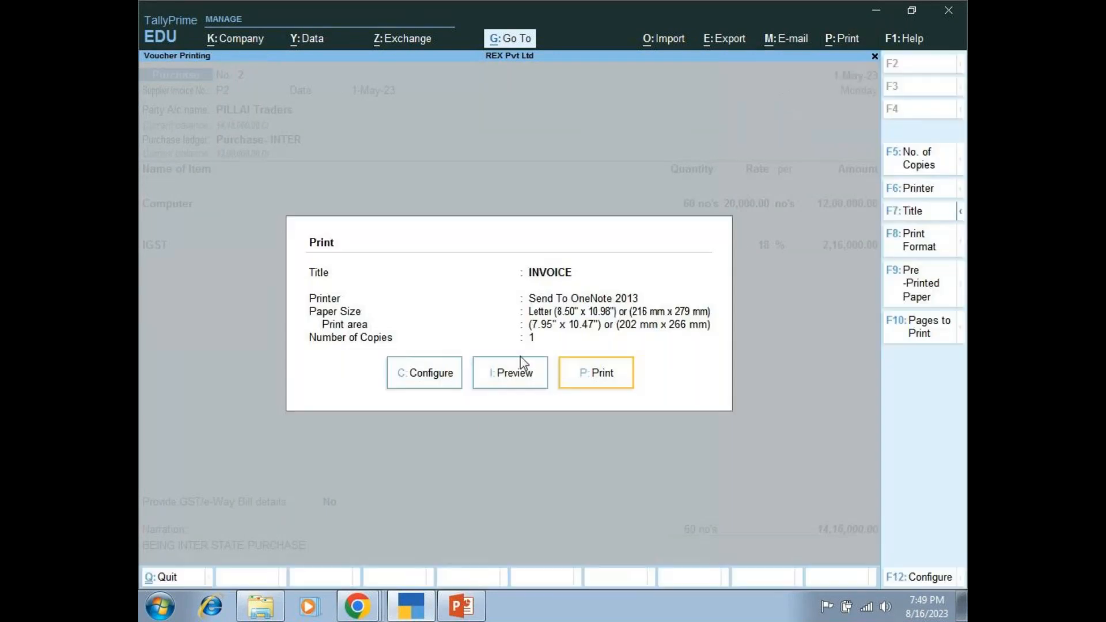
{"action": "left_click", "coordinate": [521, 375]}
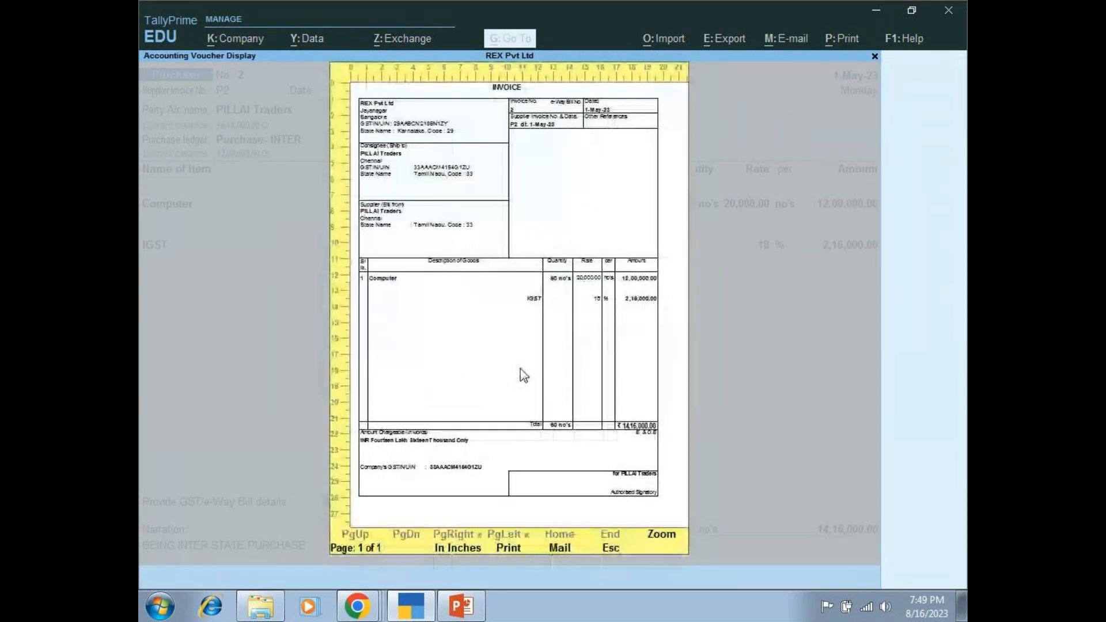
{"action": "left_click", "coordinate": [662, 535]}
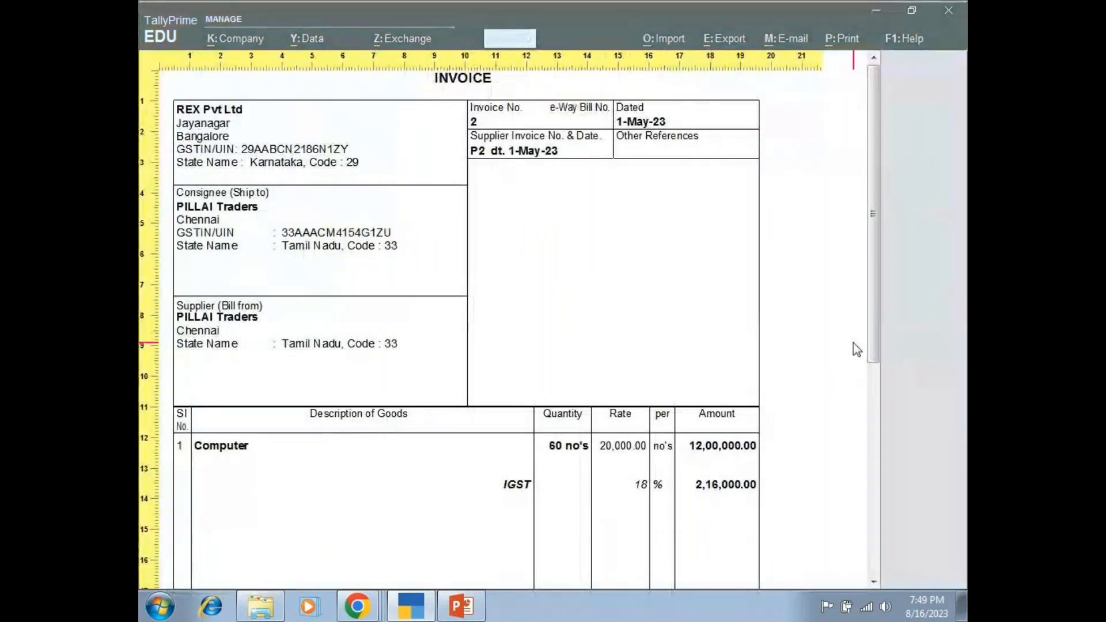
{"action": "left_click_drag", "start_coordinate": [875, 341], "coordinate": [874, 380]}
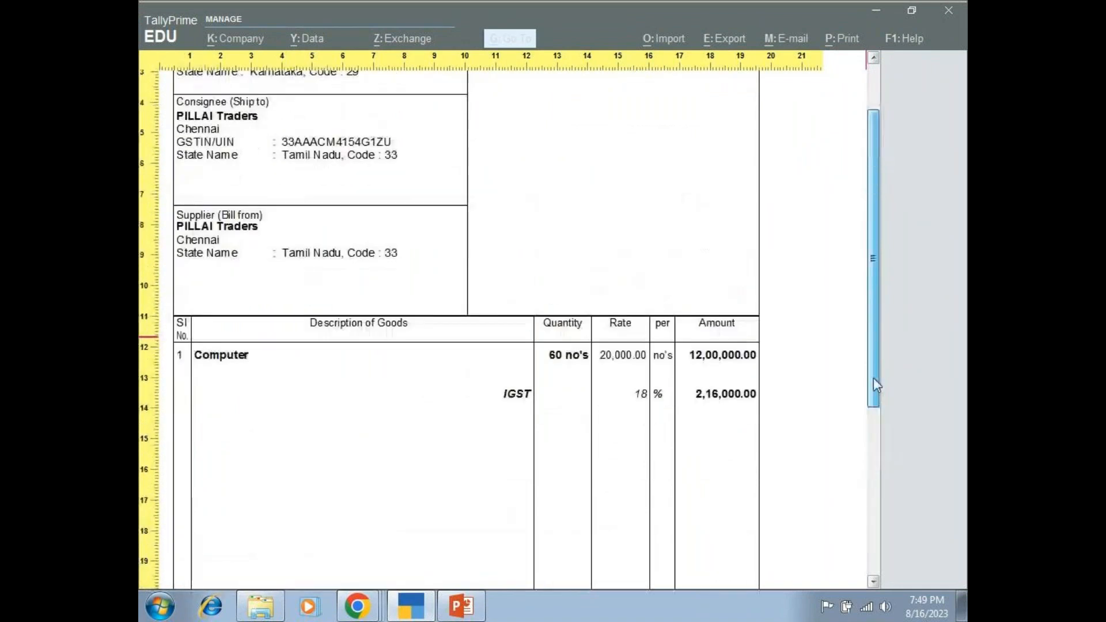
{"action": "key", "text": "Escape"}
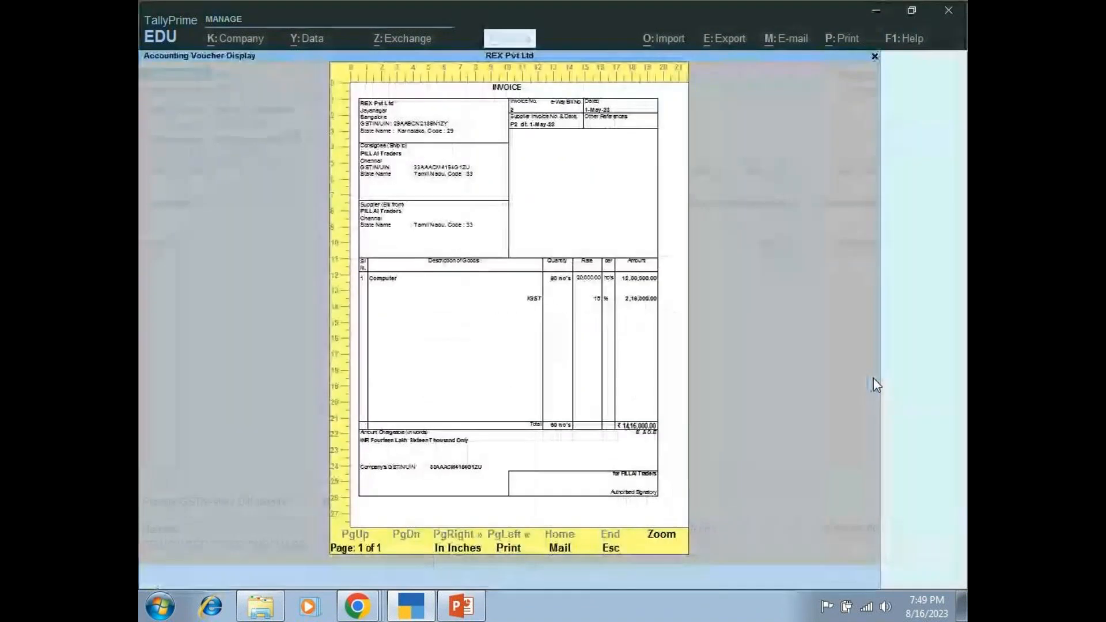
{"action": "key", "text": "Escape"}
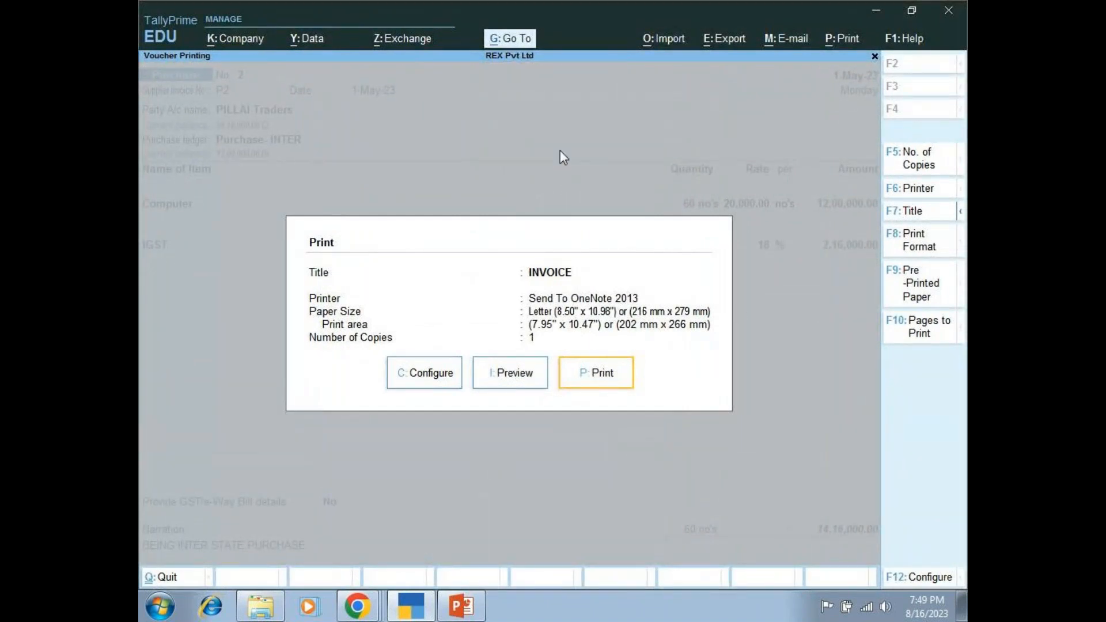
{"action": "key", "text": "Escape"}
Bring up the list of GST reports from the purchase voucher.
{"action": "left_click", "coordinate": [499, 39]}
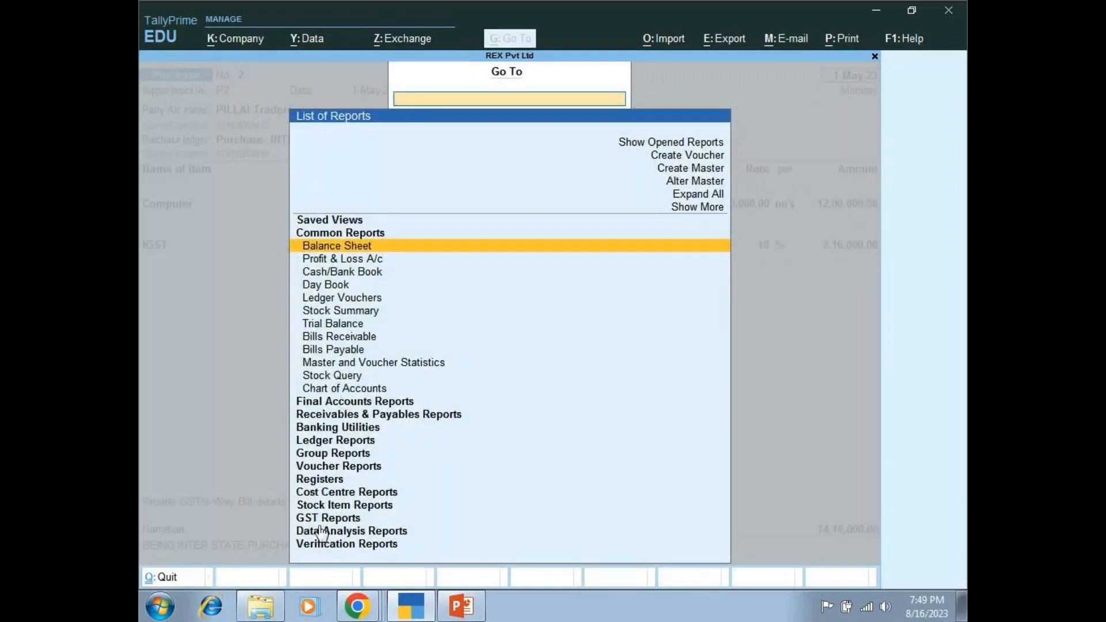
{"action": "left_click", "coordinate": [325, 518]}
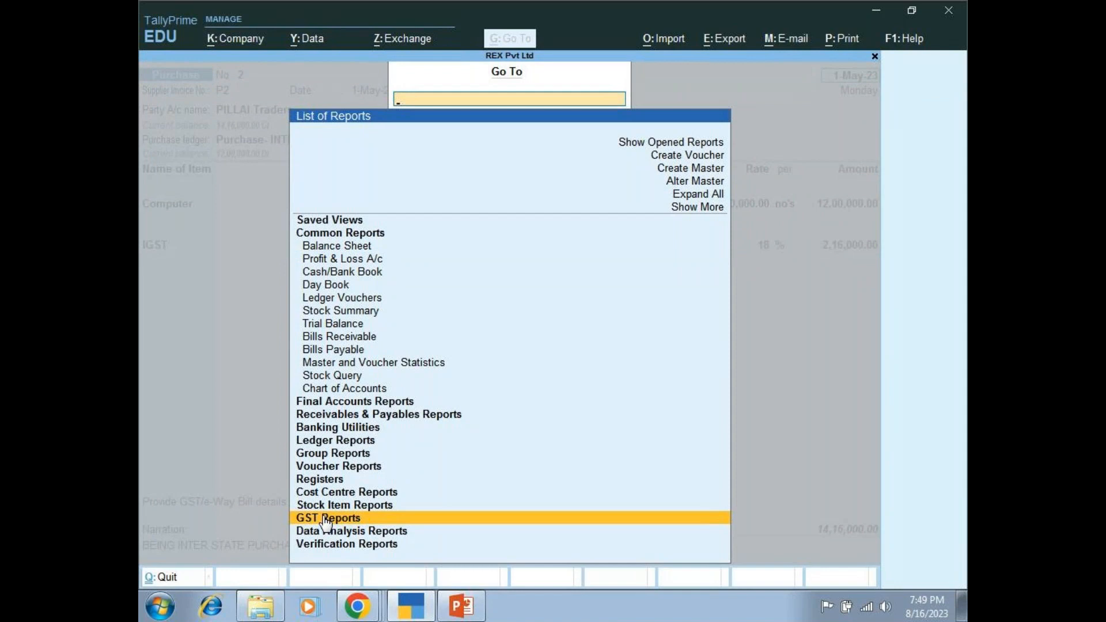
{"action": "left_click", "coordinate": [326, 520]}
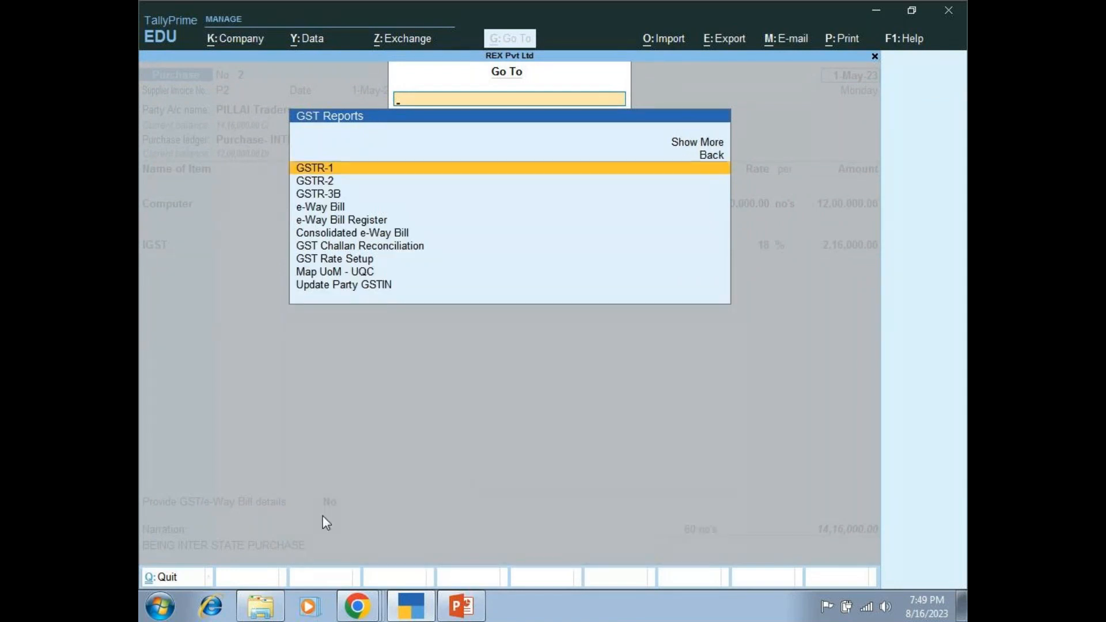
{"action": "mouse_move", "coordinate": [357, 605]}
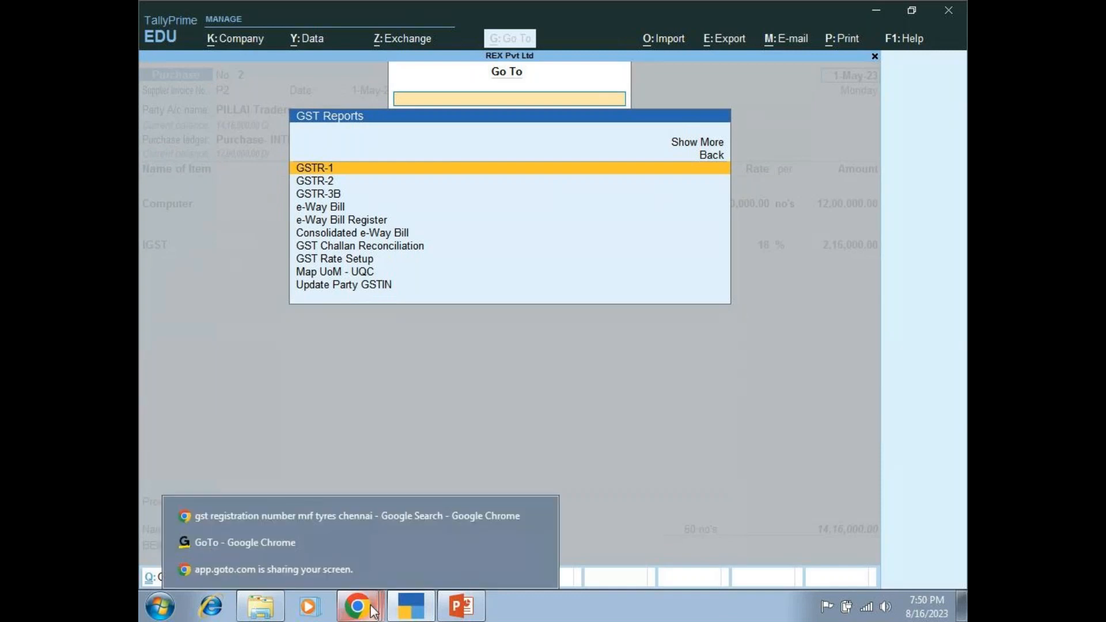
{"action": "left_click", "coordinate": [288, 546]}
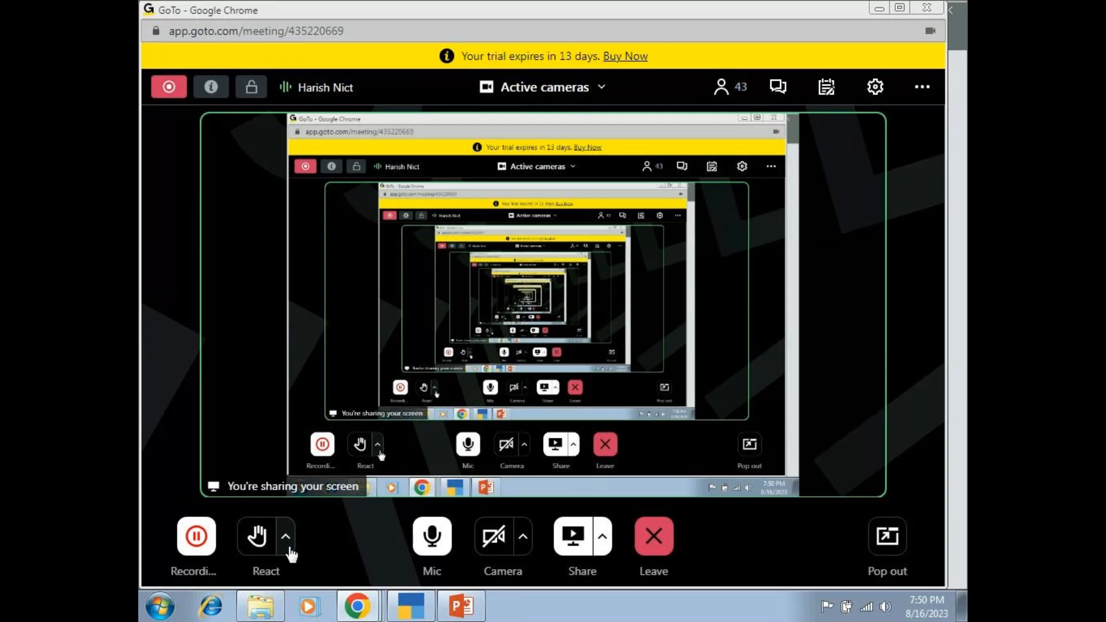
{"action": "left_click", "coordinate": [419, 613]}
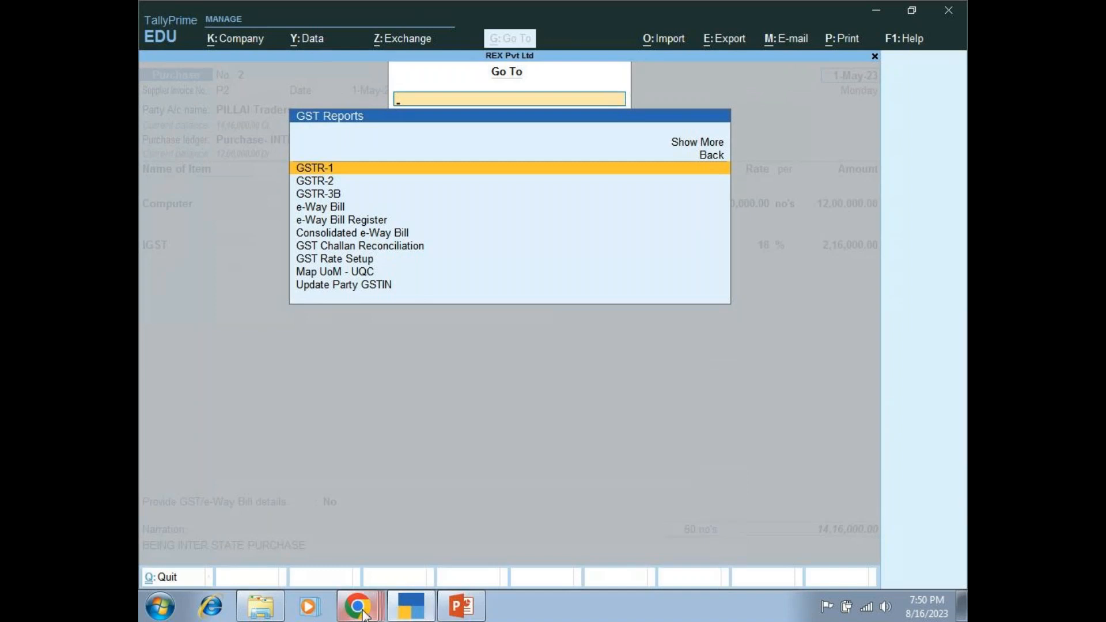
{"action": "mouse_move", "coordinate": [364, 616]}
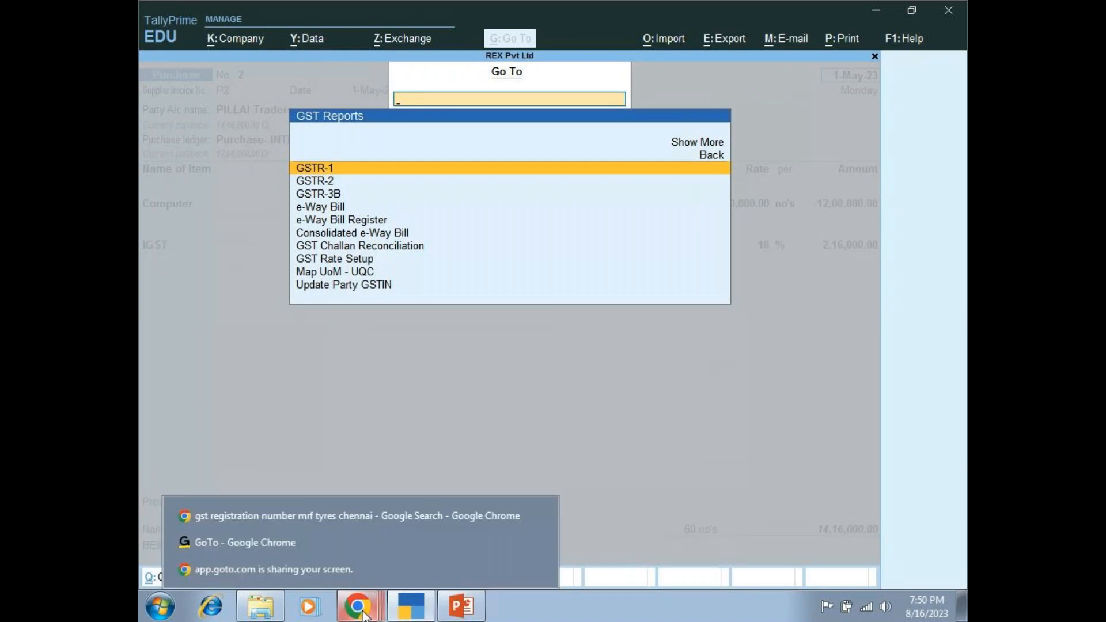
{"action": "left_click", "coordinate": [297, 541]}
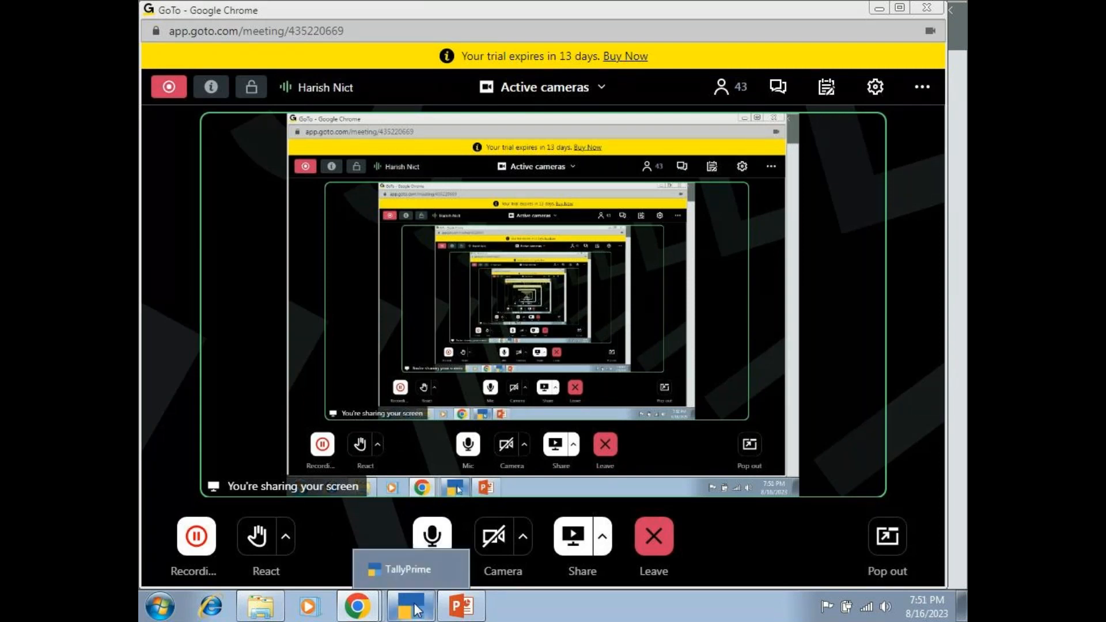
{"action": "left_click", "coordinate": [413, 571]}
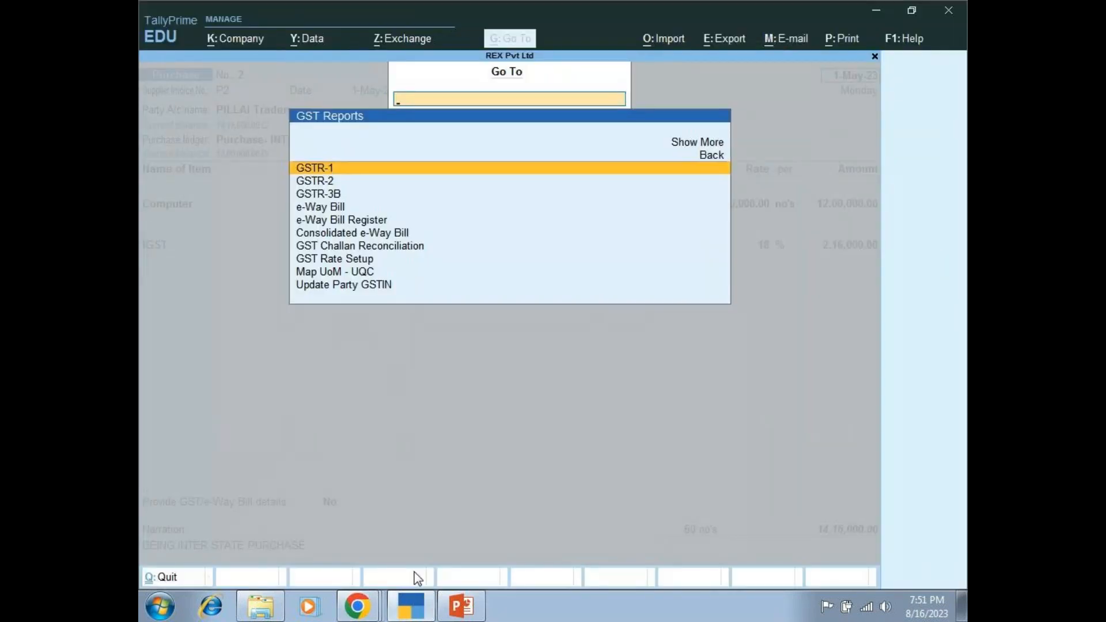
Open the GSTR-2 report, drill down from B2B Invoices - 3, 4A to the purchase voucher, and return to the summary.
{"action": "key", "text": "Down"}
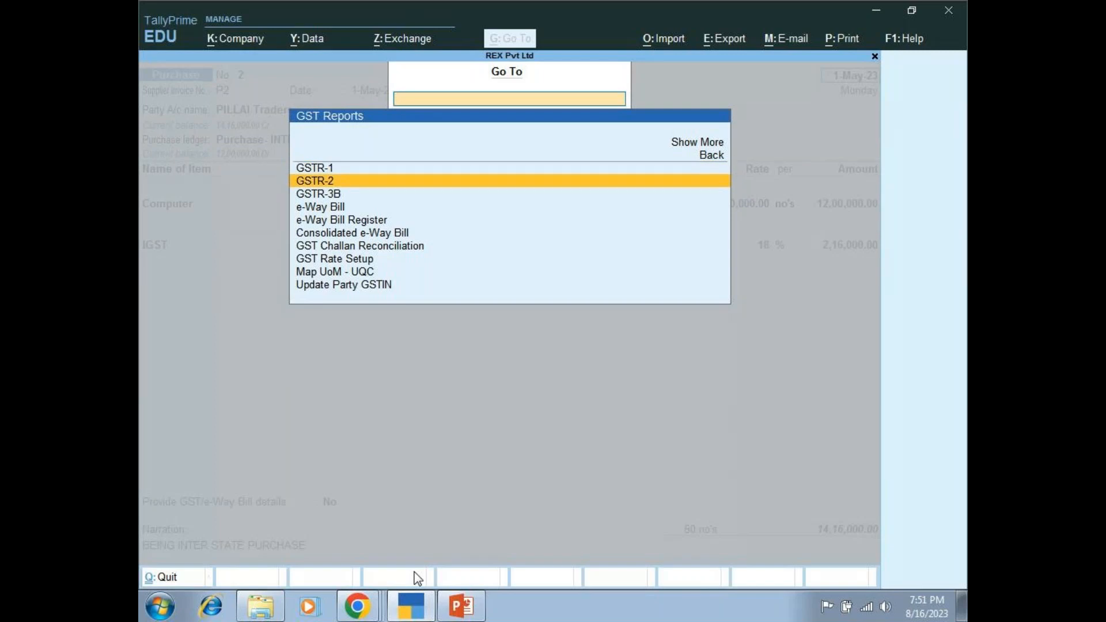
{"action": "key", "text": "Return"}
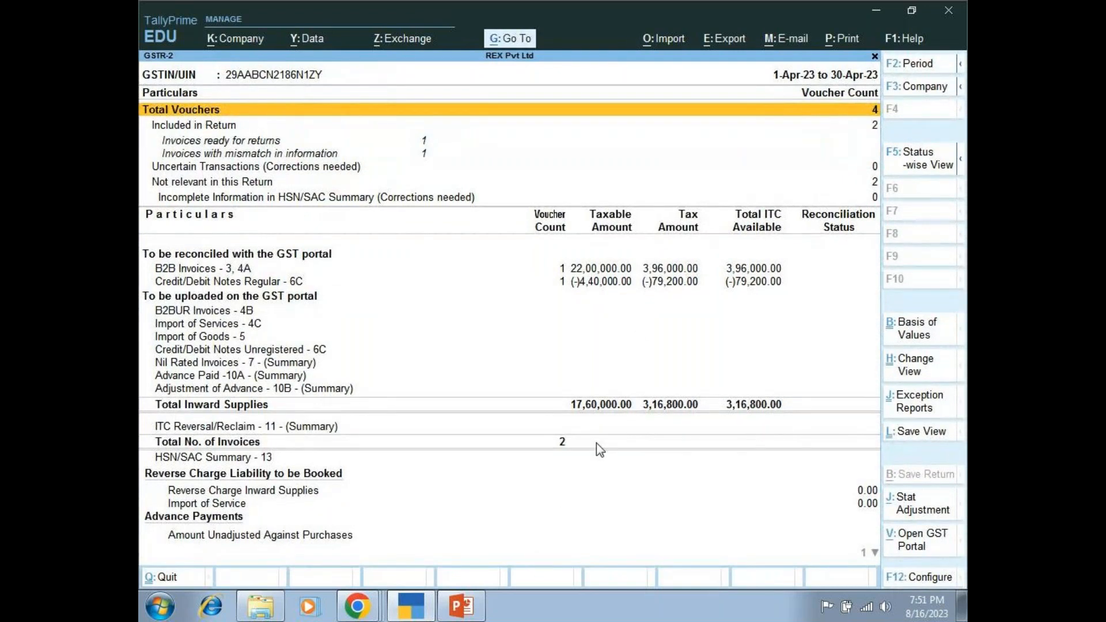
{"action": "left_click", "coordinate": [569, 270]}
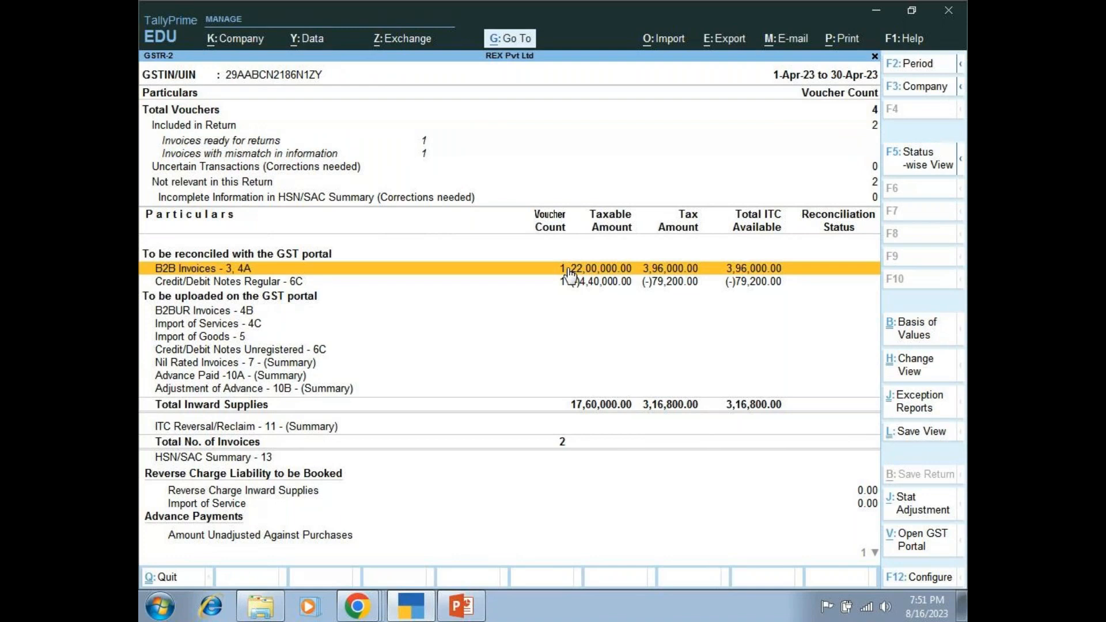
{"action": "left_click", "coordinate": [569, 269]}
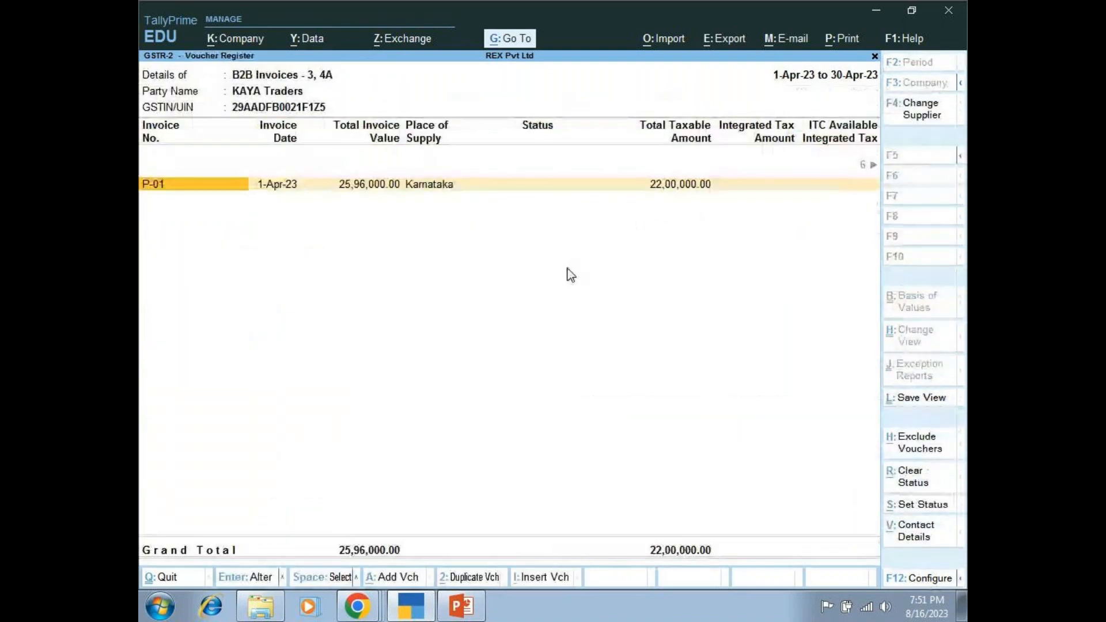
{"action": "key", "text": "Return"}
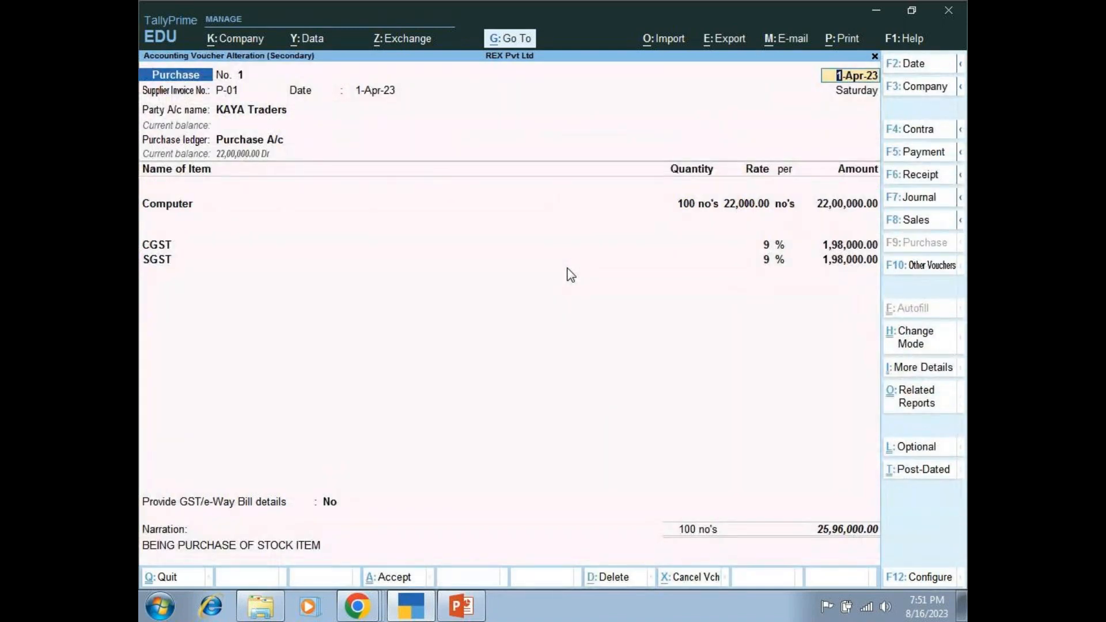
{"action": "key", "text": "Escape"}
{"action": "key", "text": "Escape"}
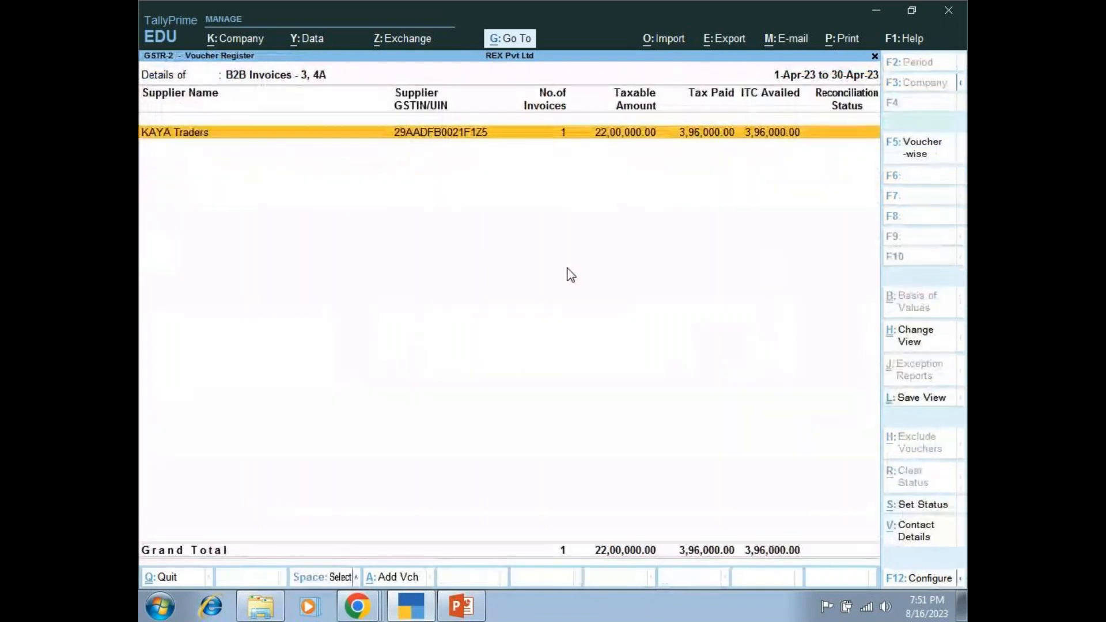
{"action": "key", "text": "Escape"}
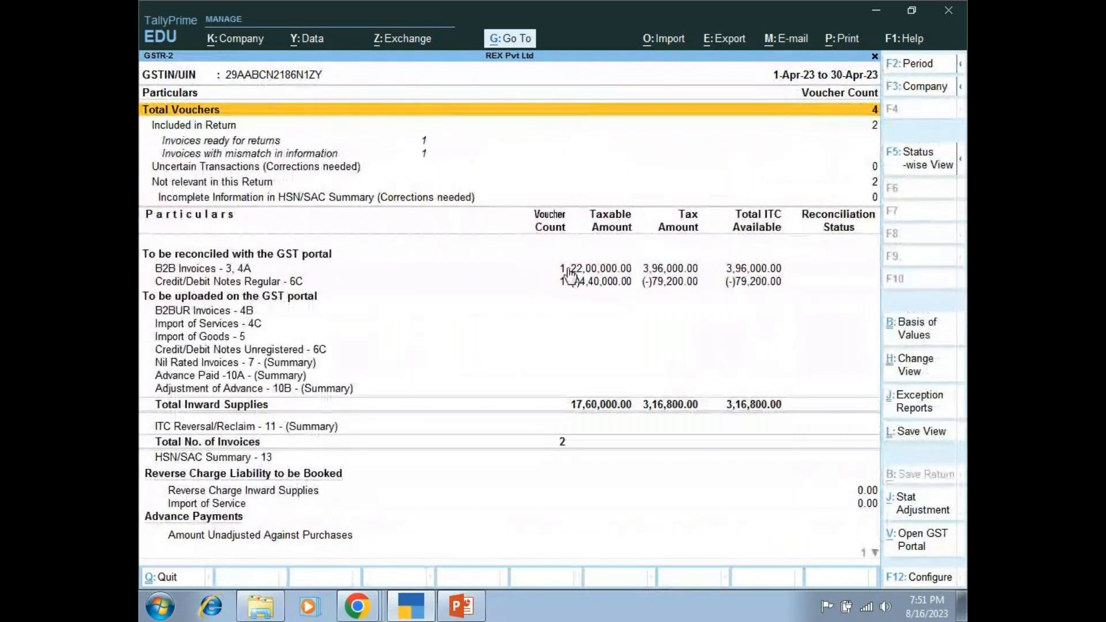
Drill down from Credit/Debit Notes Regular - 6C to the debit note for KAYA Traders, and return to the GSTR-2 summary.
{"action": "key", "text": "Down"}
{"action": "key", "text": "Down"}
{"action": "key", "text": "Down"}
{"action": "key", "text": "Down"}
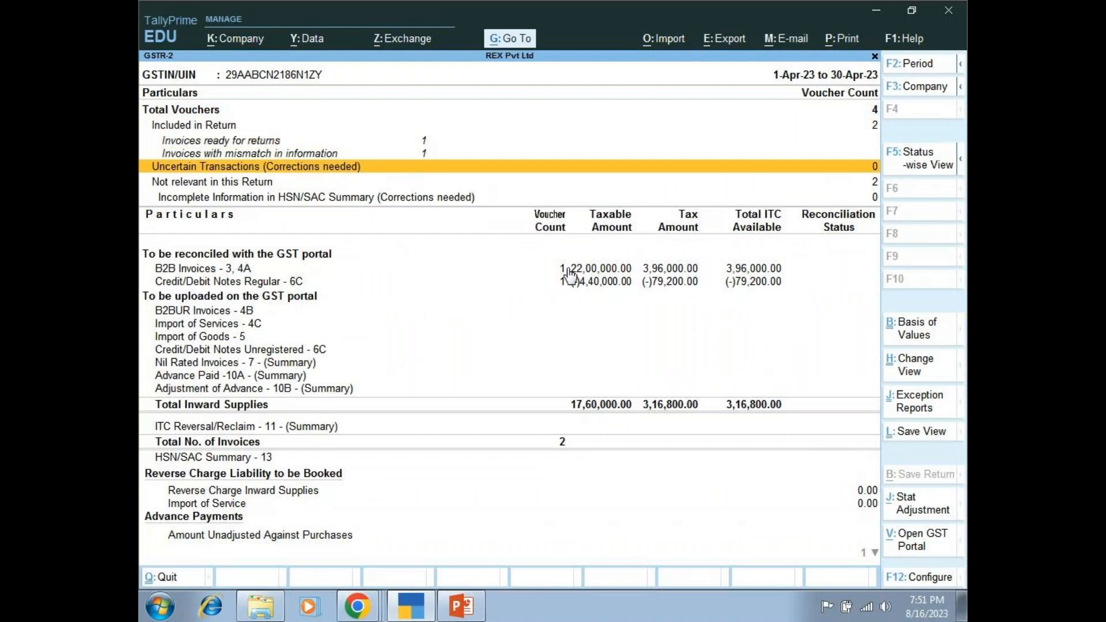
{"action": "key", "text": "Down"}
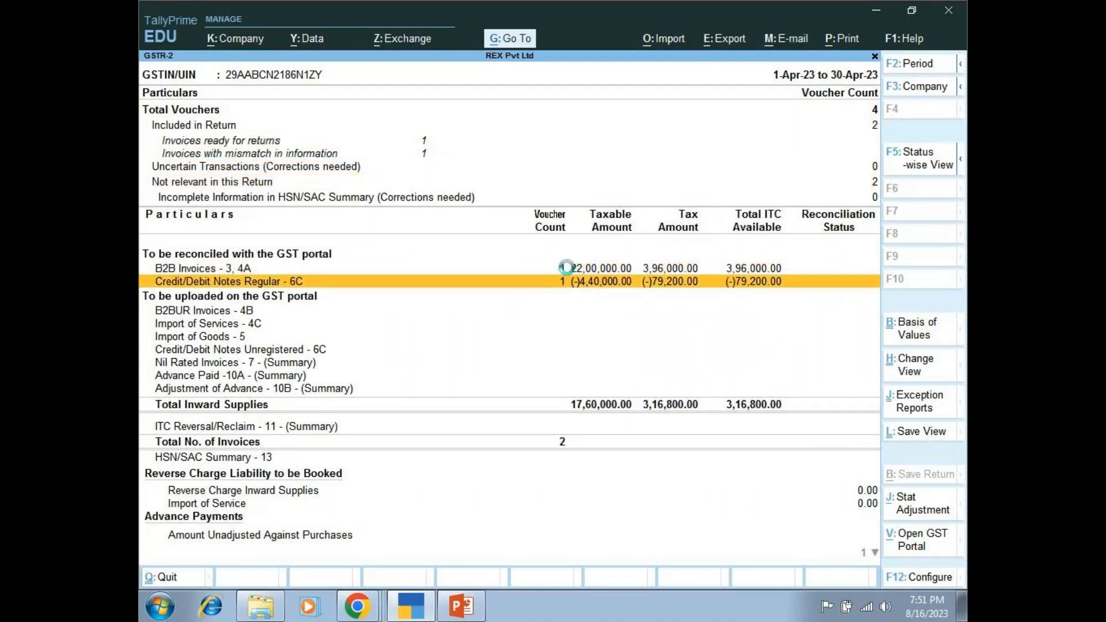
{"action": "key", "text": "Return"}
{"action": "key", "text": "Return"}
{"action": "key", "text": "Return"}
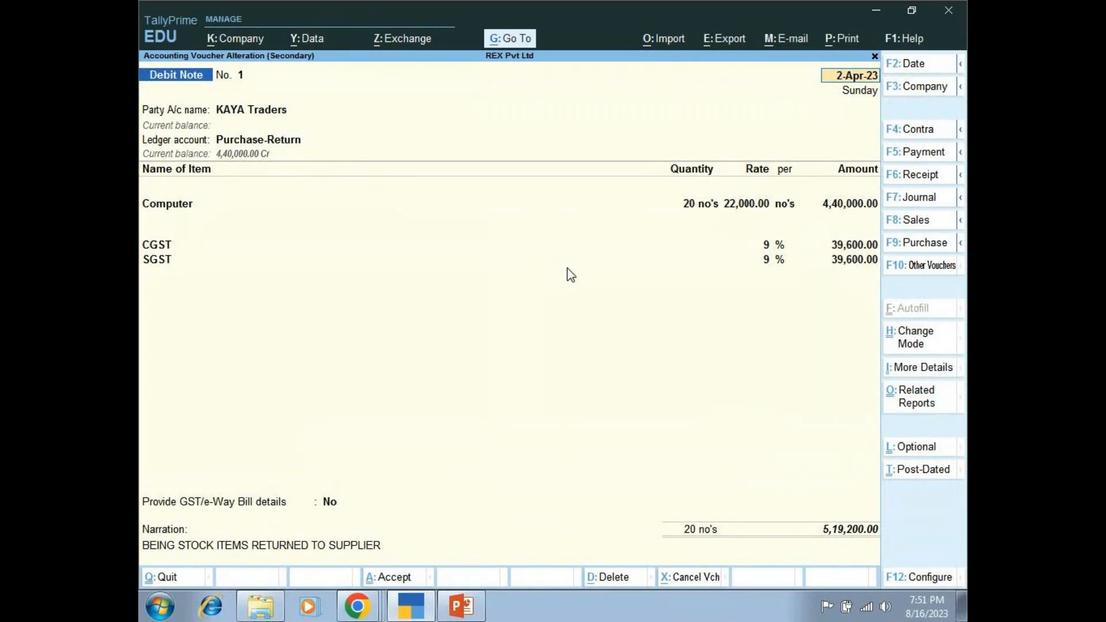
{"action": "key", "text": "Escape"}
{"action": "key", "text": "Escape"}
{"action": "key", "text": "Escape"}
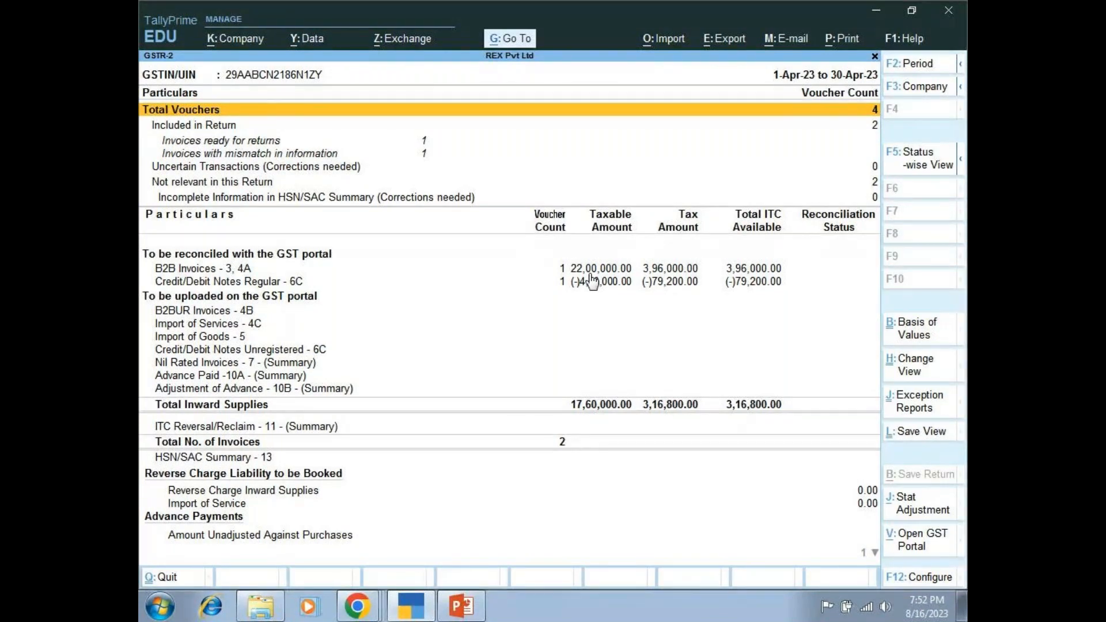
{"action": "mouse_move", "coordinate": [357, 604]}
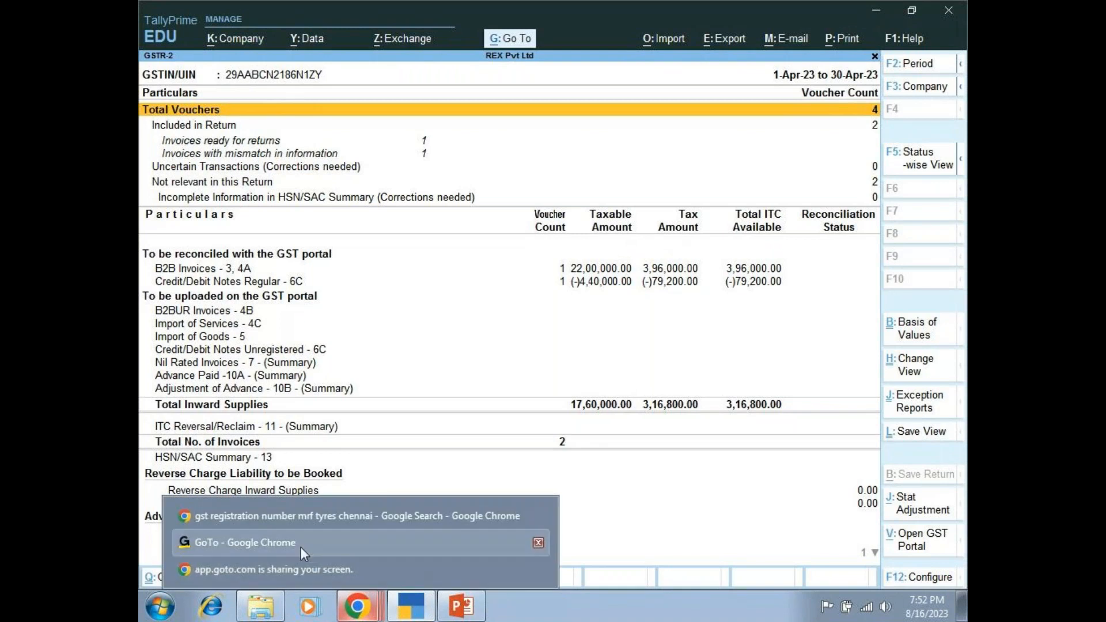
{"action": "left_click", "coordinate": [300, 547]}
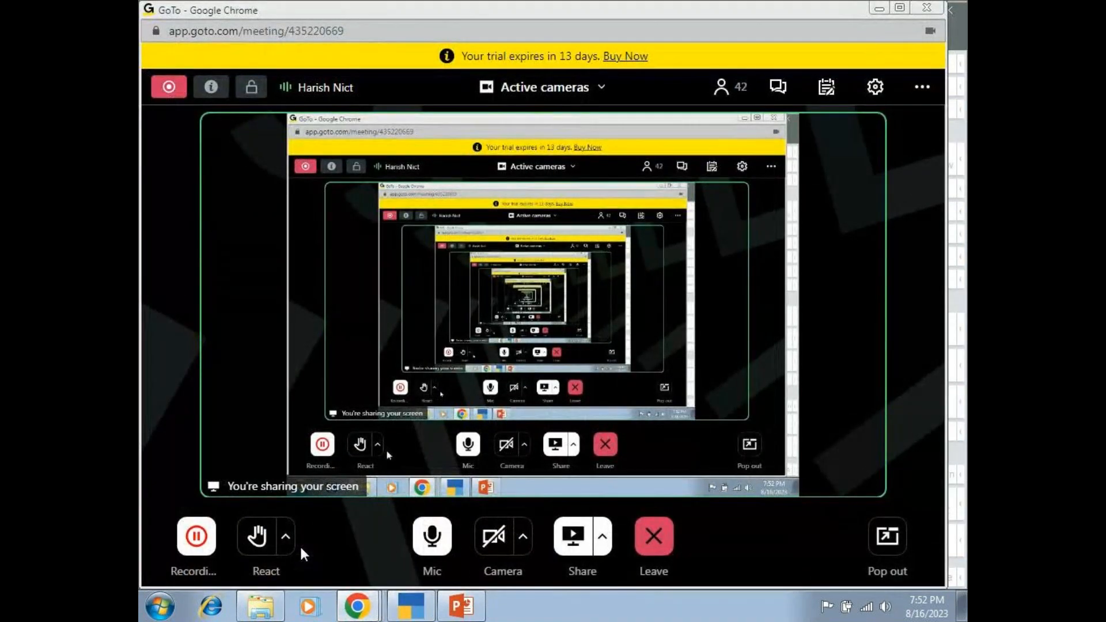
{"action": "mouse_move", "coordinate": [407, 610]}
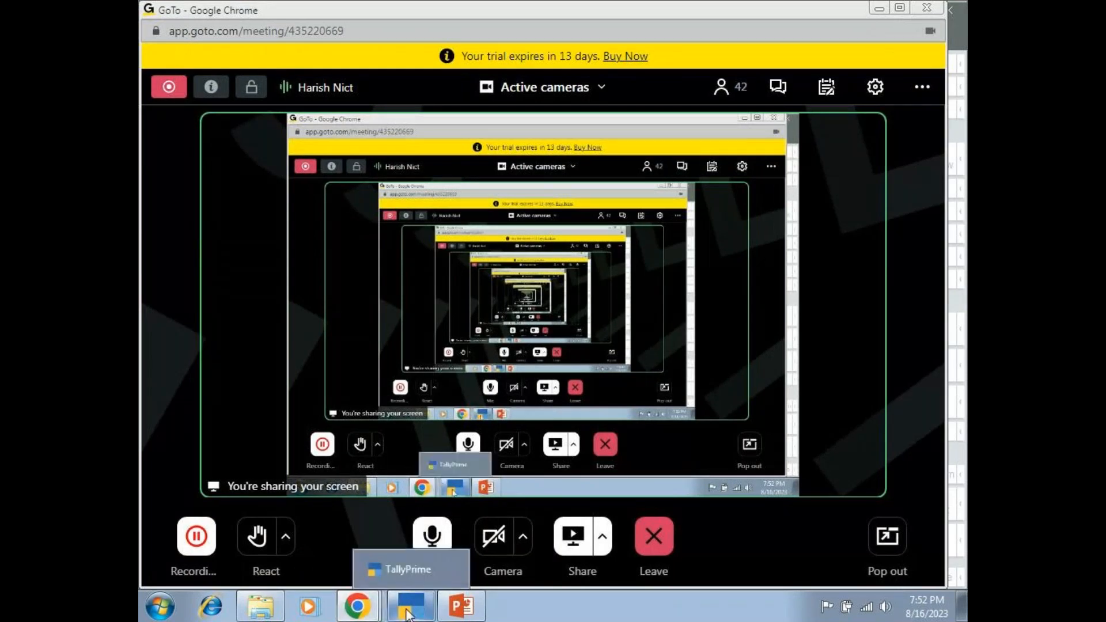
{"action": "left_click", "coordinate": [410, 568]}
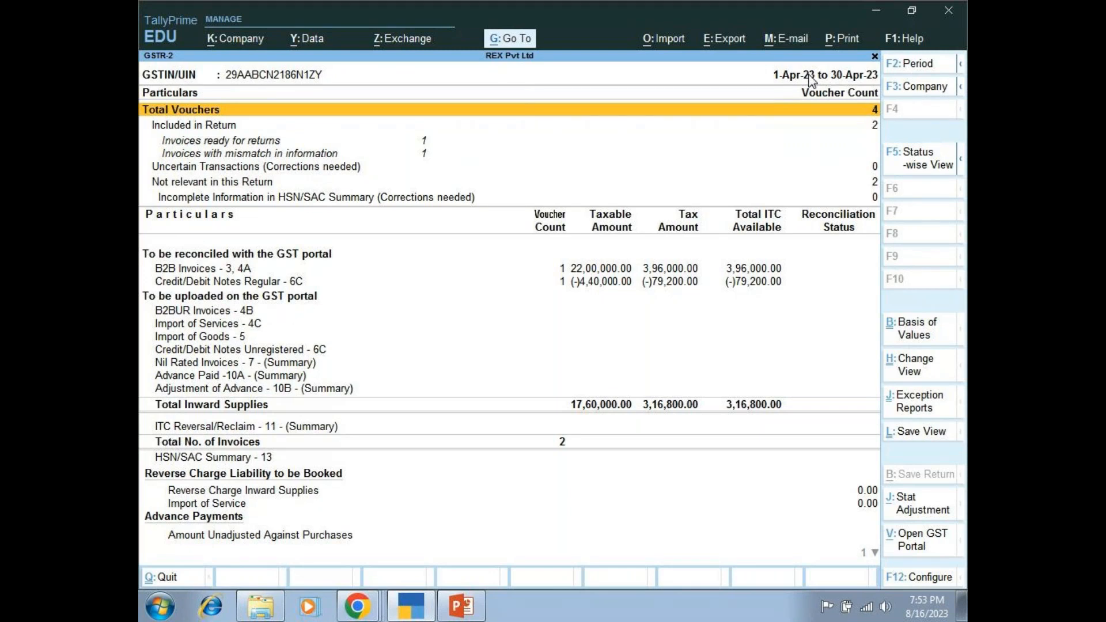
Set the GSTR-2 report period from 1-5-2023 to 31-5-2023.
{"action": "left_click", "coordinate": [908, 68]}
{"action": "type", "text": "1"}
{"action": "type", "text": "-5"}
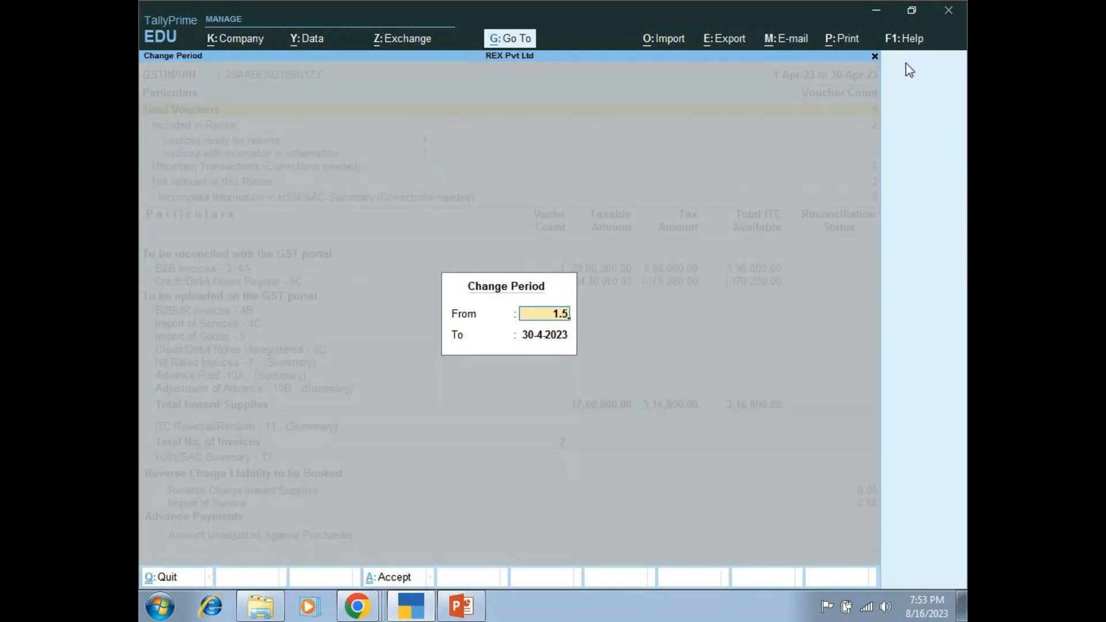
{"action": "key", "text": "Return"}
{"action": "type", "text": "31"}
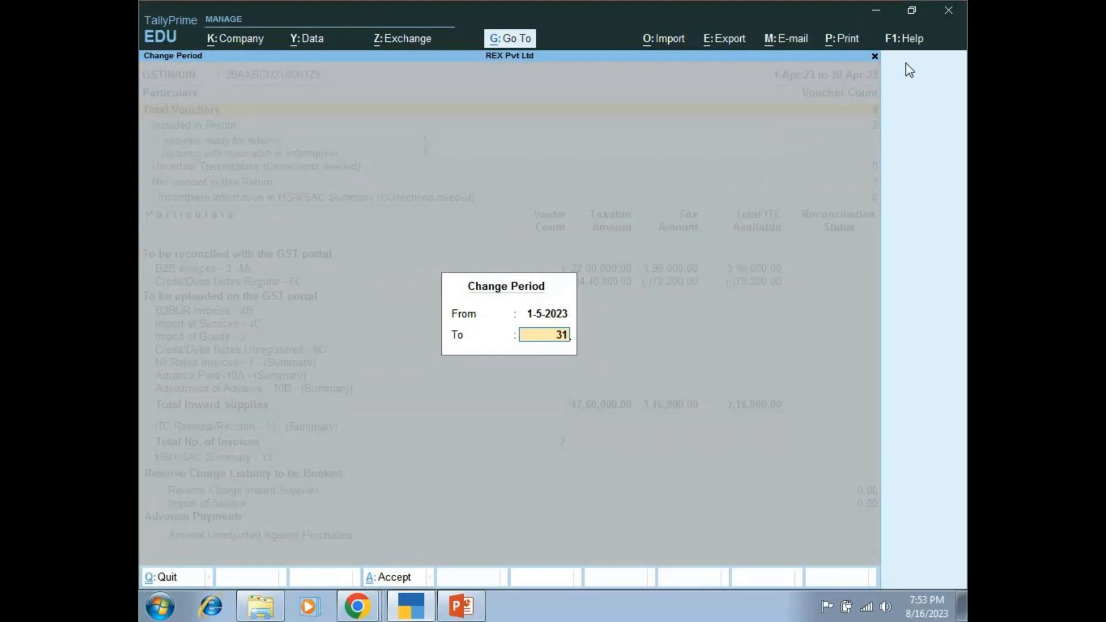
{"action": "type", "text": ".5"}
{"action": "key", "text": "Return"}
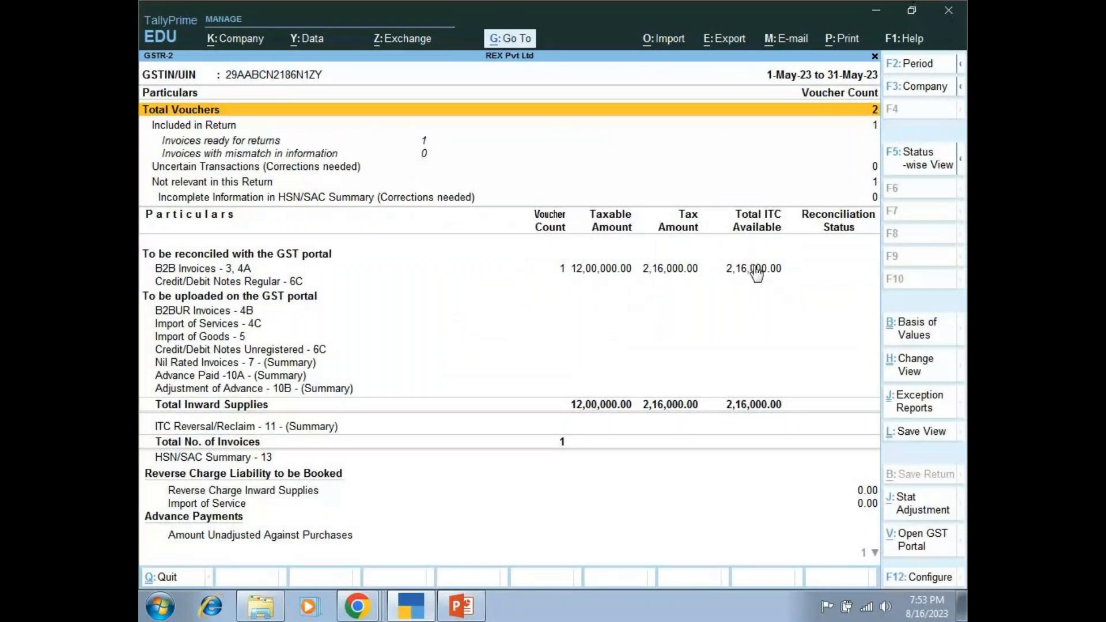
Drill down from B2B Invoices - 3, 4A to the PILLAI Traders purchase voucher, and return to the May GSTR-2 summary.
{"action": "left_click", "coordinate": [756, 272]}
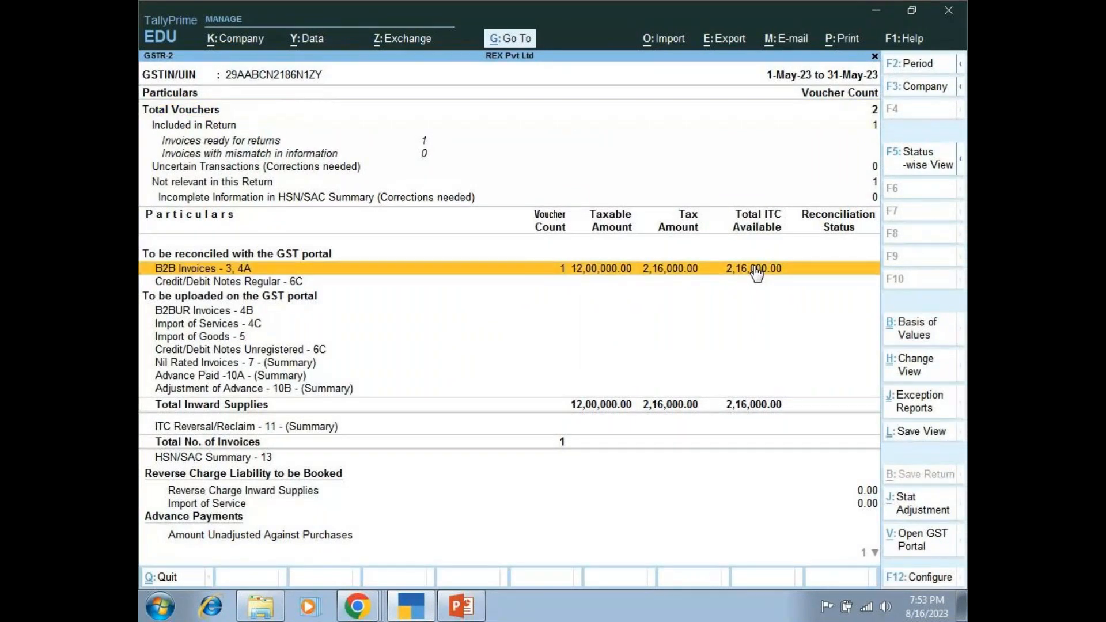
{"action": "left_click", "coordinate": [756, 272]}
{"action": "key", "text": "Return"}
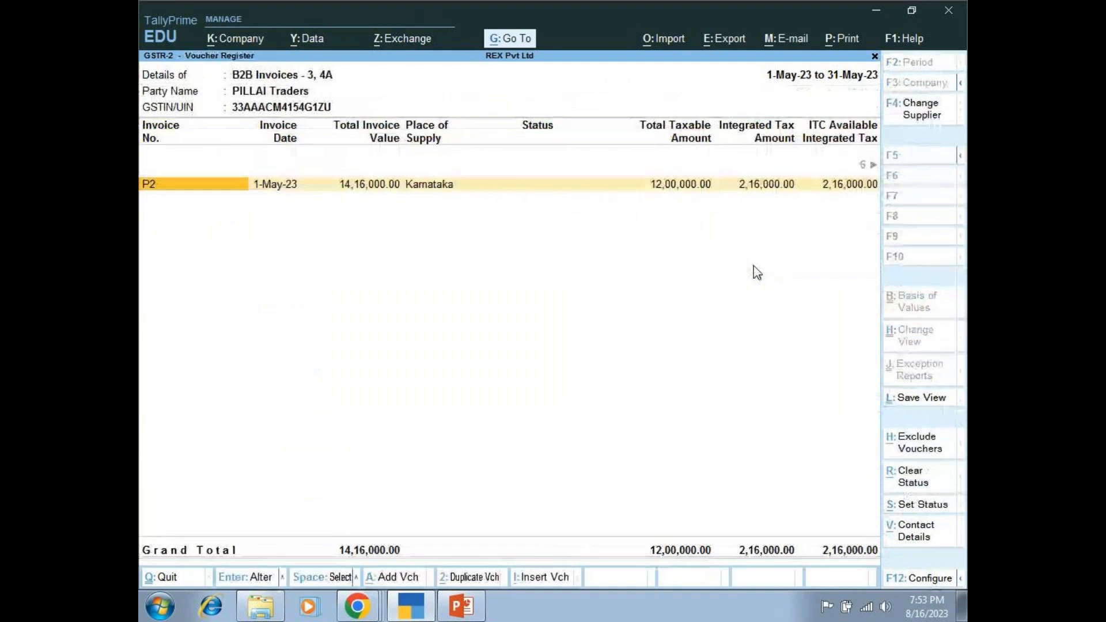
{"action": "key", "text": "Return"}
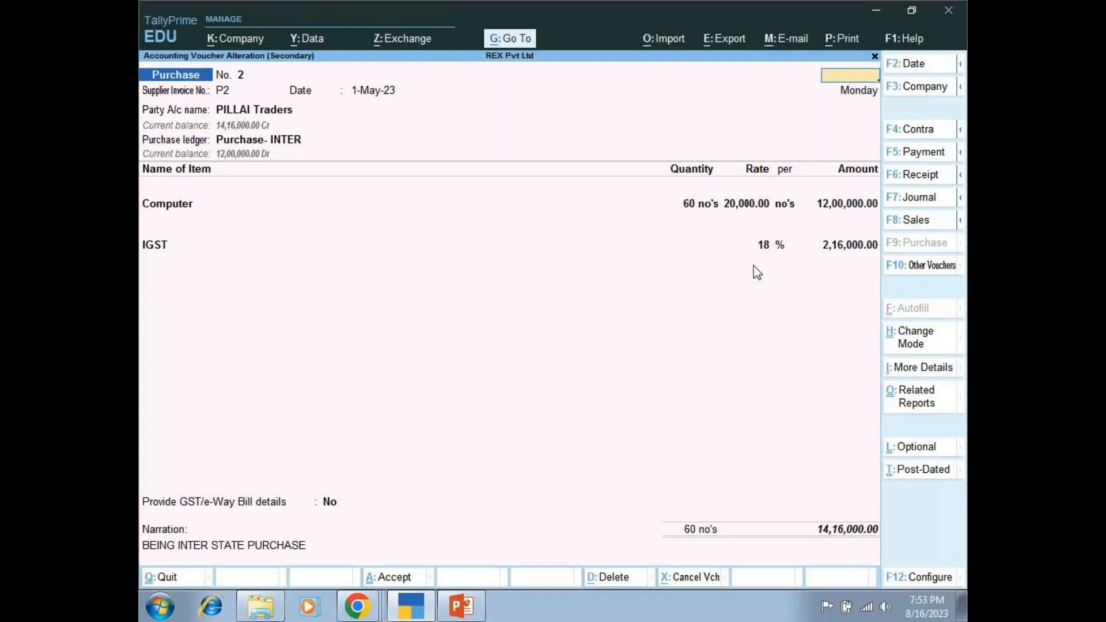
{"action": "key", "text": "Escape"}
{"action": "key", "text": "Escape"}
{"action": "key", "text": "Escape"}
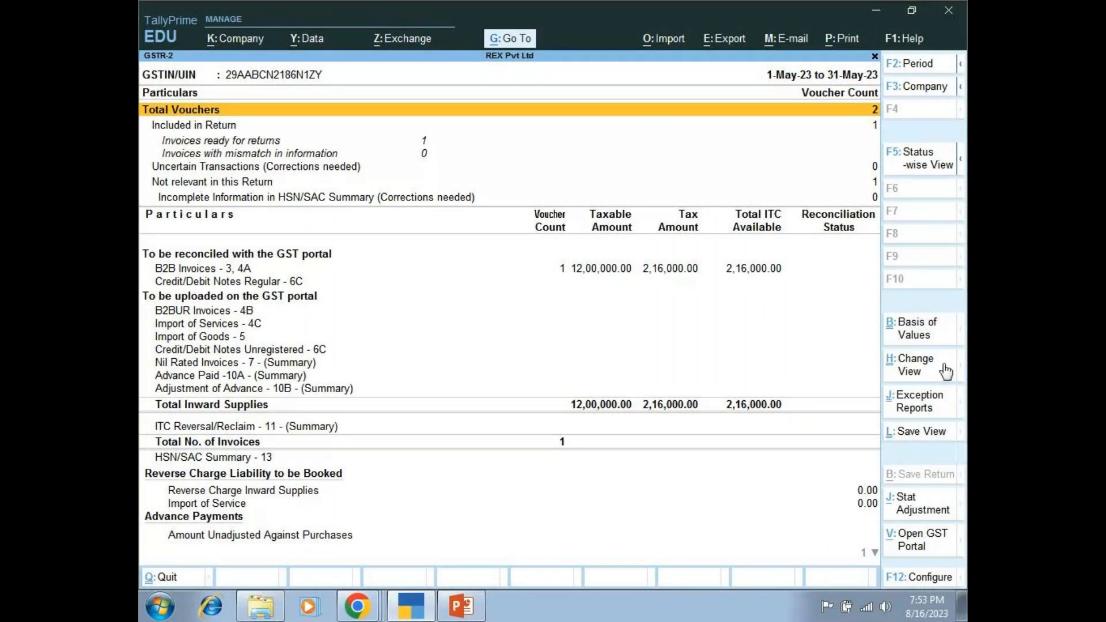
Examine the report's Basis of Values settings and the list of GST stat adjustment natures, leaving both without changes.
{"action": "left_click", "coordinate": [910, 339]}
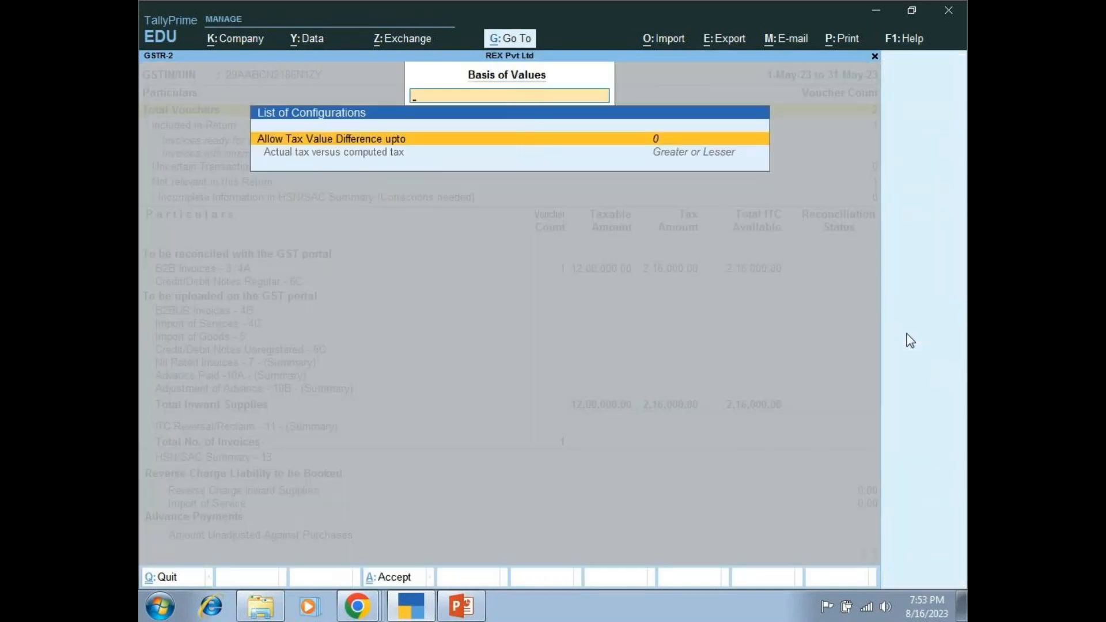
{"action": "key", "text": "Escape"}
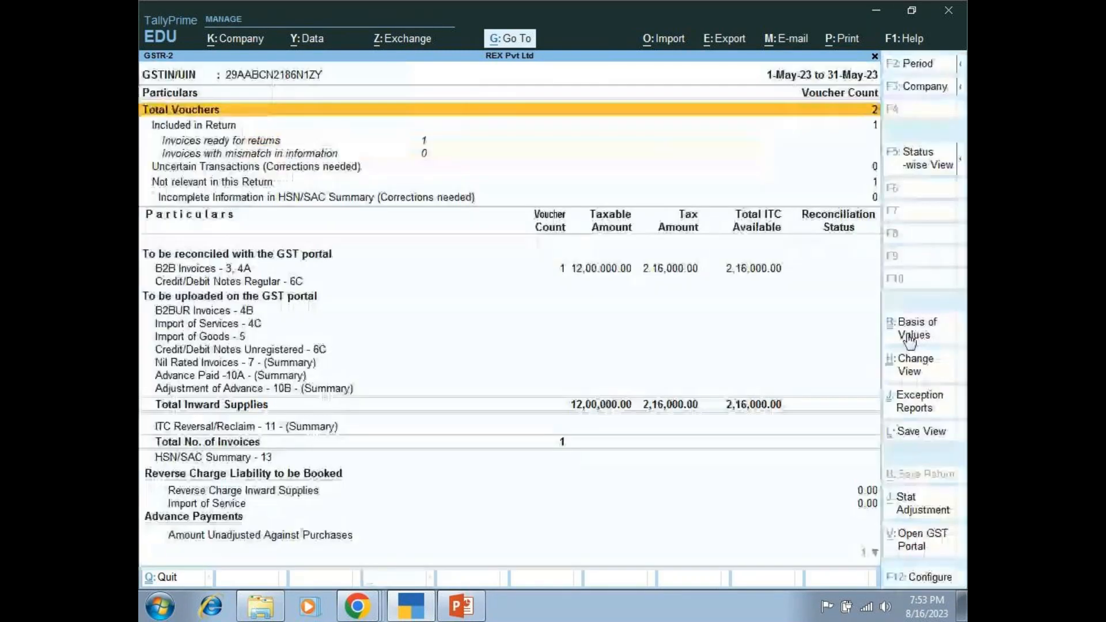
{"action": "left_click", "coordinate": [927, 510]}
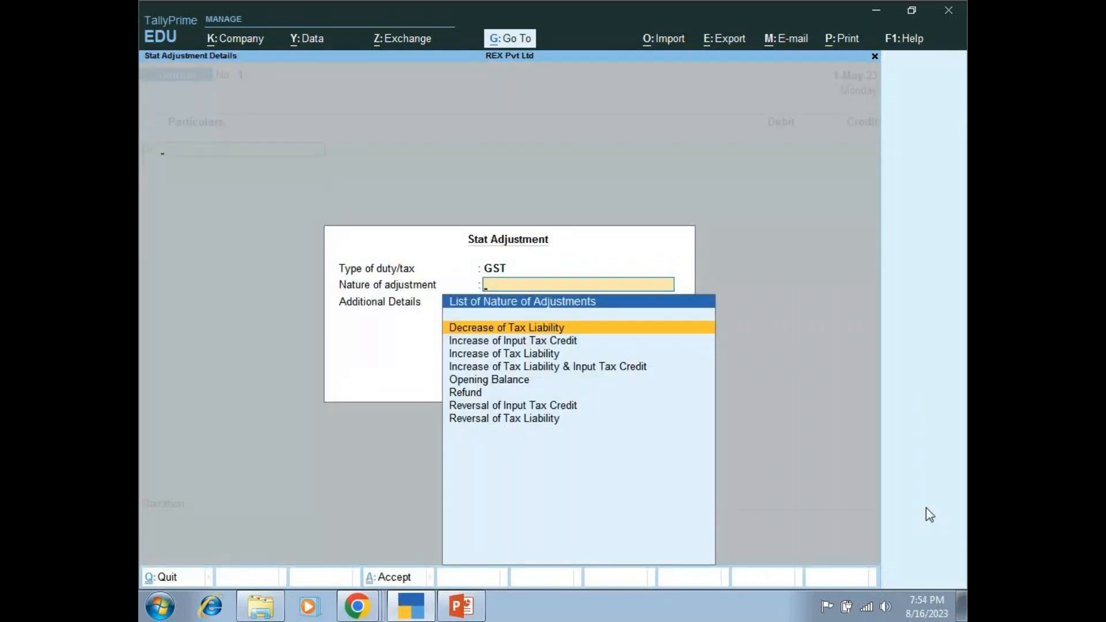
{"action": "key", "text": "Escape"}
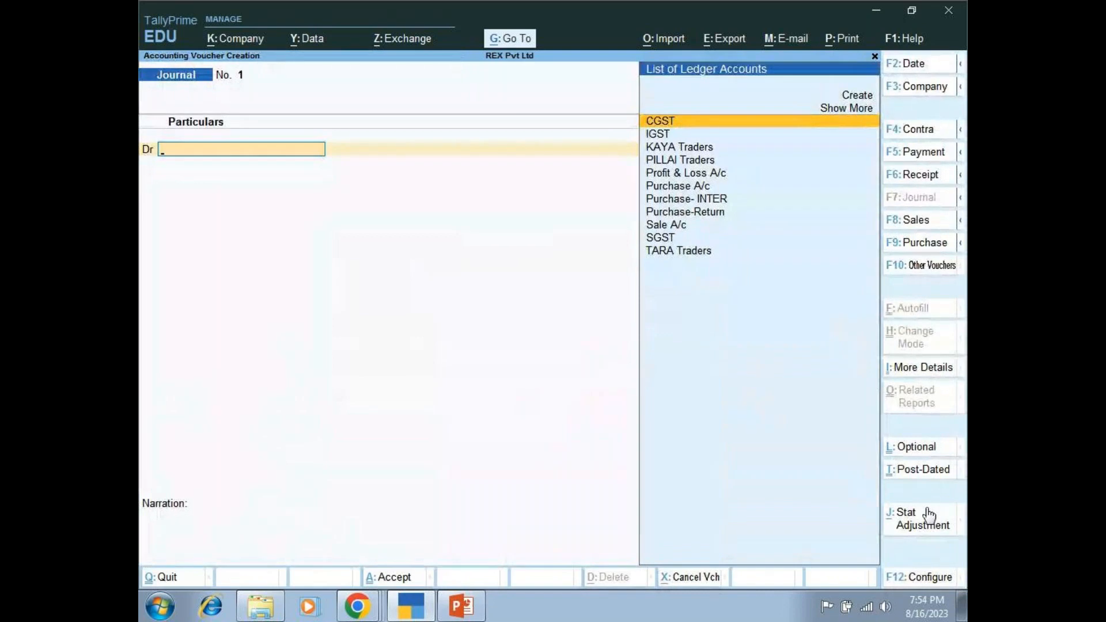
{"action": "key", "text": "Escape"}
{"action": "key", "text": "y"}
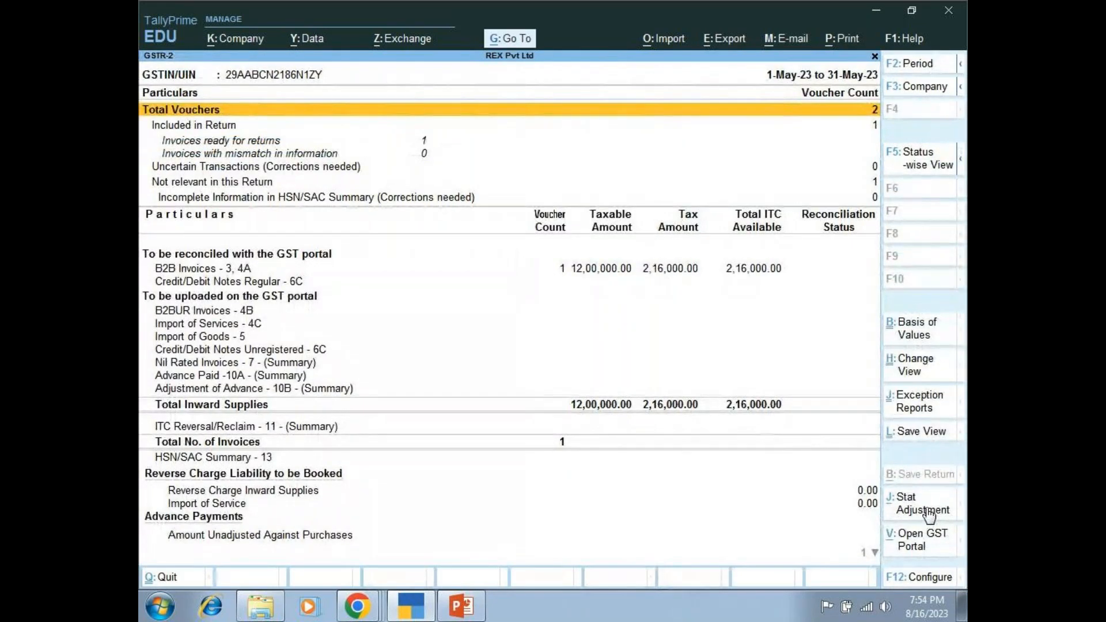
Leave the GSTR-2 report, quit the purchase voucher alteration, and reopen the saved PILLAI Traders purchase voucher.
{"action": "left_click", "coordinate": [929, 376]}
{"action": "key", "text": "Return"}
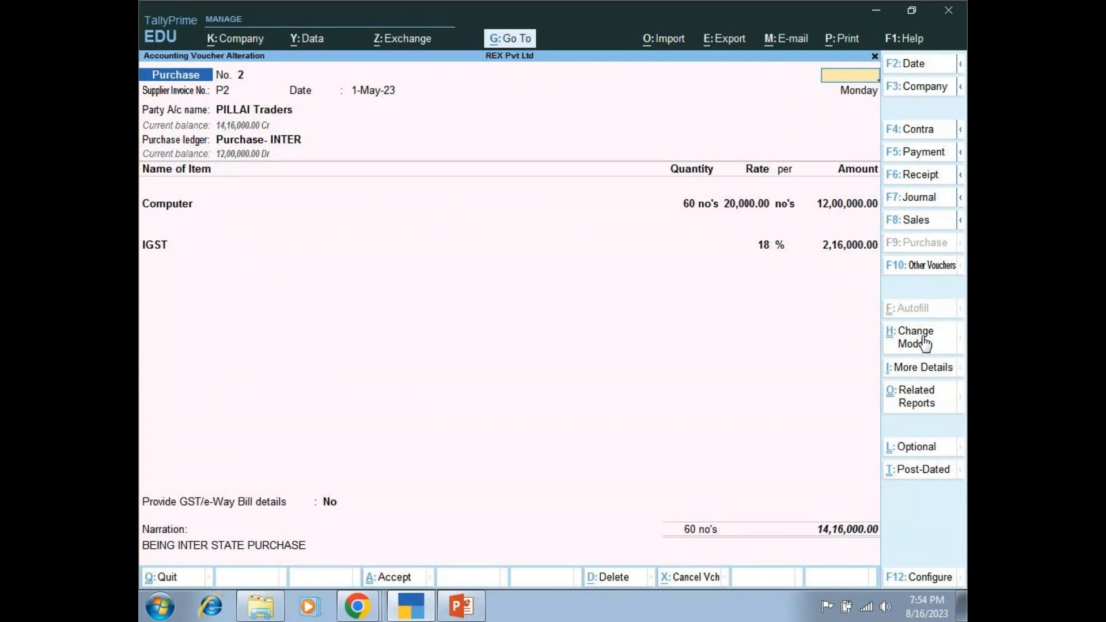
{"action": "key", "text": "Escape"}
{"action": "key", "text": "y"}
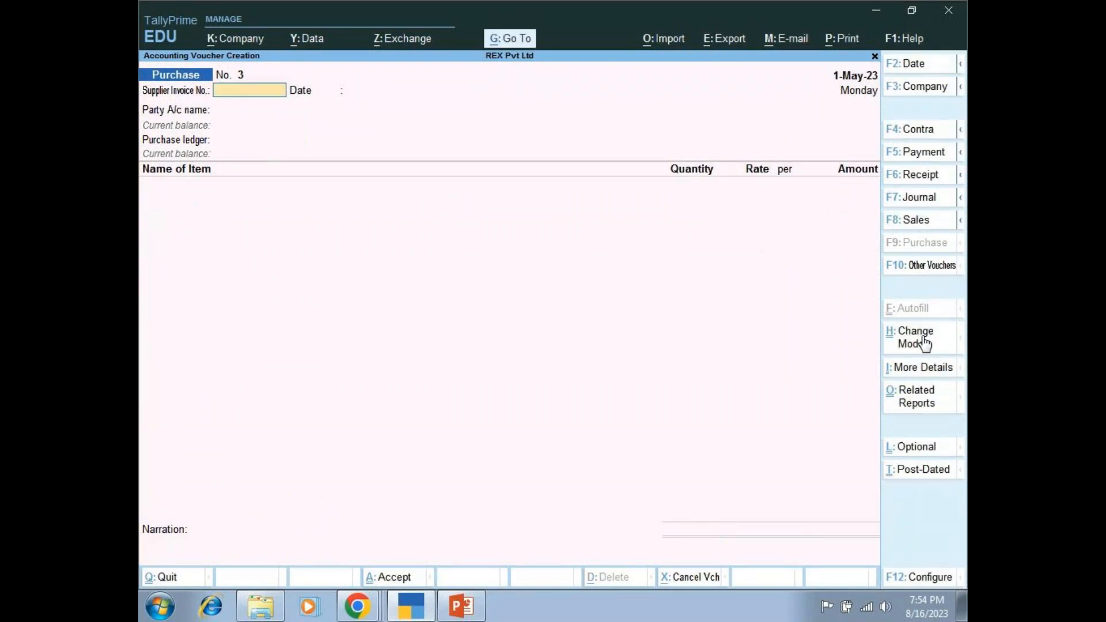
{"action": "key", "text": "Page_Up"}
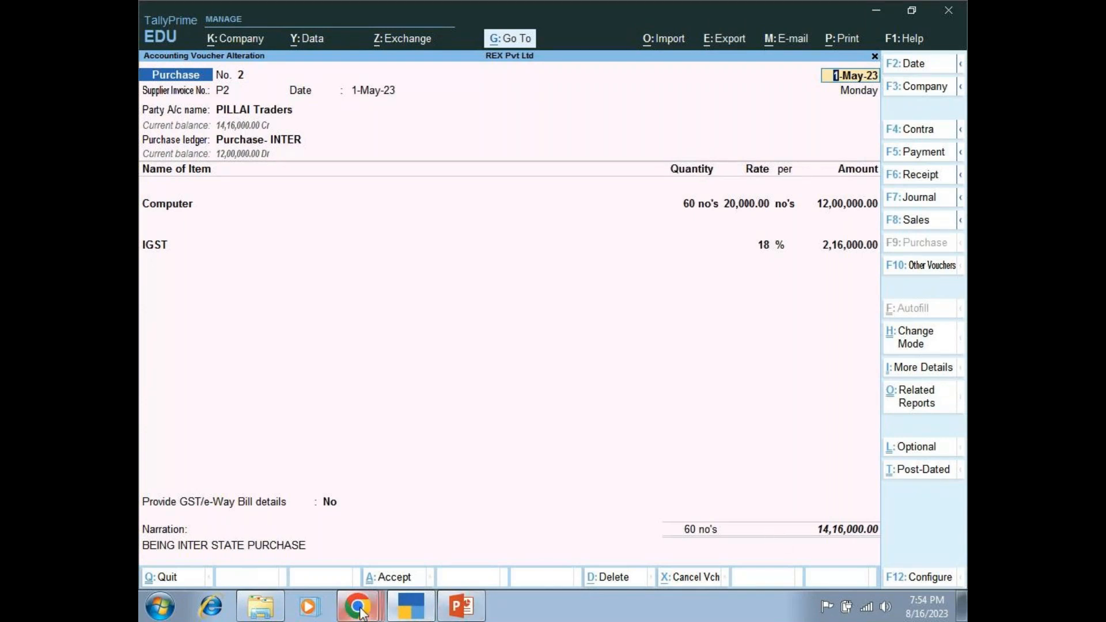
Switch to the GoTo meeting window in Chrome and mute the microphone.
{"action": "mouse_move", "coordinate": [358, 606]}
{"action": "left_click", "coordinate": [300, 541]}
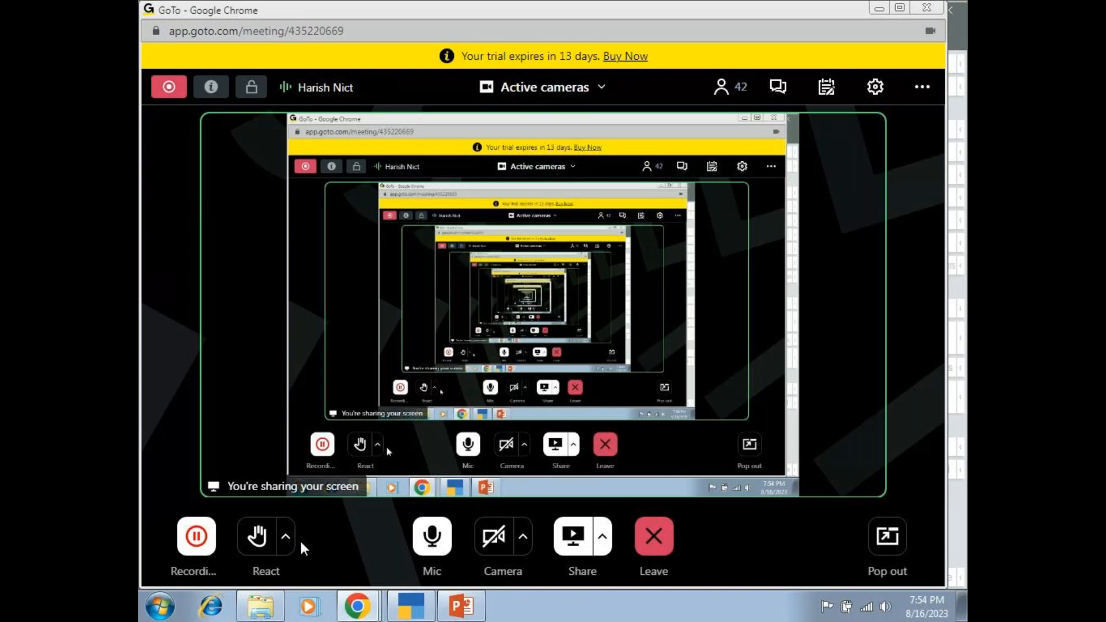
{"action": "left_click", "coordinate": [431, 535]}
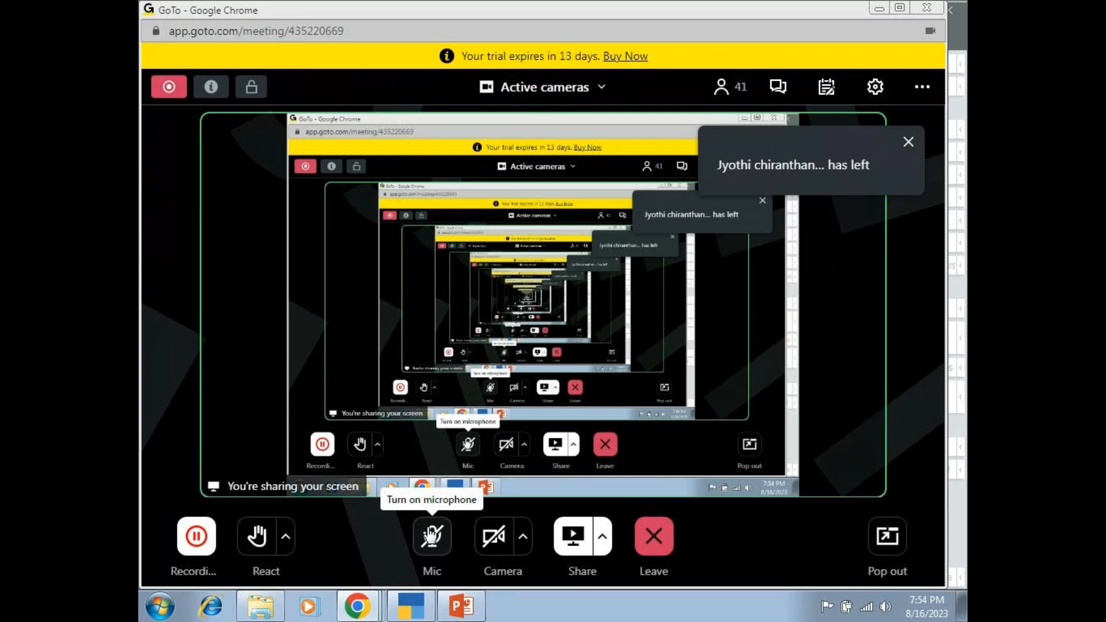